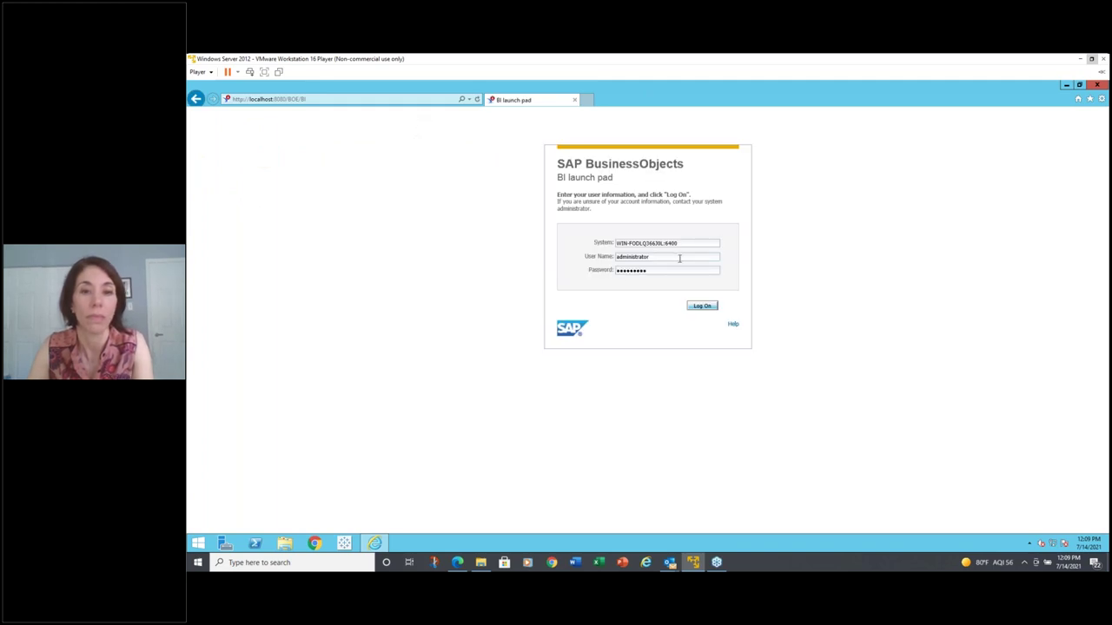
Log on to the BI launch pad and start a new Web Intelligence document
left_click(700, 306)
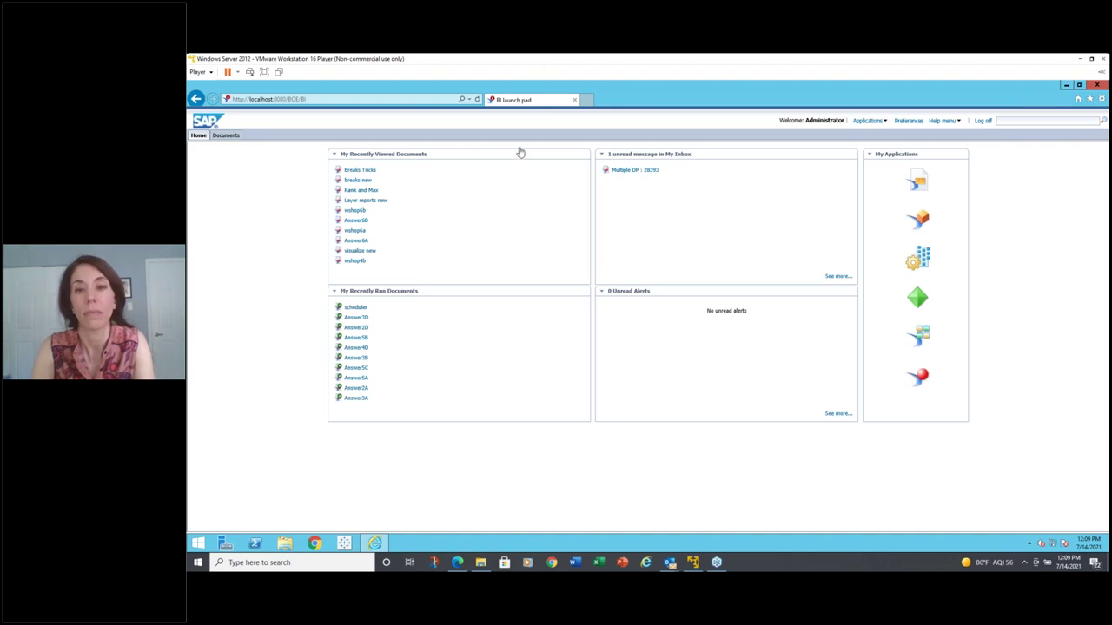
left_click(918, 377)
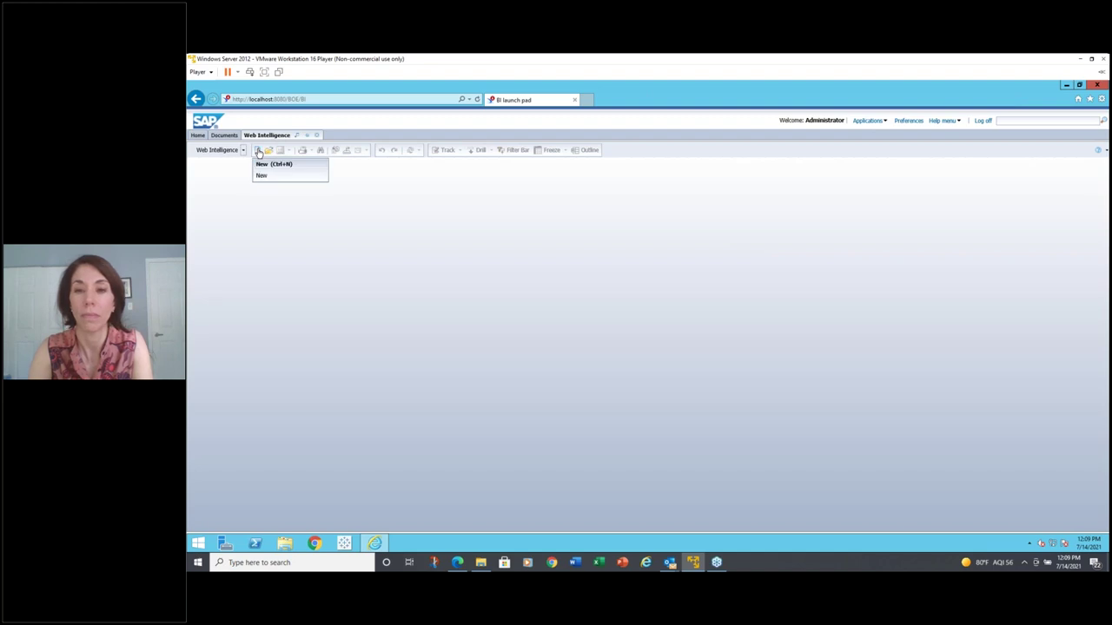
left_click(258, 151)
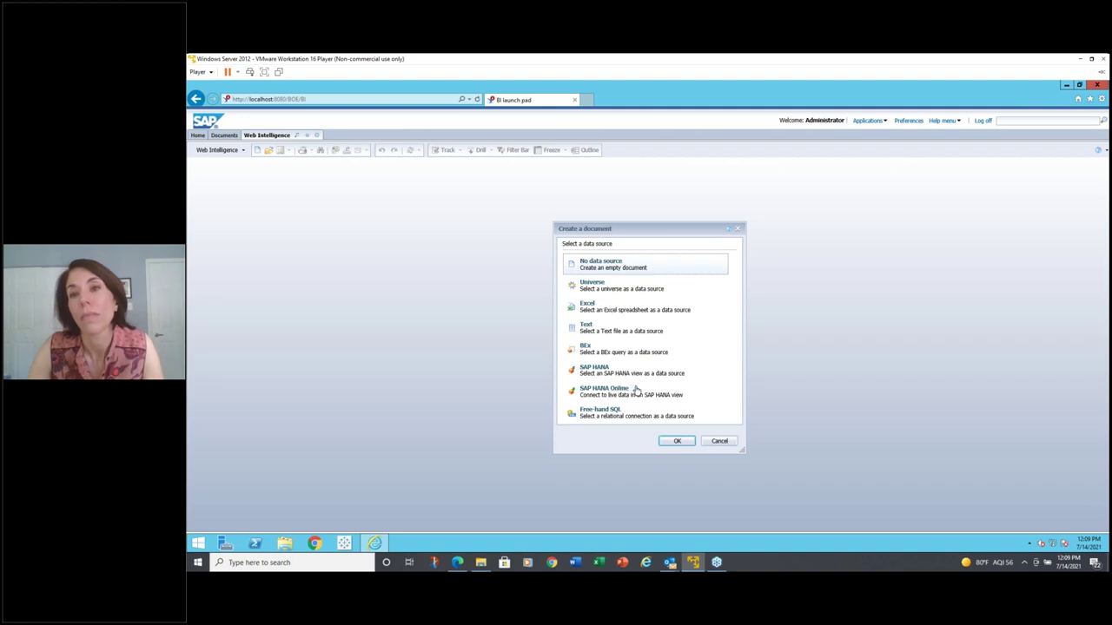
Choose Universe as the document's data source and select the efashion universe for the query
left_click(643, 288)
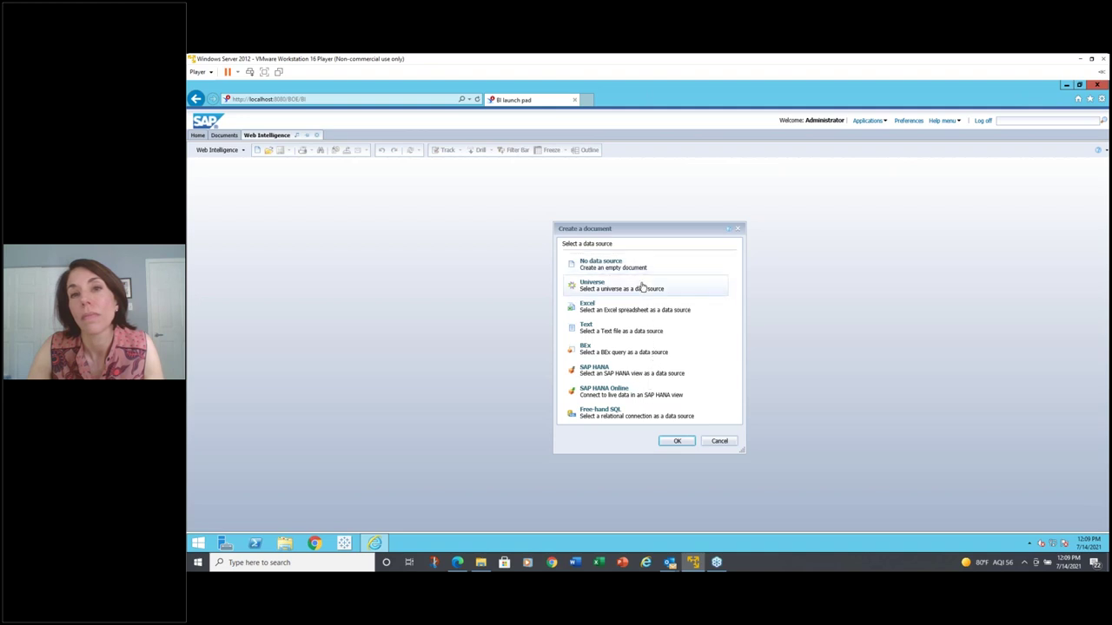
left_click(678, 443)
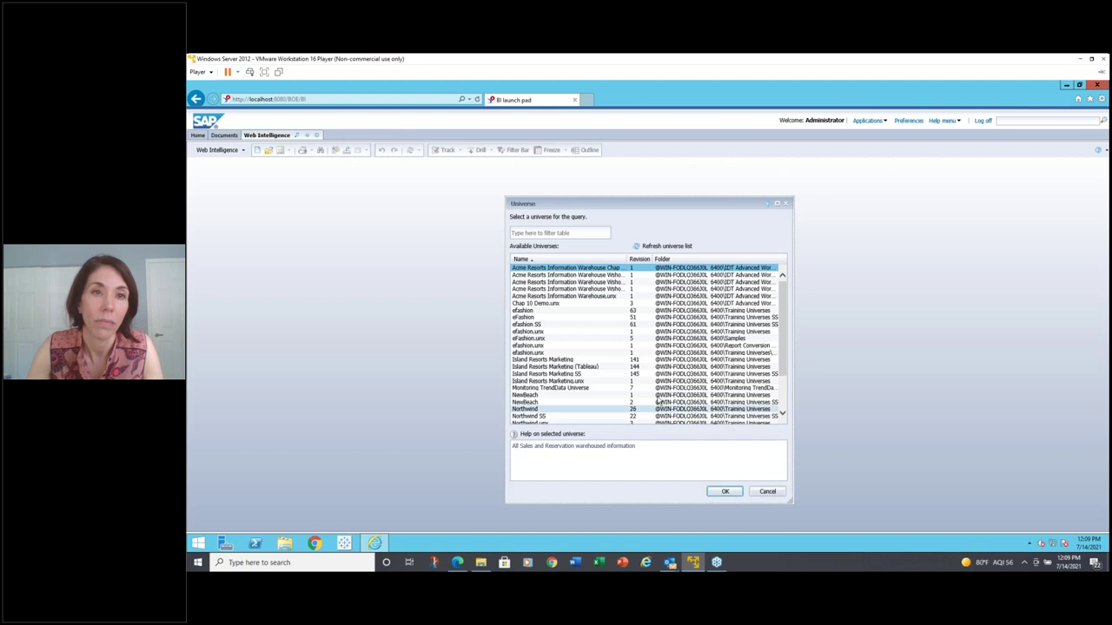
left_click(536, 313)
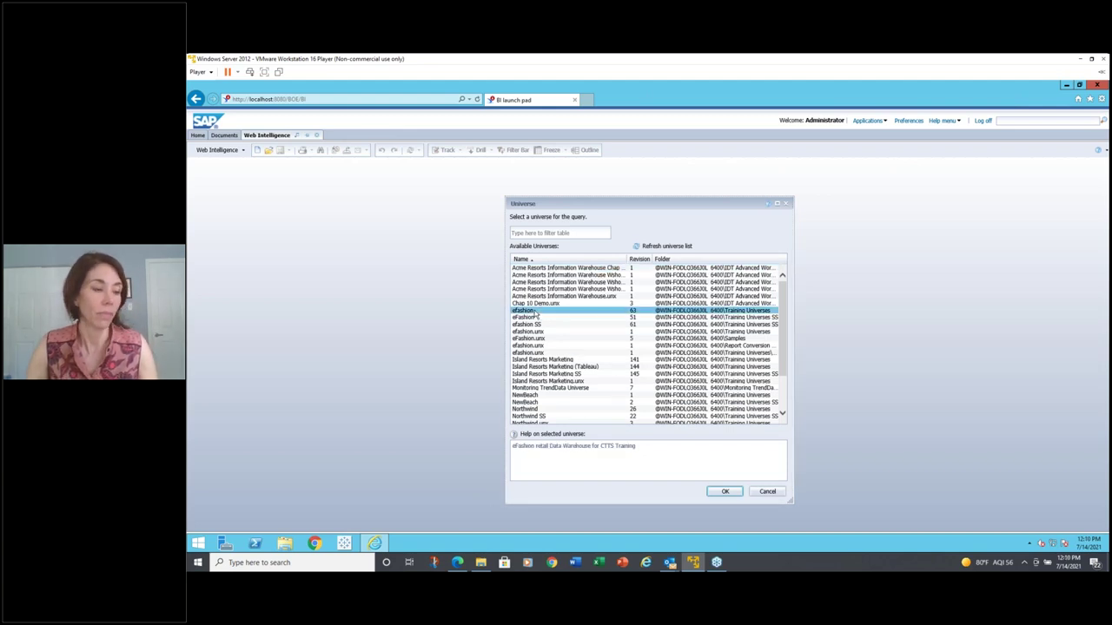
double_click(536, 314)
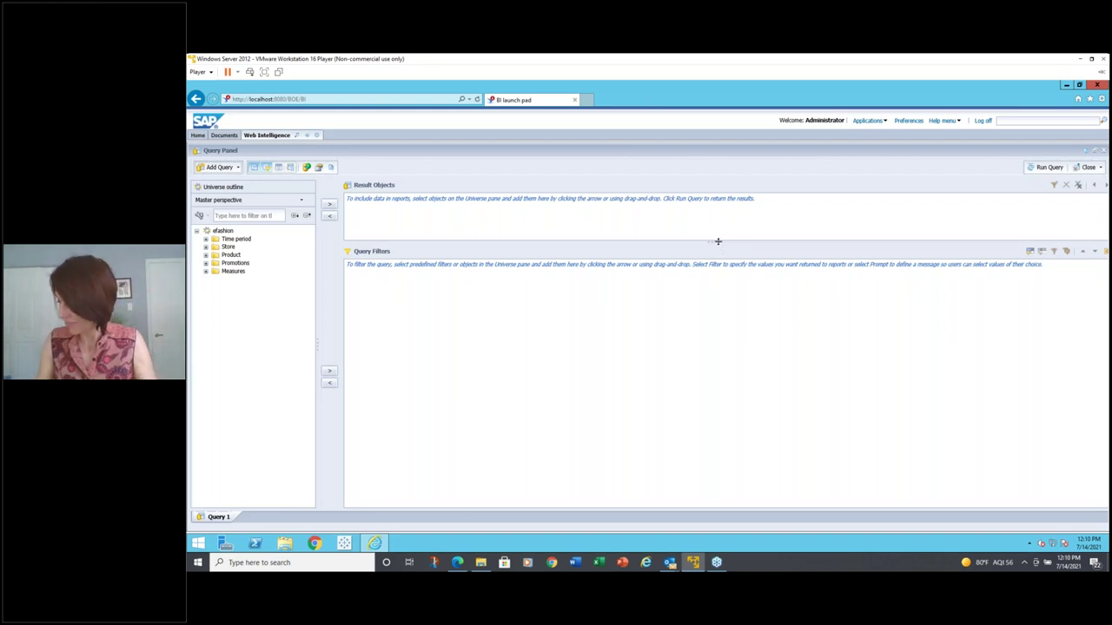
Enlarge the Result Objects area and add Year, Quarter and State to the query results
left_click_drag(717, 240, 658, 315)
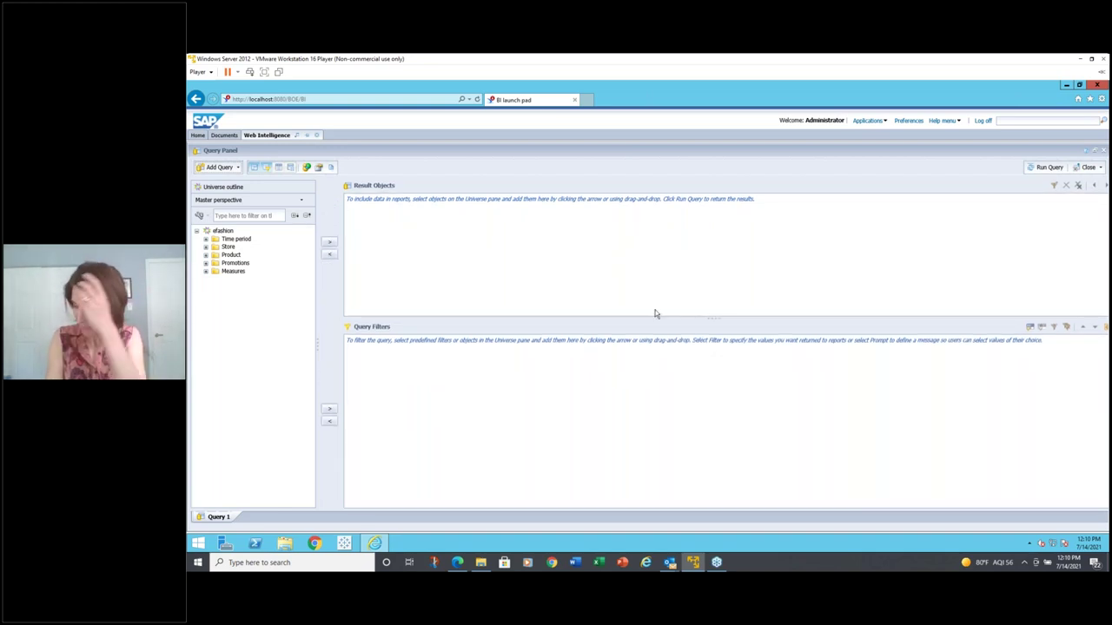
left_click_drag(211, 234, 207, 242)
left_click(206, 239)
left_click(235, 248)
double_click(236, 248)
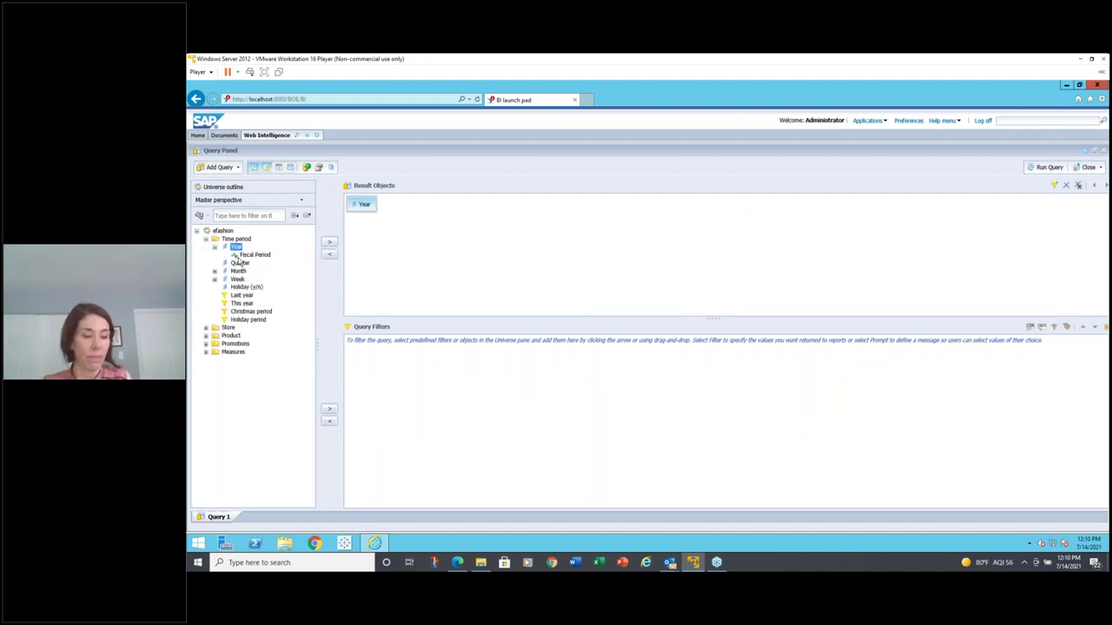
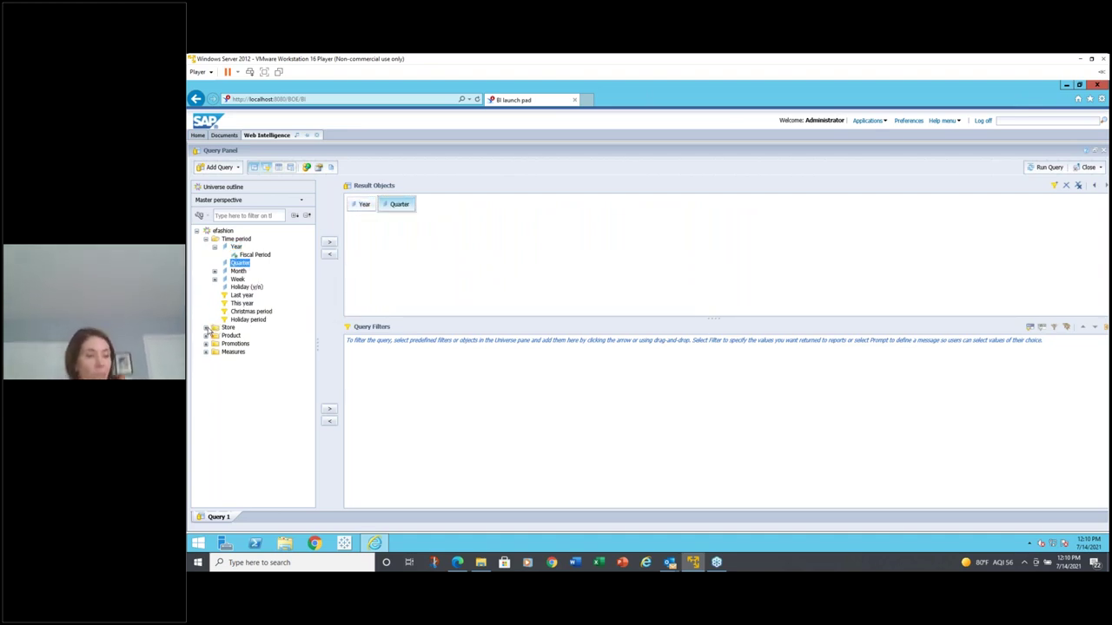
left_click(210, 329)
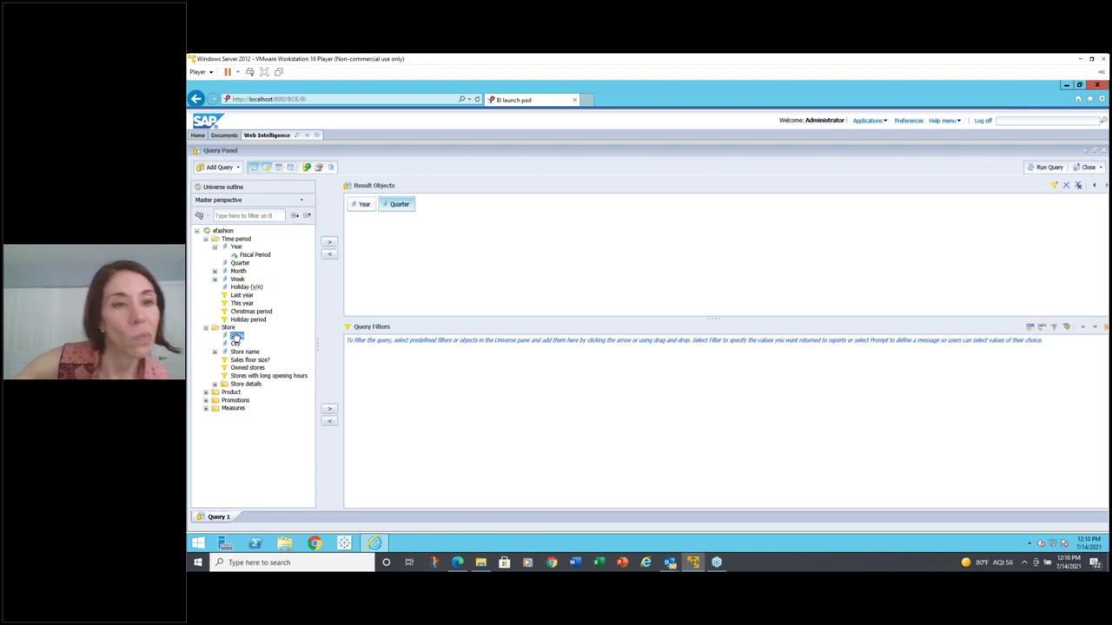
double_click(236, 336)
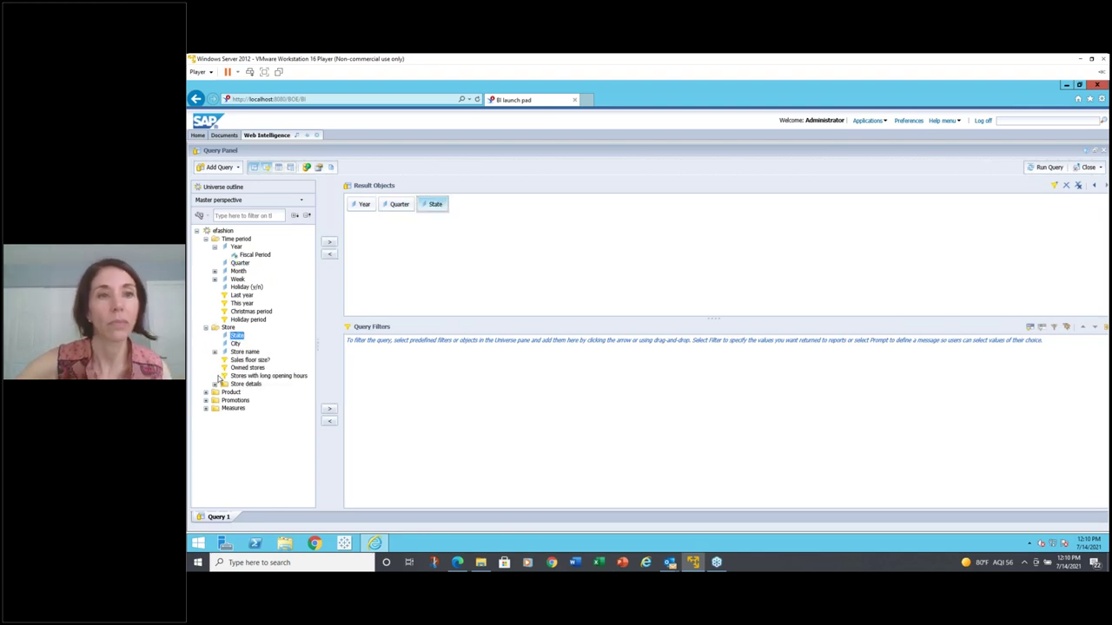
Include only the Sales revenue and Quantity sold measures alongside the dimensions, and run the query
left_click(232, 408)
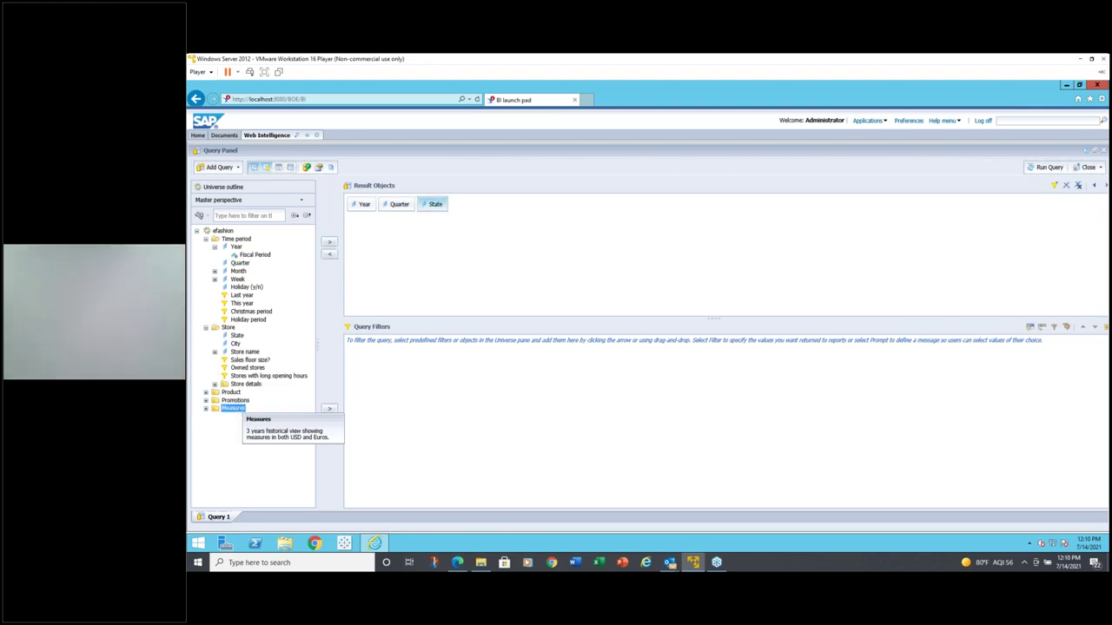
double_click(235, 409)
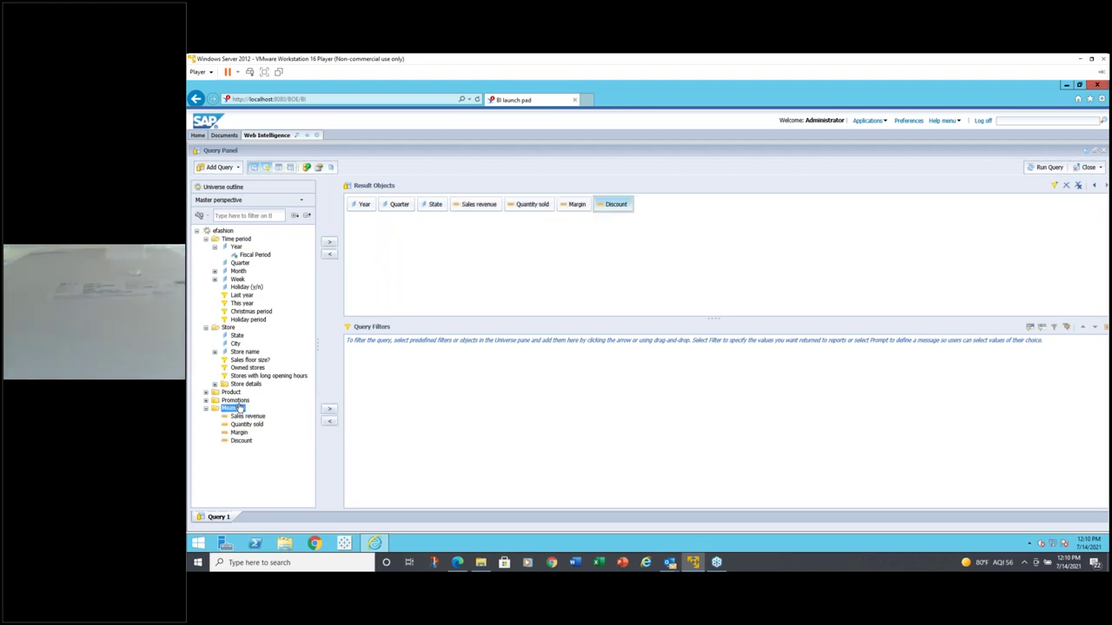
left_click_drag(578, 205, 309, 250)
left_click_drag(579, 206, 267, 241)
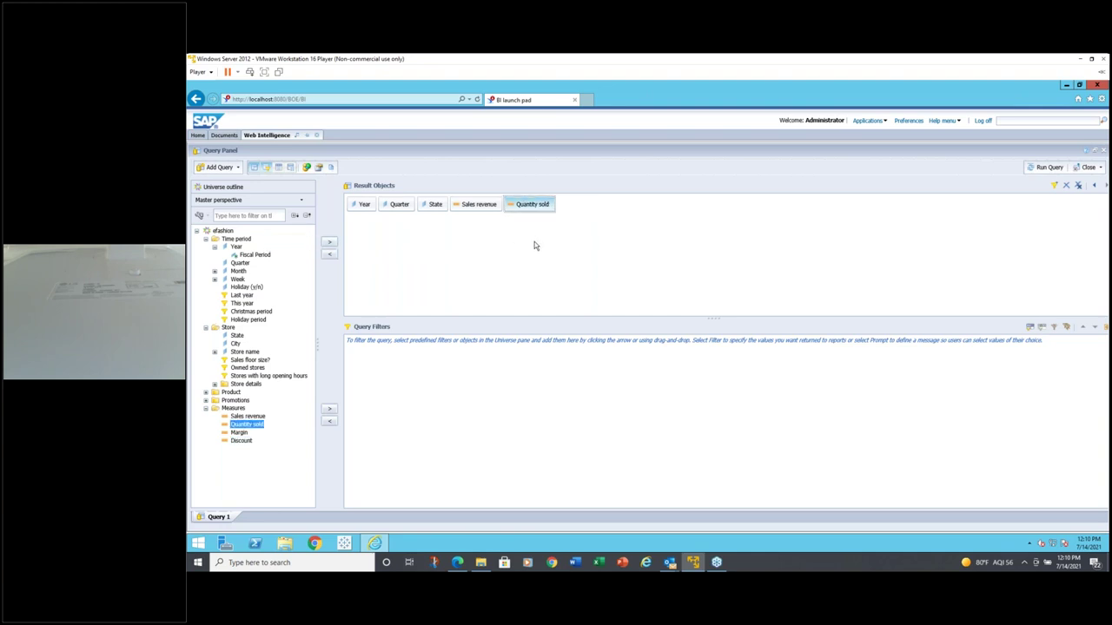
left_click(1045, 168)
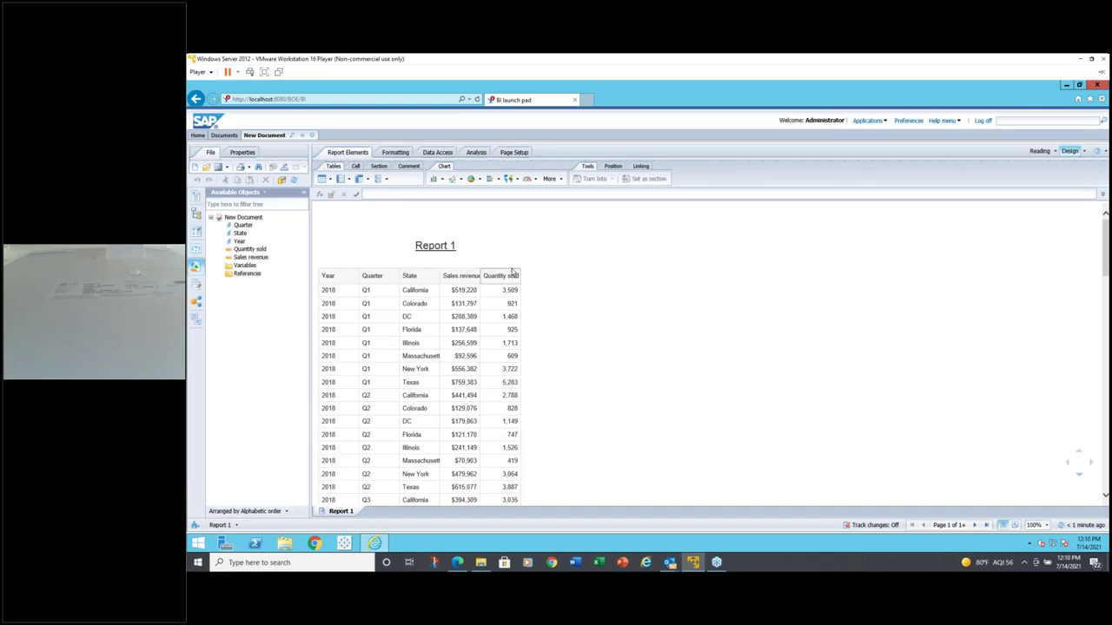
Move the report table slightly to the right and insert a break on its Year column
left_click_drag(510, 265, 568, 273)
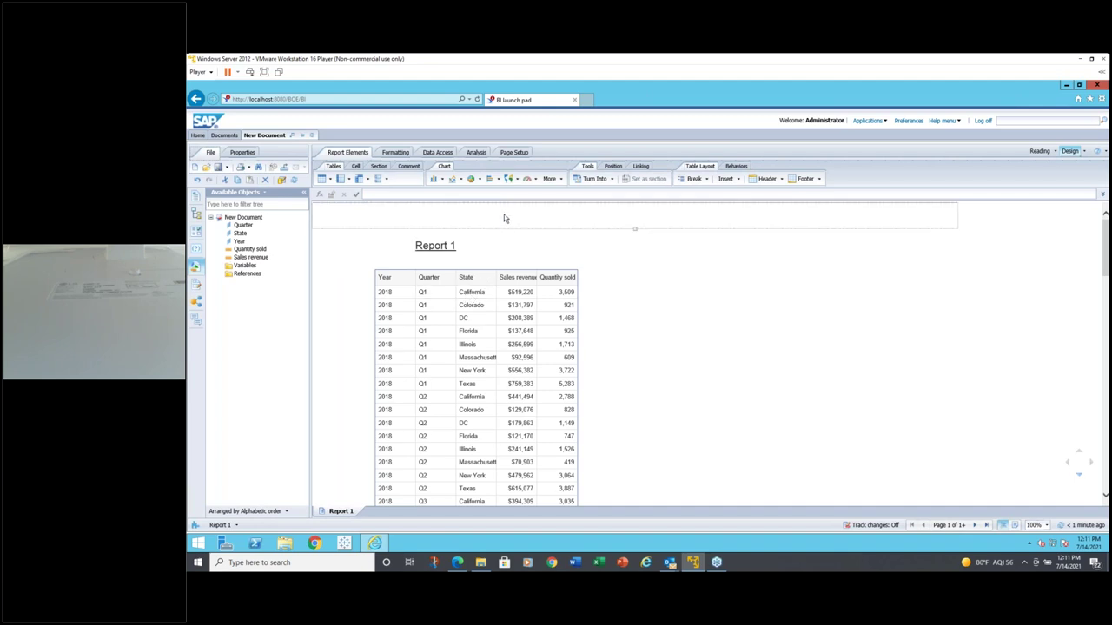
left_click(475, 153)
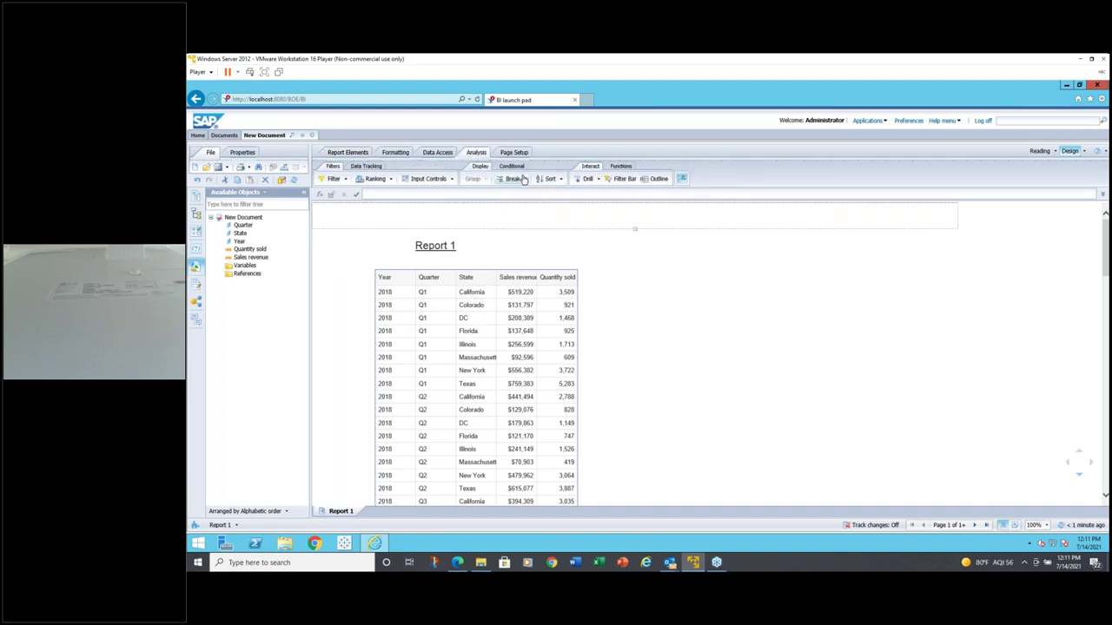
left_click(620, 166)
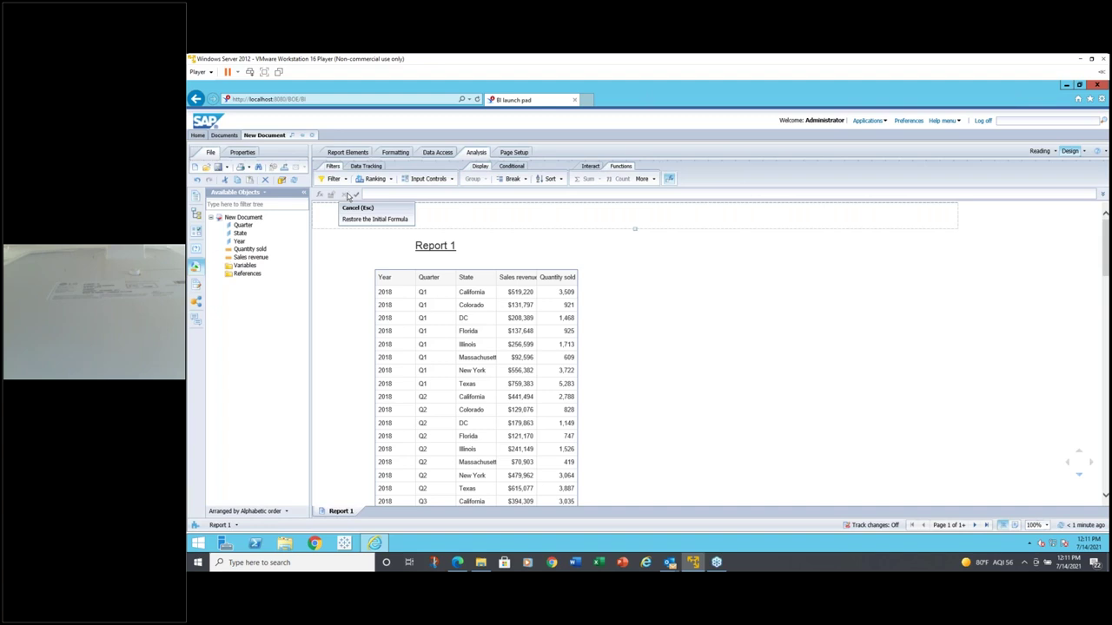
left_click(392, 293)
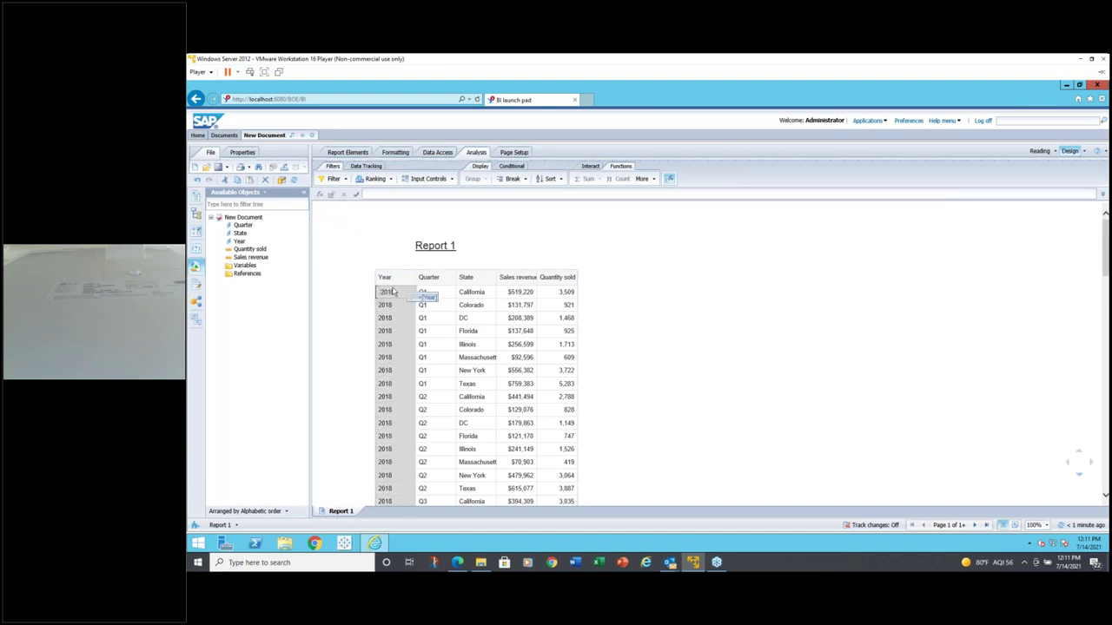
left_click(510, 180)
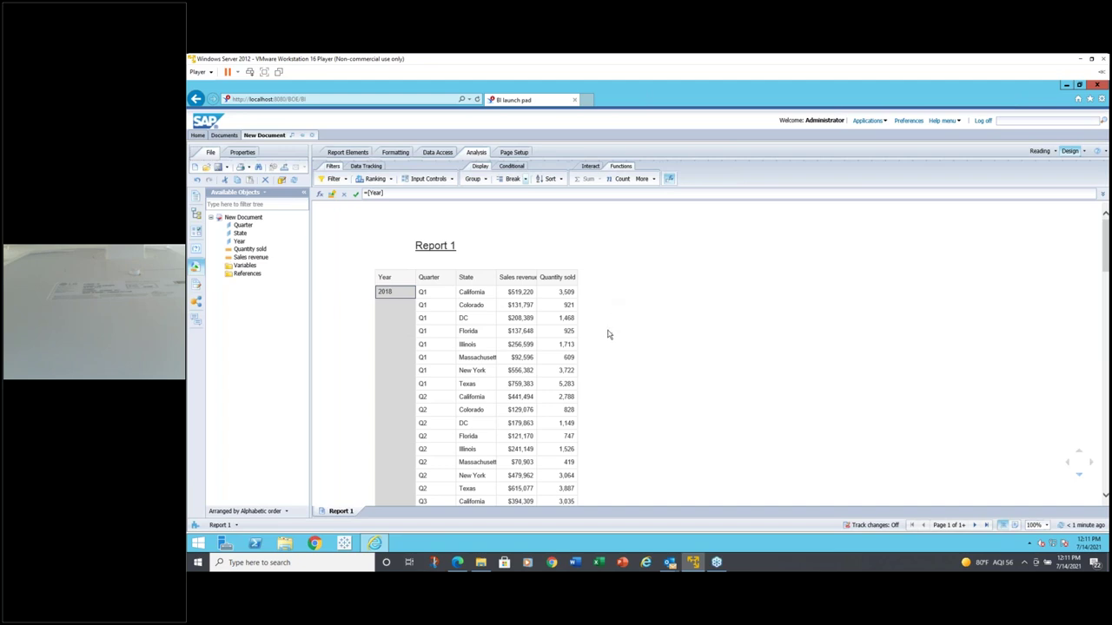
Insert a second break on the Quarter column, nested within the Year break
left_click(554, 292)
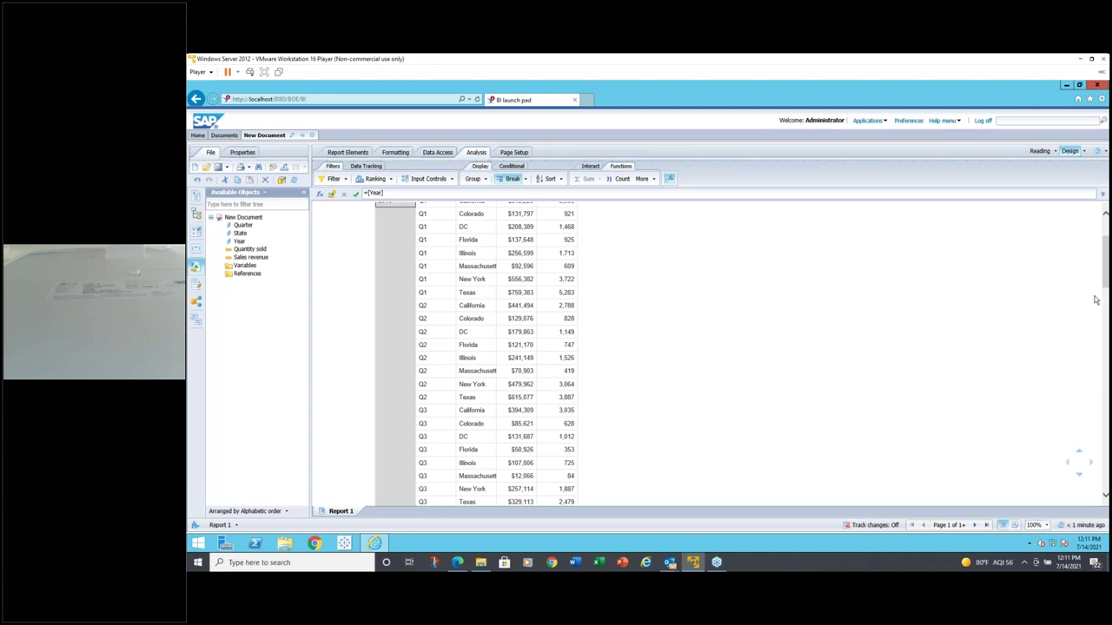
scroll(1106, 286, "up", 3)
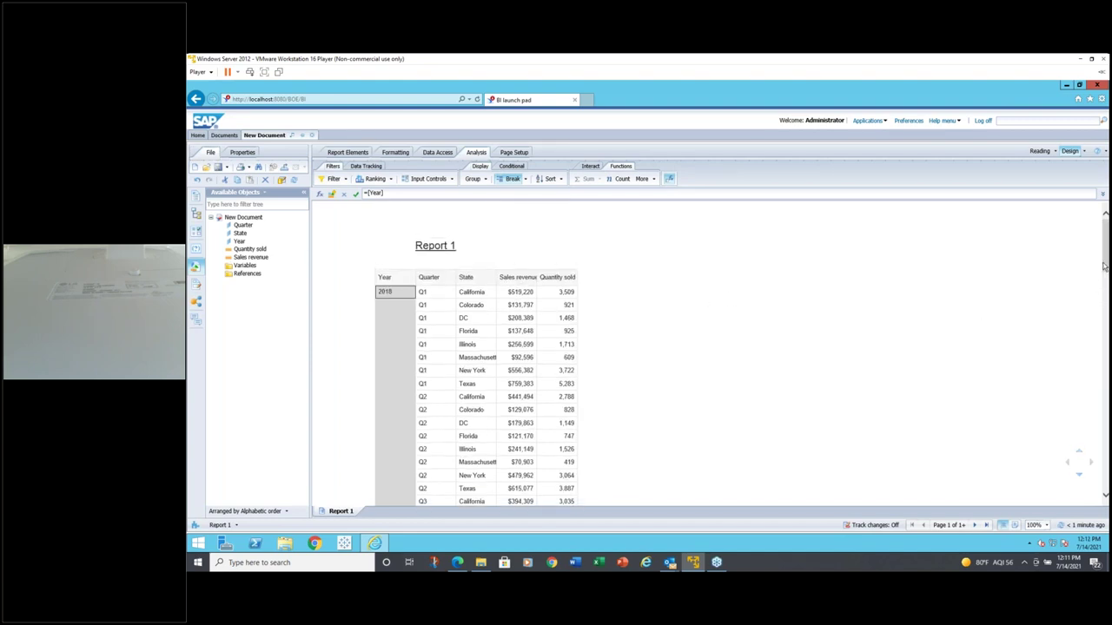
scroll(678, 300, "down", 2)
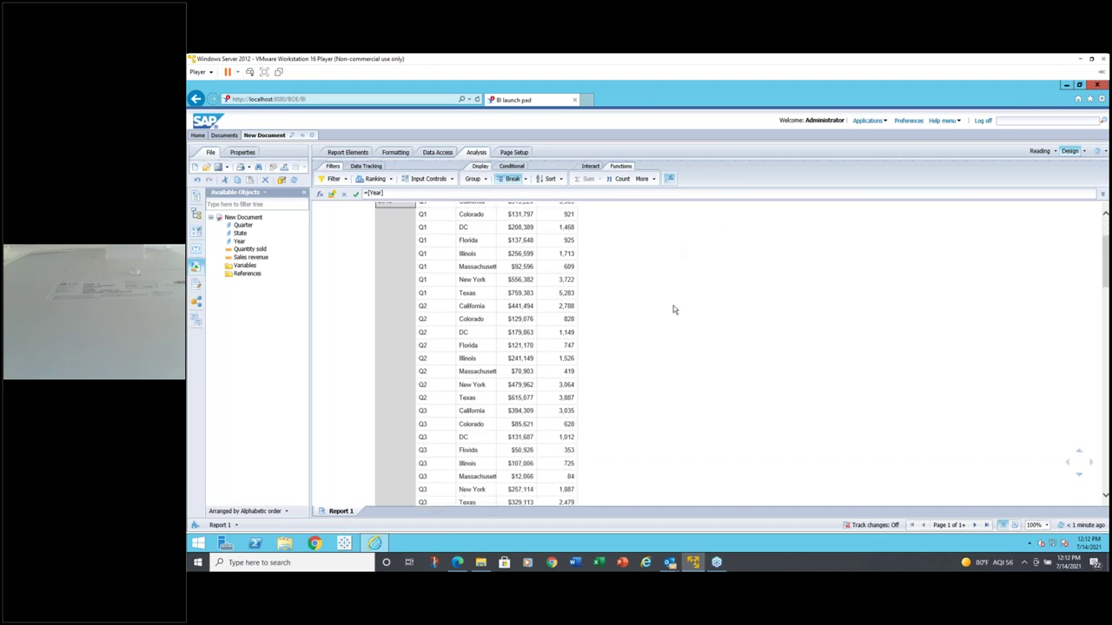
scroll(666, 312, "down", 4)
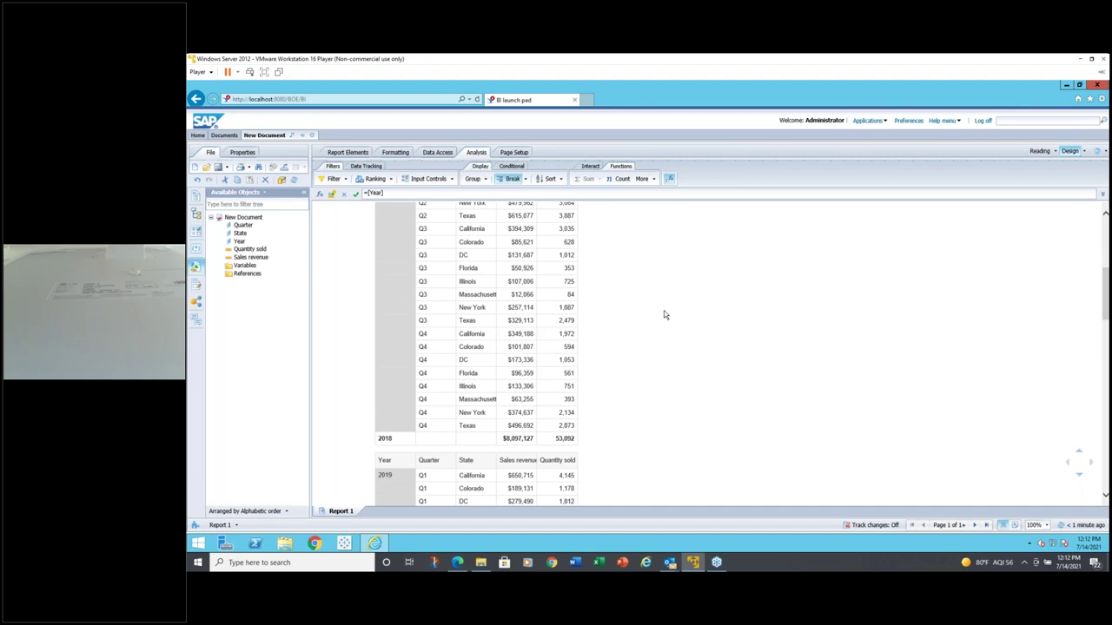
scroll(660, 319, "up", 5)
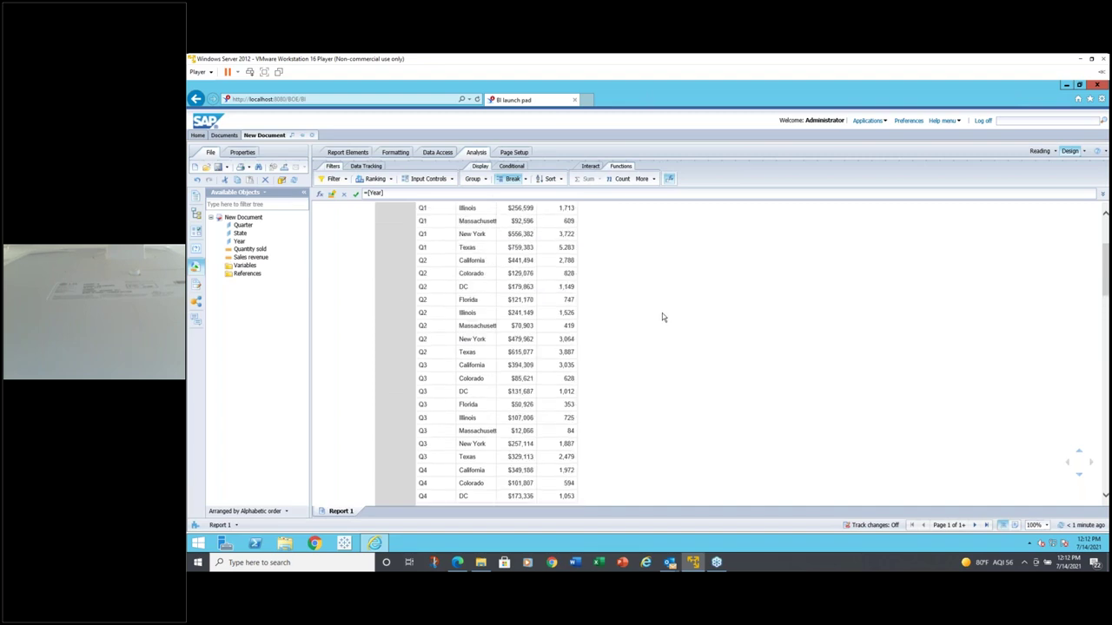
scroll(658, 313, "up", 1)
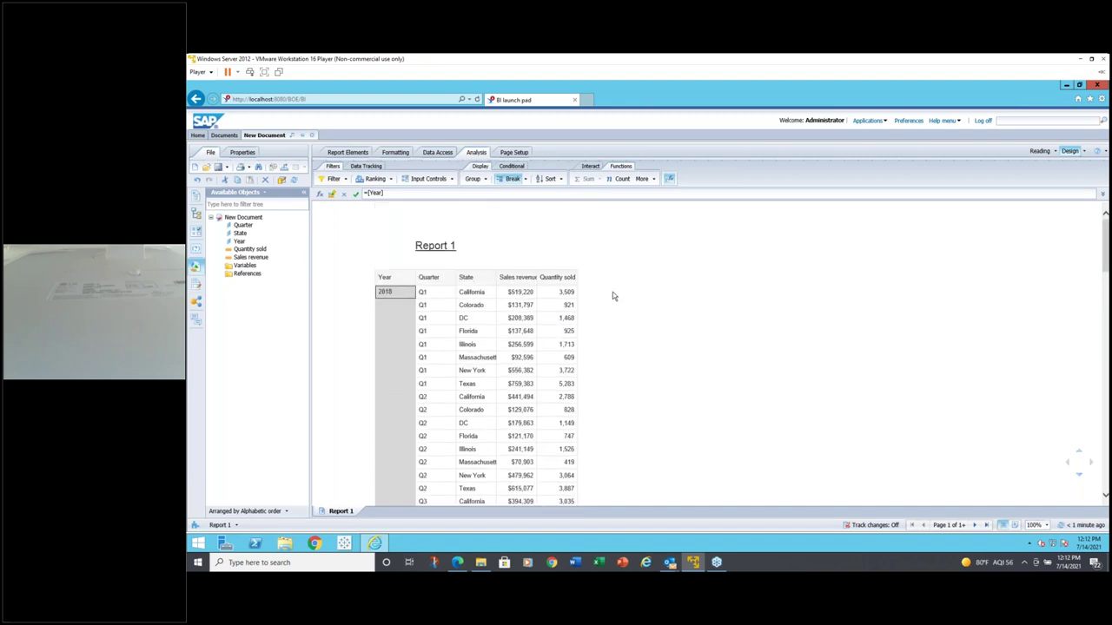
left_click(448, 305)
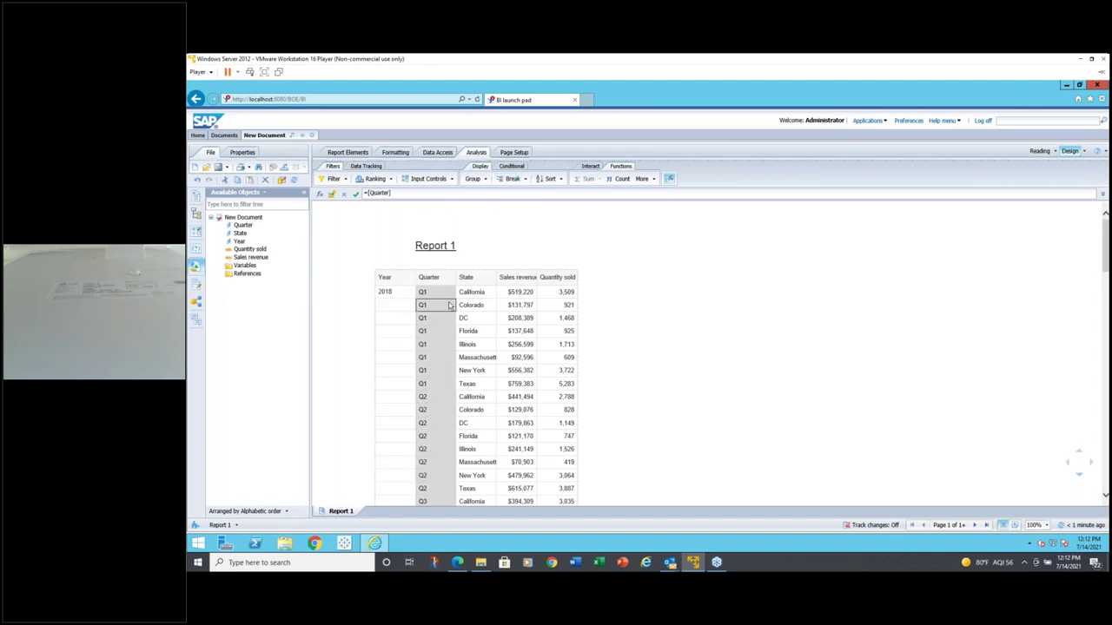
left_click(514, 179)
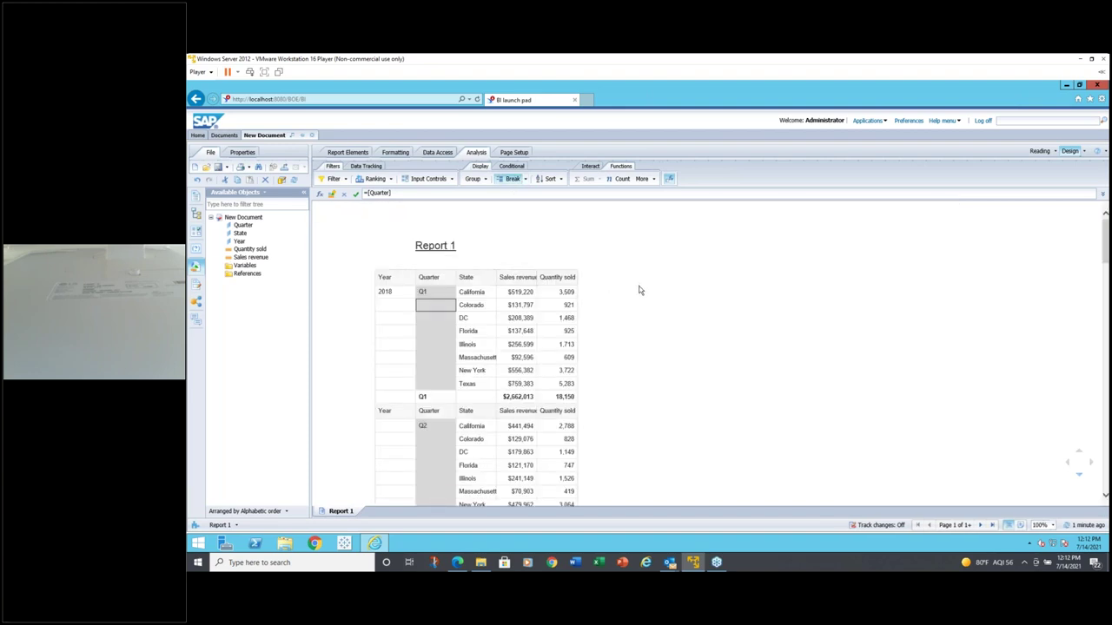
Examine the quarterly and yearly subtotals for sales revenue and quantity sold down to the end of the page
scroll(638, 292, "down", 1)
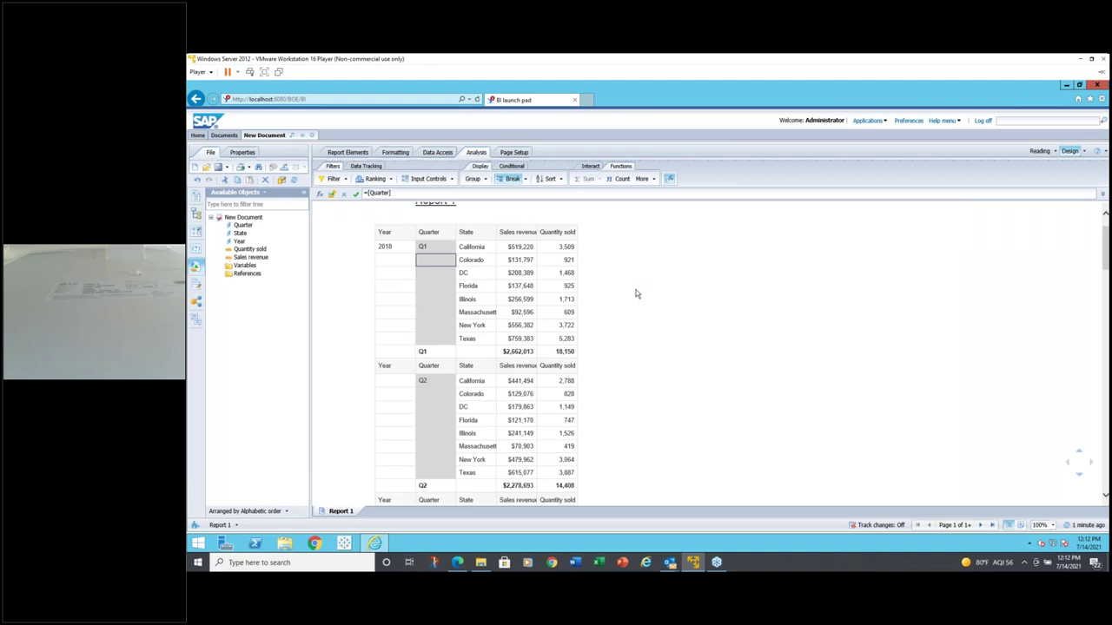
scroll(637, 293, "down", 1)
scroll(632, 294, "down", 1)
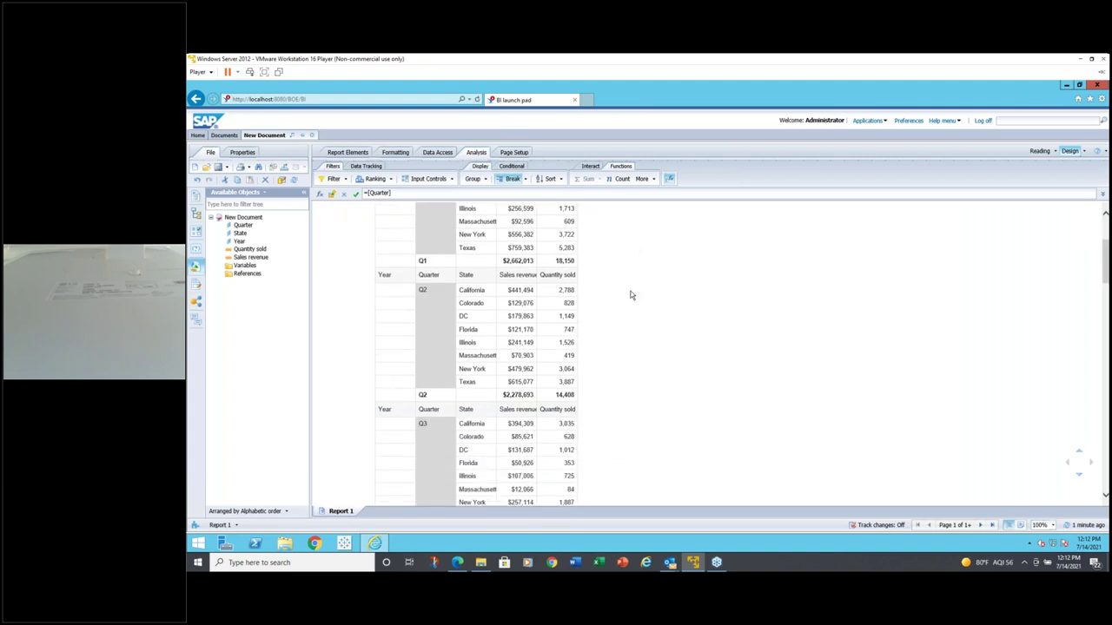
scroll(631, 296, "down", 2)
scroll(630, 292, "down", 1)
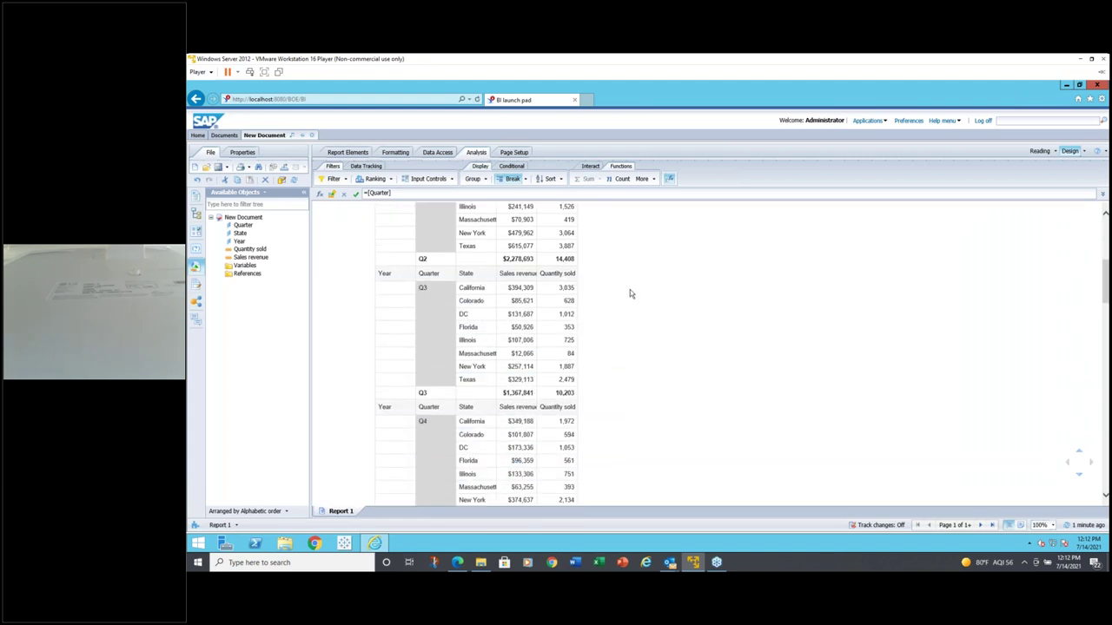
scroll(629, 293, "down", 2)
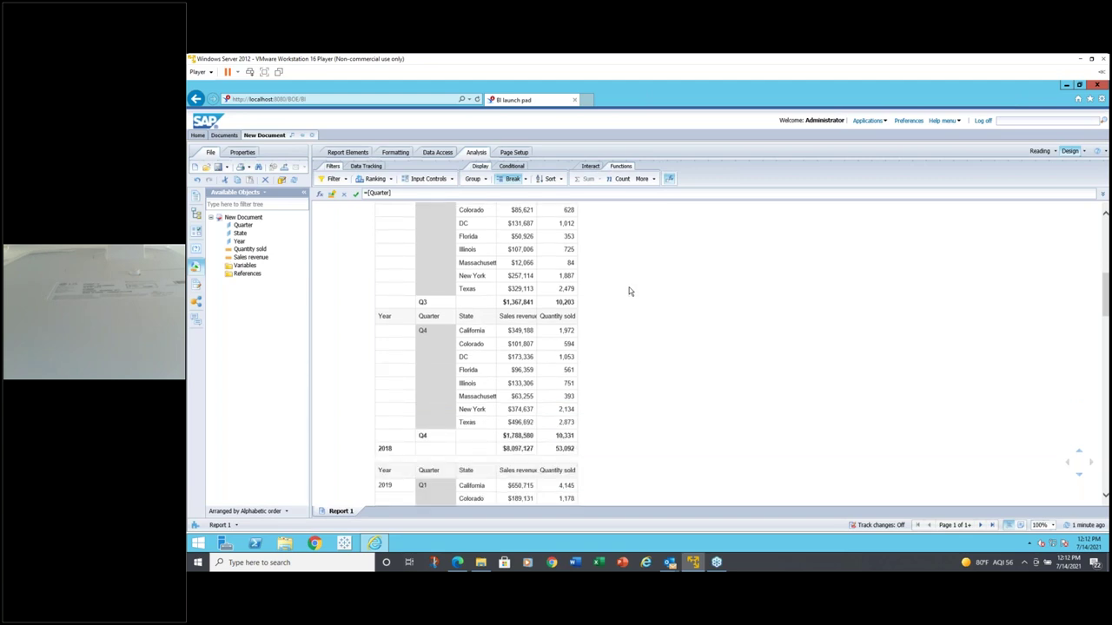
scroll(629, 292, "down", 1)
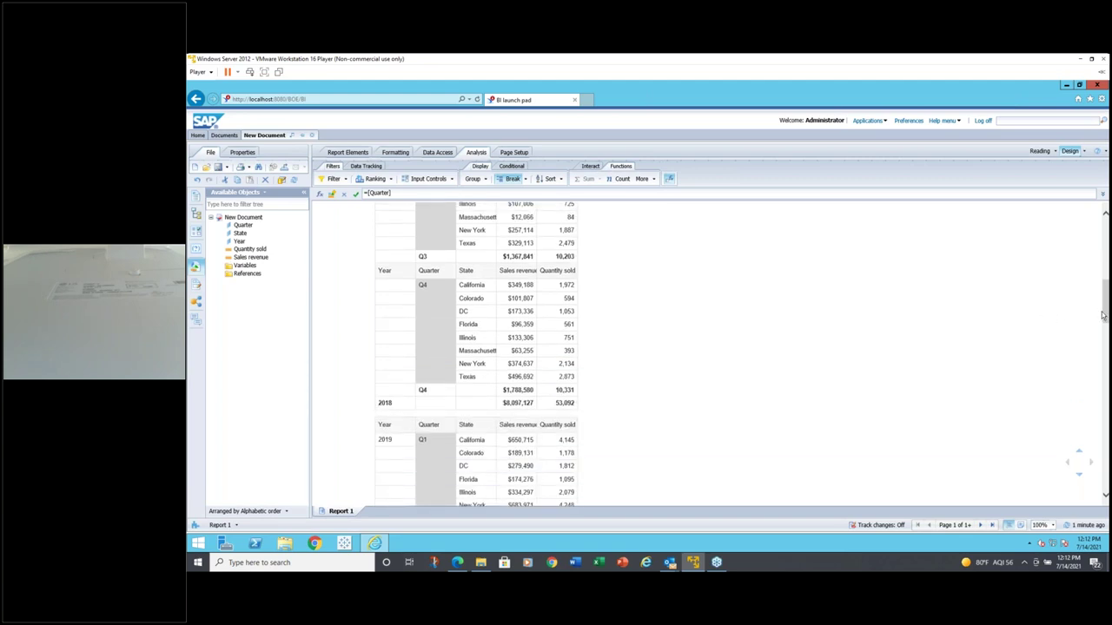
left_click_drag(1104, 318, 1106, 501)
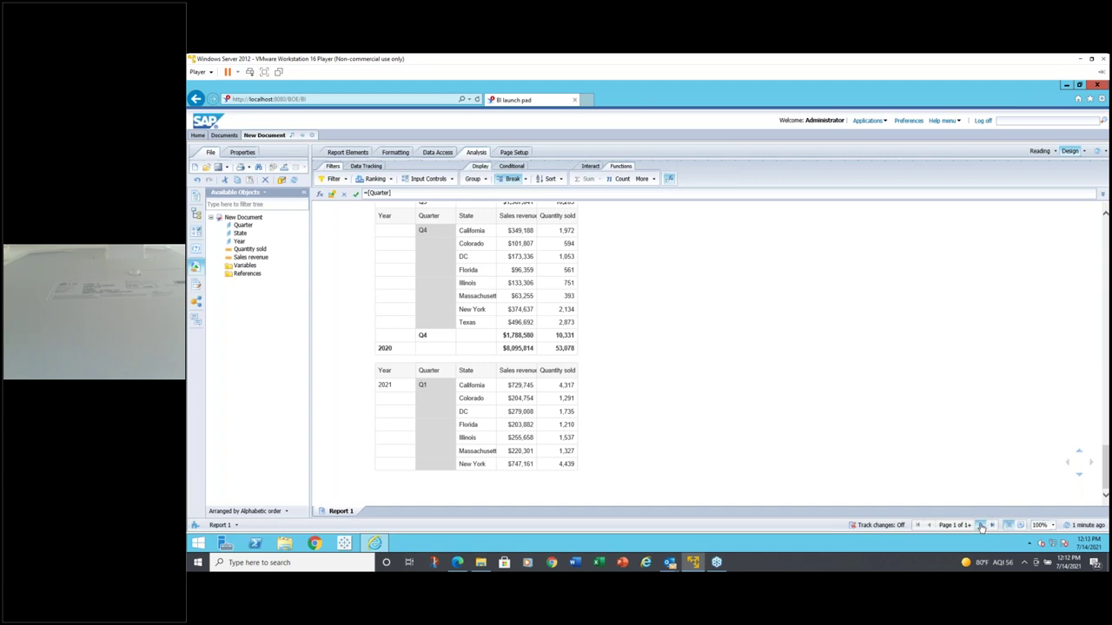
Turn on table footers in the format settings of the sales table, Block 1
scroll(819, 438, "down", 10)
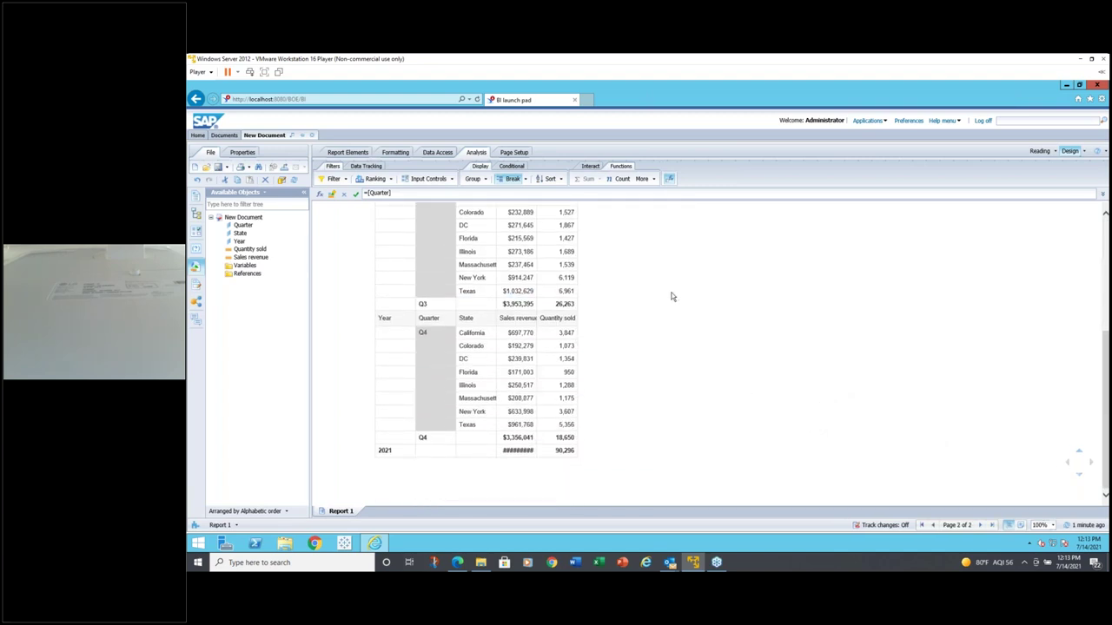
left_click(563, 225)
left_click(574, 237)
right_click(579, 212)
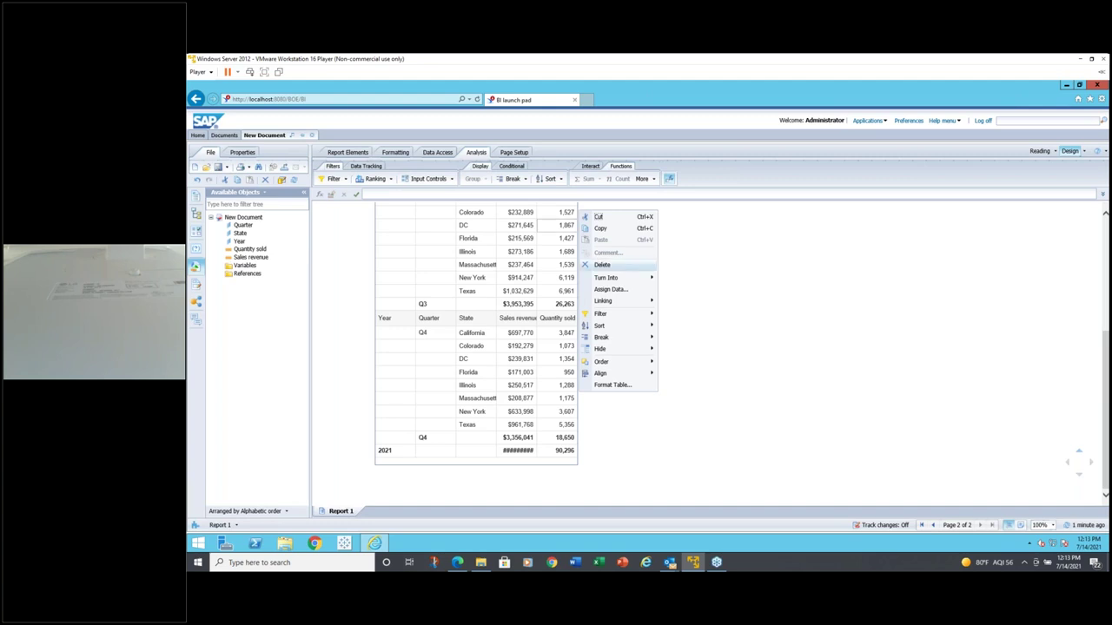
left_click(620, 386)
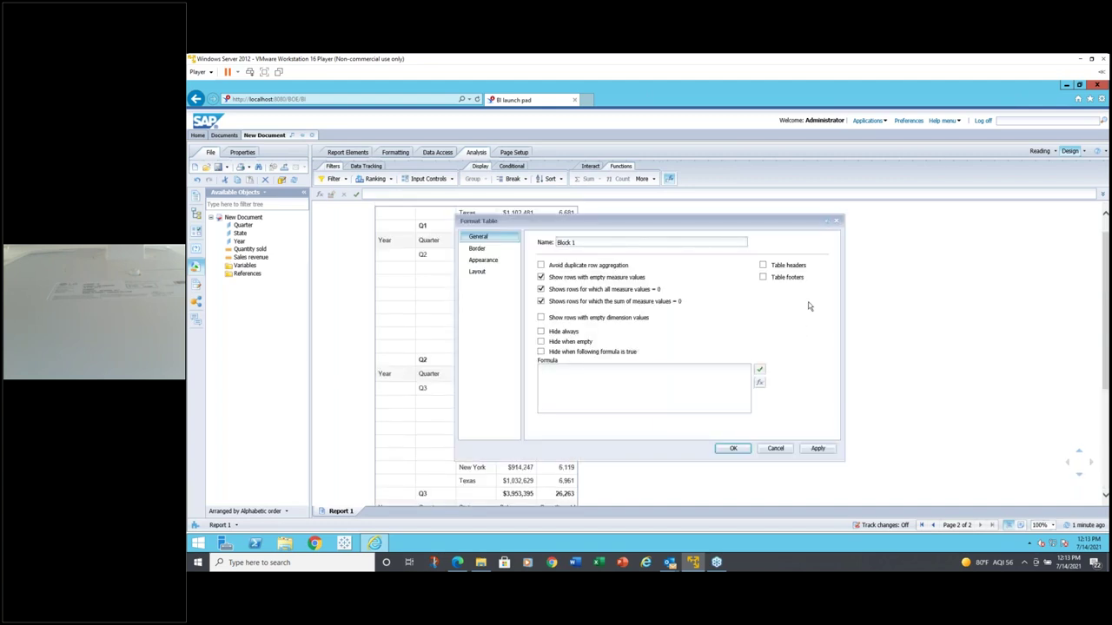
left_click(763, 278)
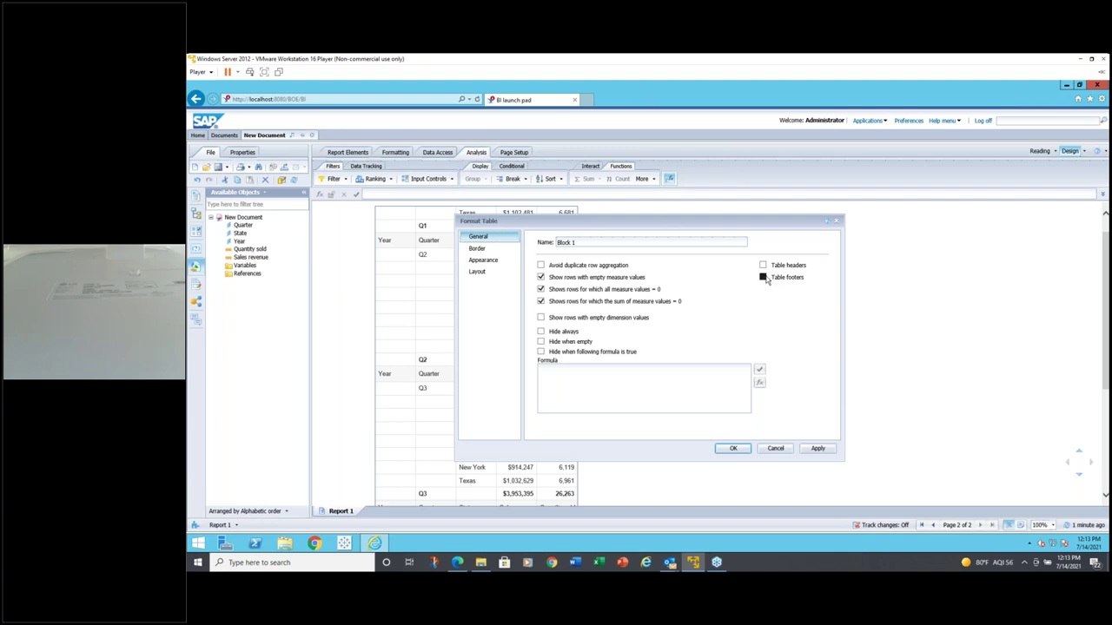
left_click(732, 447)
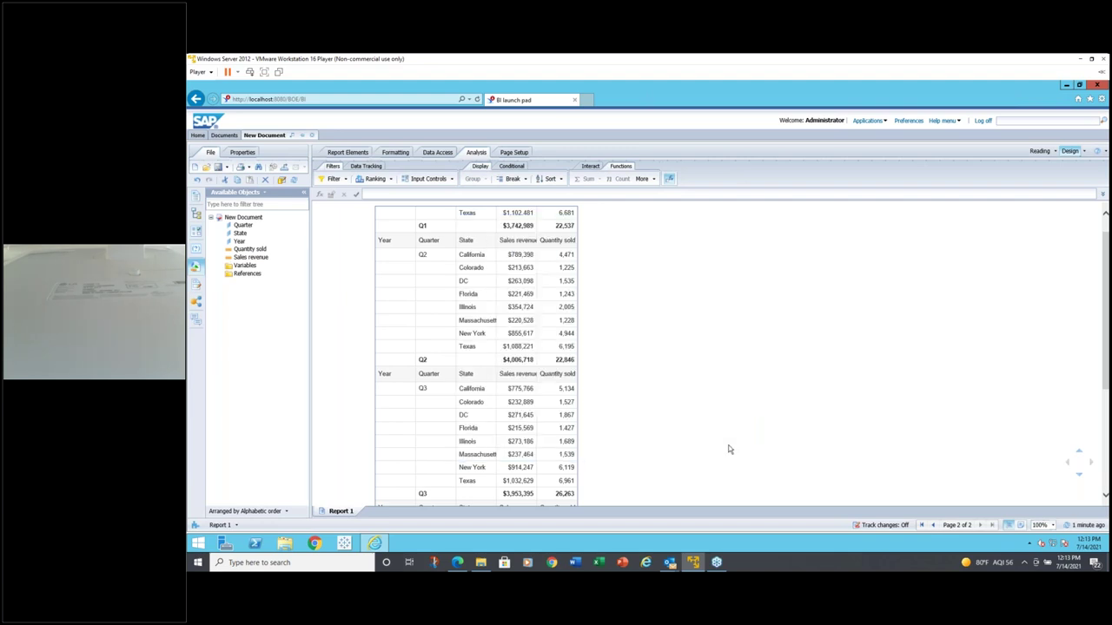
Widen the Sales revenue column so that the full yearly totals fit
scroll(726, 443, "down", 5)
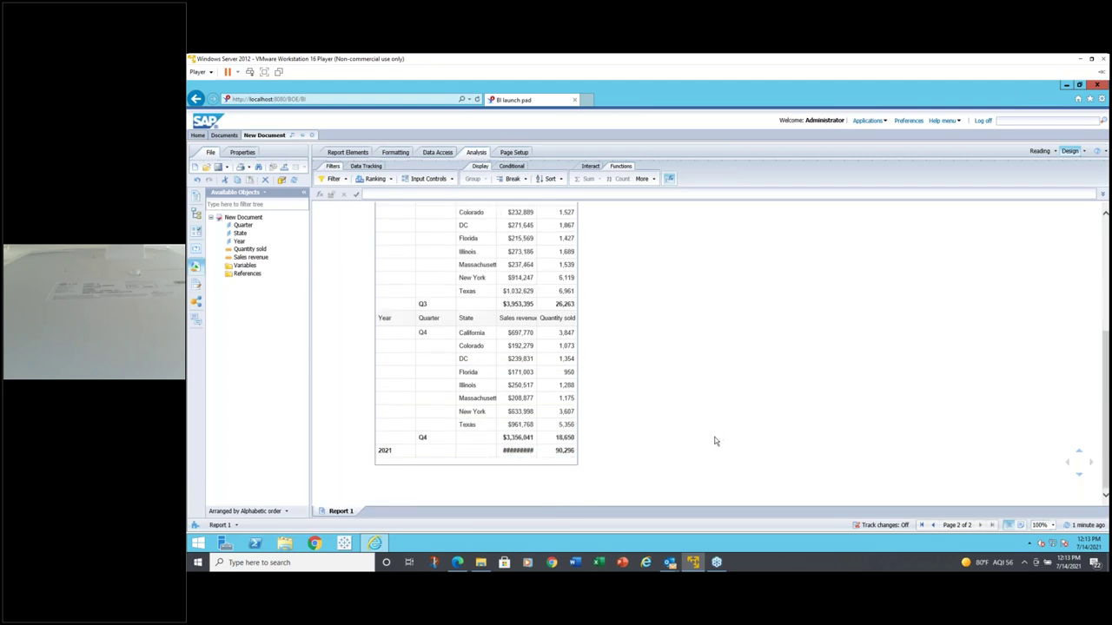
scroll(560, 452, "up", 3)
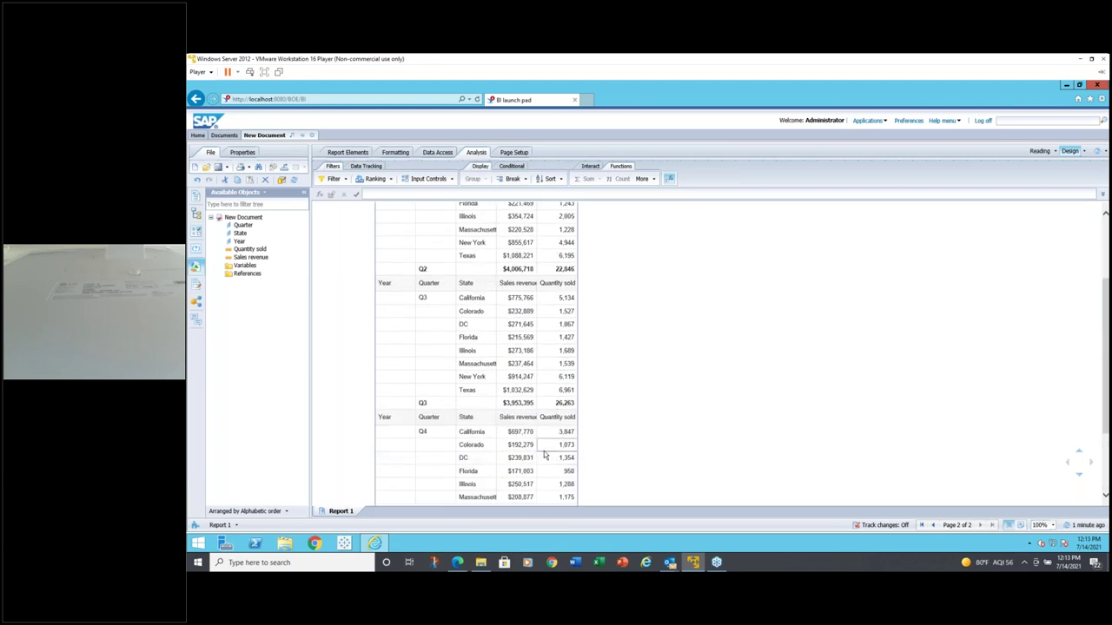
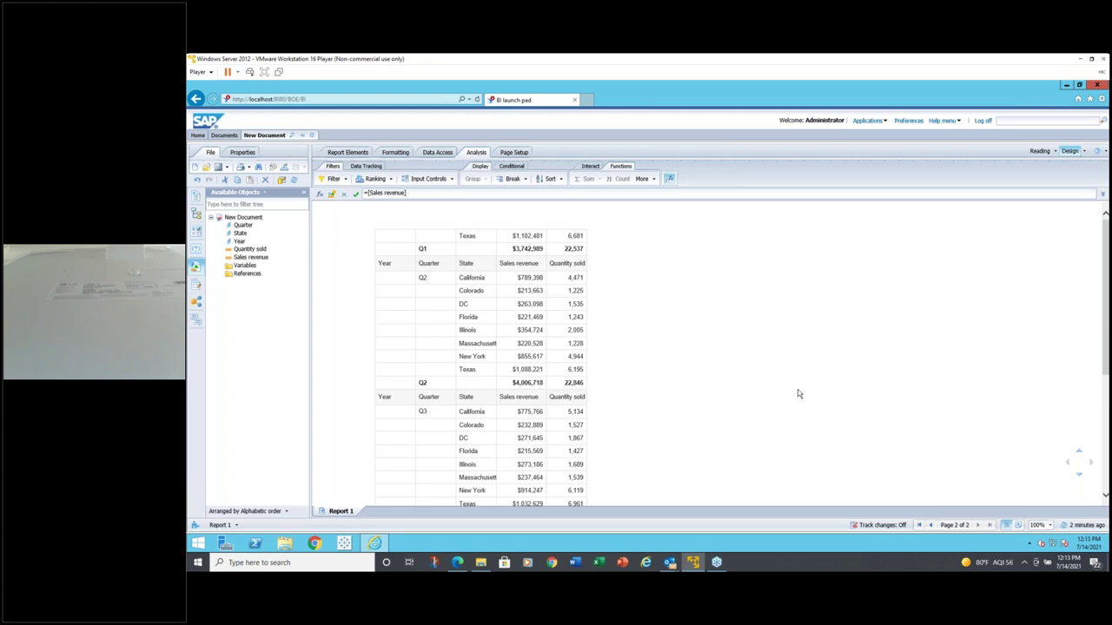
Sort the Year column of the Report 1 table in descending order
scroll(788, 377, "up", 5)
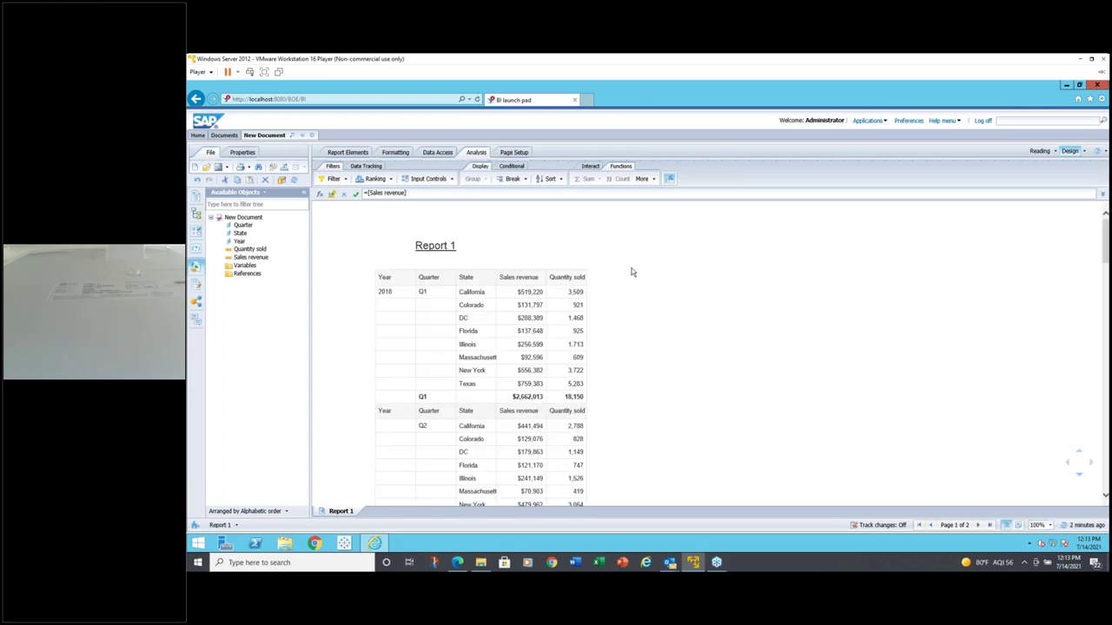
left_click(608, 253)
left_click(409, 292)
left_click(387, 317)
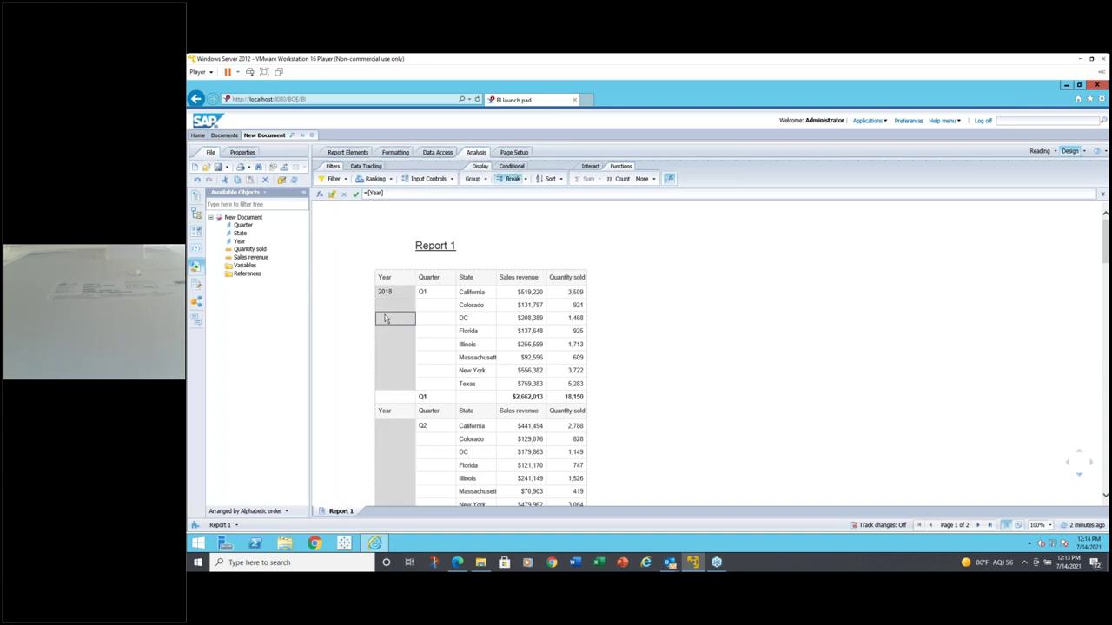
left_click(561, 179)
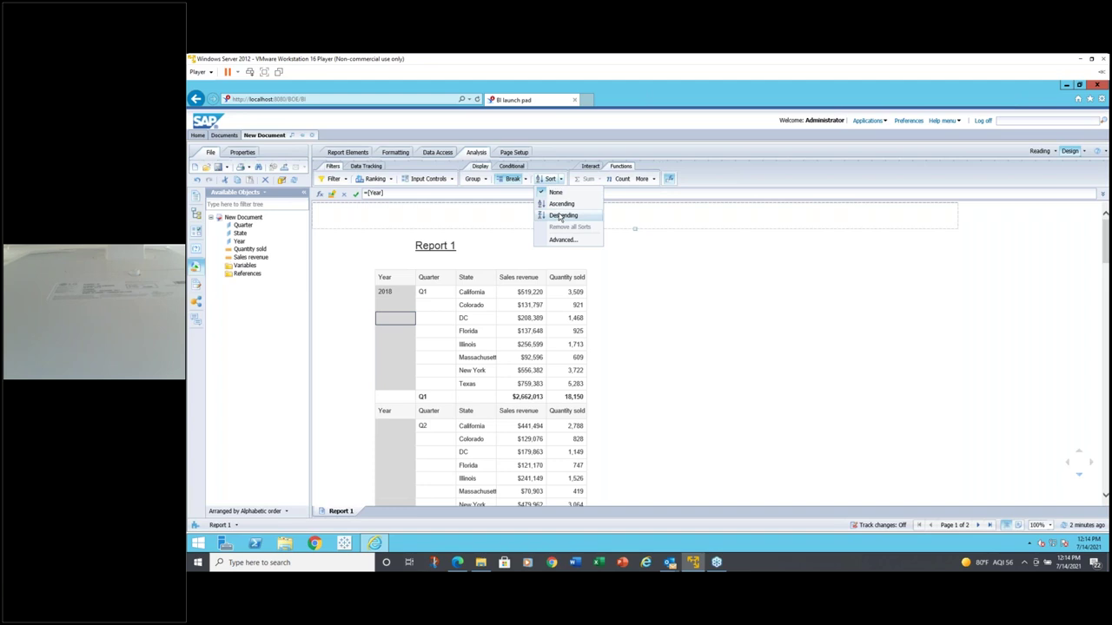
left_click(561, 216)
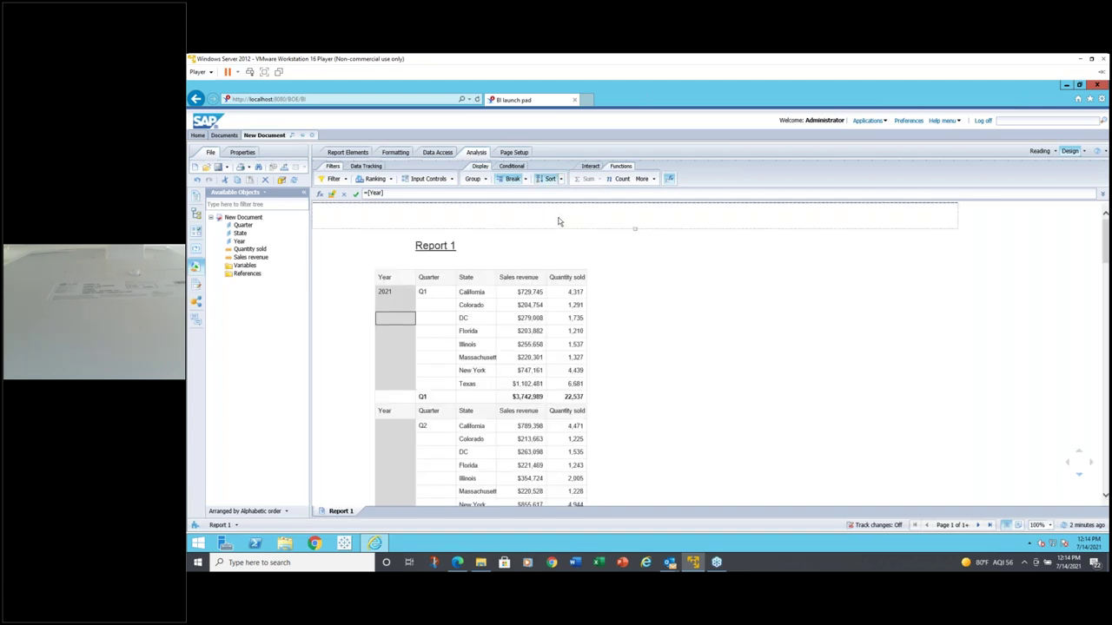
left_click(526, 241)
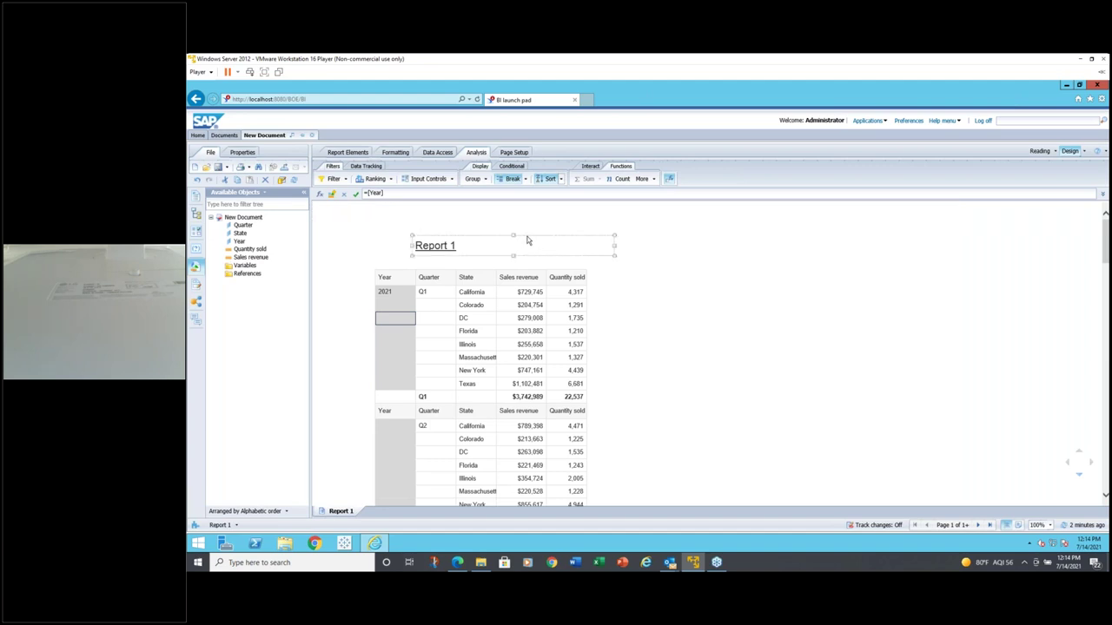
left_click(518, 209)
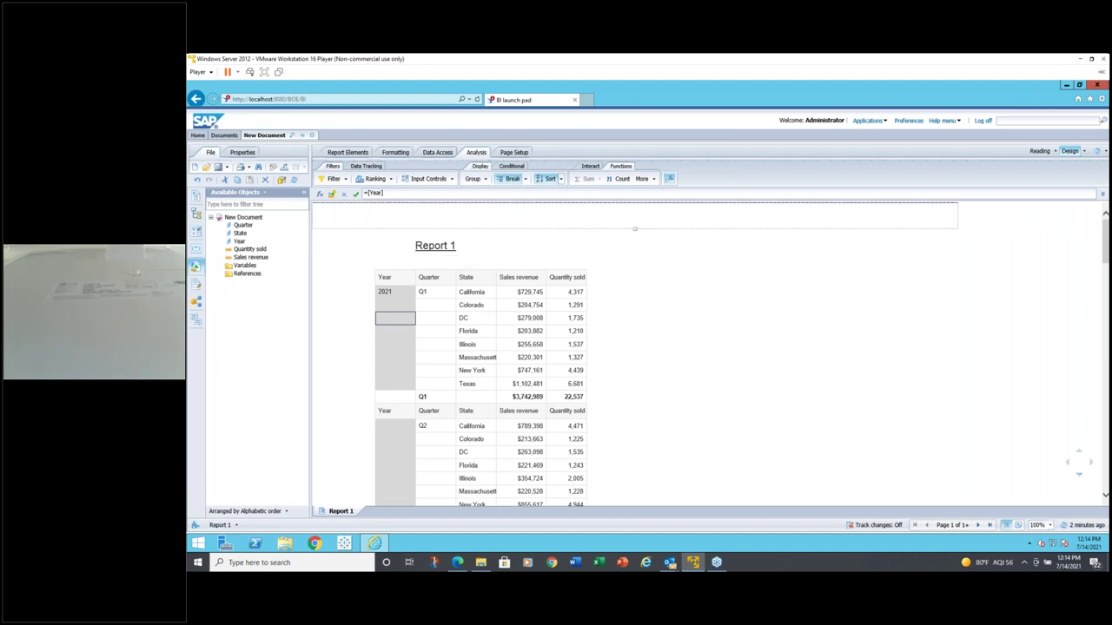
Review the display properties and duplicate-value options of the Year and Quarter breaks, leaving without applying changes
left_click(525, 179)
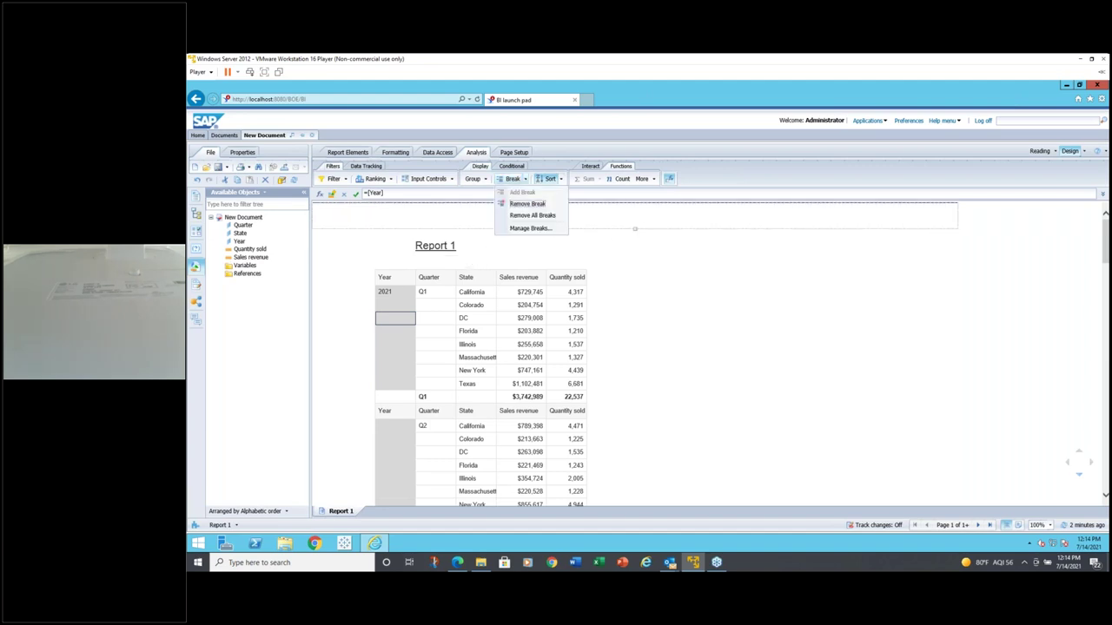
left_click(514, 231)
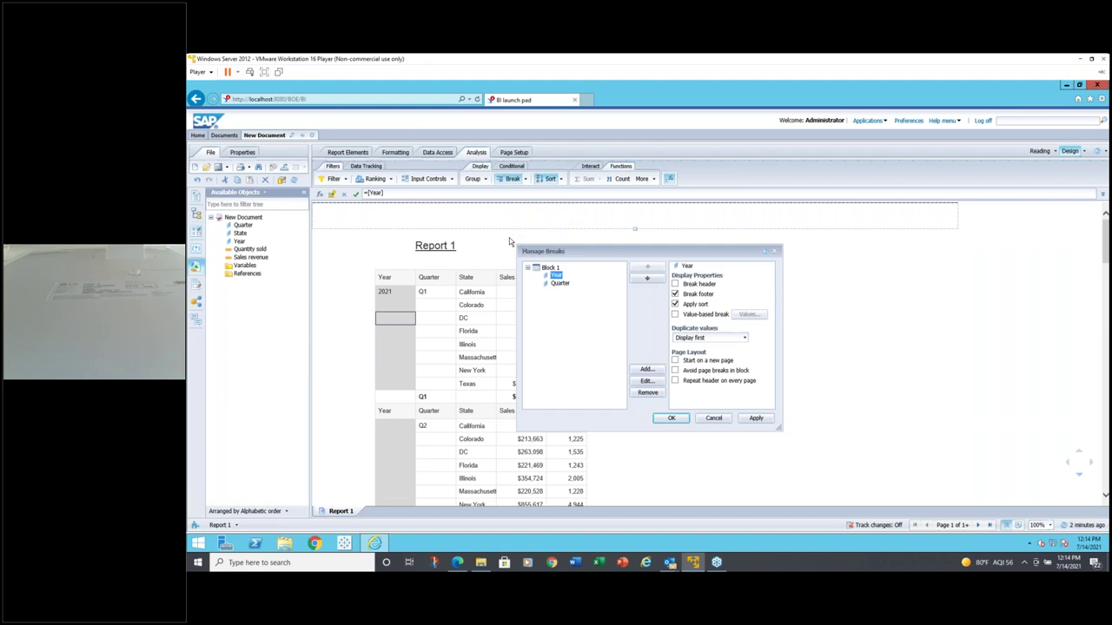
left_click(675, 295)
left_click(560, 284)
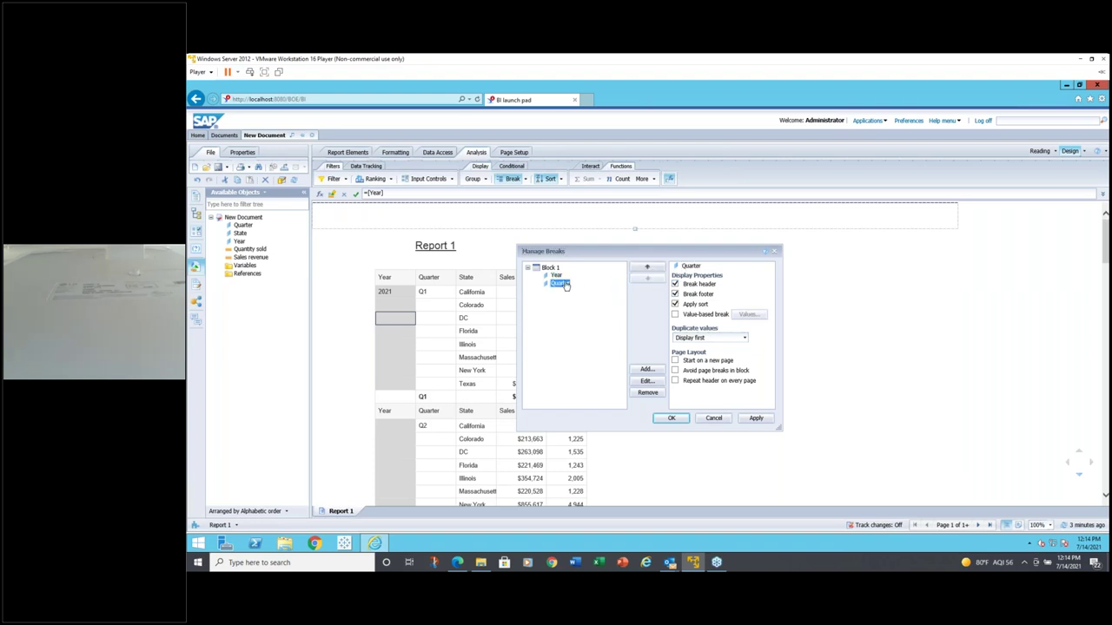
left_click(556, 276)
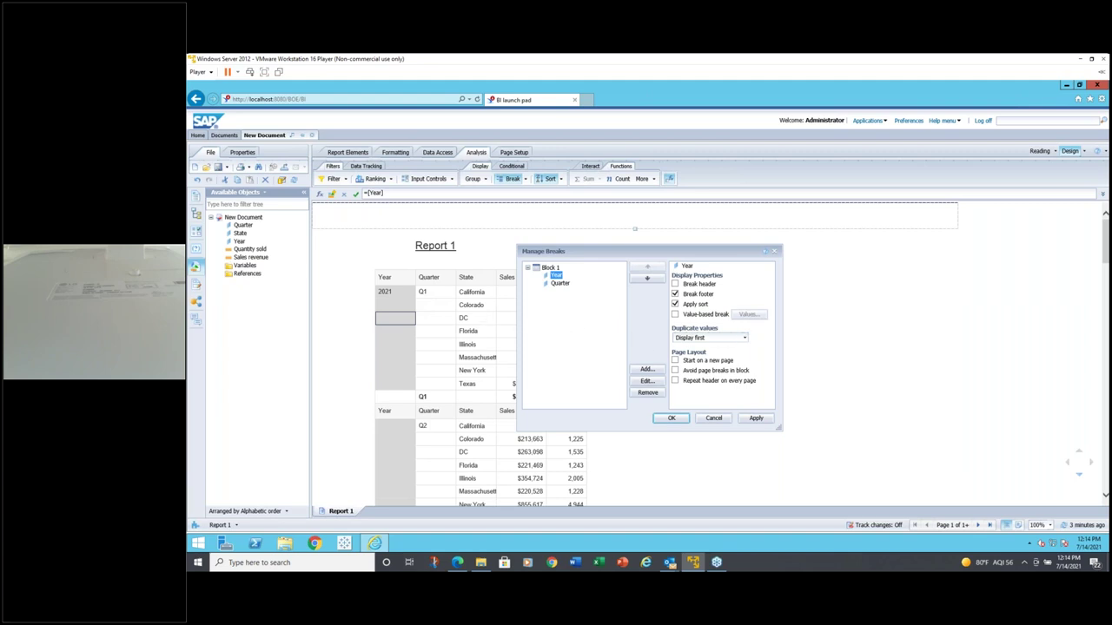
left_click(744, 338)
left_click(797, 335)
left_click(712, 419)
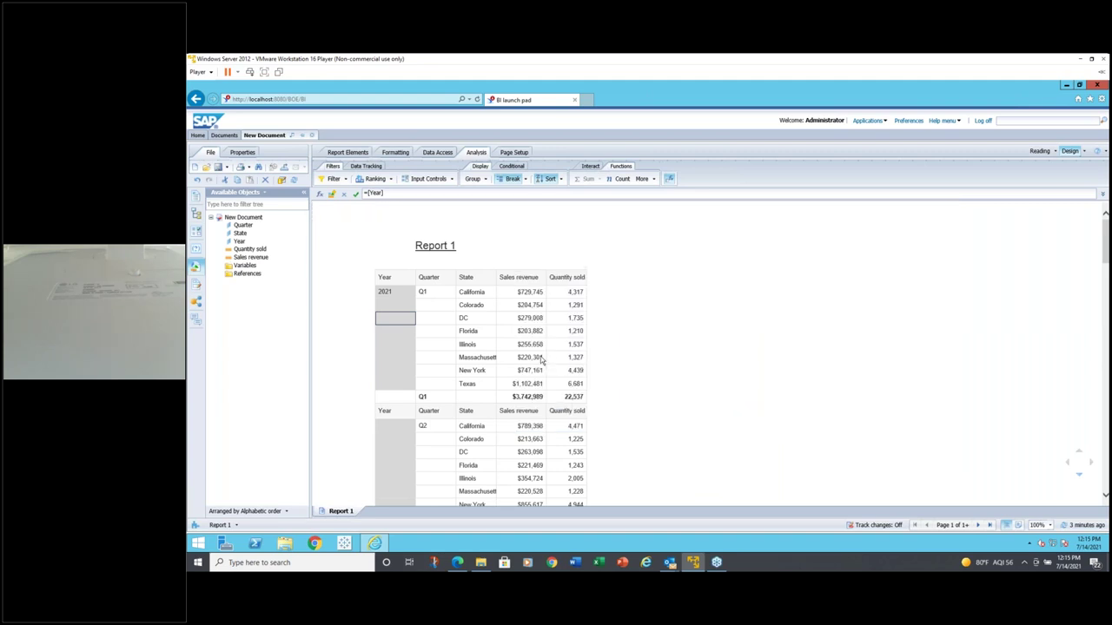
Remove the break on Quarter and delete the Quarter column from the table
left_click(448, 304)
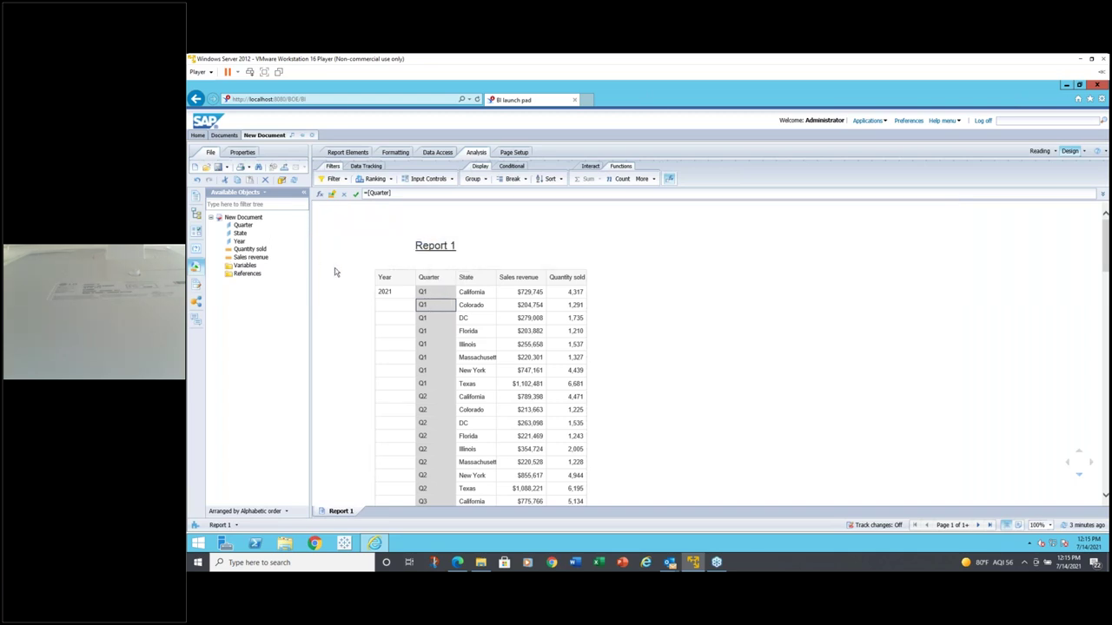
key("Delete")
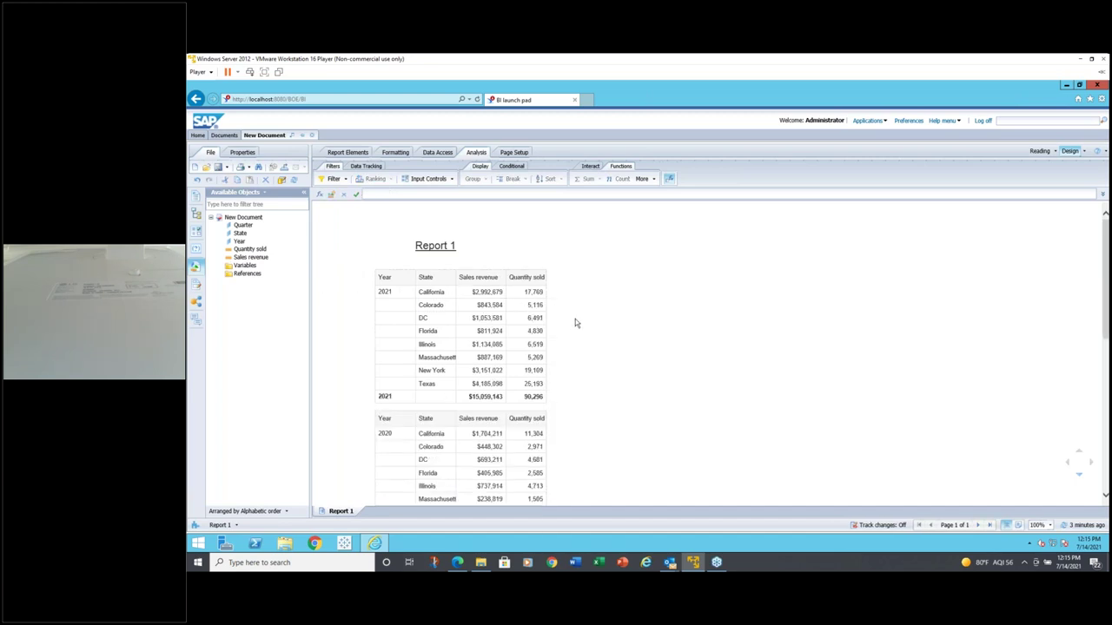
Add a second report and place a table with Year, State, Sales revenue and Quantity sold on it
right_click(346, 513)
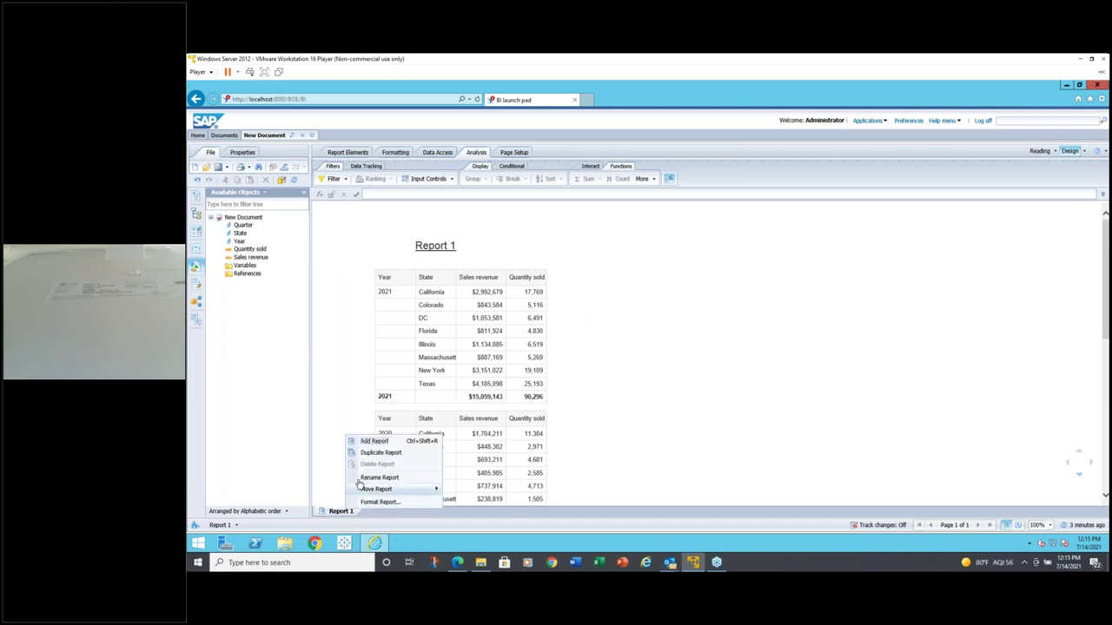
left_click(379, 442)
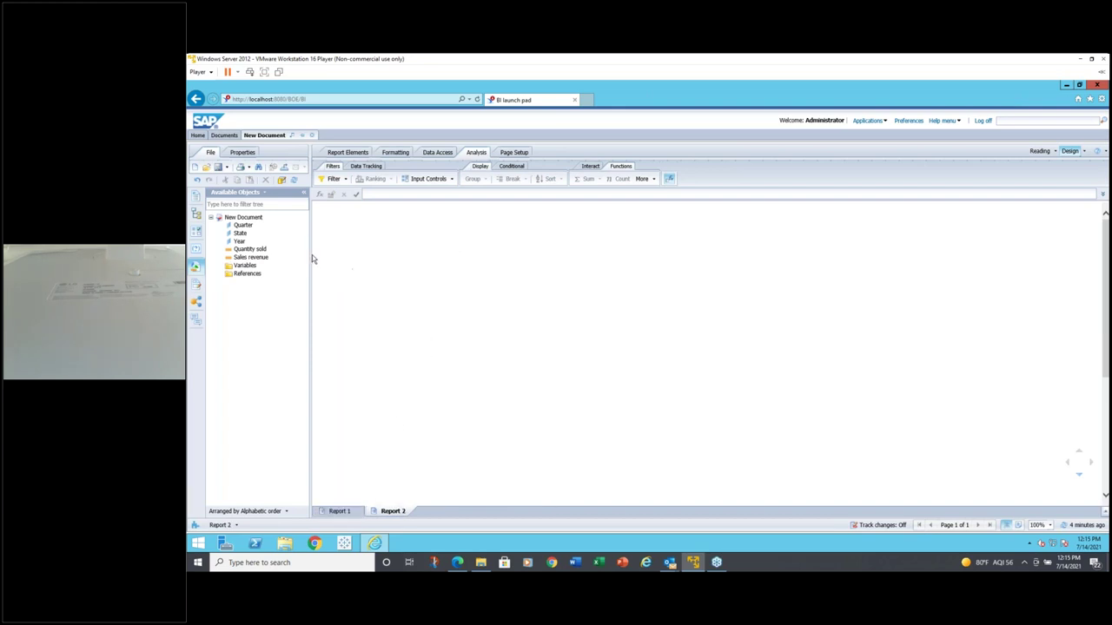
left_click(239, 243)
left_click(239, 234, "ctrl")
left_click(243, 257, "ctrl")
left_click(242, 250, "ctrl")
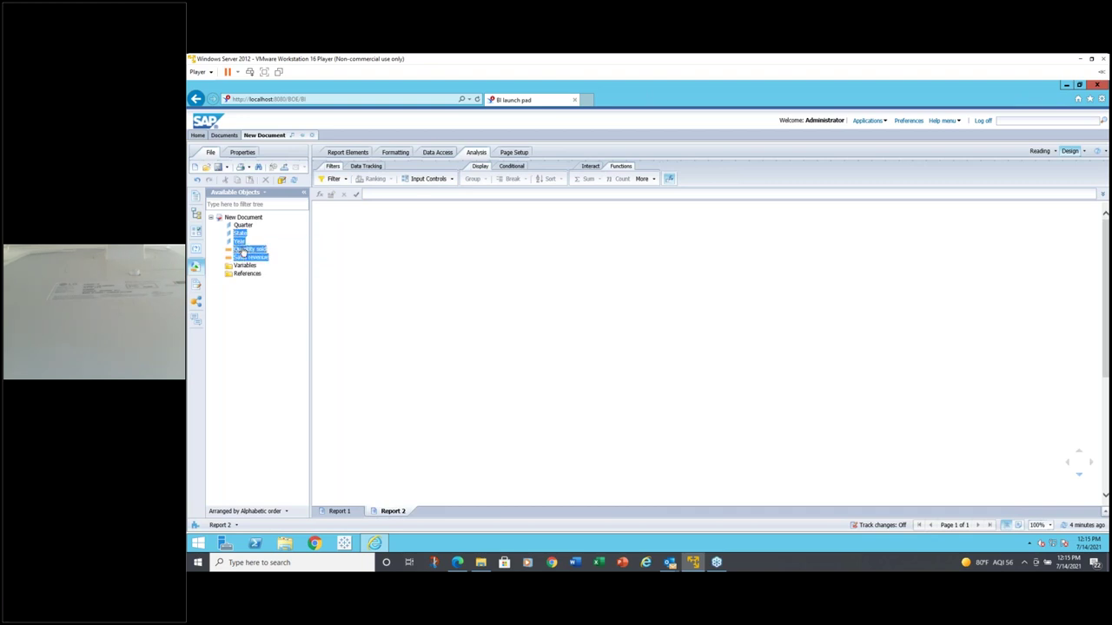
left_click_drag(242, 250, 361, 264)
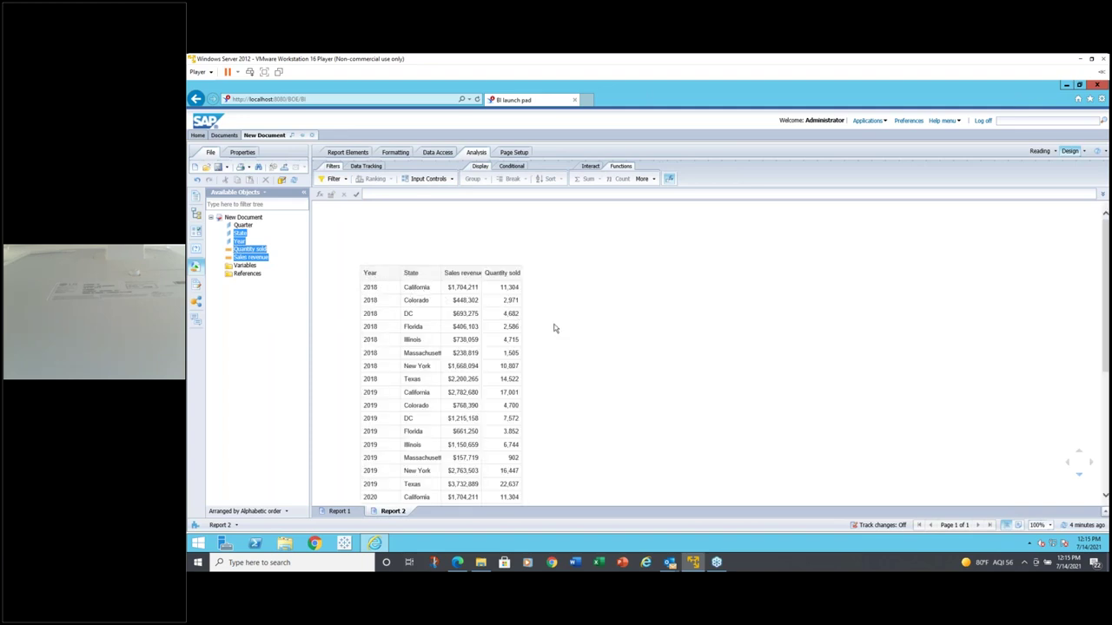
Move the new table on Report 2 slightly down and to the right
left_click(255, 218)
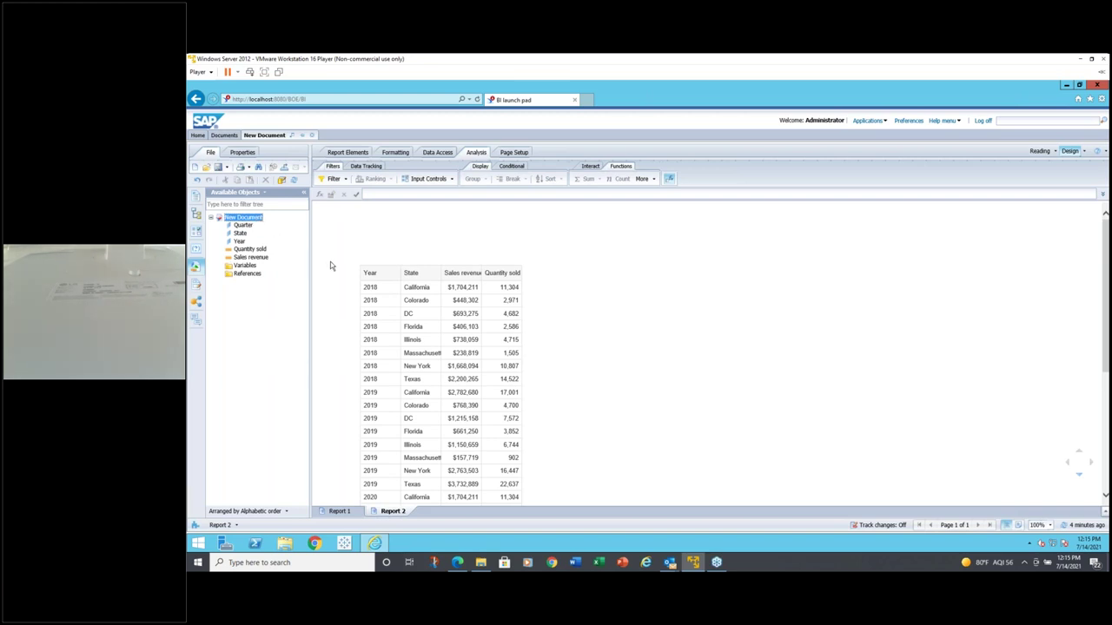
left_click(402, 274)
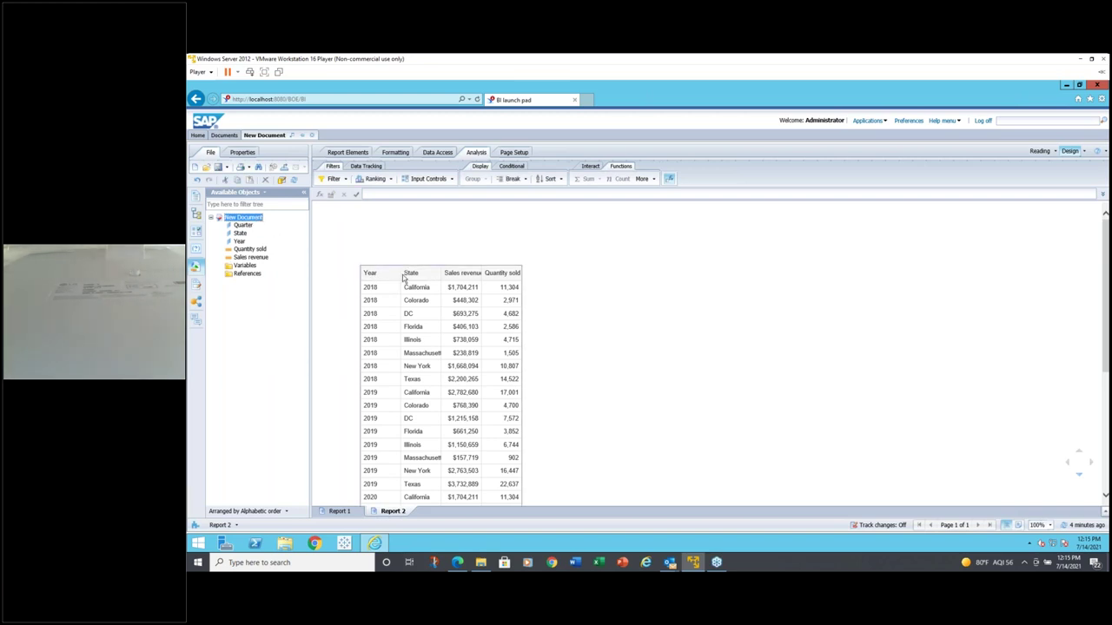
left_click_drag(413, 289, 438, 279)
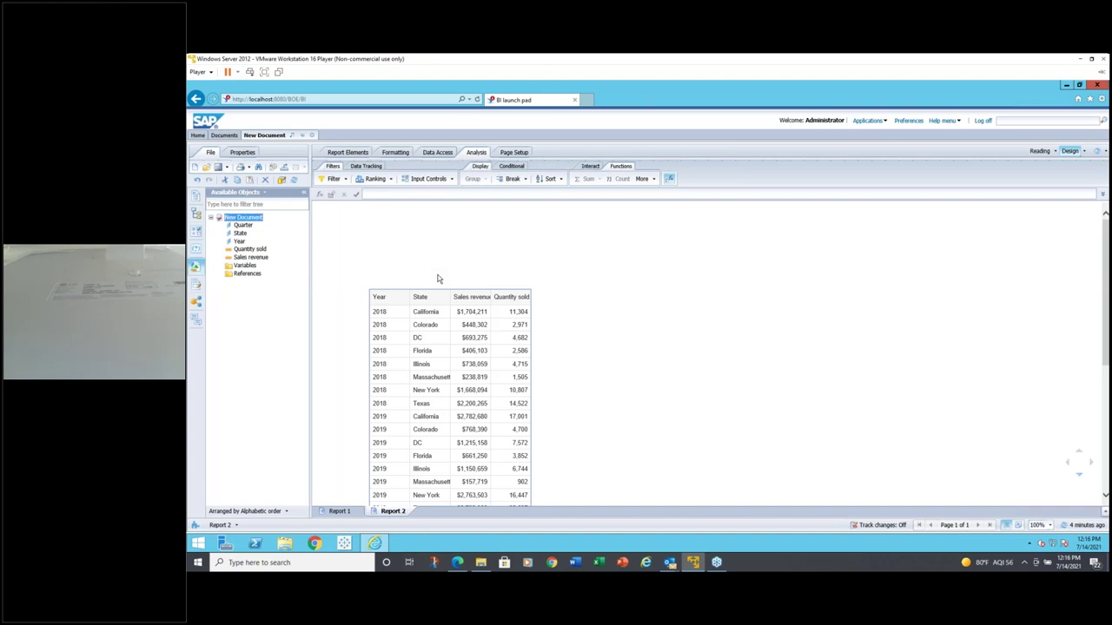
Pull the Year column out above the Report 2 table to create a section for each year
left_click(401, 326)
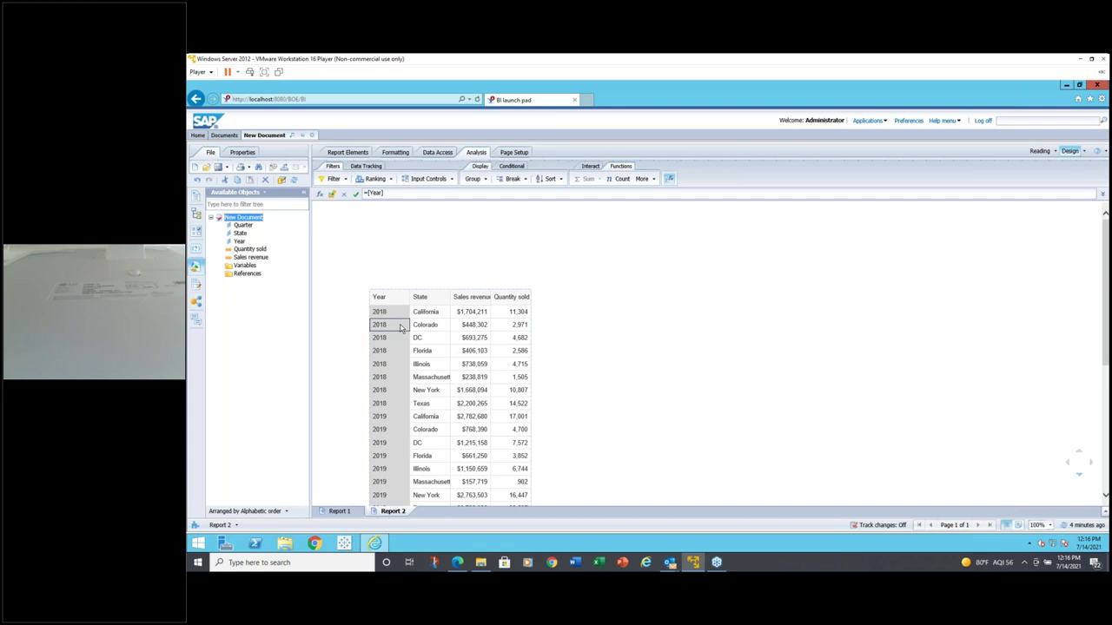
left_click_drag(400, 326, 386, 247)
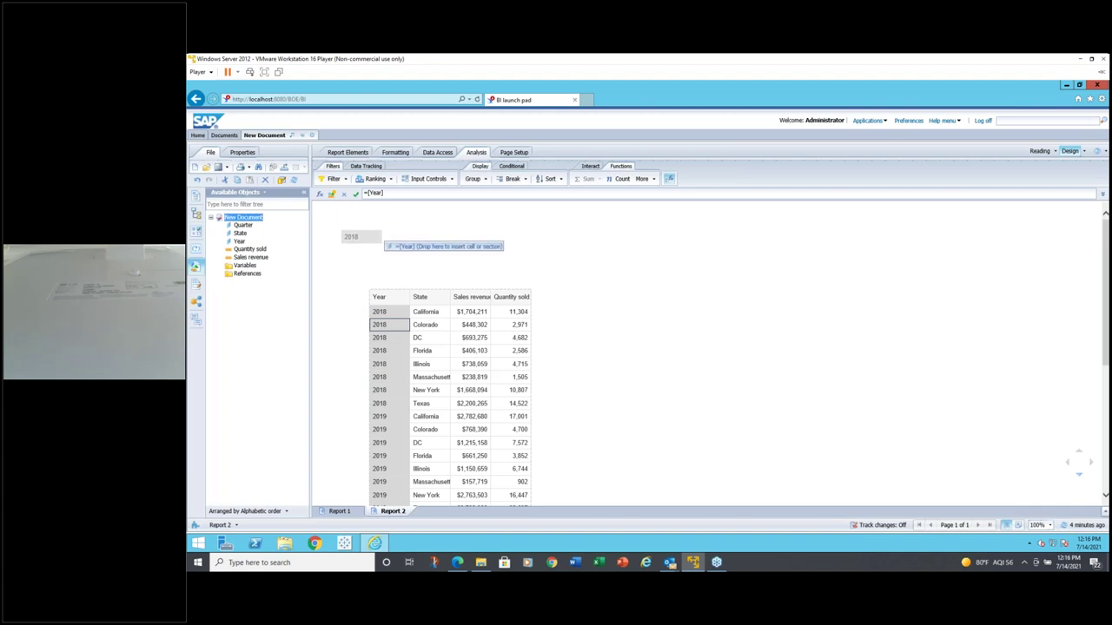
mouse_move(386, 246)
left_mouse_down()
mouse_move(416, 219)
mouse_move(380, 264)
left_mouse_up()
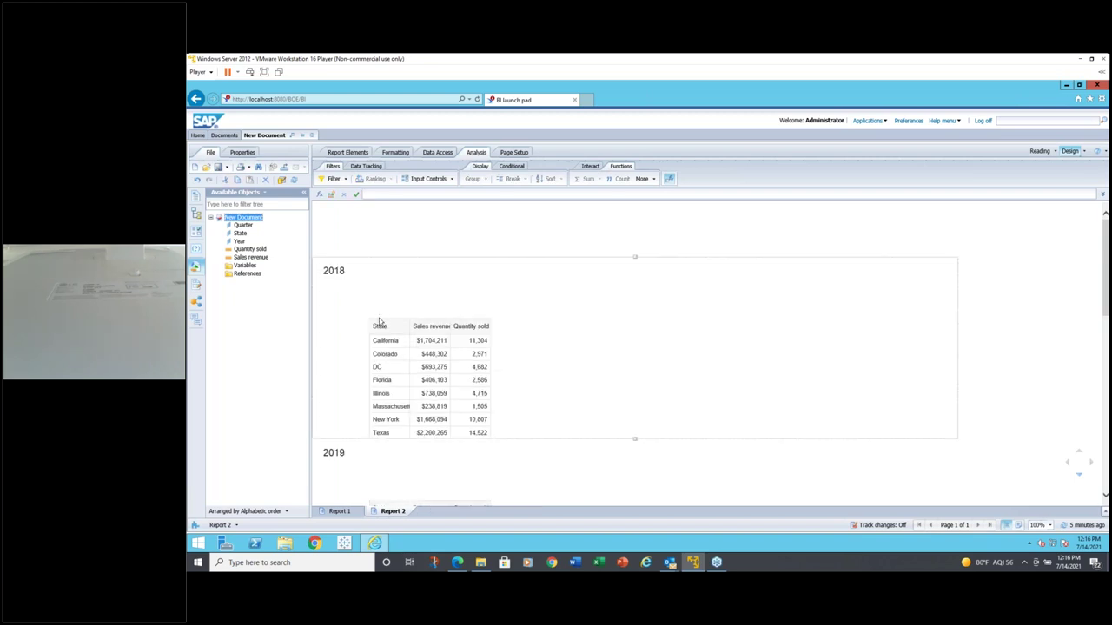
Undo the Year section so that Year is again a column of the Report 2 table
left_click(382, 325)
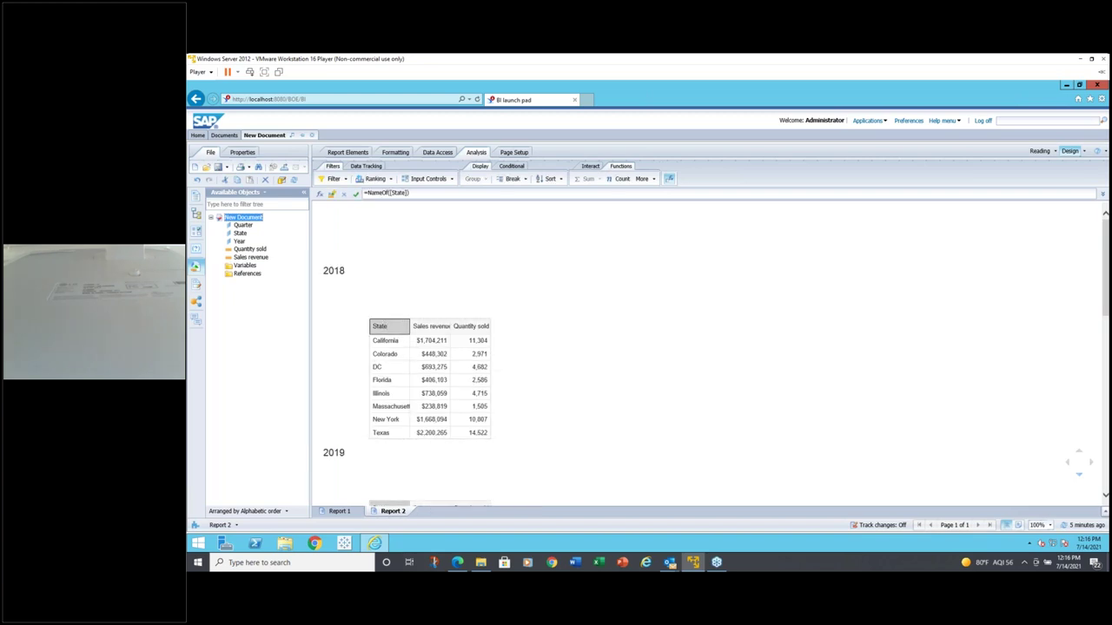
left_click(387, 311)
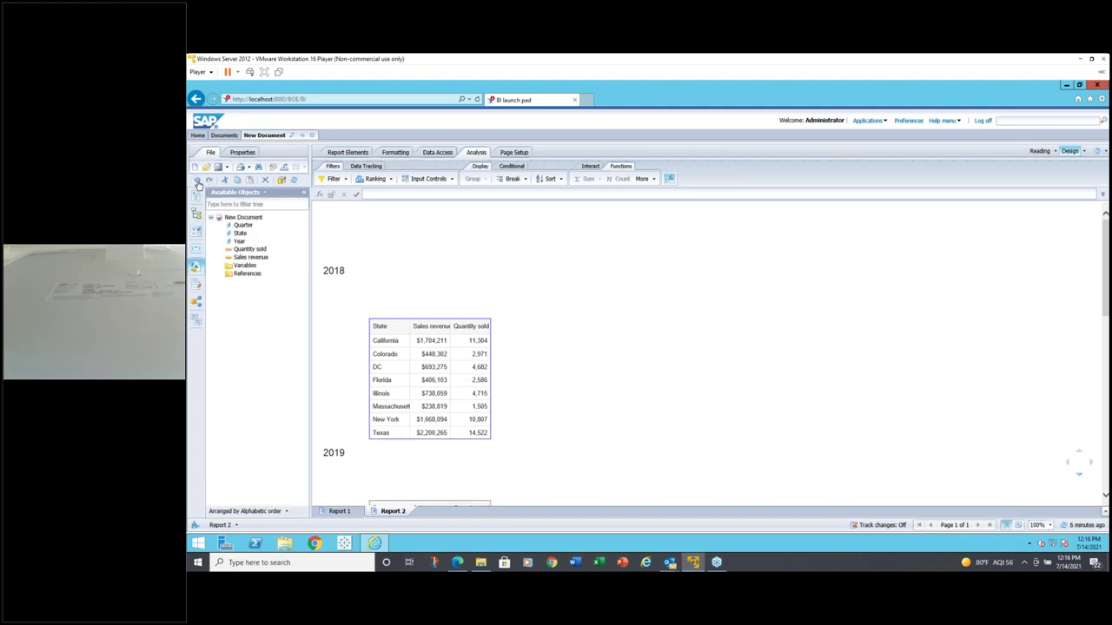
left_click(198, 185)
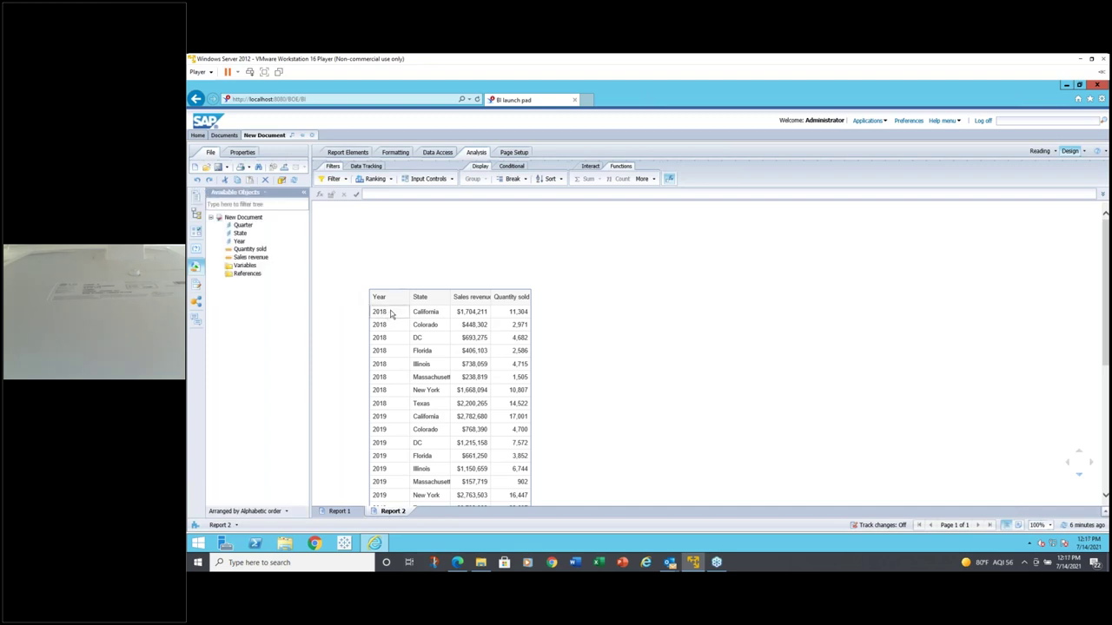
left_click(391, 312)
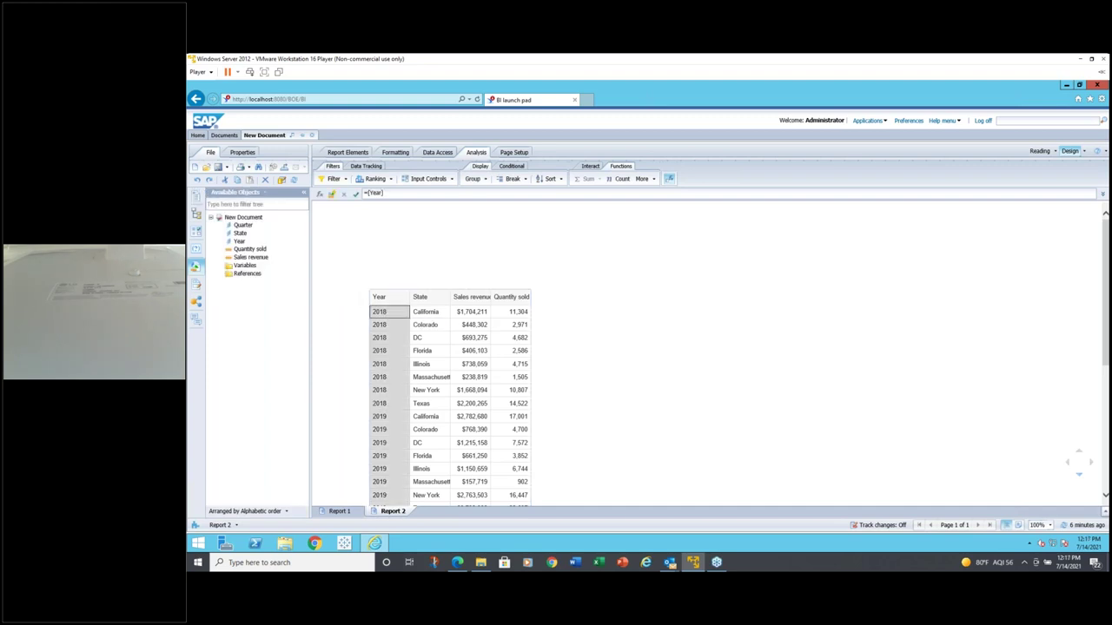
right_click(396, 322)
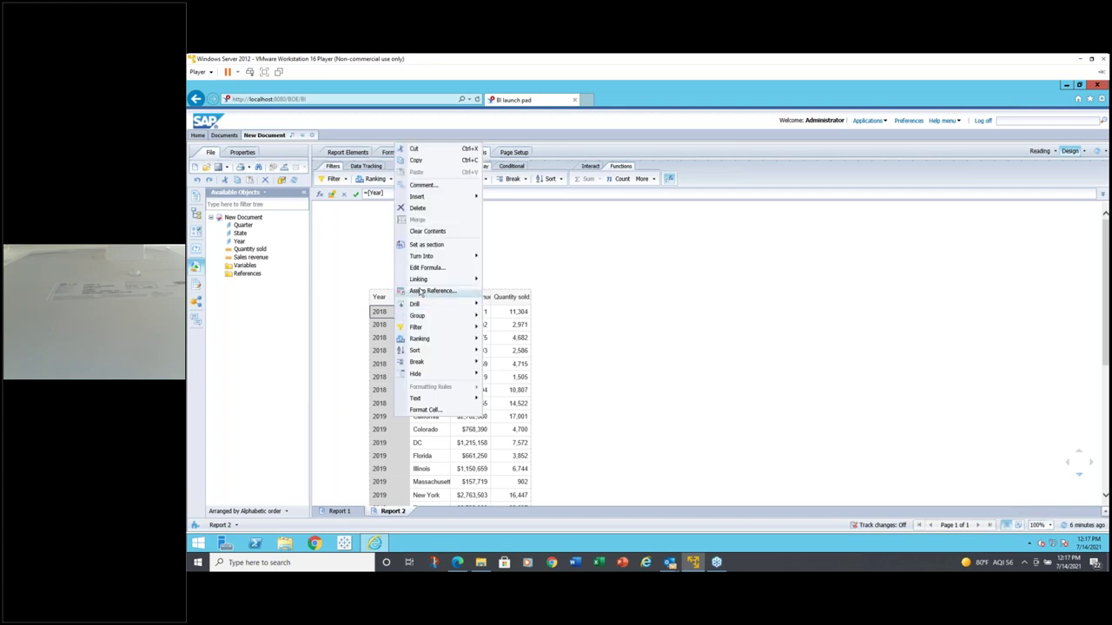
mouse_move(442, 253)
left_click(342, 268)
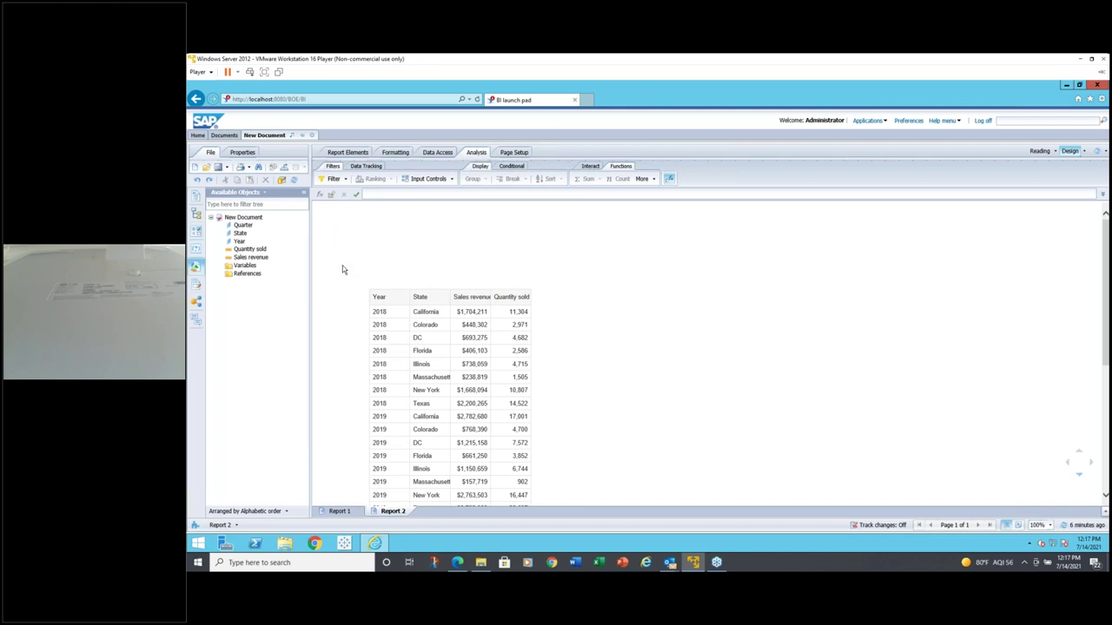
Delete the Year column from the Report 2 table and place a new section in the blank space just above the table
left_click(388, 317)
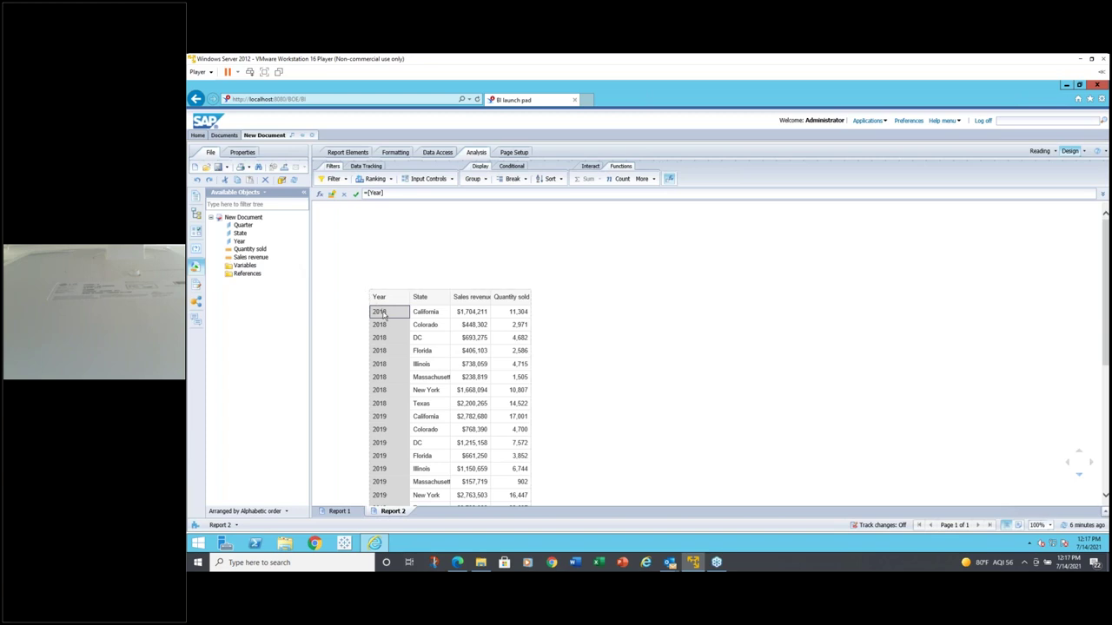
key("Delete")
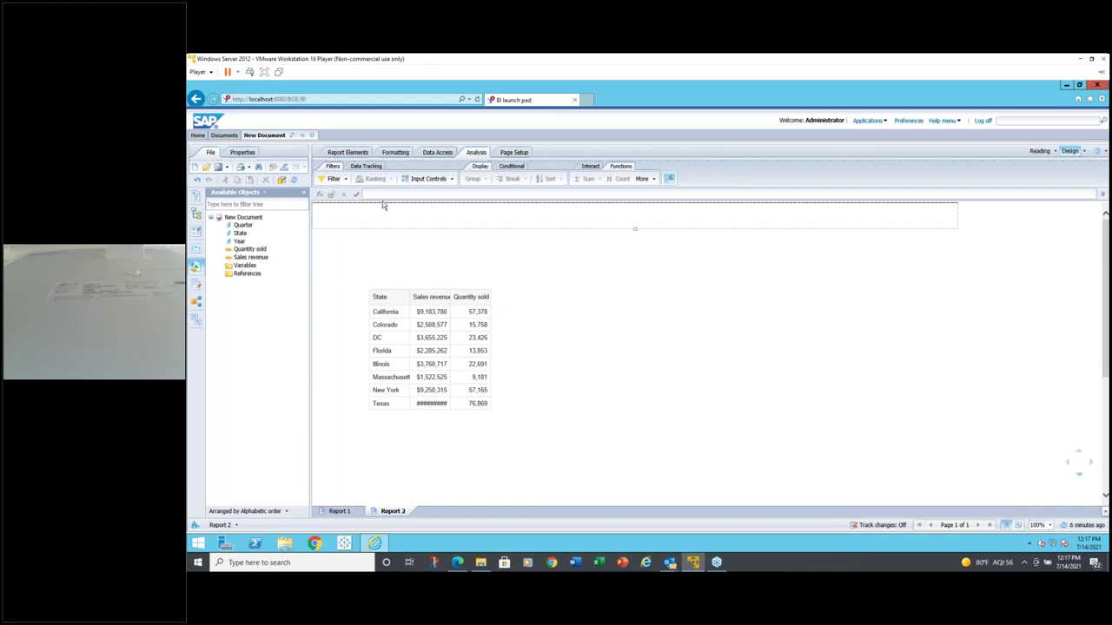
left_click(349, 155)
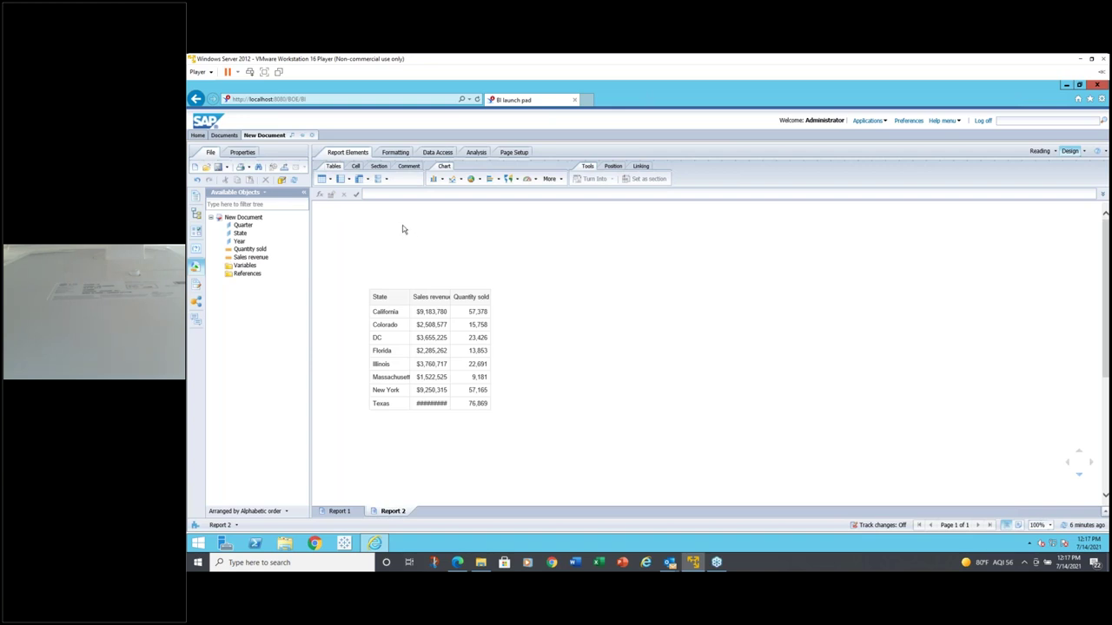
left_click(384, 169)
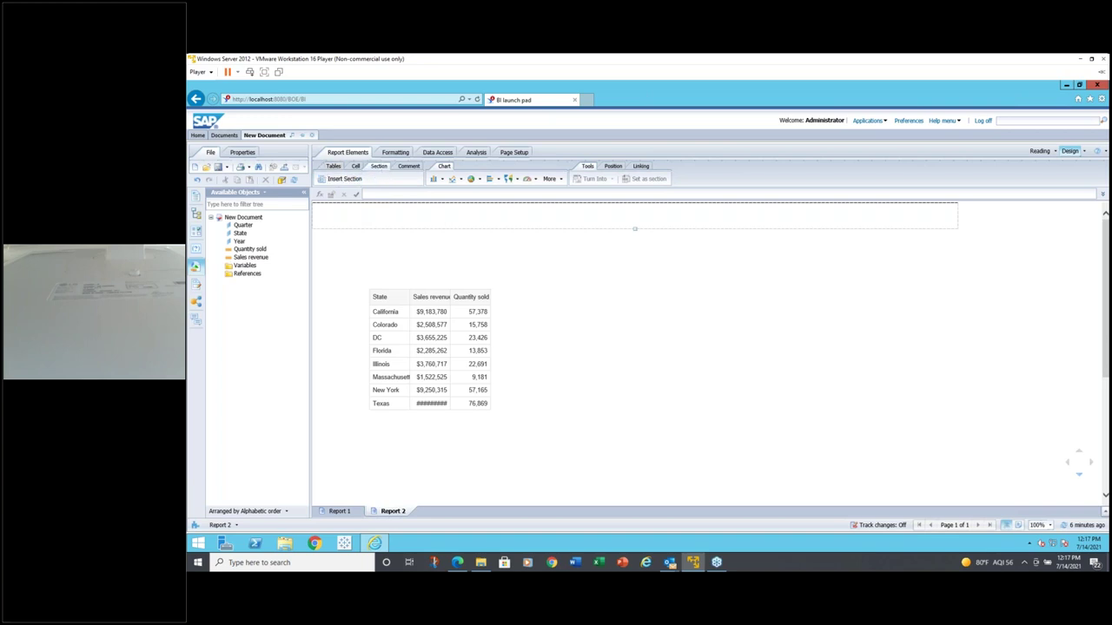
left_click(348, 179)
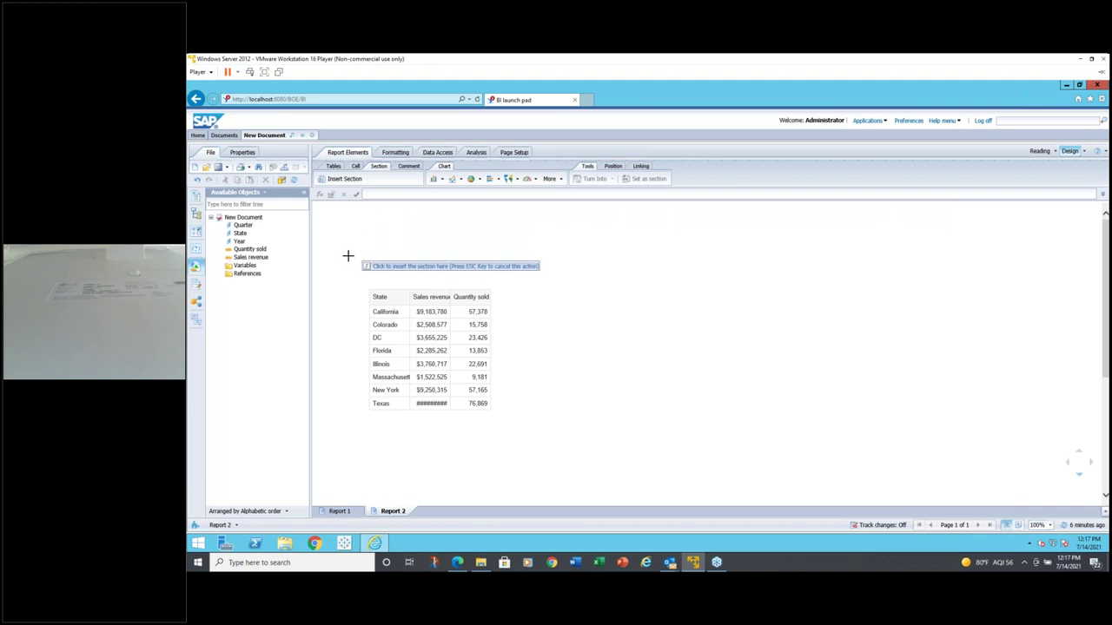
left_click(347, 255)
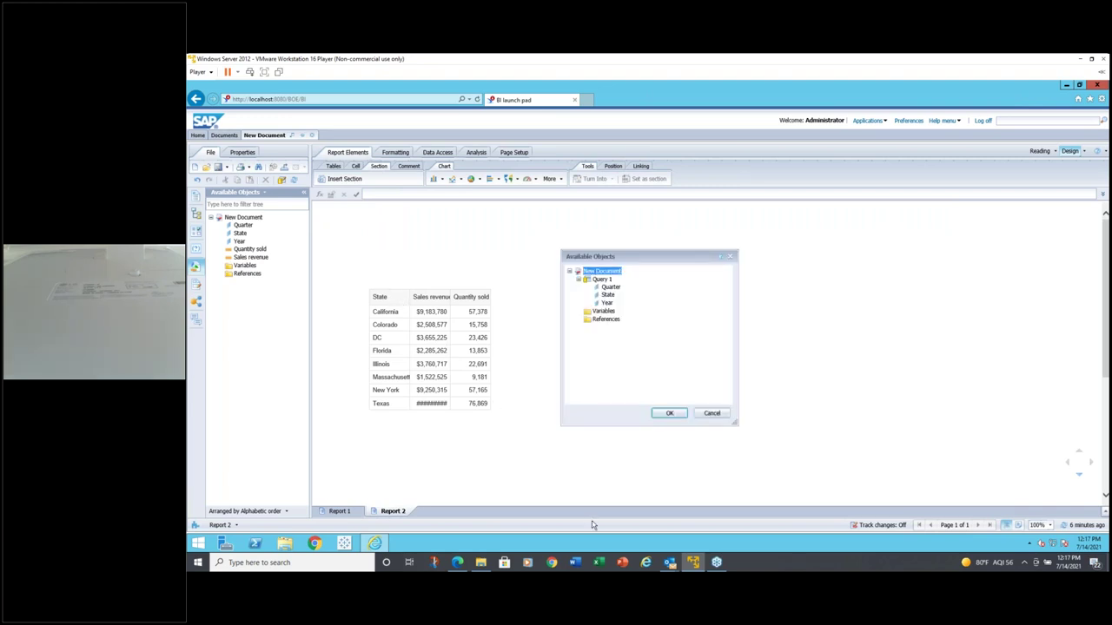
Close the open Outlook windows and return to the section's object selection
mouse_move(669, 565)
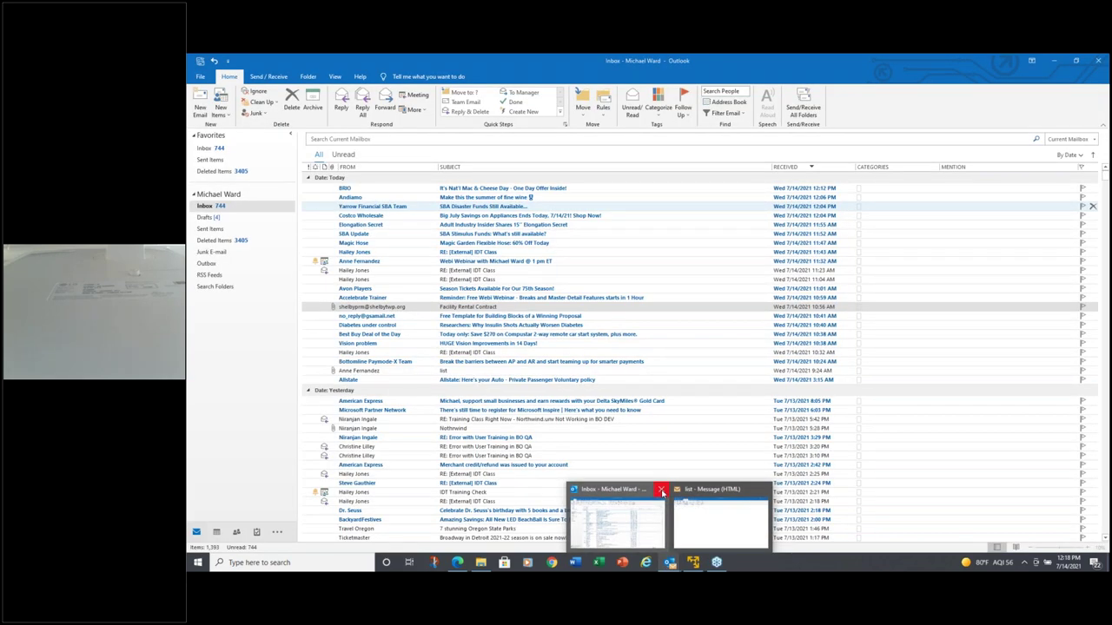
left_click(662, 491)
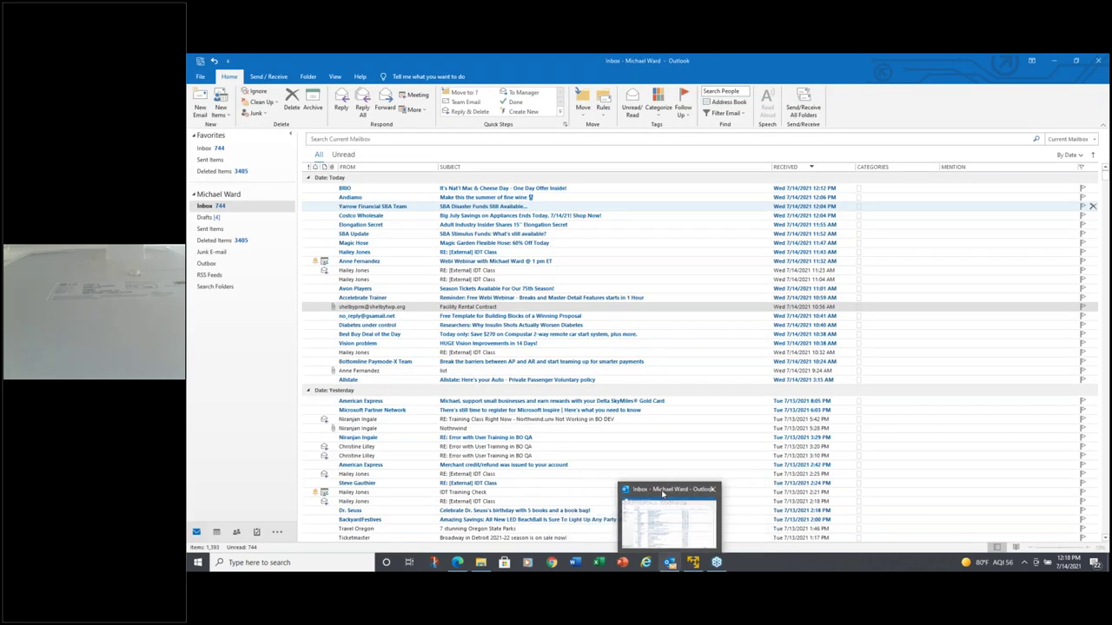
left_click(712, 489)
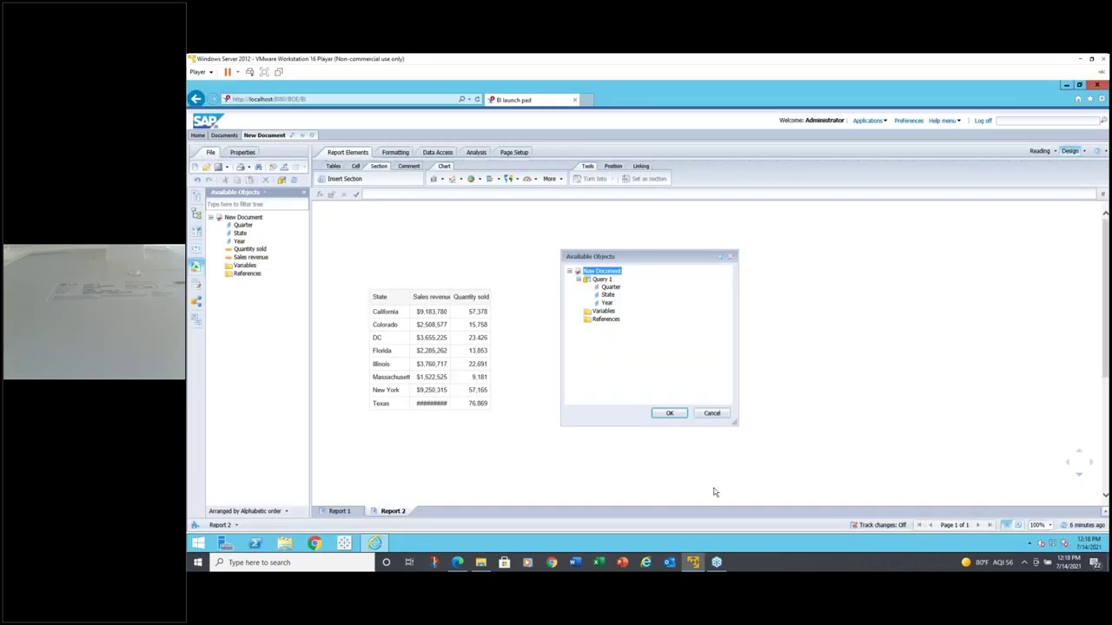
Base the new Report 2 section on the Year object from Query 1
right_click(608, 302)
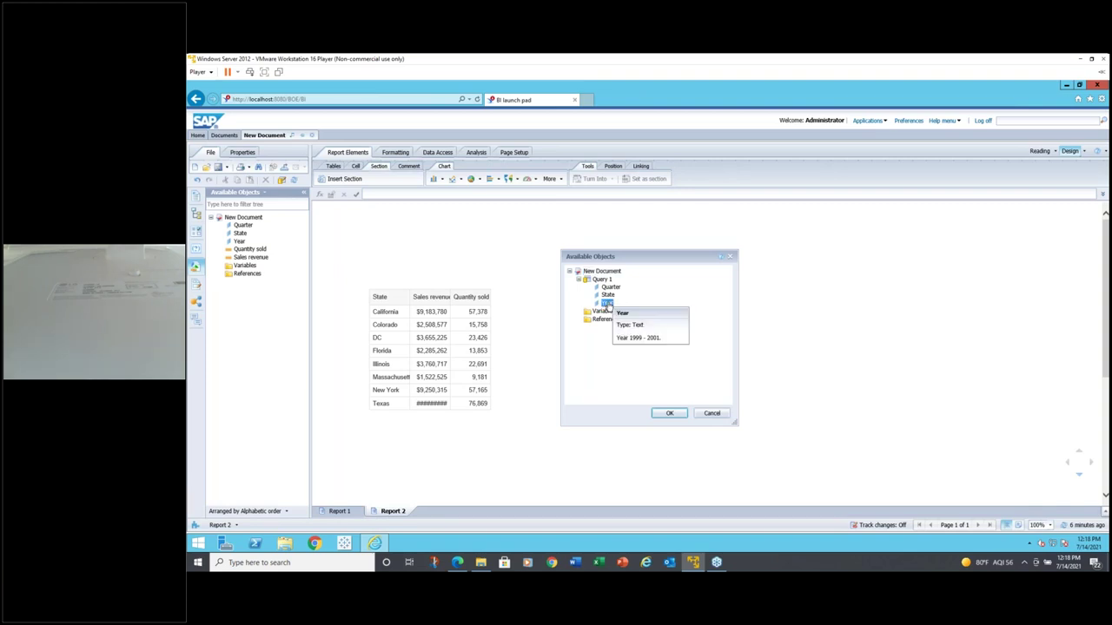
left_click(667, 414)
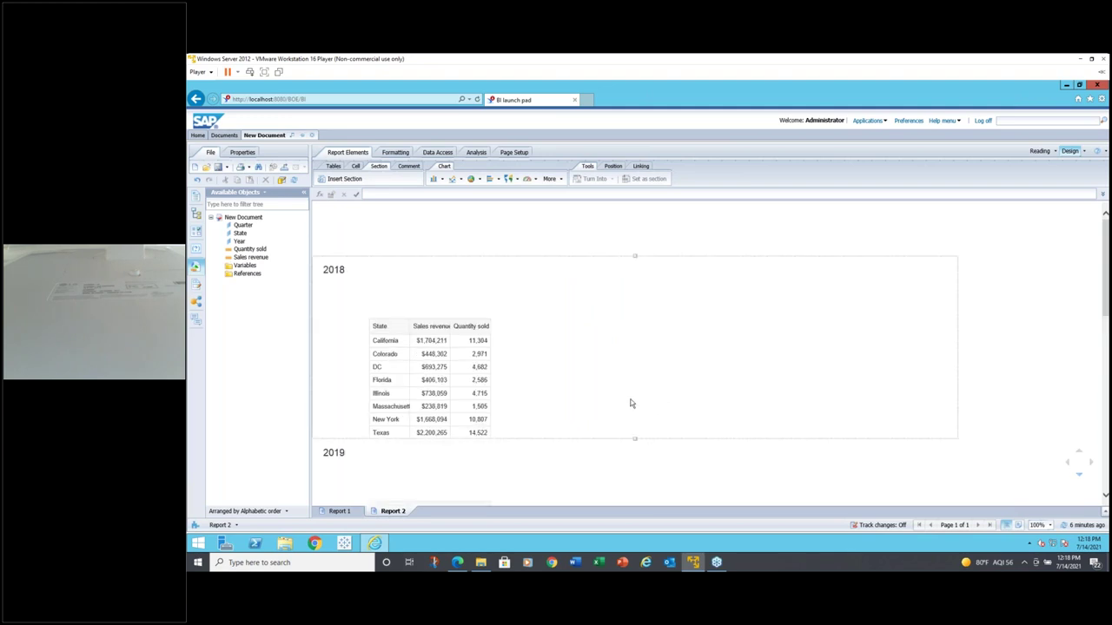
scroll(591, 392, "down", 3)
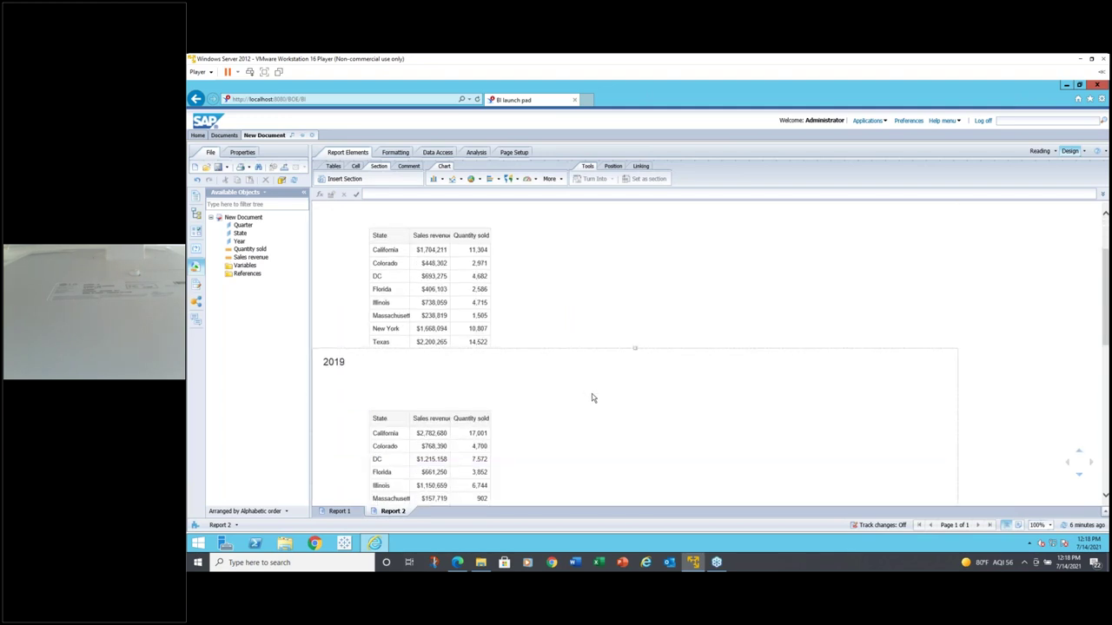
scroll(597, 399, "up", 3)
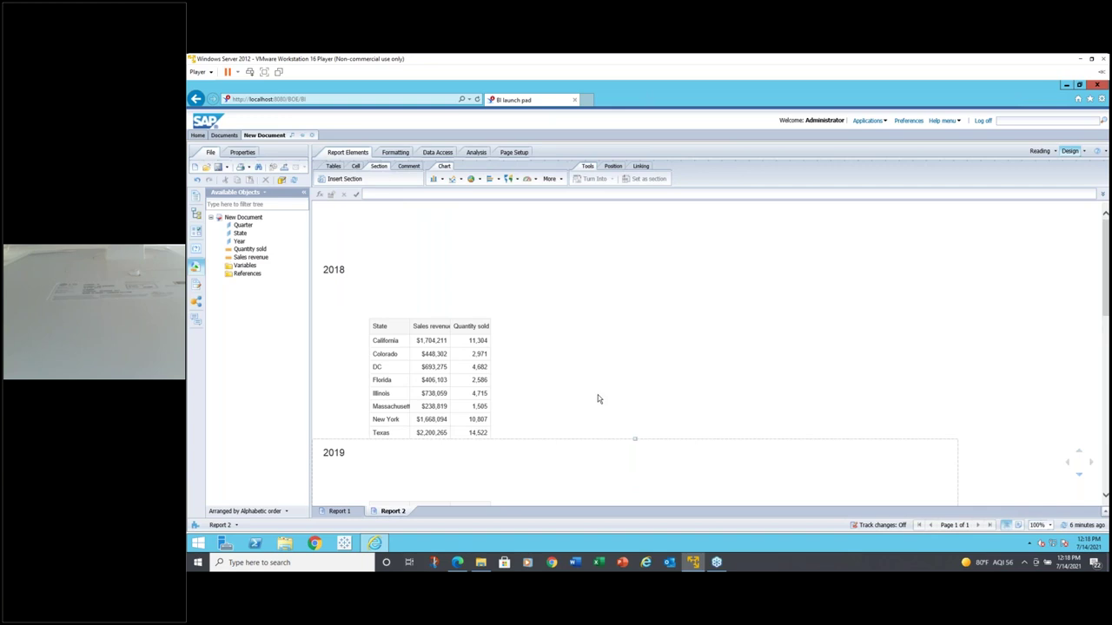
Move the Report 2 table up closer to the Year section heading and slightly to the right
left_click(420, 325)
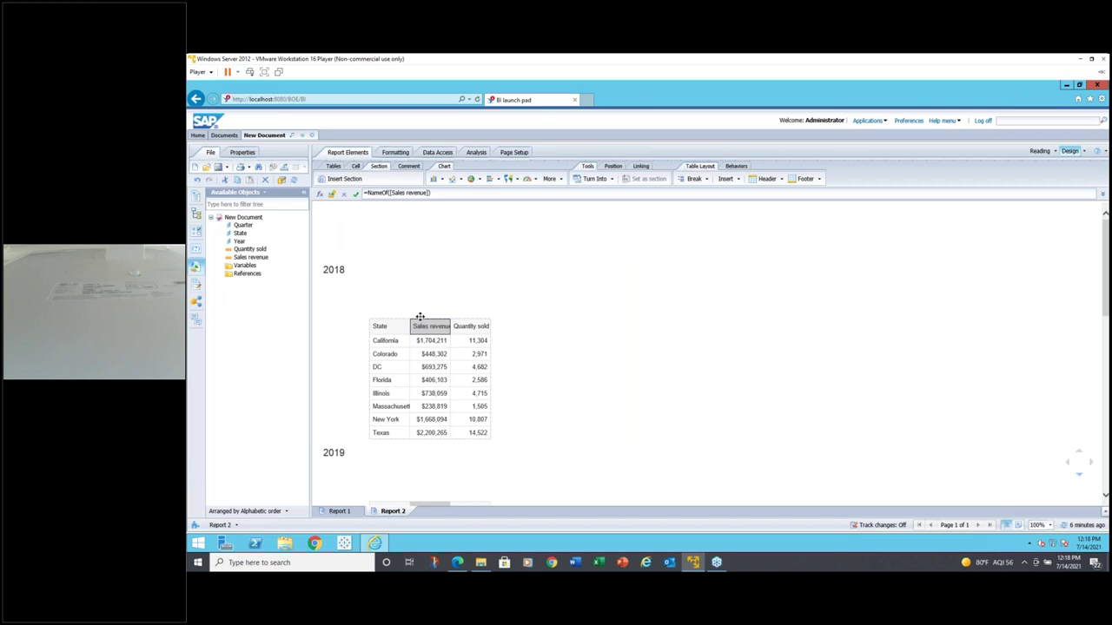
left_click(345, 514)
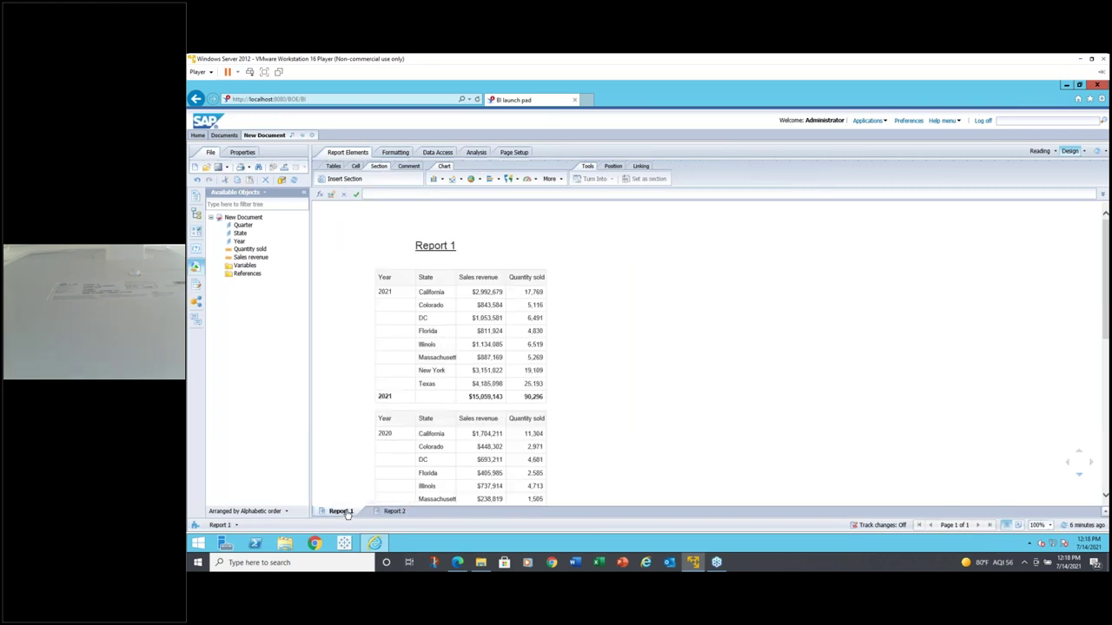
left_click(391, 513)
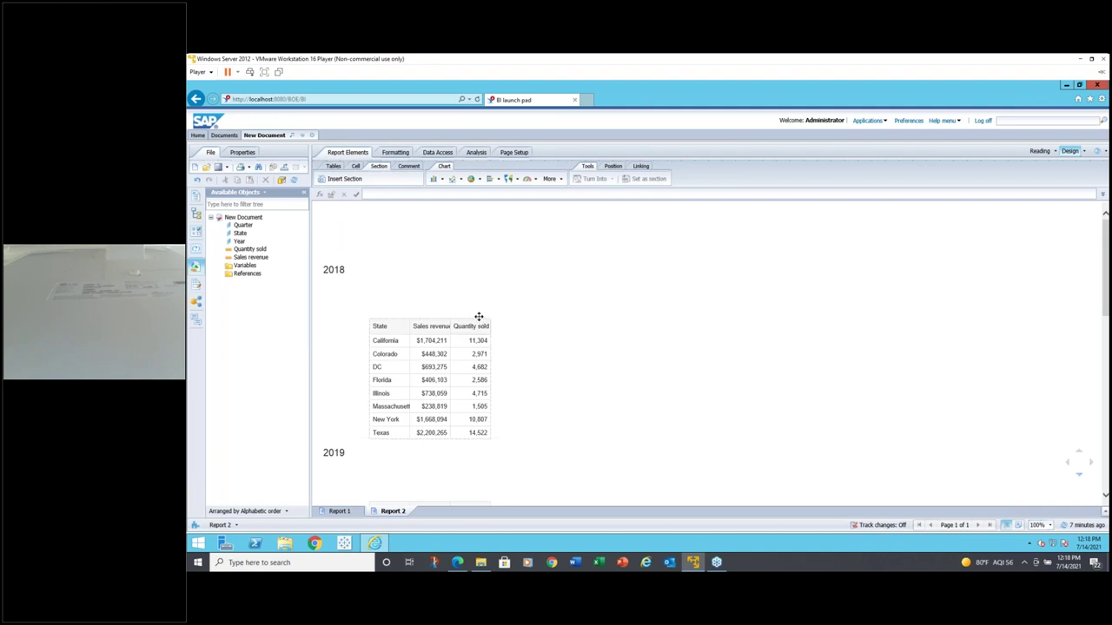
left_click_drag(485, 315, 490, 296)
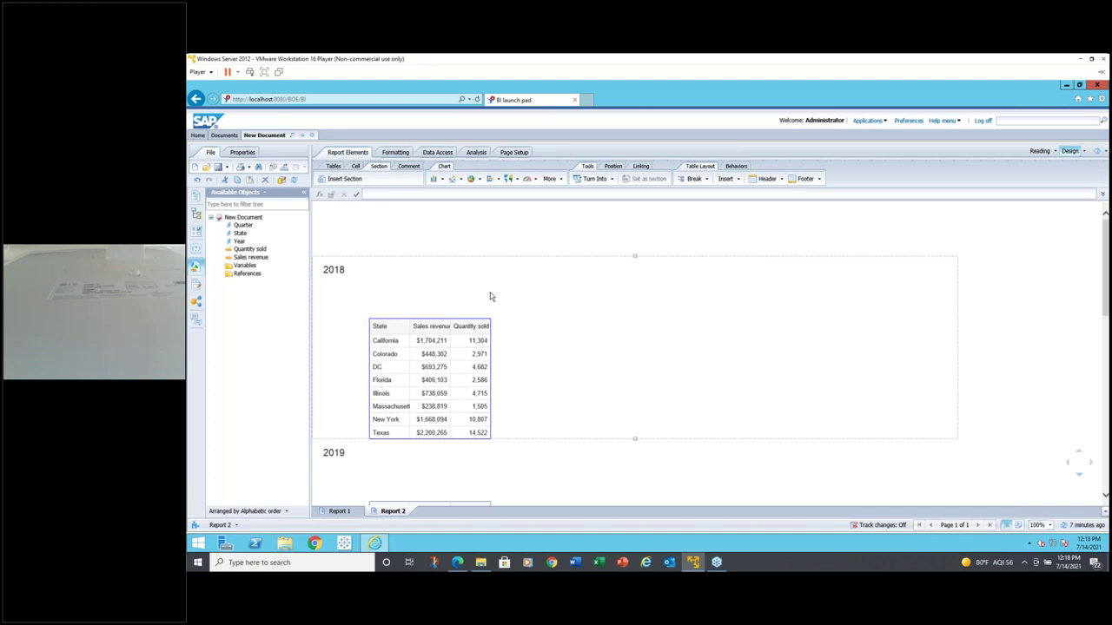
Add sums for Sales revenue and Quantity sold to the table in each Year section
left_click(448, 340)
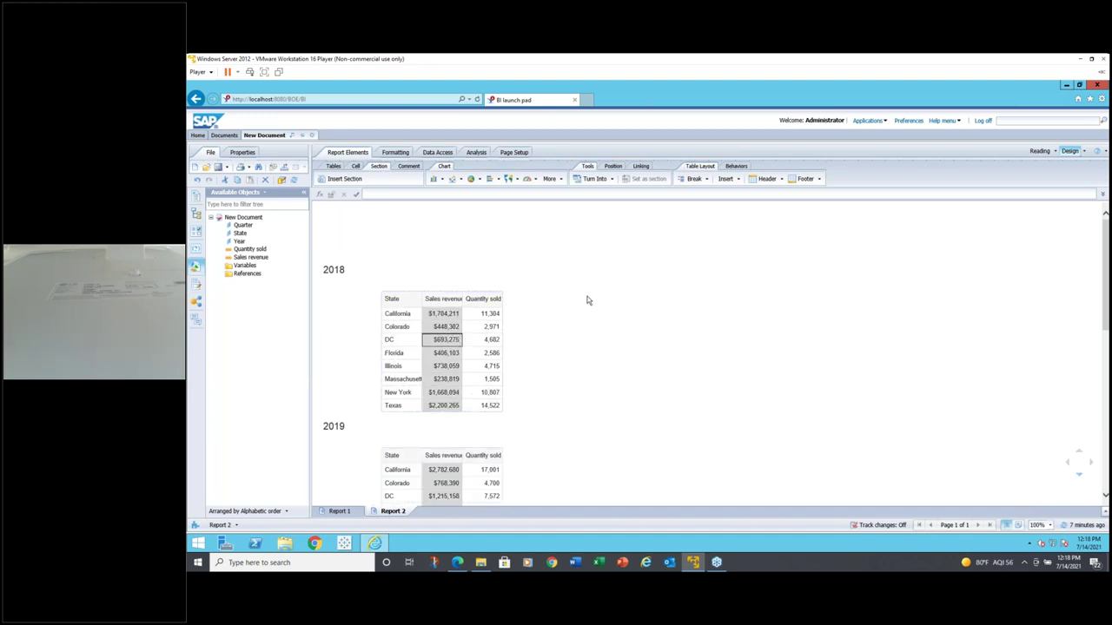
left_click(477, 153)
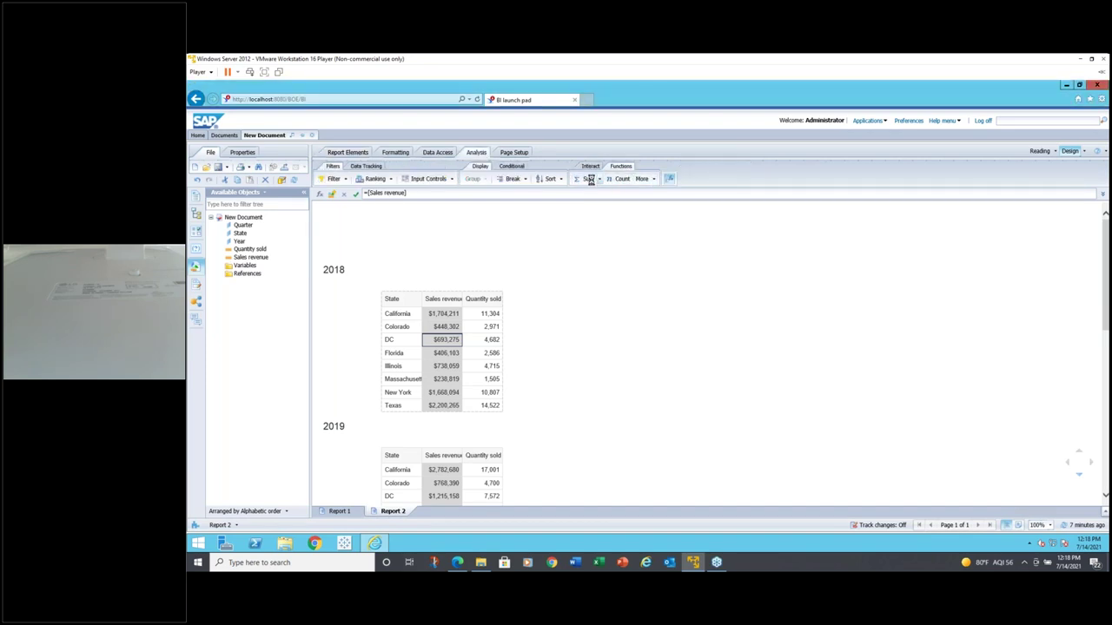
left_click(495, 341)
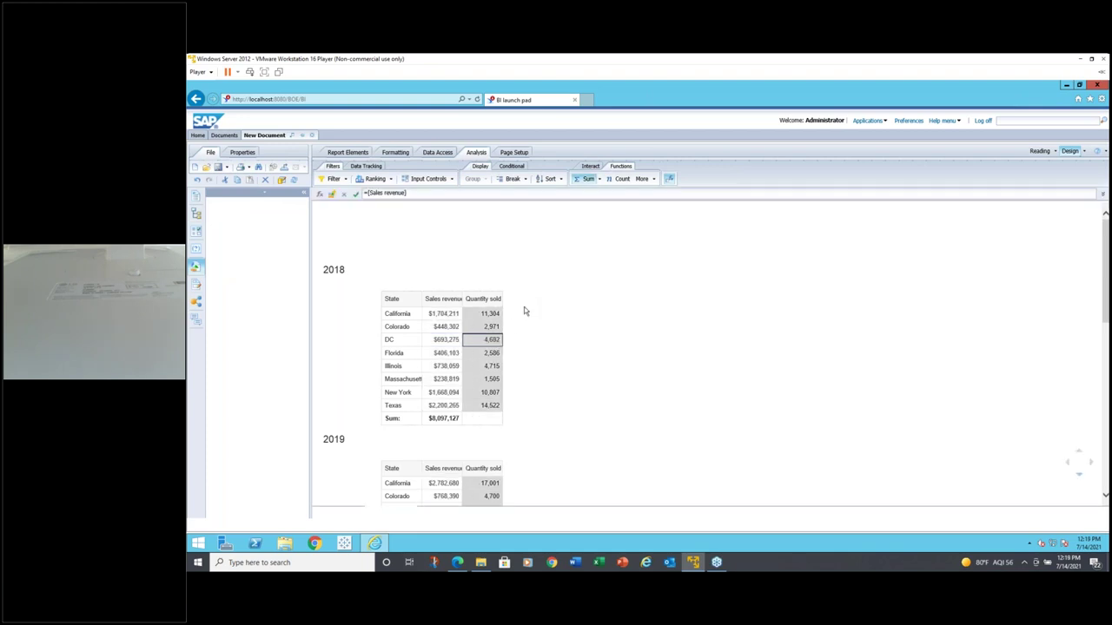
left_click(581, 178)
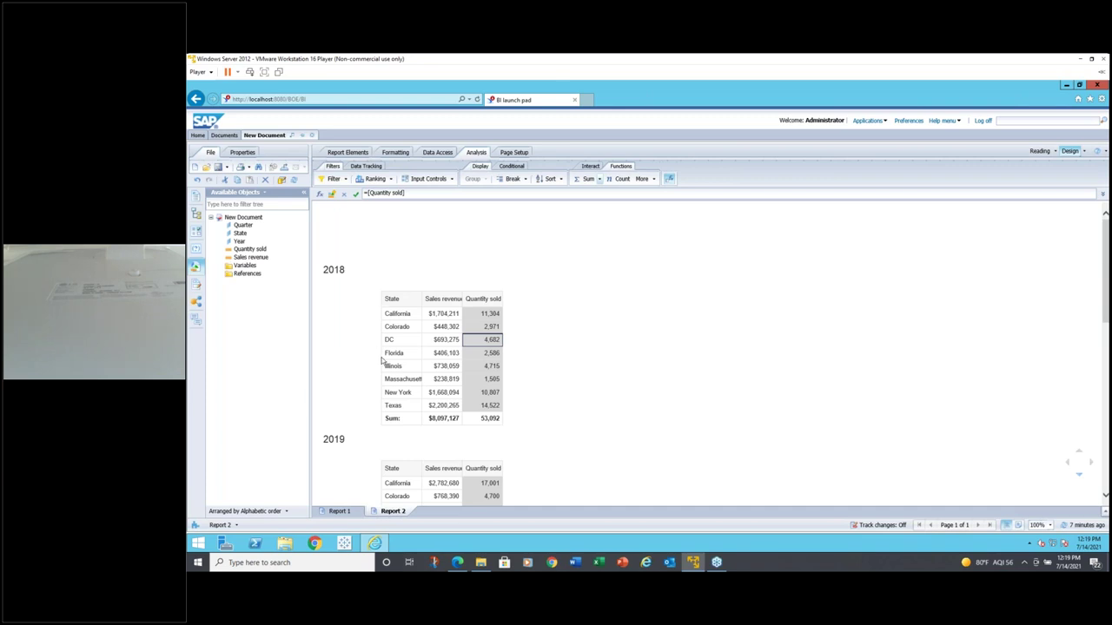
left_click(868, 415)
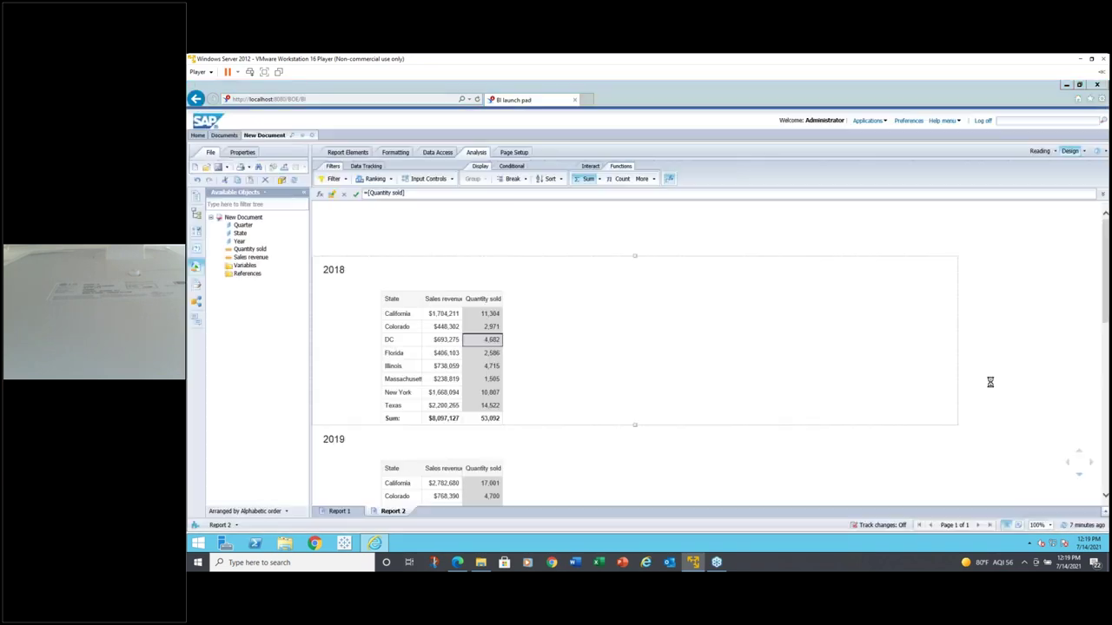
left_click(841, 421)
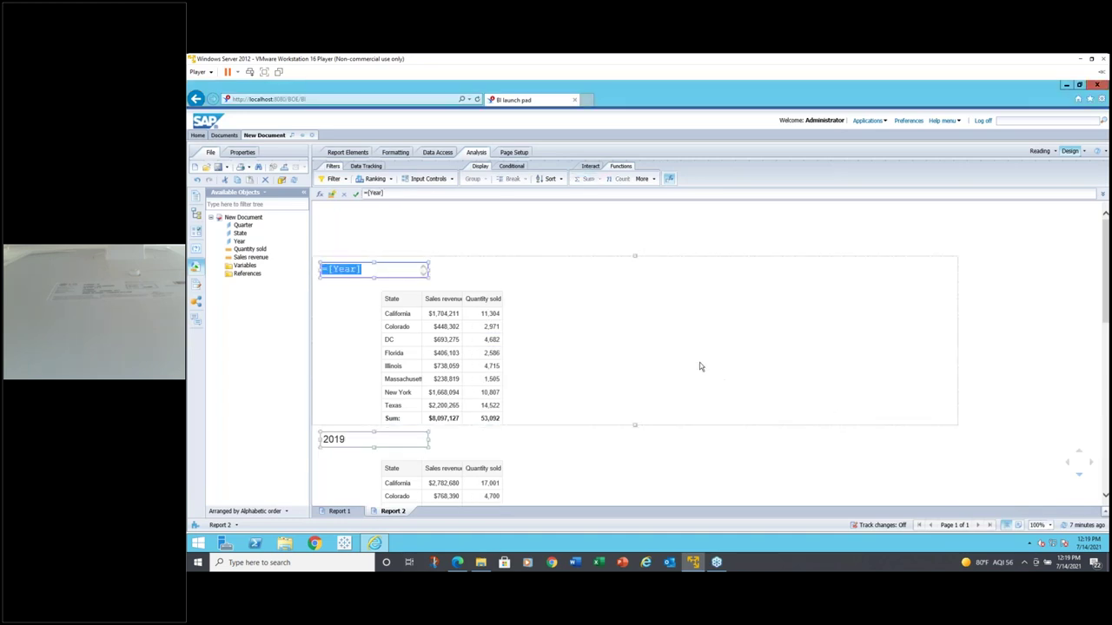
left_click(650, 360)
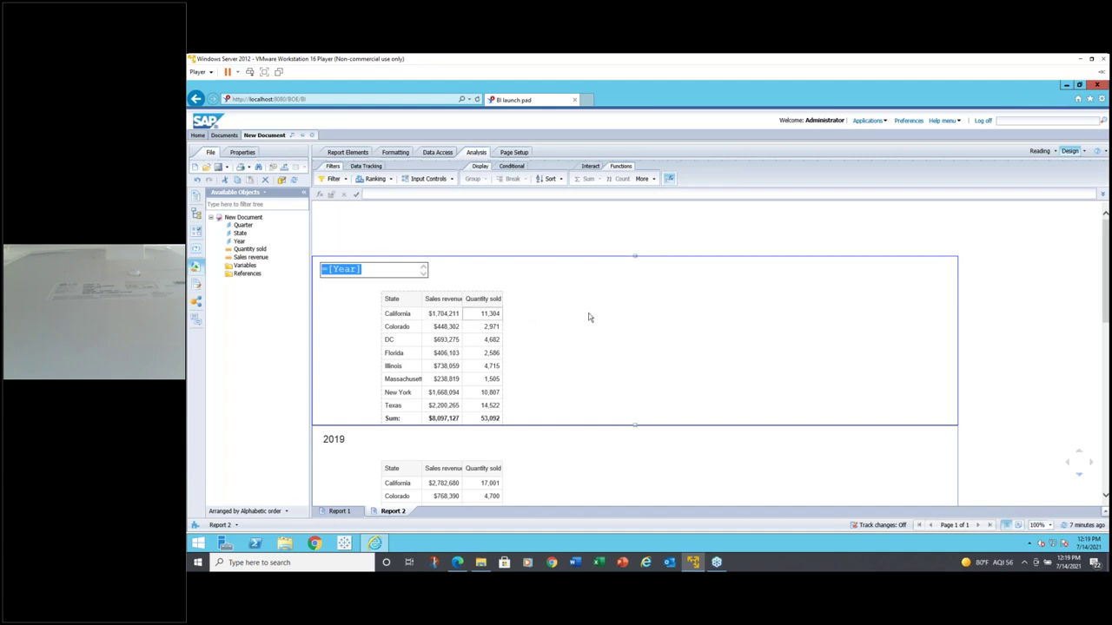
left_click(970, 361)
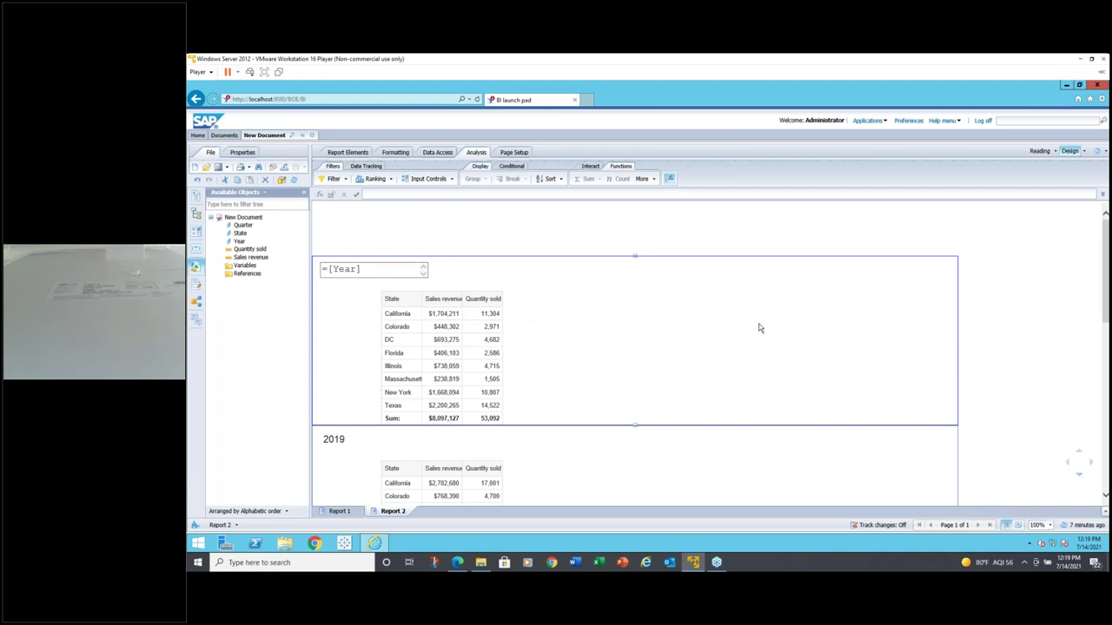
Shift the sectioned table a little further right and slightly down within the Year section
left_click(502, 295)
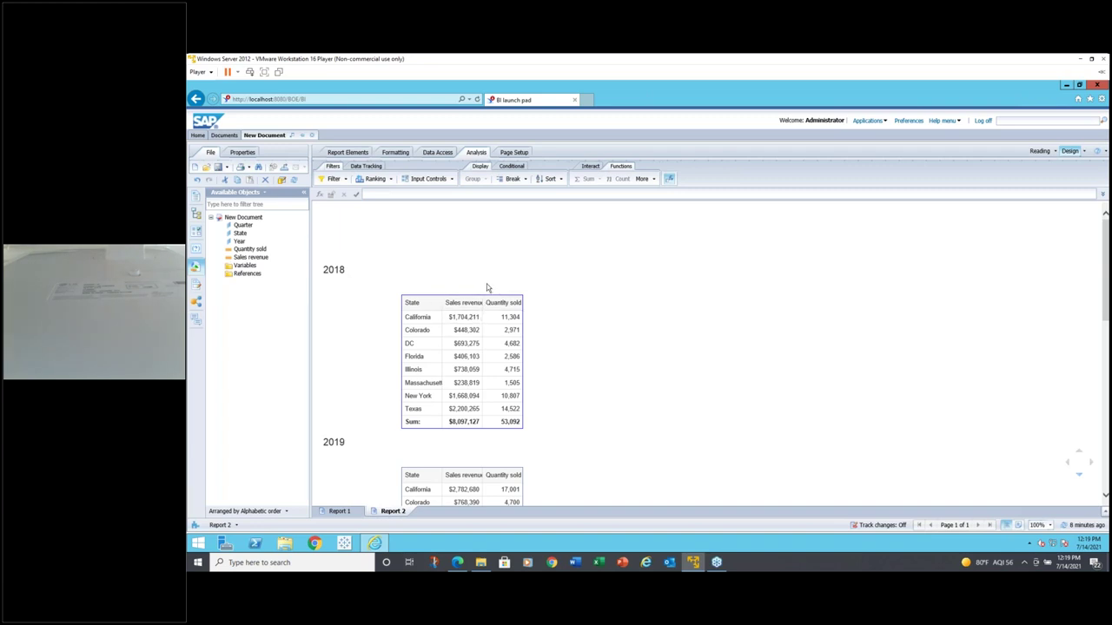
left_click(426, 274)
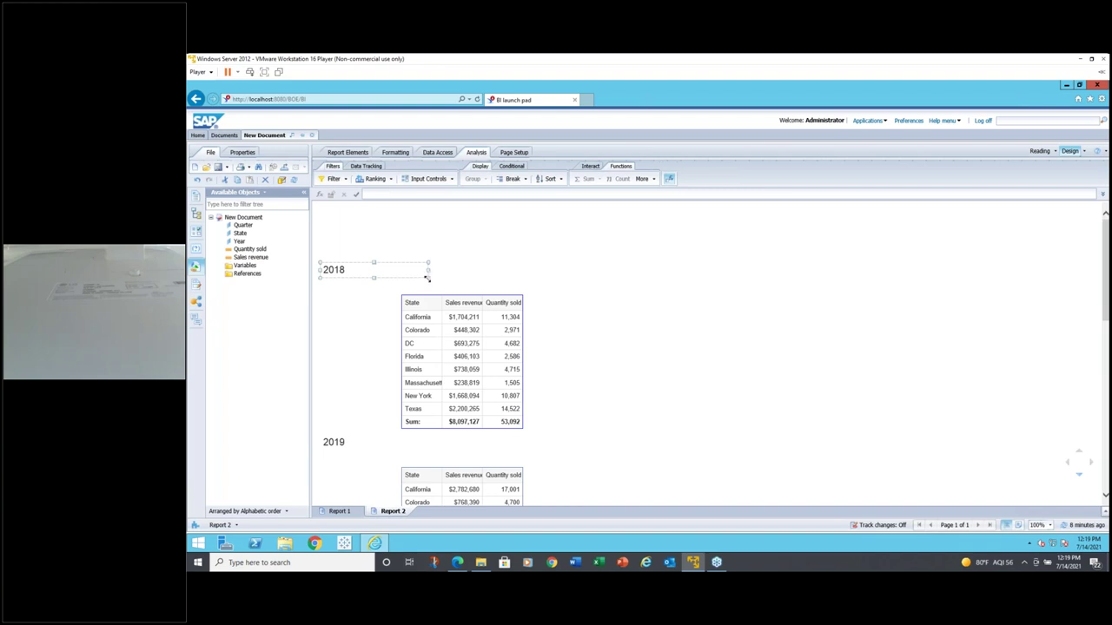
left_click(502, 422)
left_click(539, 280)
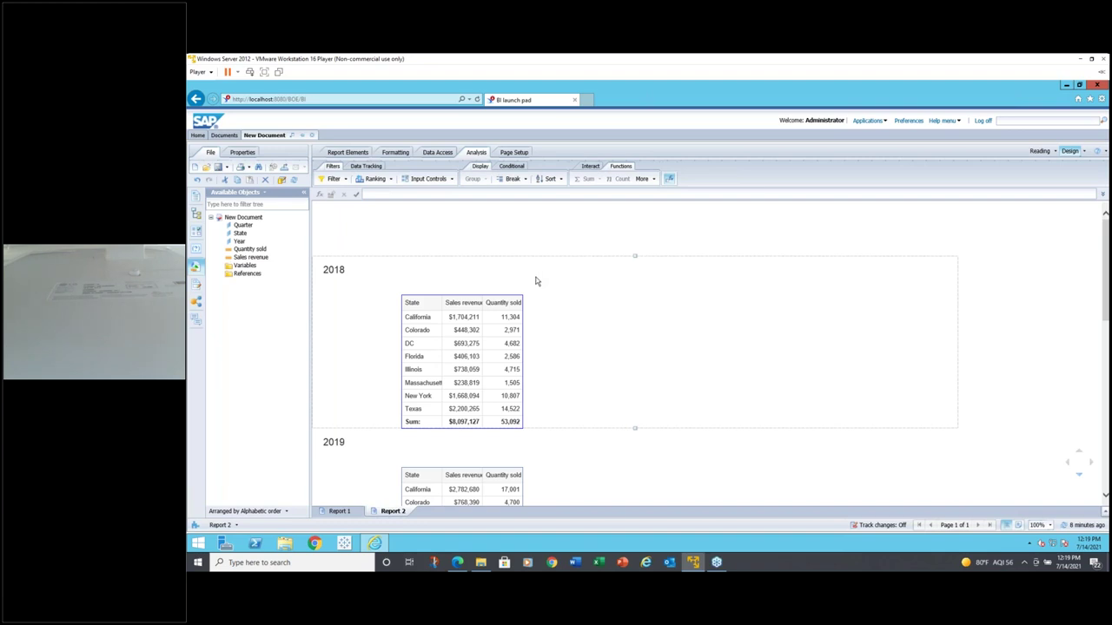
left_click(511, 344)
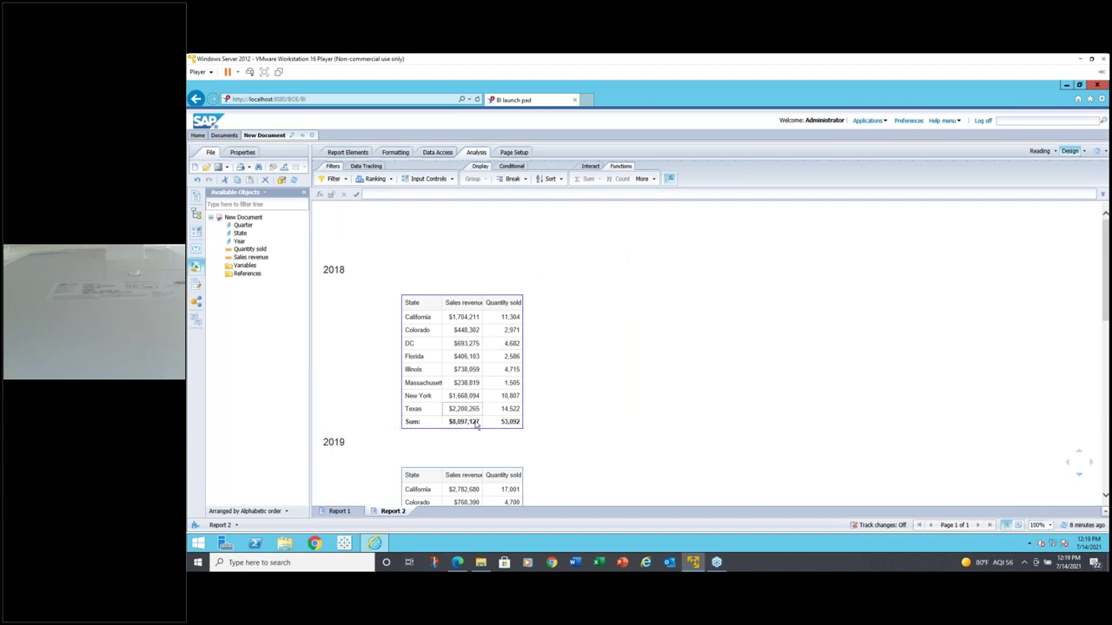
Apply a thick box border to the Year heading cell in the Report 2 sections and check it across the years
left_click(366, 277)
left_click(362, 276)
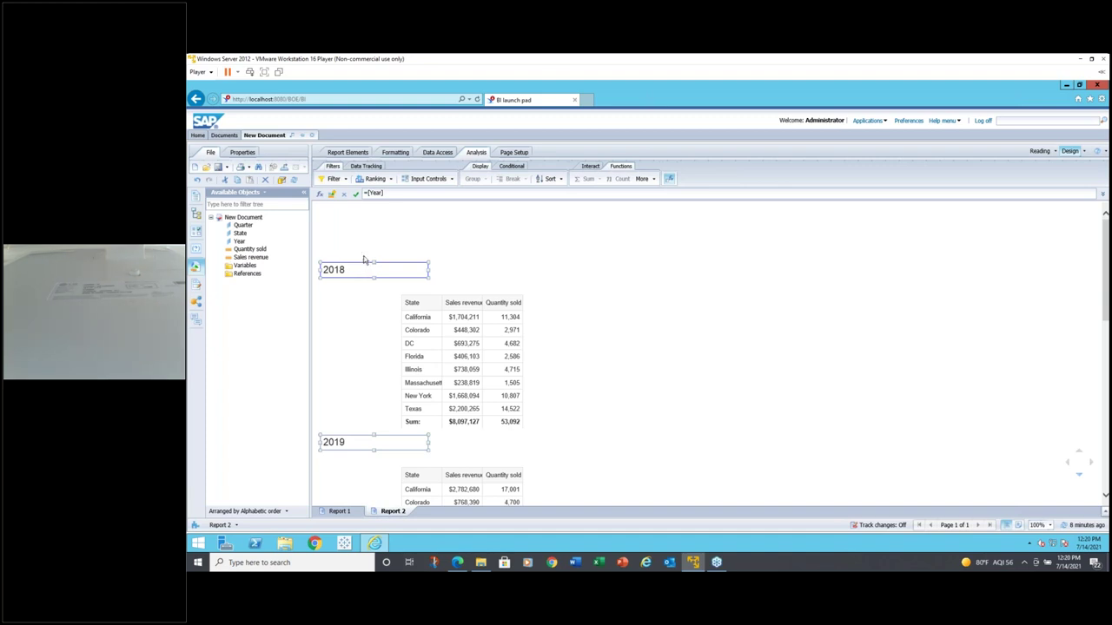
left_click(395, 152)
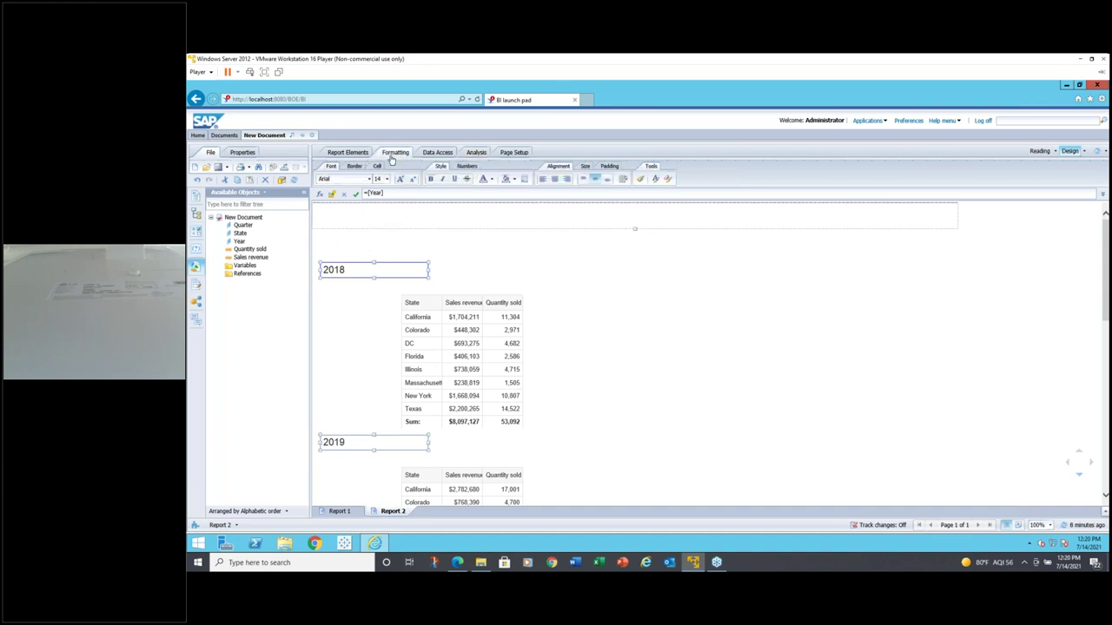
left_click(356, 167)
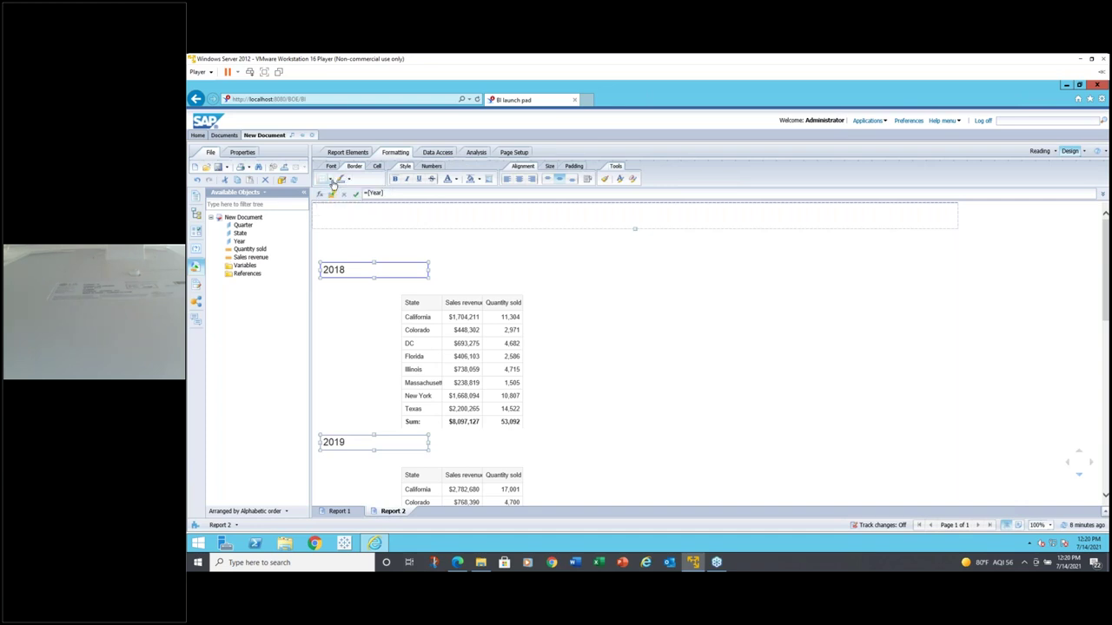
left_click(331, 182)
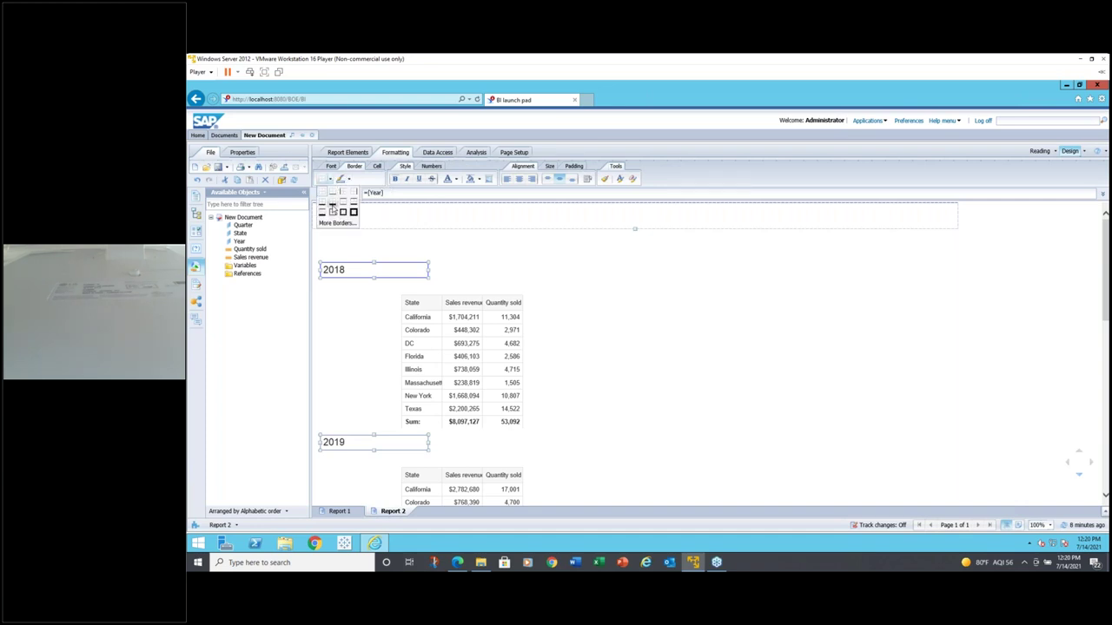
left_click(343, 213)
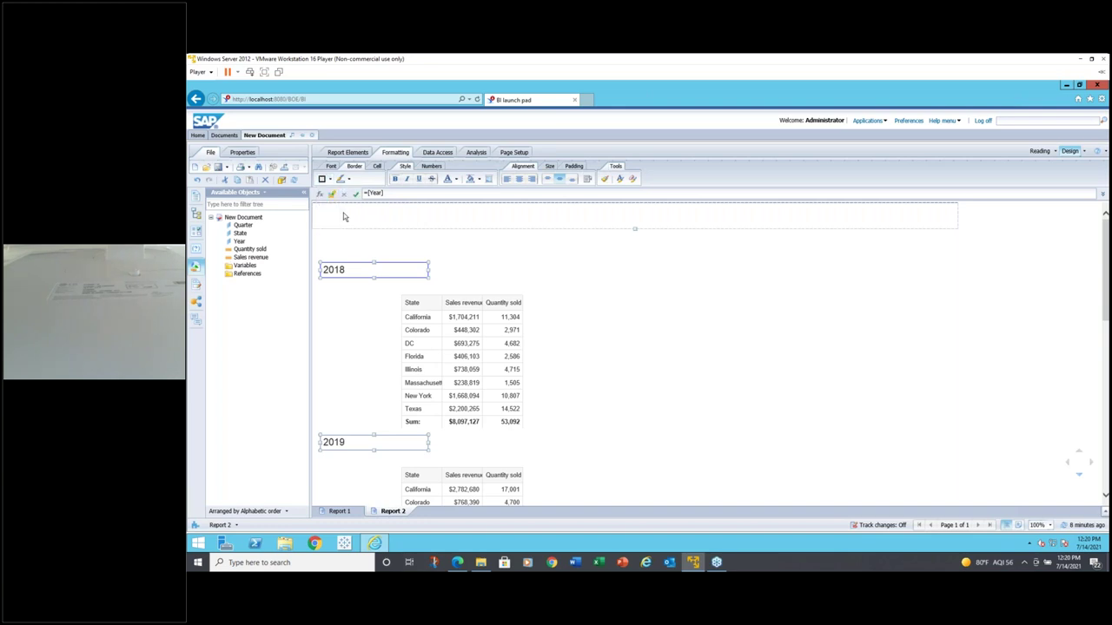
left_click(346, 304)
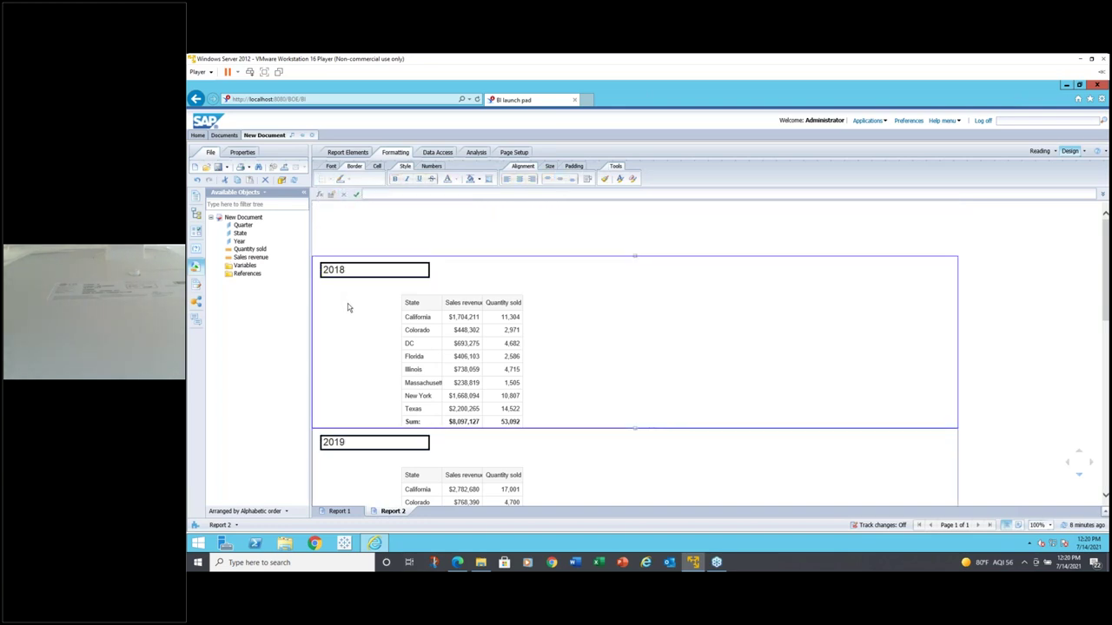
scroll(634, 377, "down", 1)
scroll(636, 377, "down", 4)
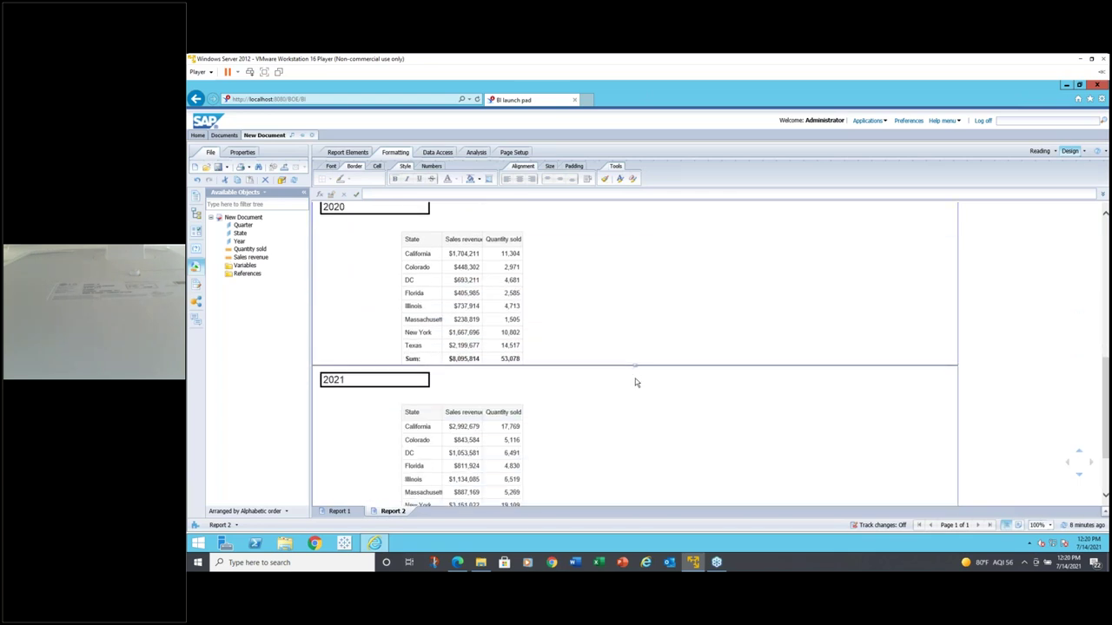
scroll(635, 380, "up", 2)
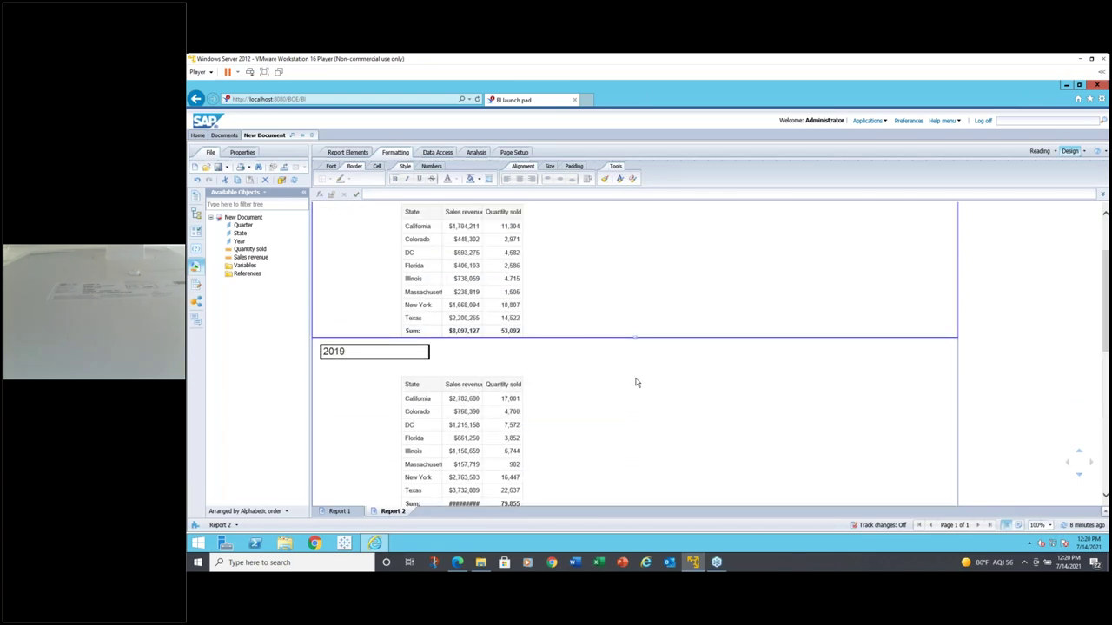
scroll(635, 382, "up", 2)
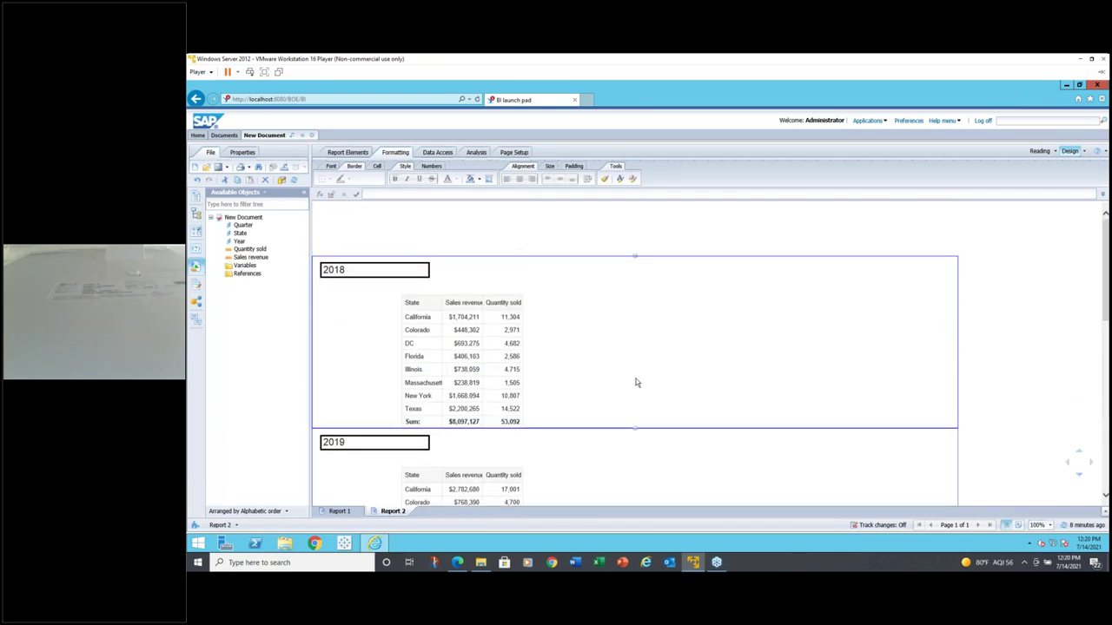
Sort the Year sections of Report 2 in descending order and compare them with Report 1
left_click(418, 273)
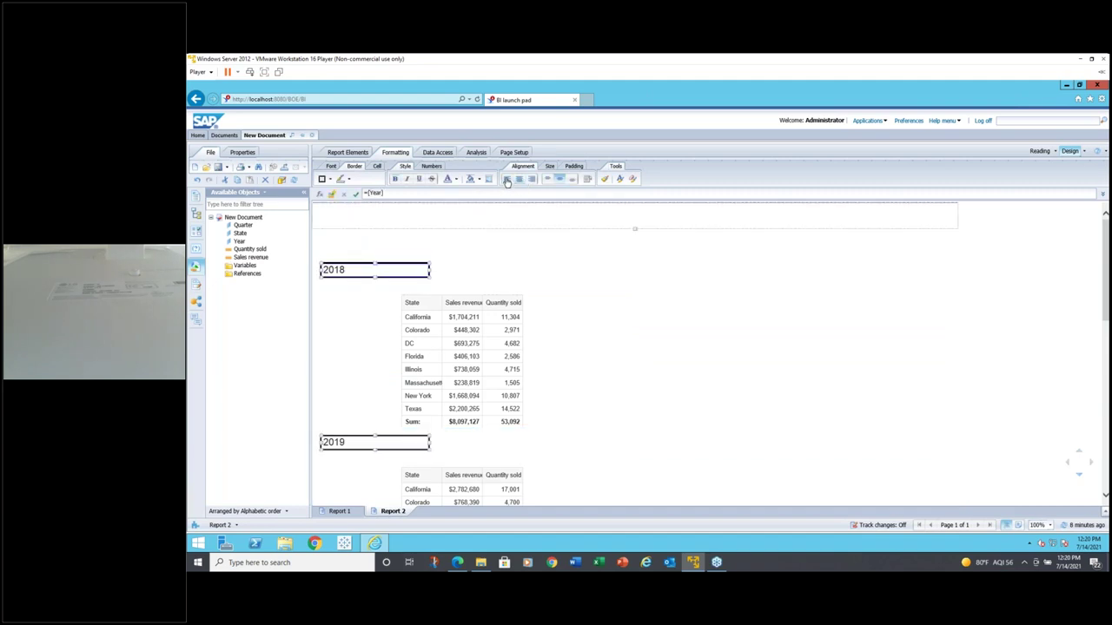
left_click(474, 153)
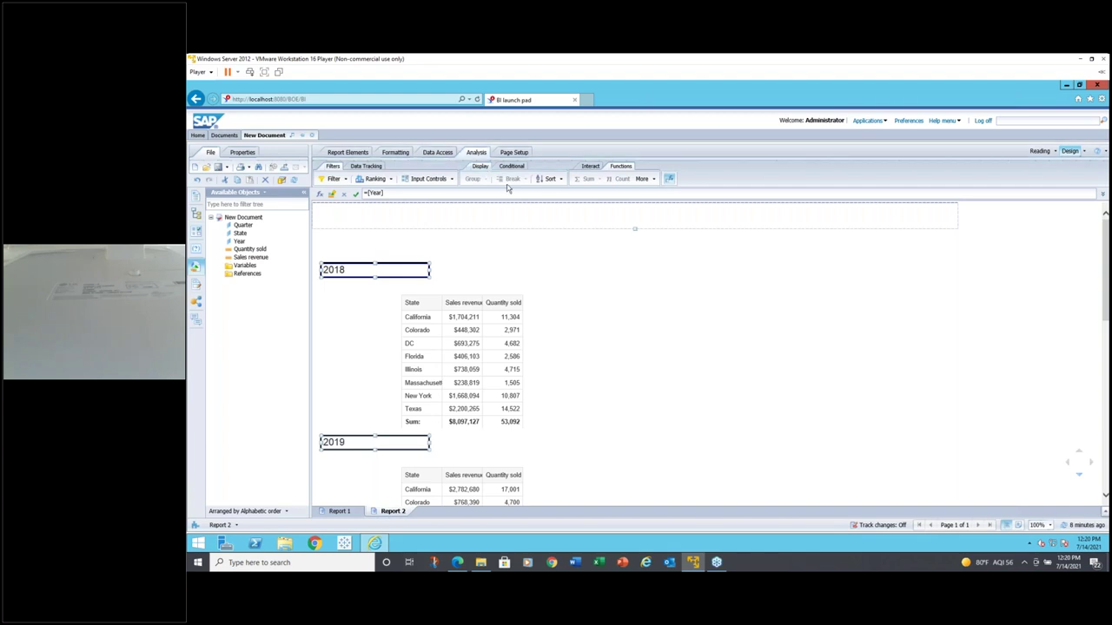
left_click(562, 180)
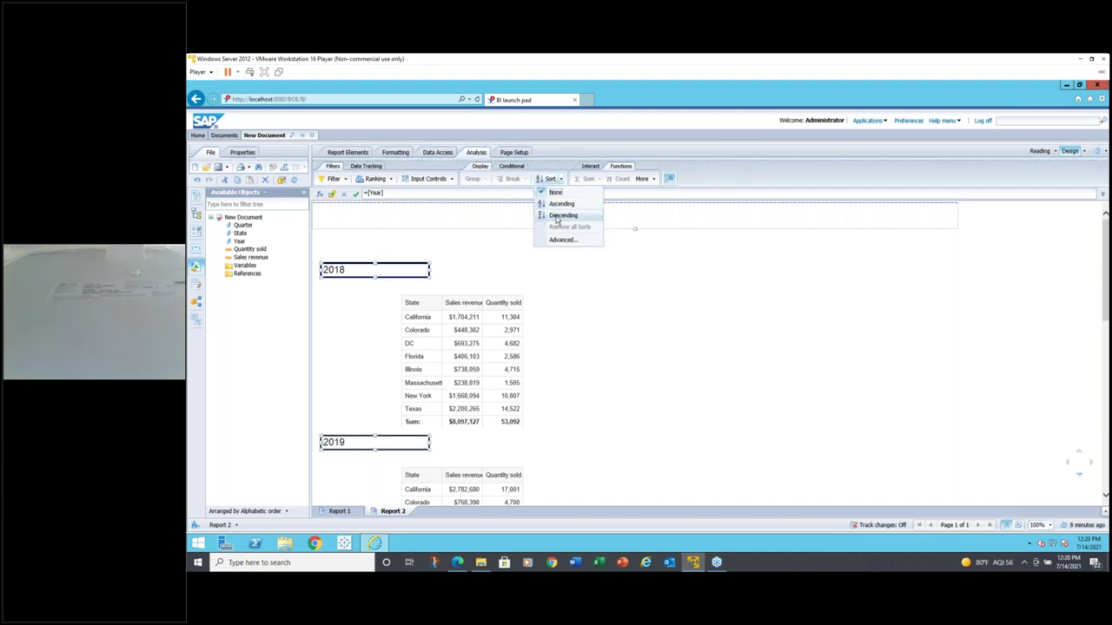
left_click(557, 219)
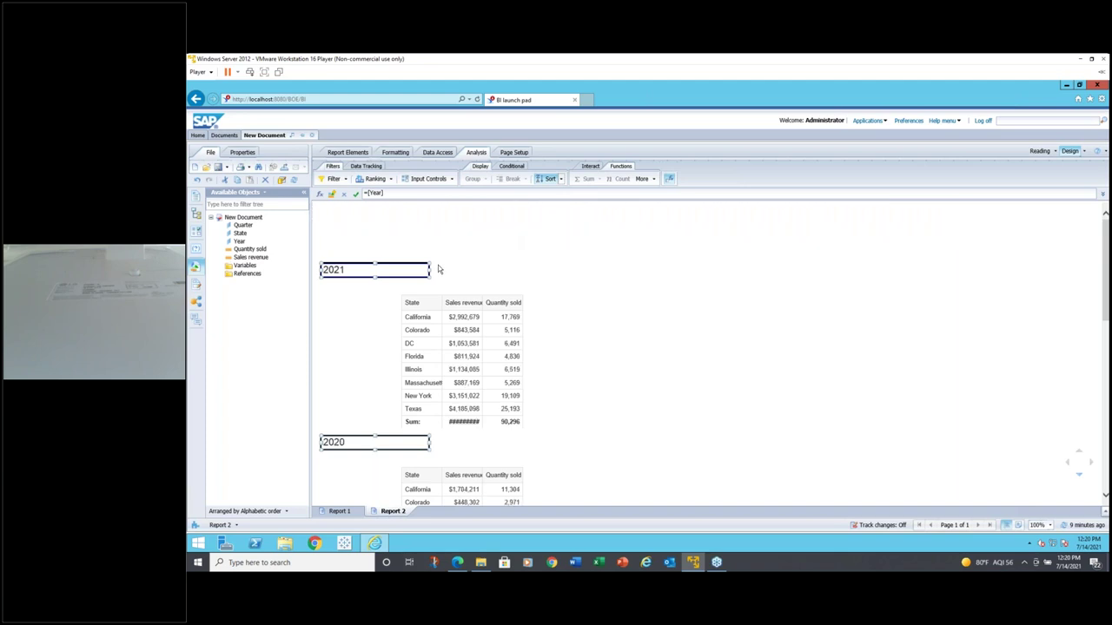
left_click(337, 512)
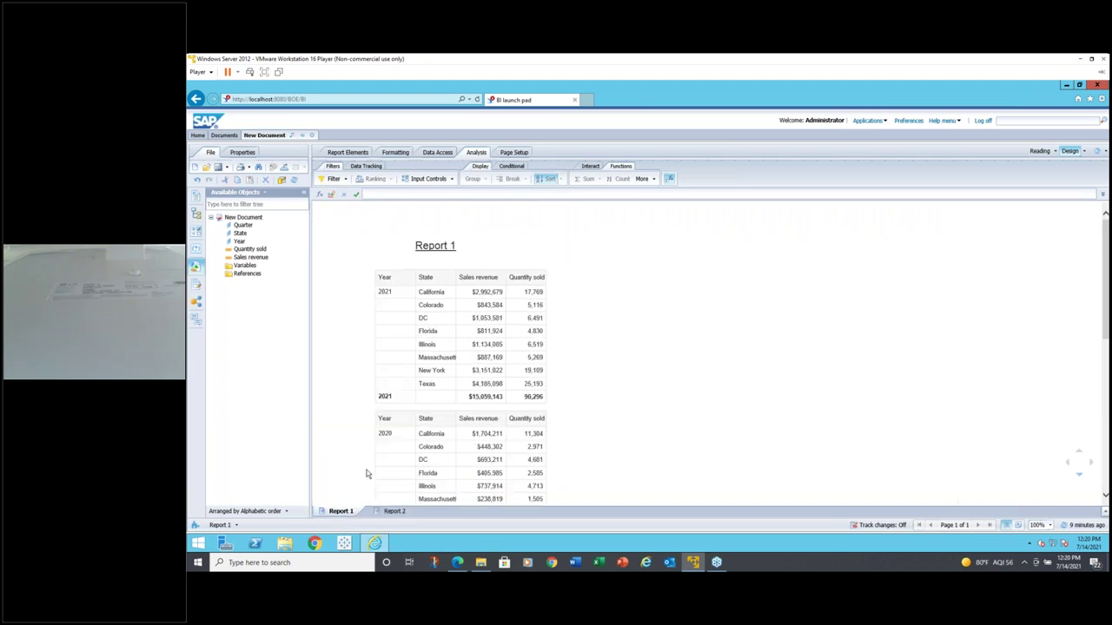
left_click(393, 511)
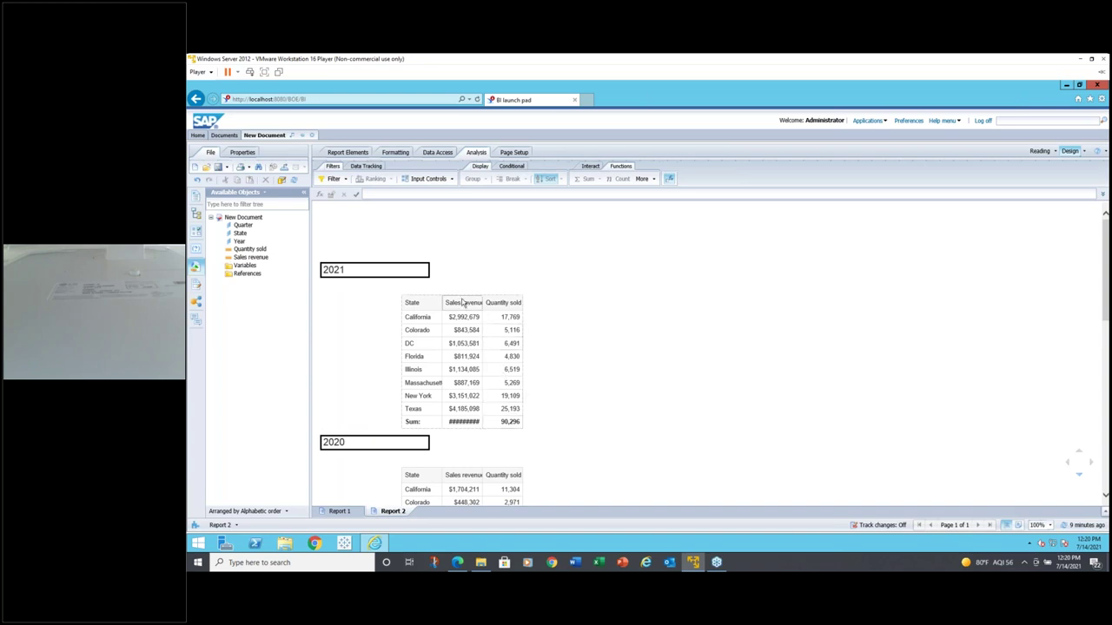
Narrow the bordered Year heading cell slightly from its outer edge
left_click(428, 273)
left_click(426, 272)
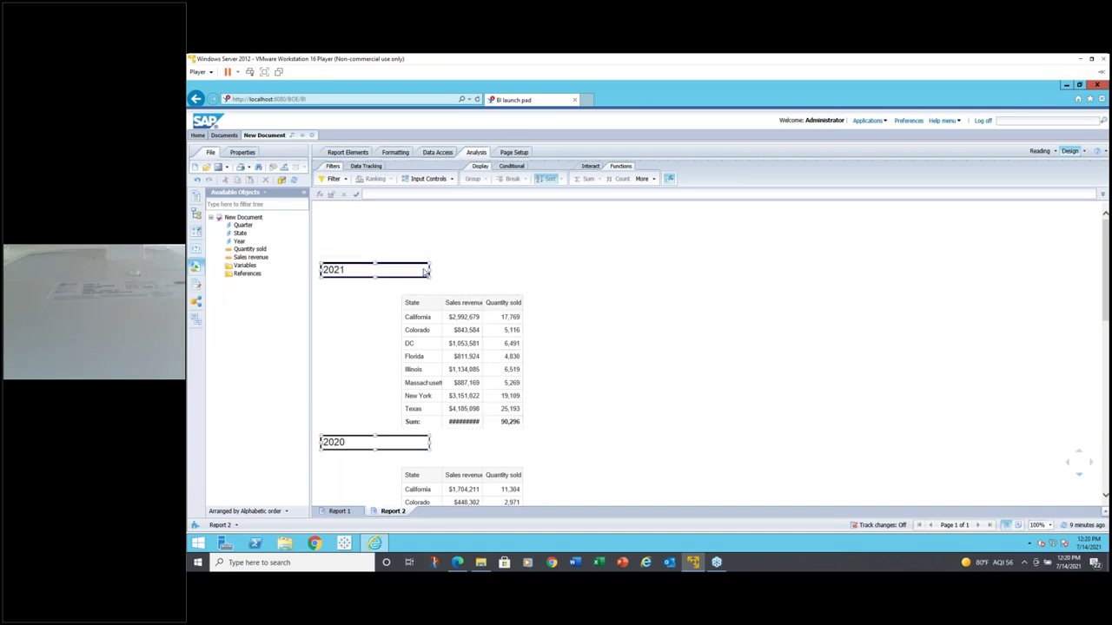
left_click_drag(413, 276, 414, 275)
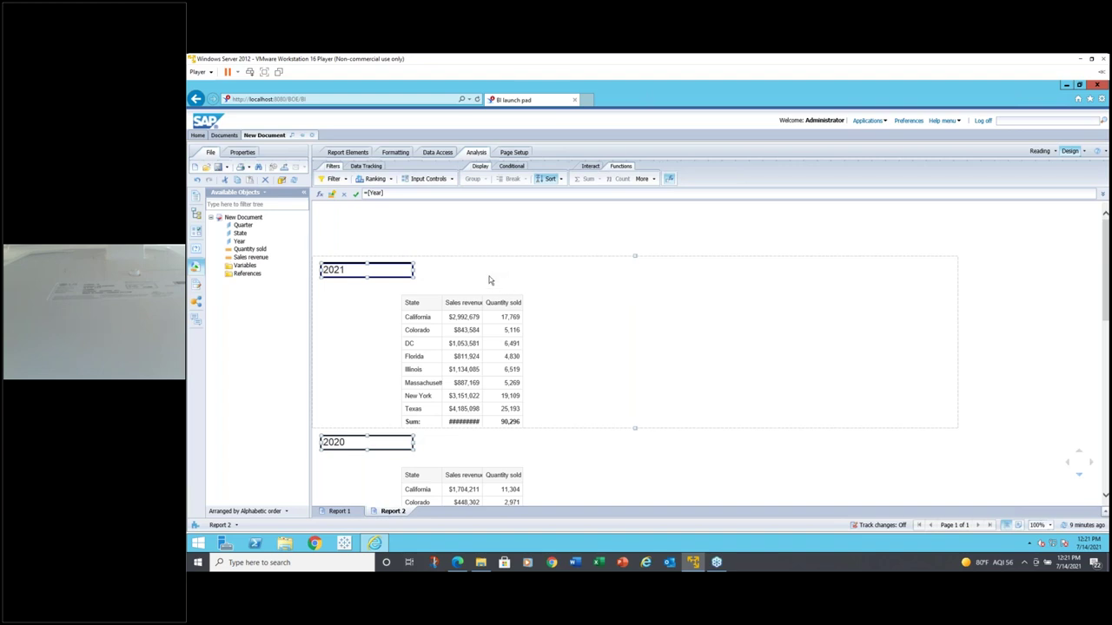
Place a Sales revenue cell beside the Year heading in each section, fitted to its value and level with the heading
left_click(263, 259)
left_click_drag(263, 259, 438, 269)
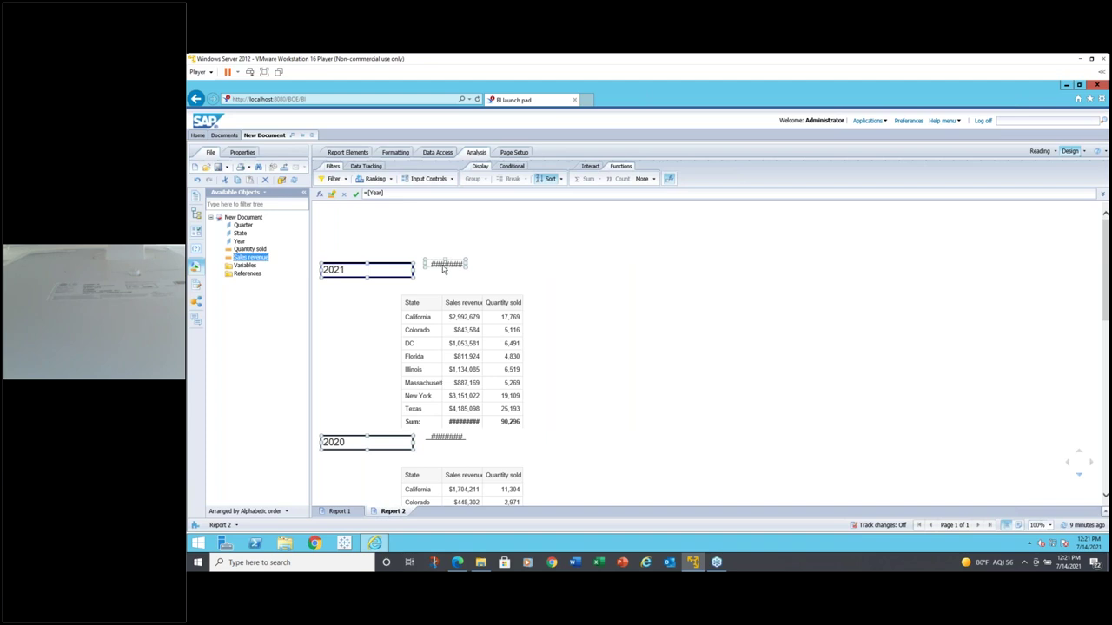
left_click(443, 270)
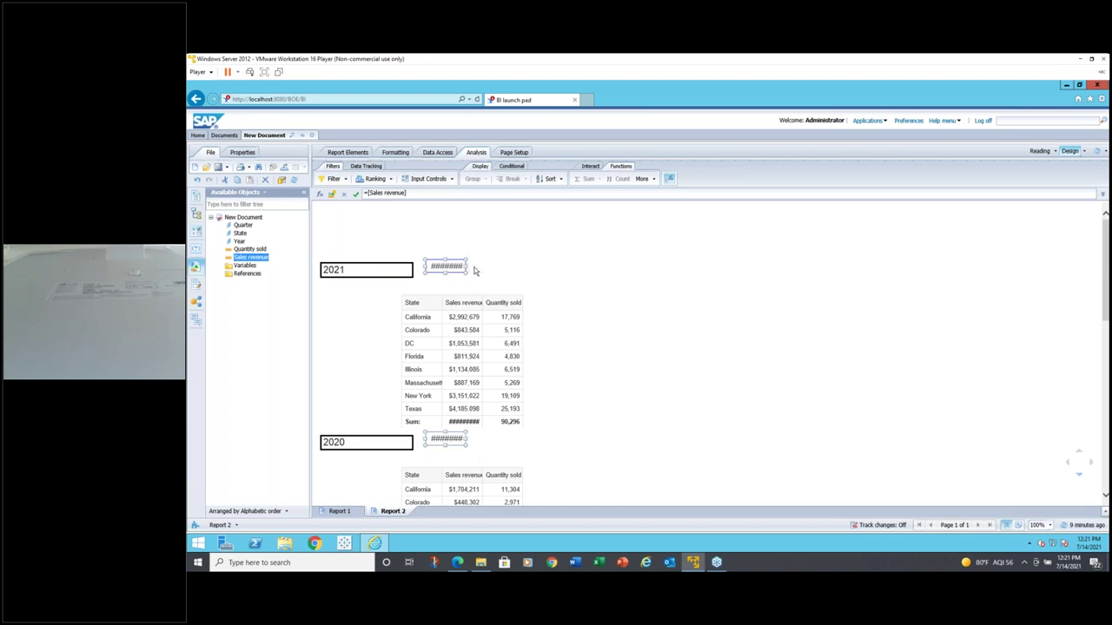
double_click(467, 266)
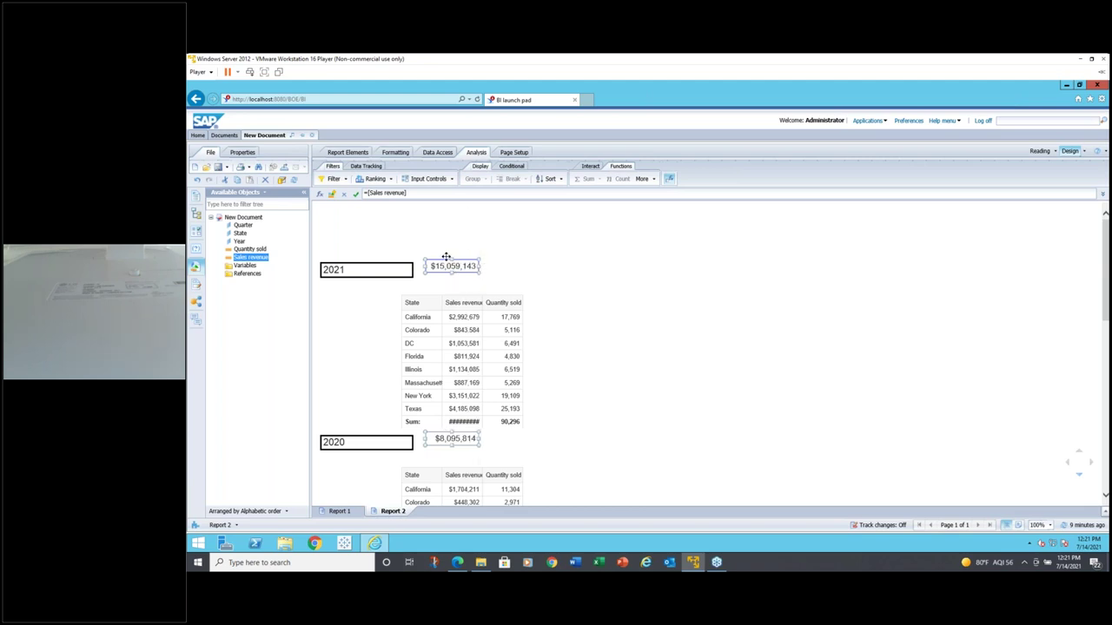
left_click_drag(446, 265, 445, 270)
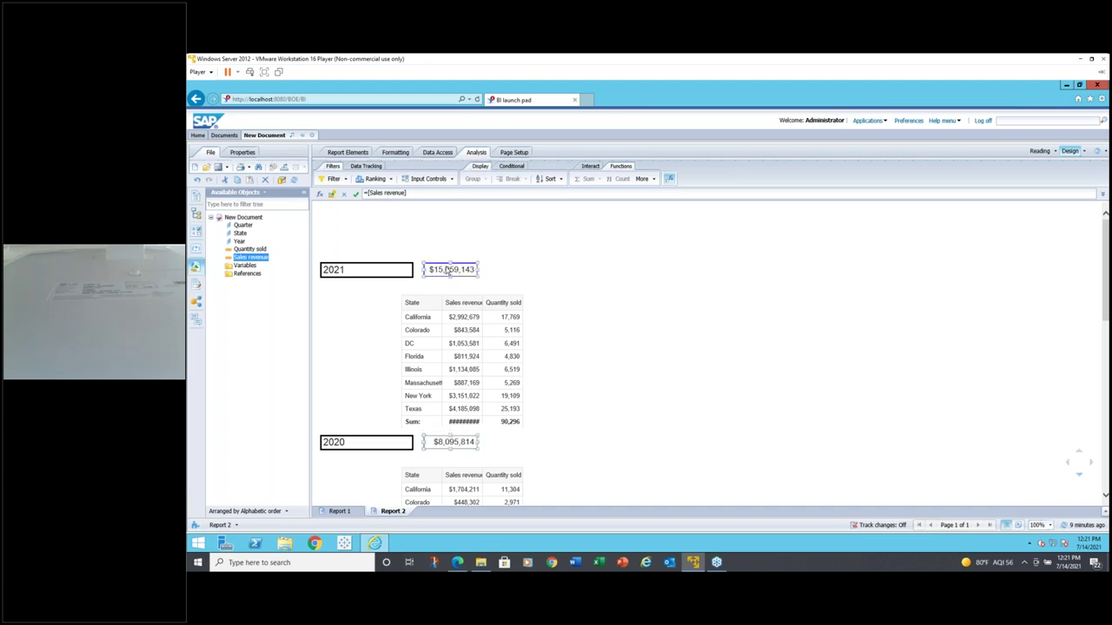
scroll(562, 302, "down", 3)
scroll(585, 313, "down", 3)
scroll(583, 309, "up", 4)
scroll(584, 309, "up", 2)
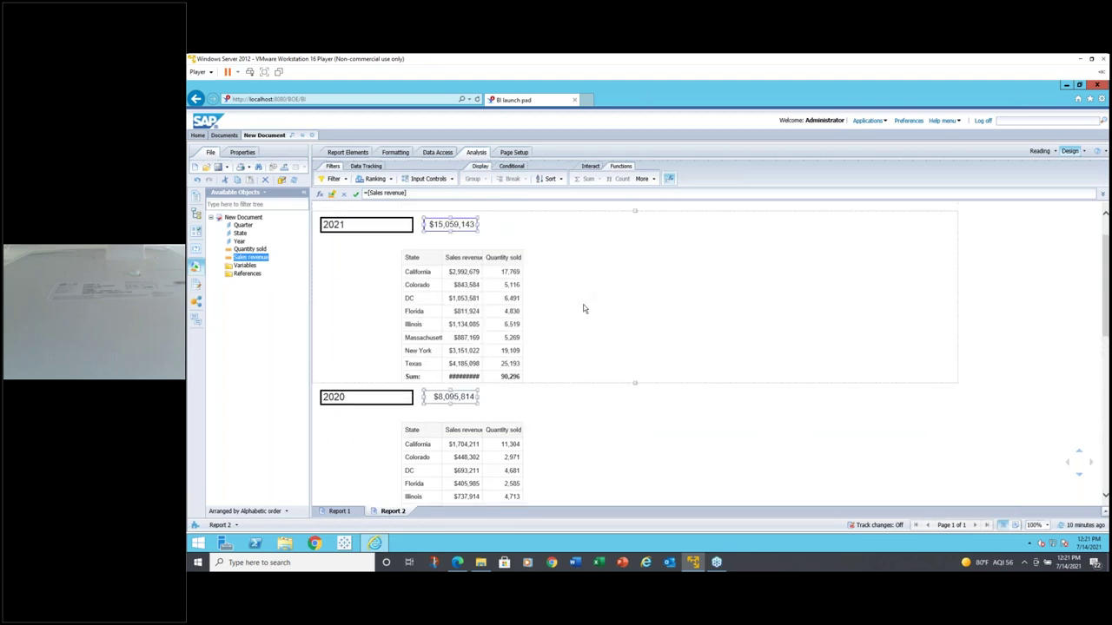
Add a Quantity sold cell beside the Sales revenue cell in the section header and align it with the row
left_click(262, 250)
left_click_drag(262, 249, 484, 267)
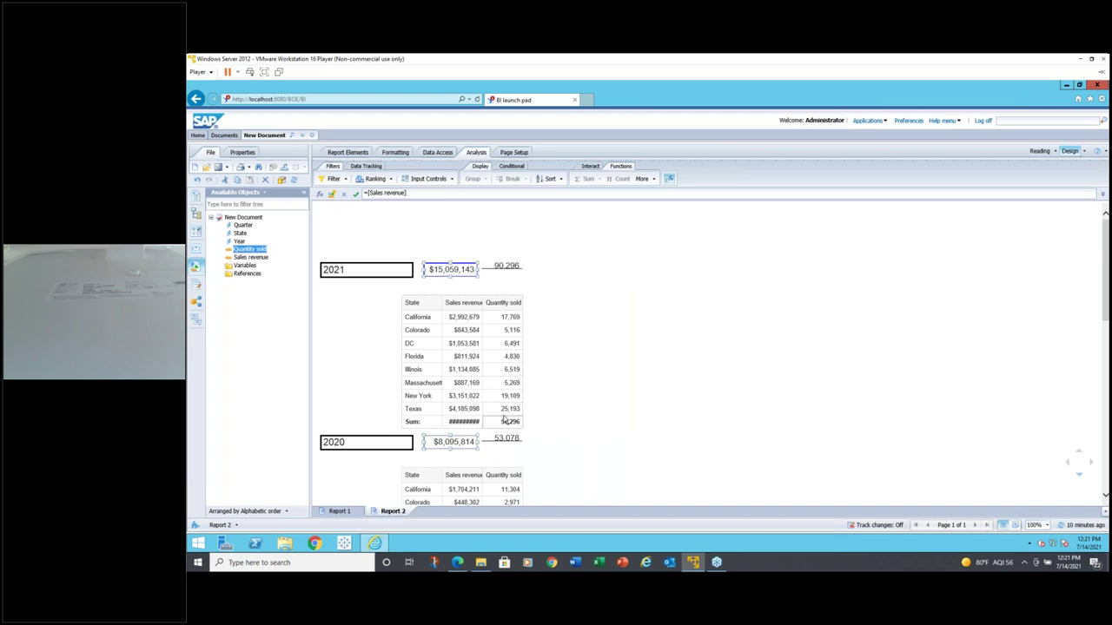
left_click(509, 266)
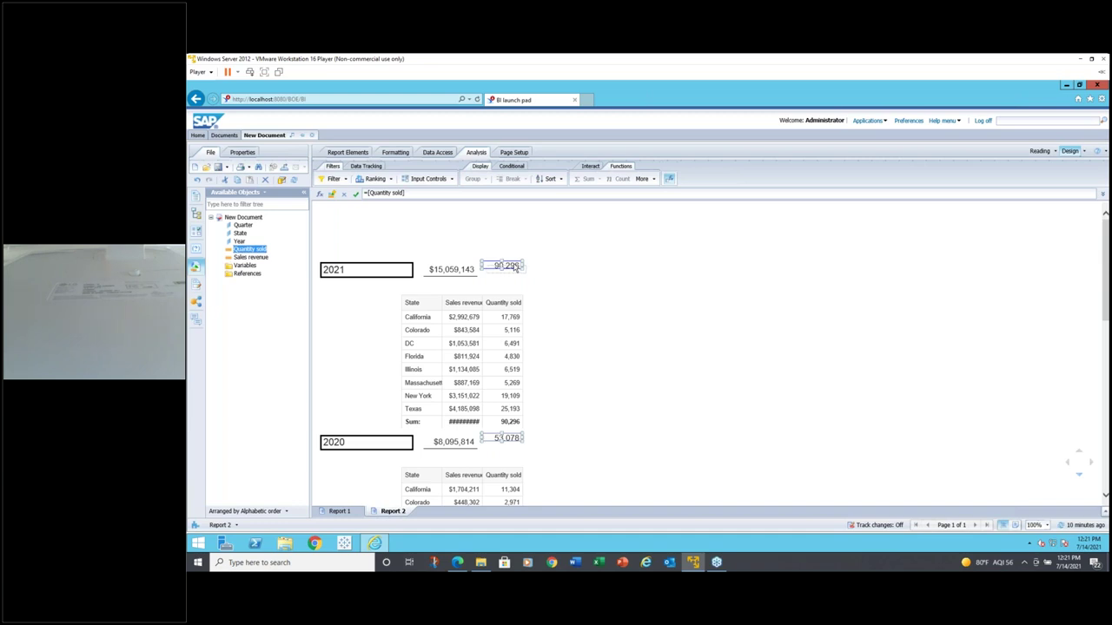
left_click_drag(508, 273, 500, 276)
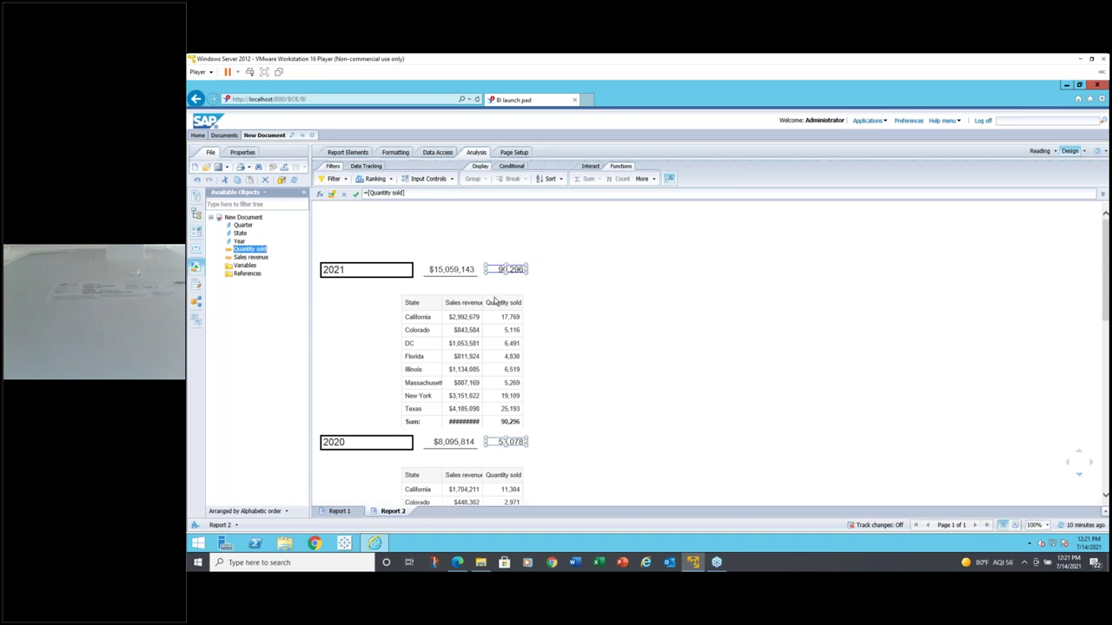
left_click(534, 309)
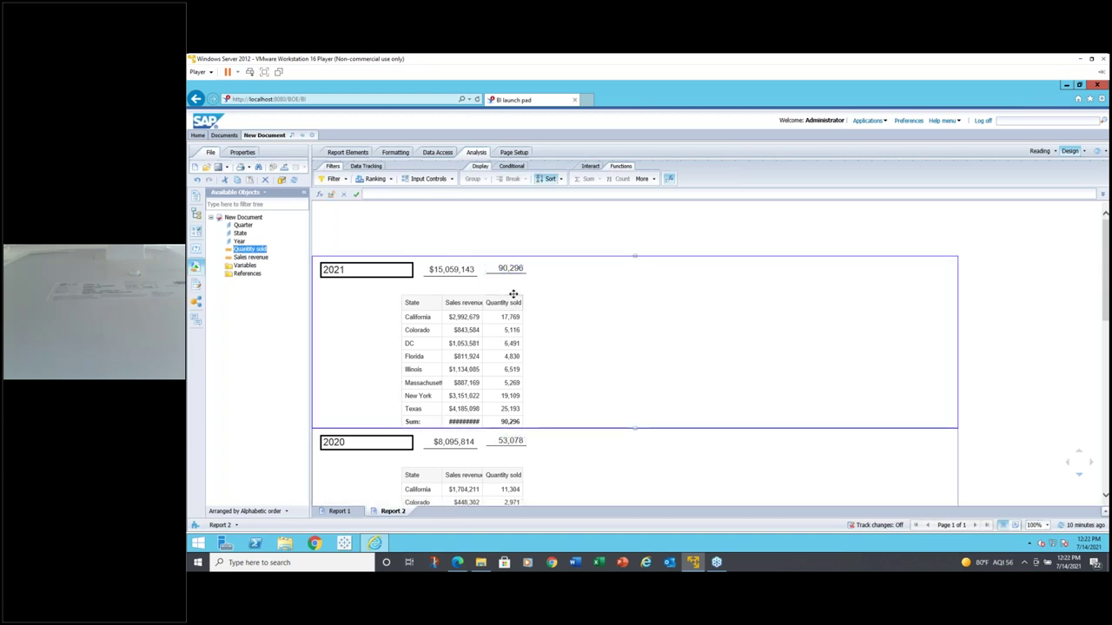
Move the sectioned table slightly up and to the right so it sits closer beneath the section header values
left_click(521, 295)
left_click_drag(527, 293, 483, 287)
left_click(467, 268)
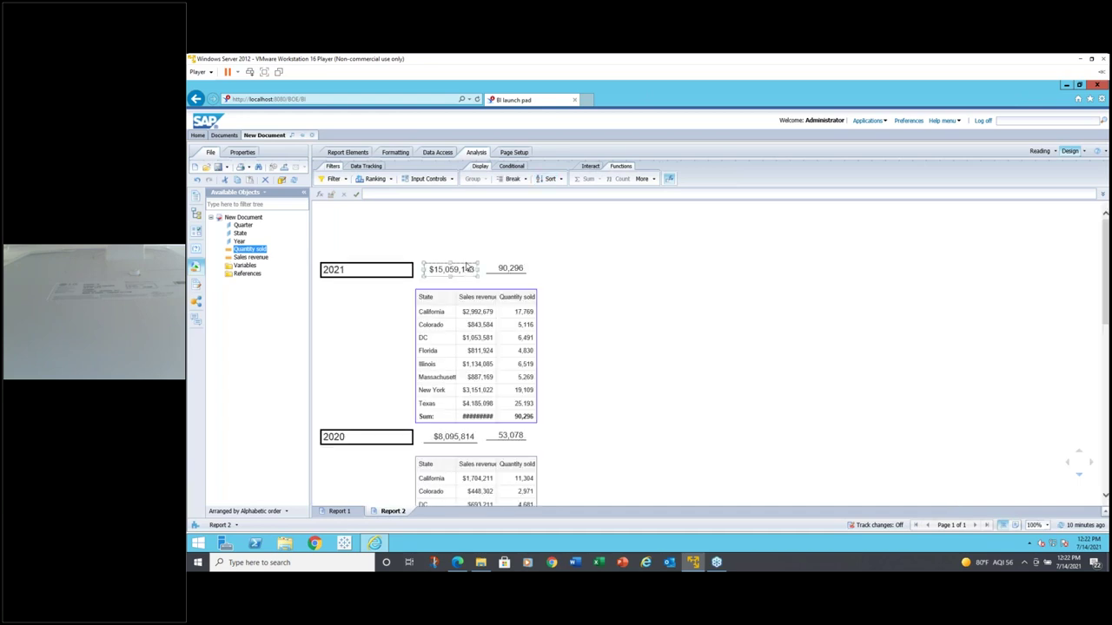
left_click(519, 299)
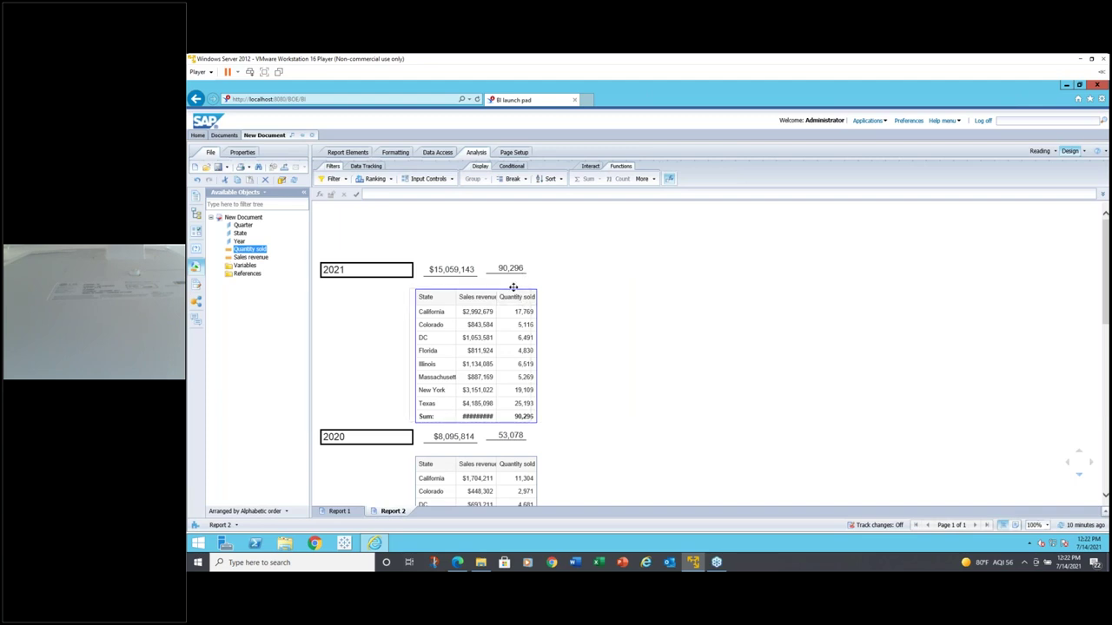
left_click_drag(514, 288, 508, 287)
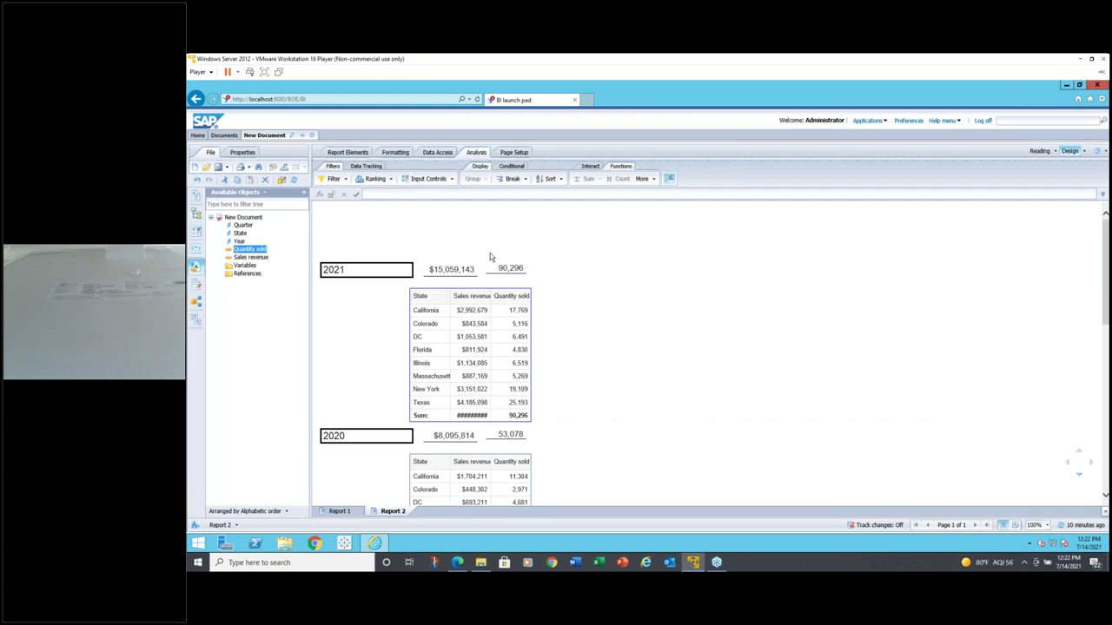
left_click(534, 279)
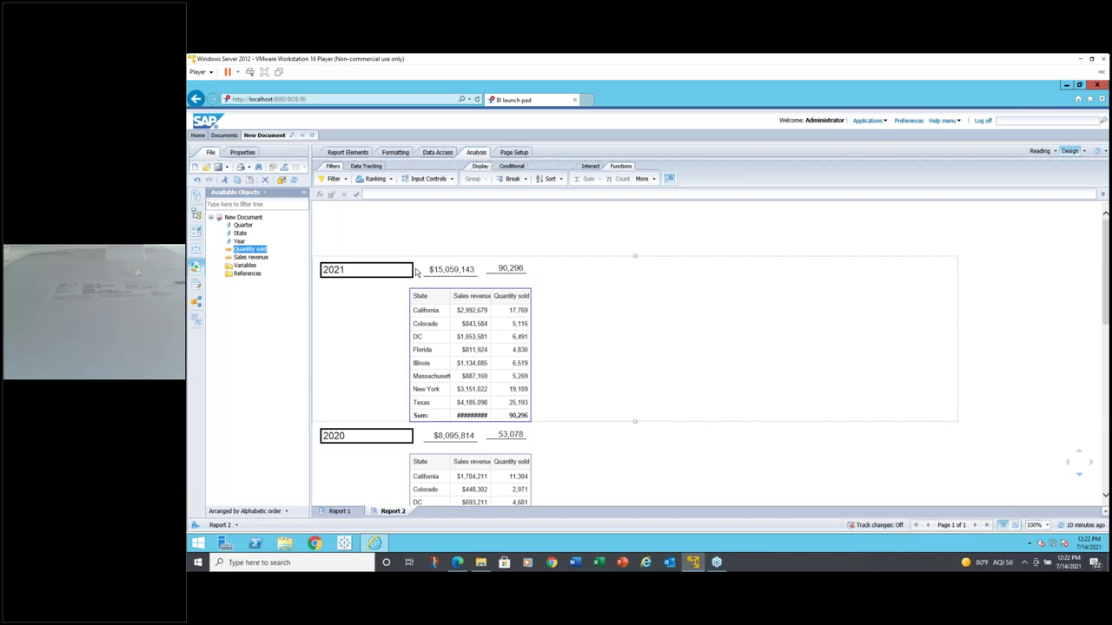
Compare the yearly break layout of Report 1 with the Year sections and header totals of Report 2
left_click(342, 511)
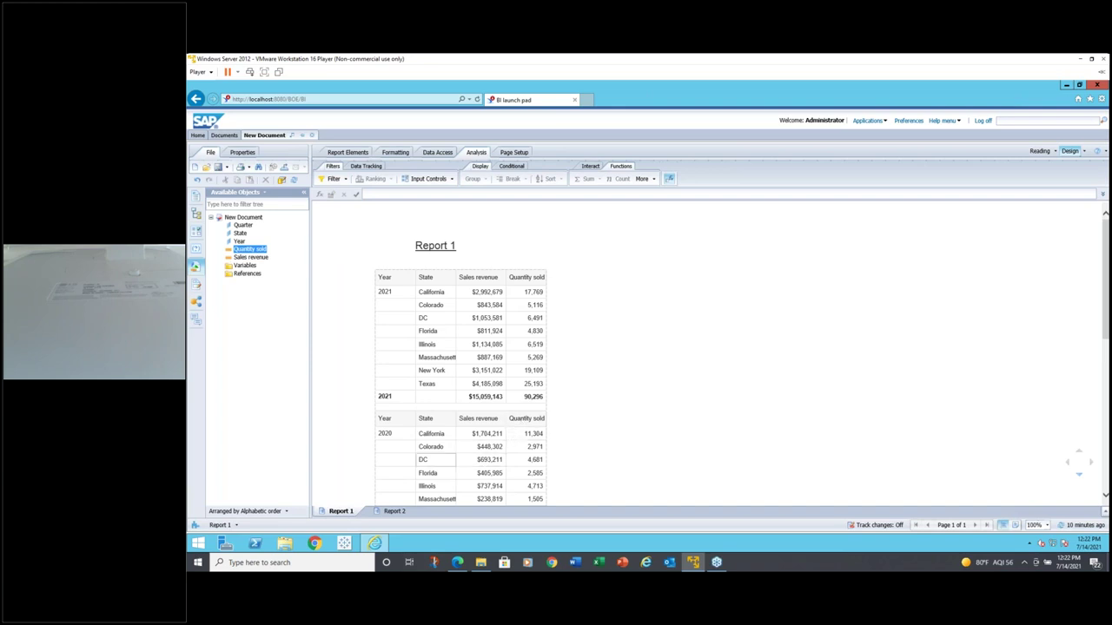
left_click(394, 512)
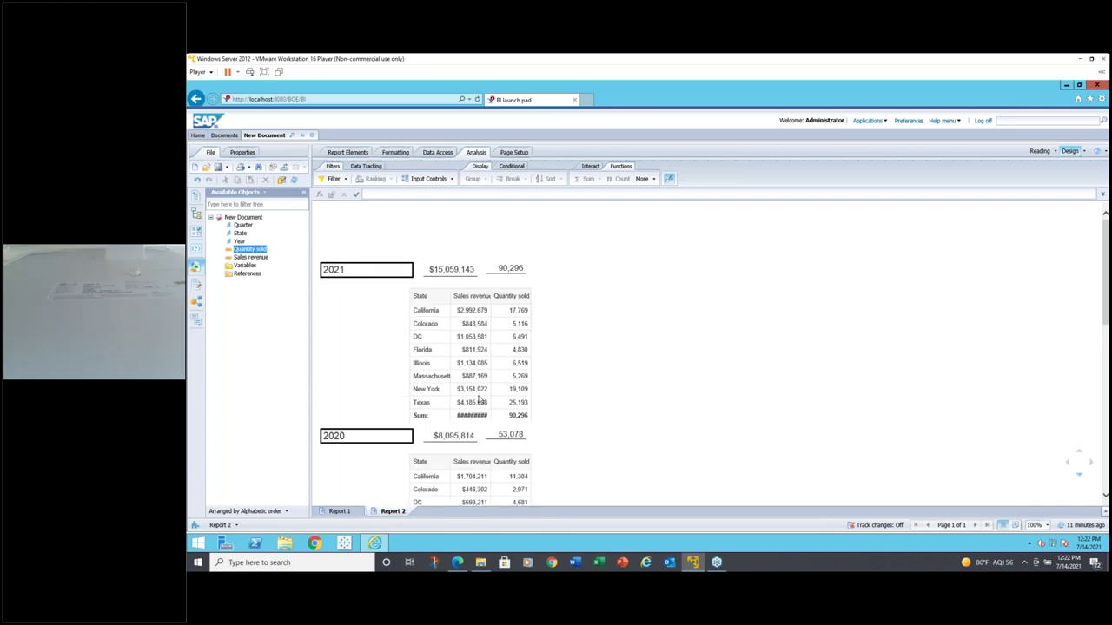
left_click(514, 311)
left_click(473, 351)
left_click(469, 337)
left_click(477, 338)
left_click(454, 319)
left_click(363, 265)
Expand Report 2 in the document's Navigation Map and jump to its 2018 section
left_click(200, 215)
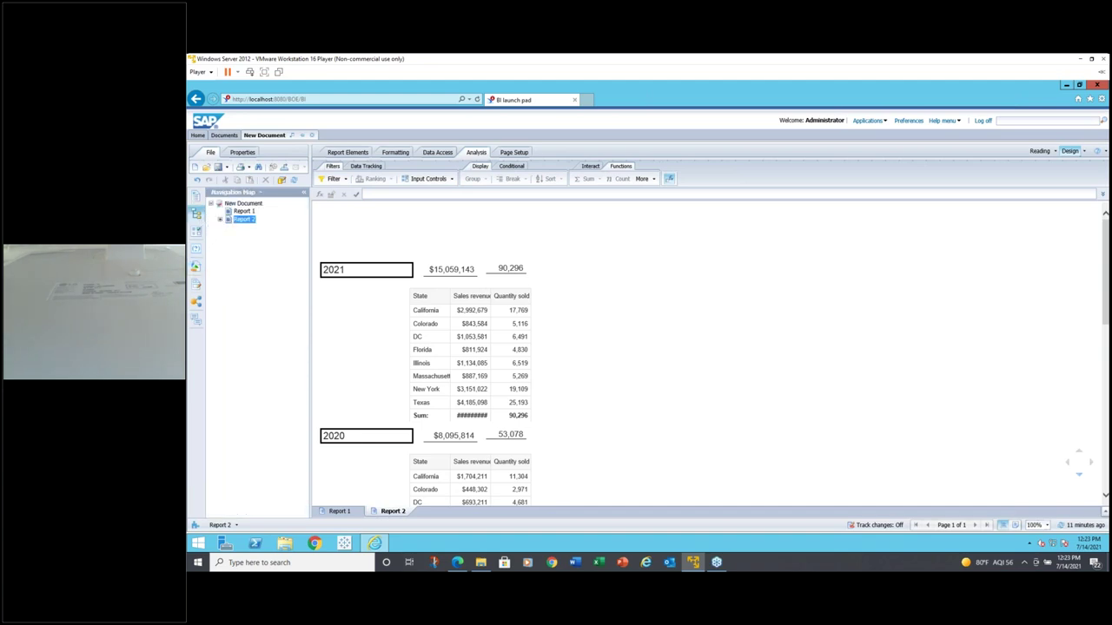
left_click(219, 219)
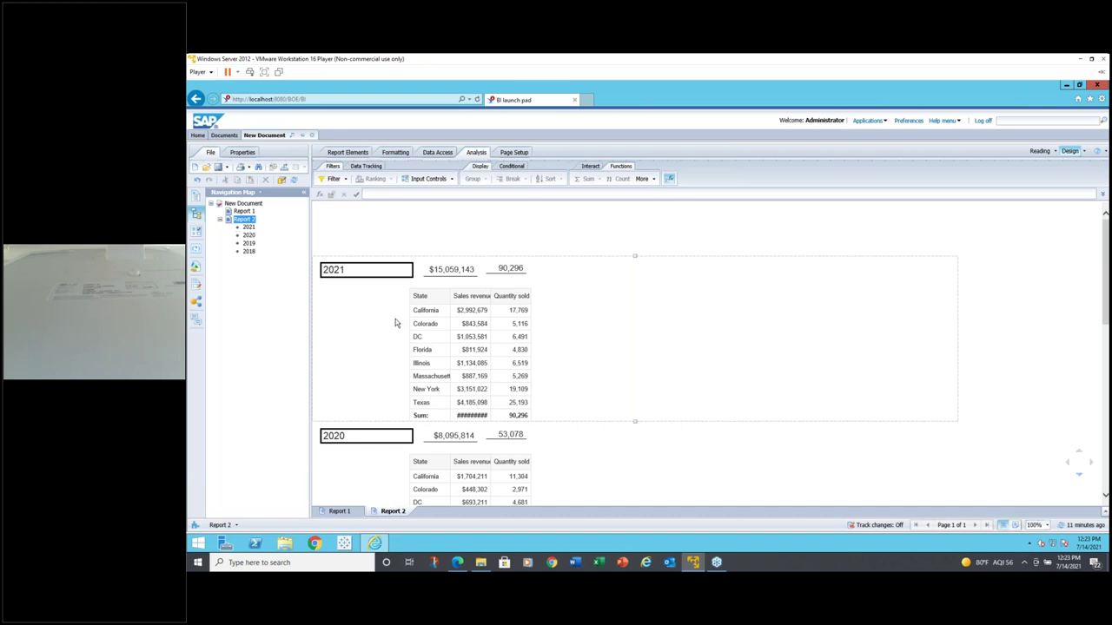
left_click(250, 251)
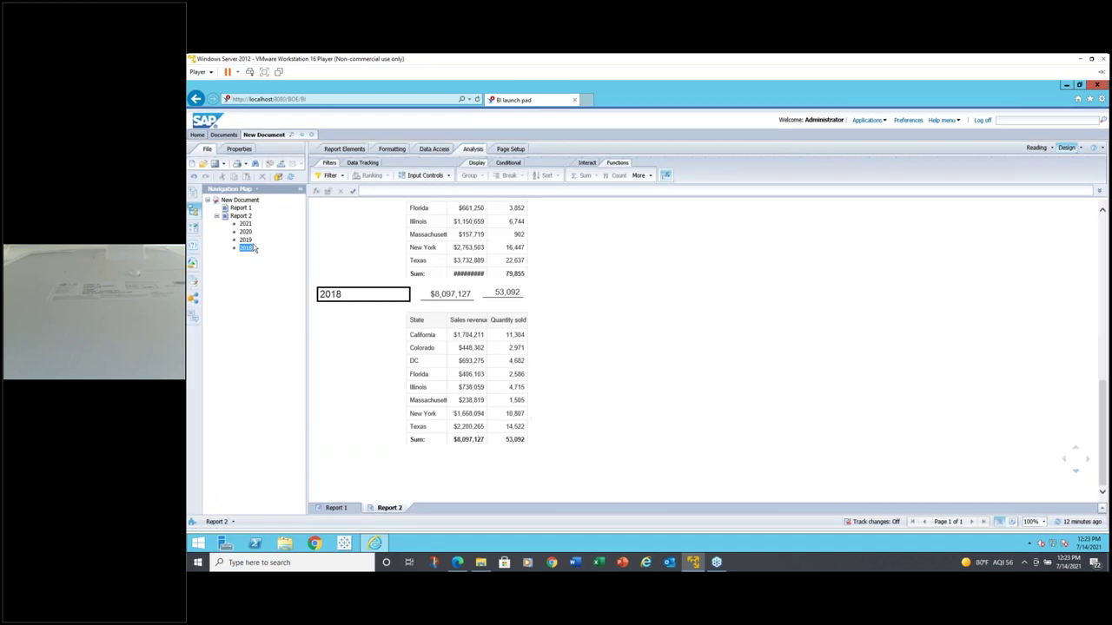
Jump to the 2019 and 2020 sections of Report 2 and compare its section headers and tables with the yearly breaks of Report 1
left_click(247, 240)
left_click(248, 232)
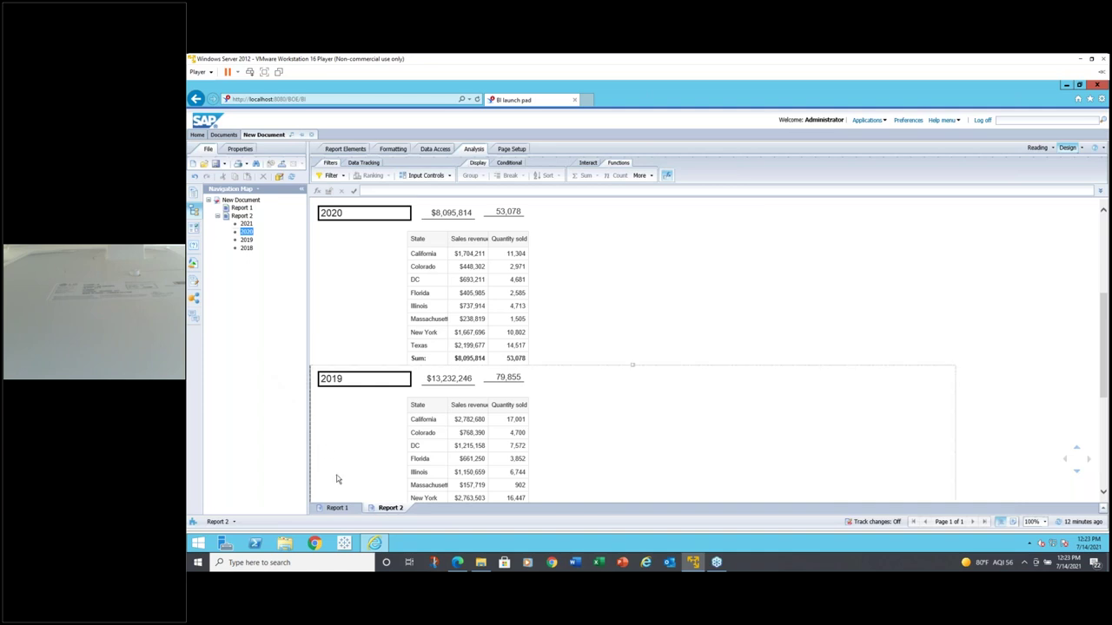
left_click(338, 508)
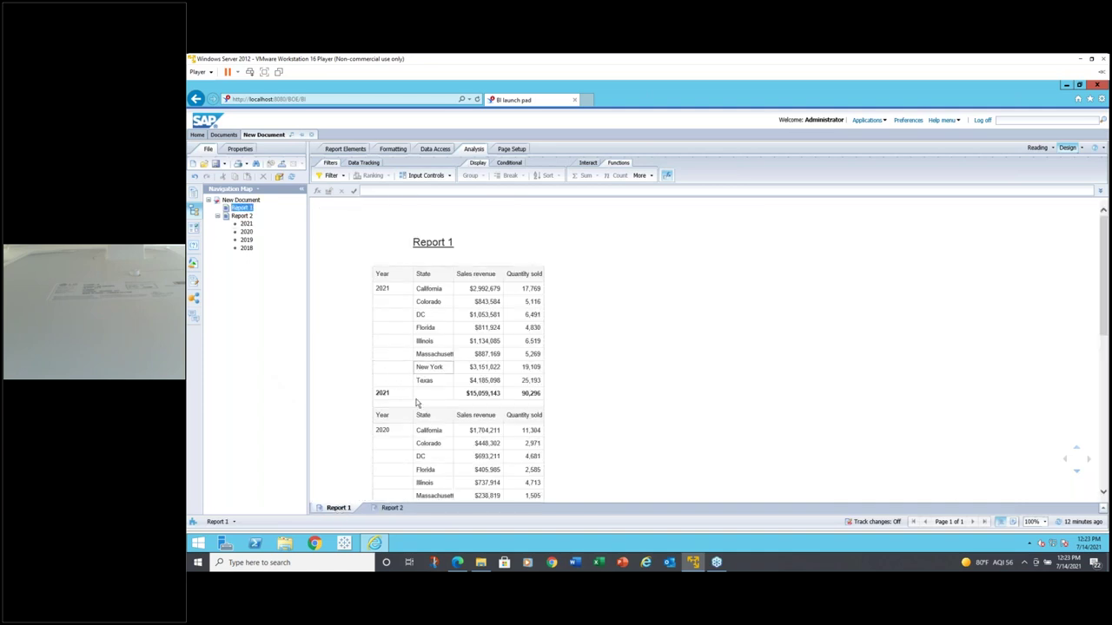
left_click(389, 509)
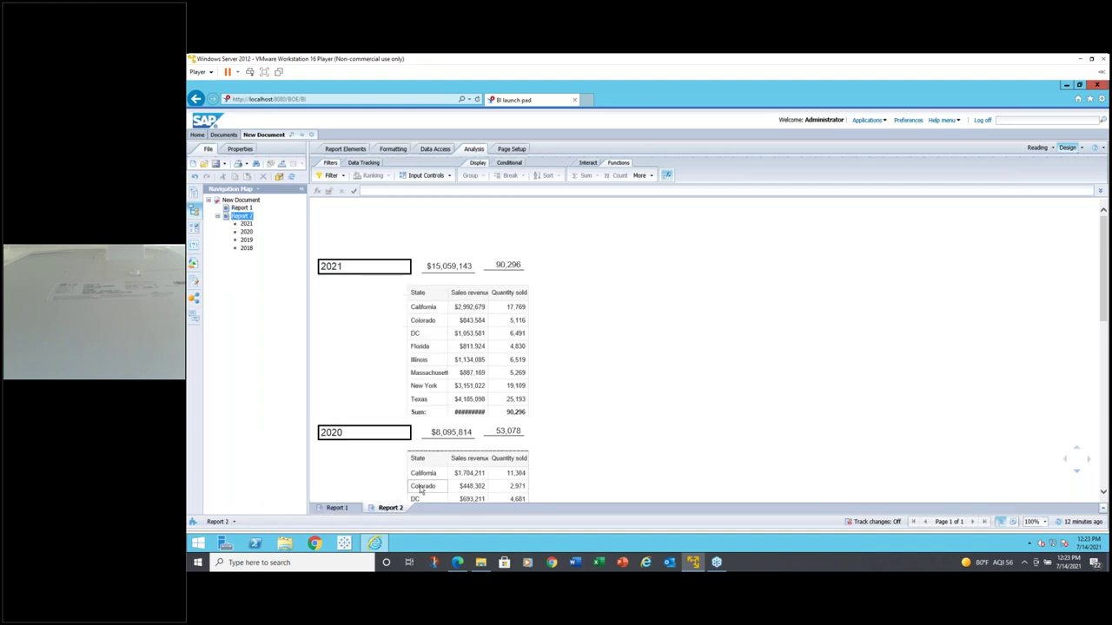
left_click(691, 351)
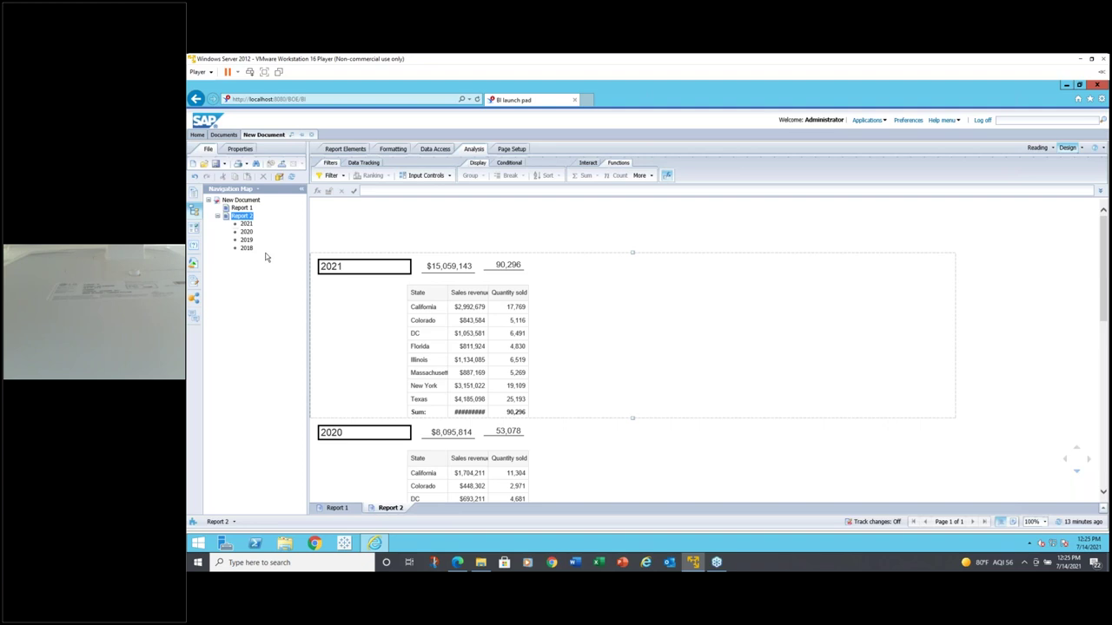
left_click(328, 266)
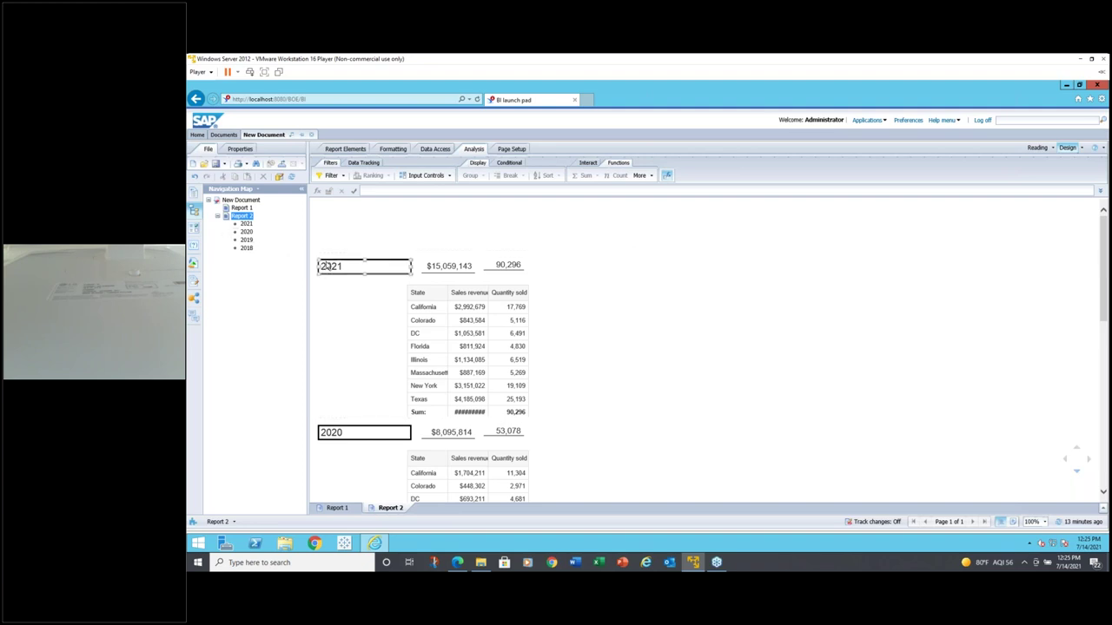
left_click(327, 301)
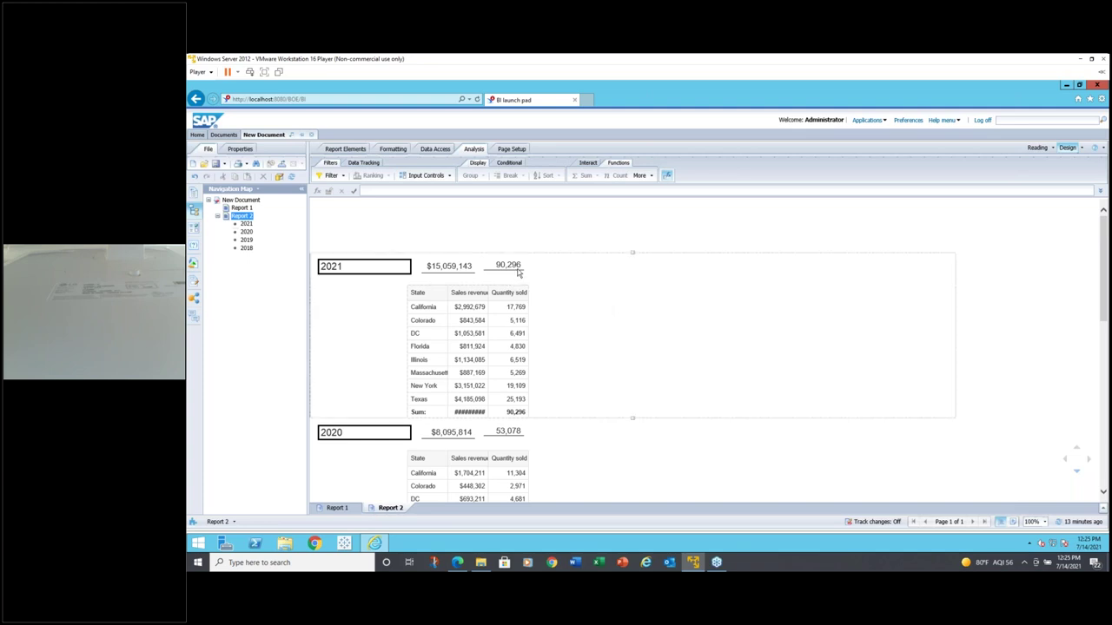
left_click(339, 508)
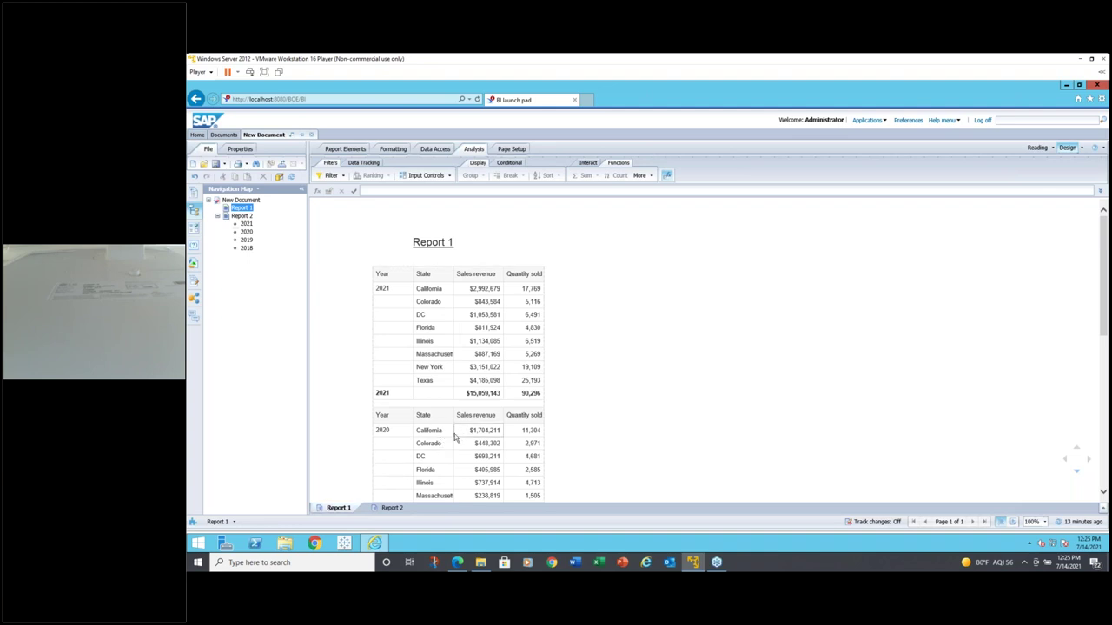
left_click(382, 509)
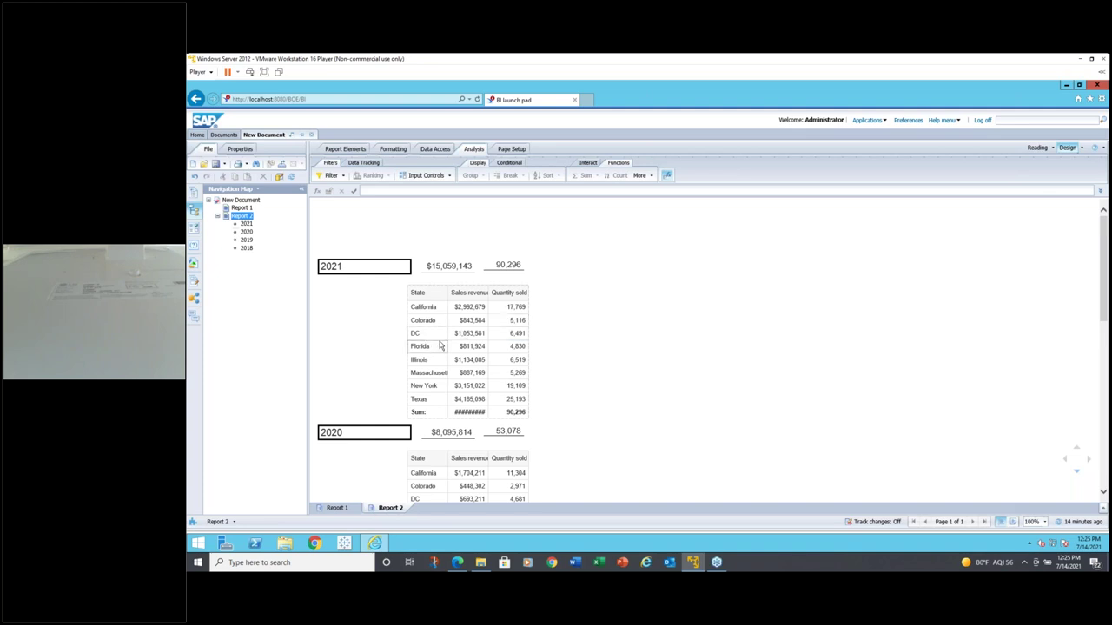
Copy the State table in the 2021 section of Report 2 and paste the duplicate beside the original within the same section
left_click(456, 280)
right_click(455, 283)
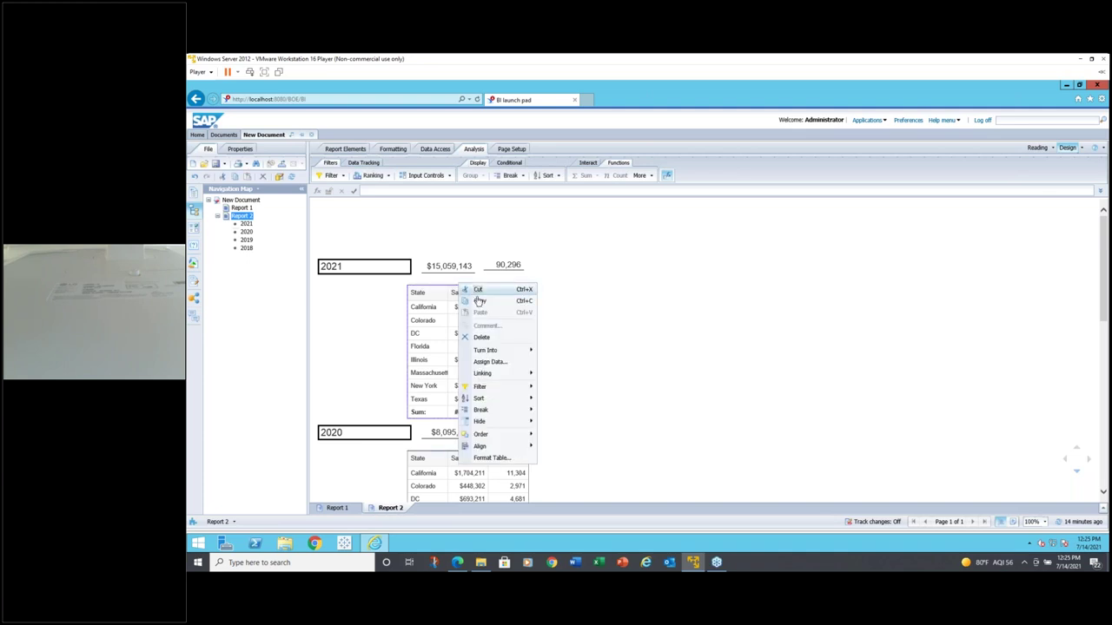
left_click(479, 301)
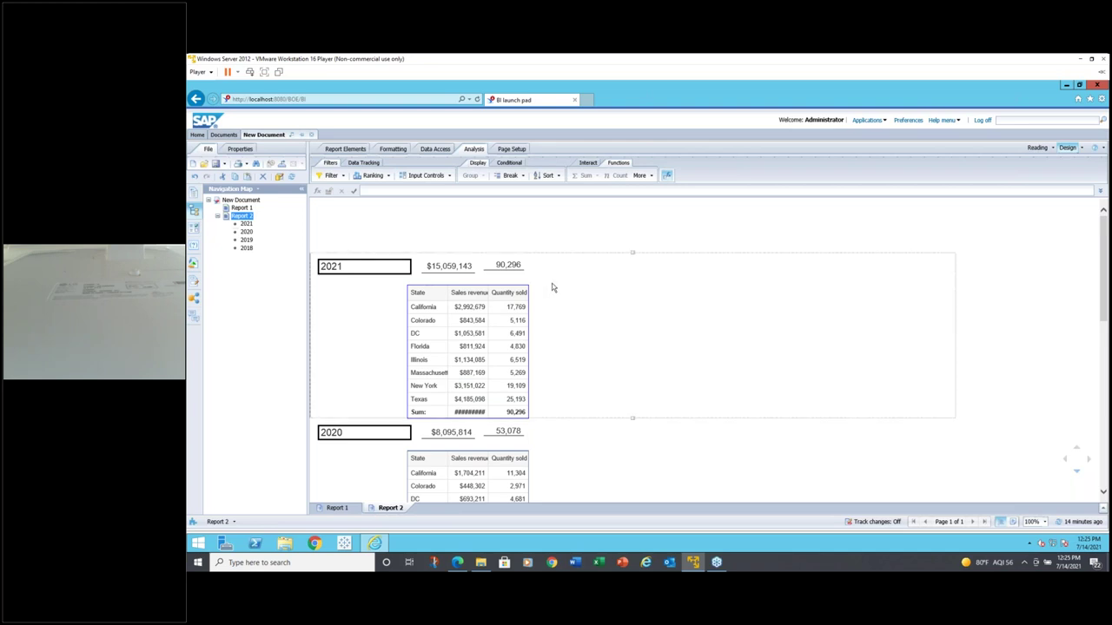
right_click(553, 286)
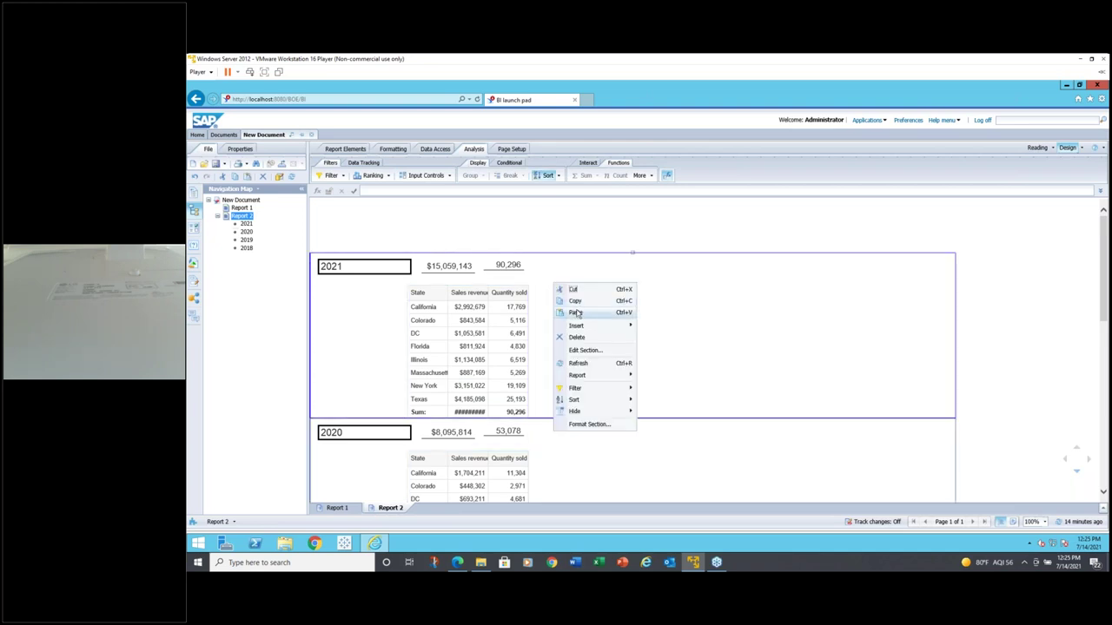
left_click(576, 313)
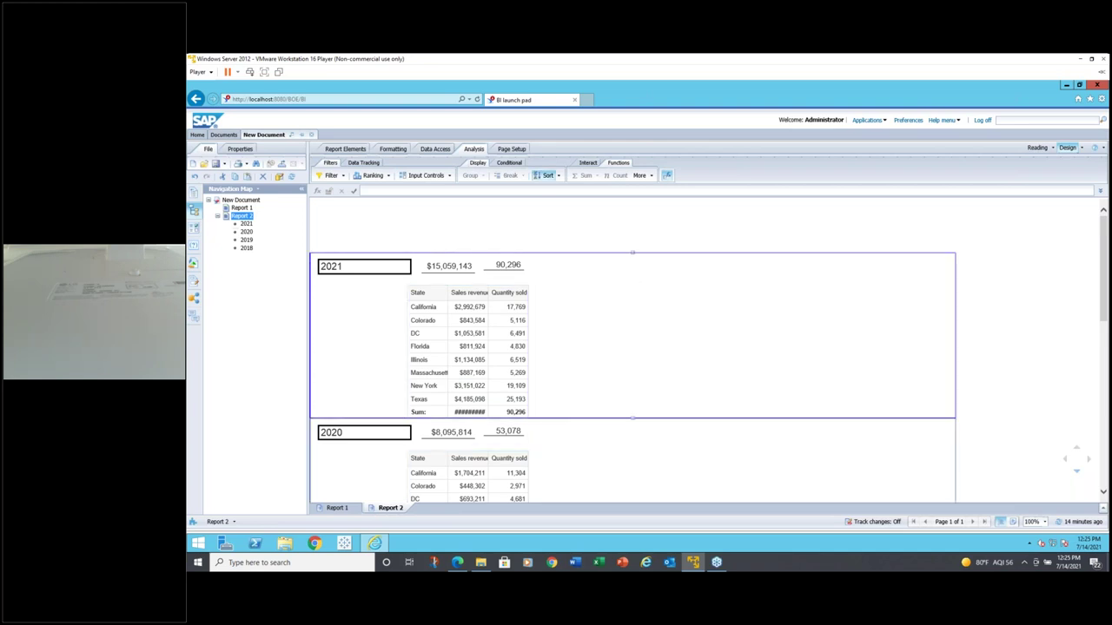
Turn the duplicated State table beside the original into a Pie Chart
right_click(585, 318)
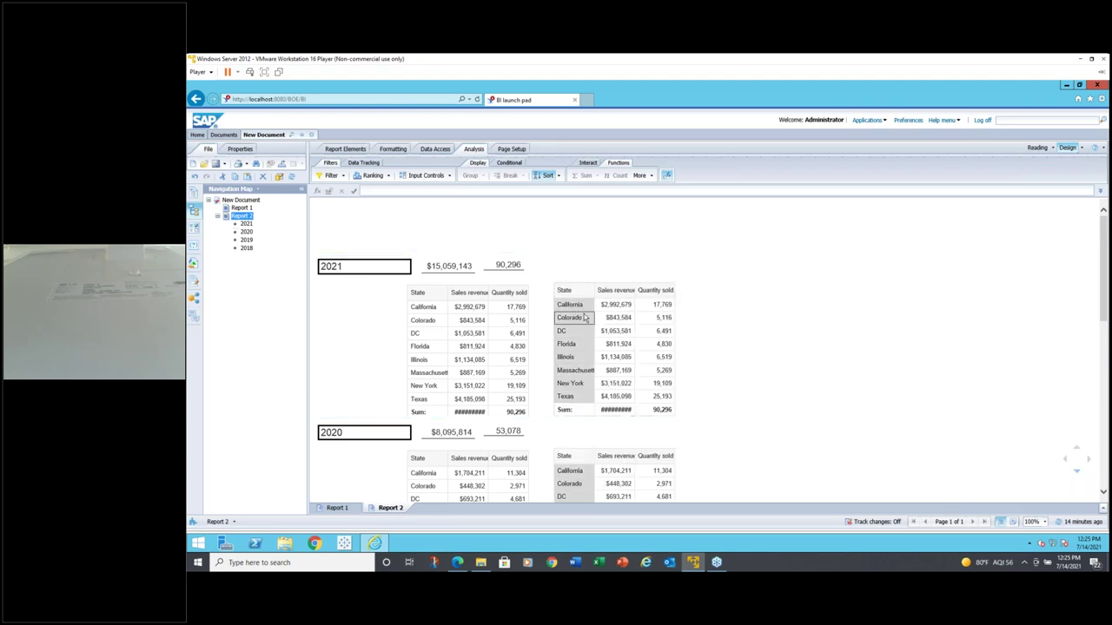
mouse_move(613, 252)
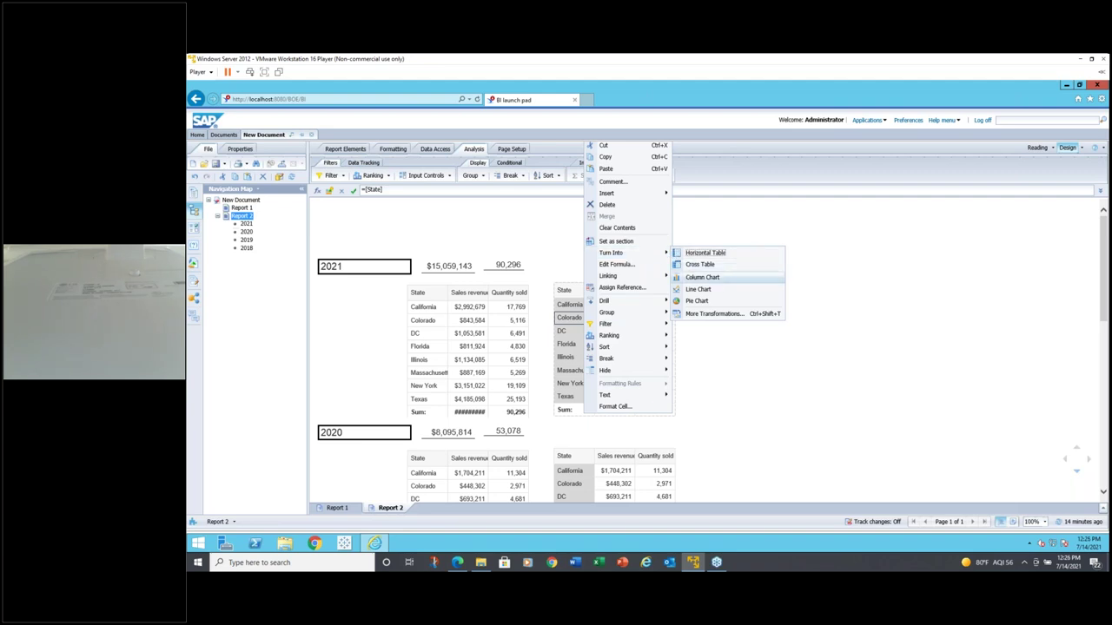
left_click(696, 300)
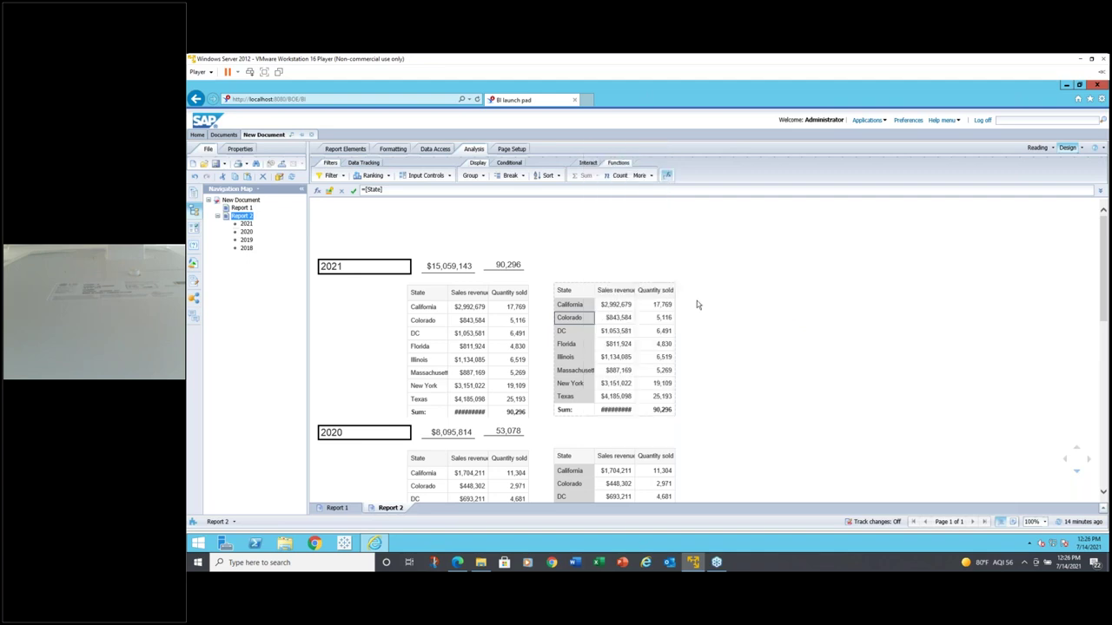
Refresh the document's data while Report 2 is open, dismissing the refresh progress dialog
left_click(697, 304)
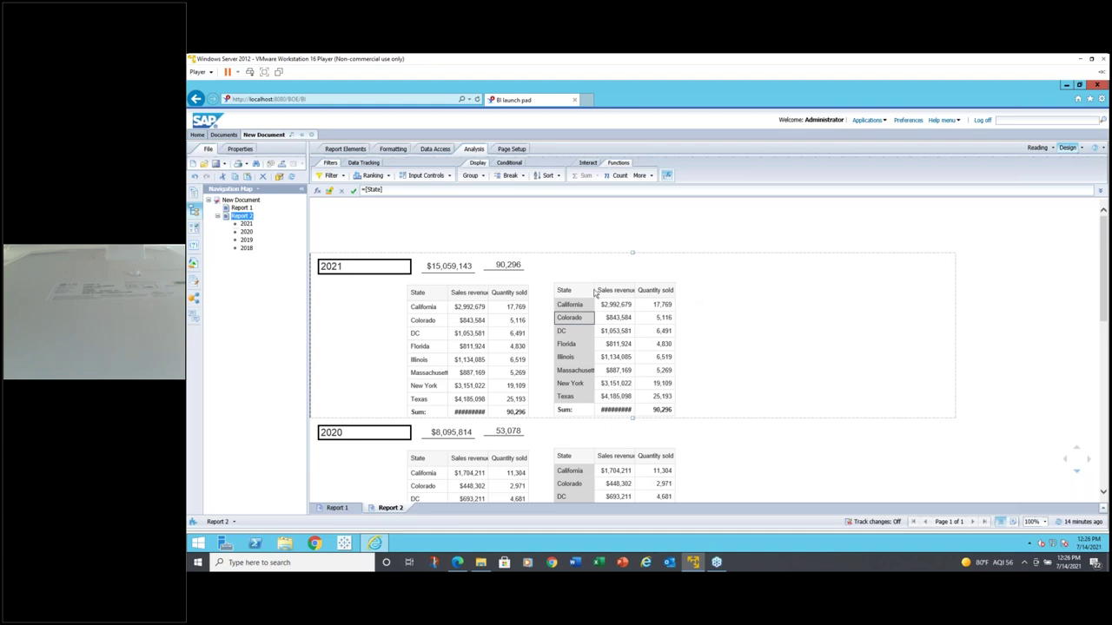
left_click(540, 274)
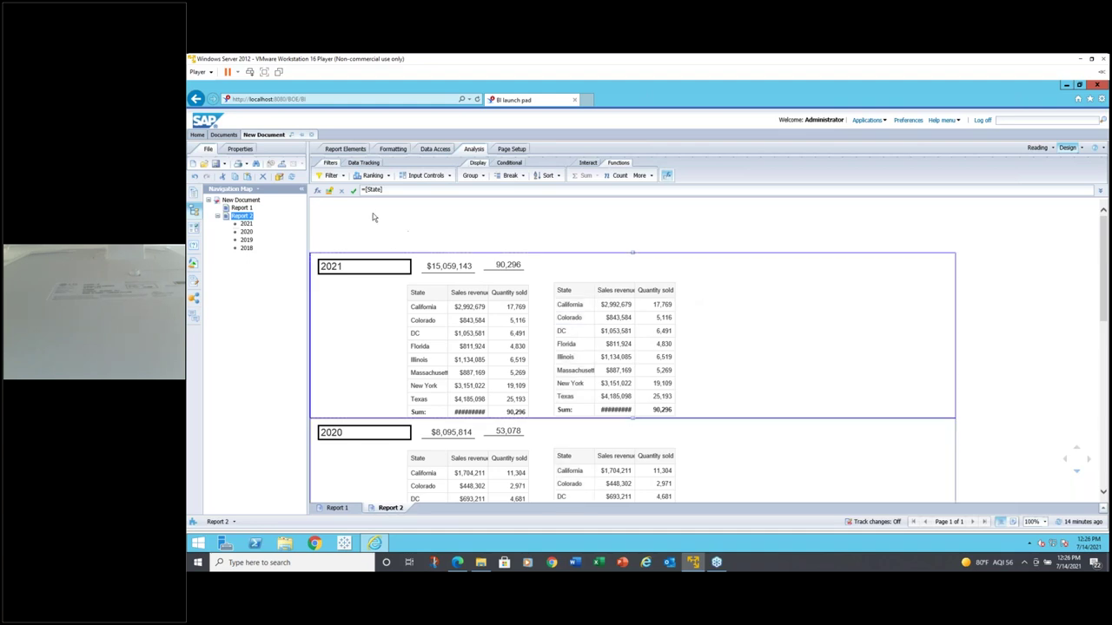
left_click(292, 178)
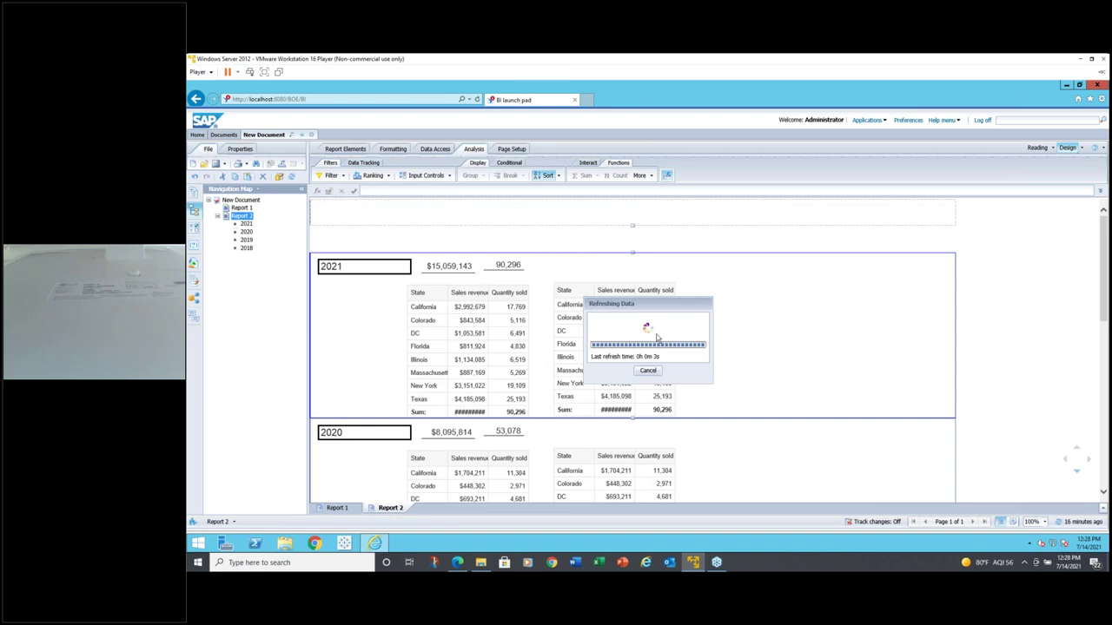
left_click(648, 371)
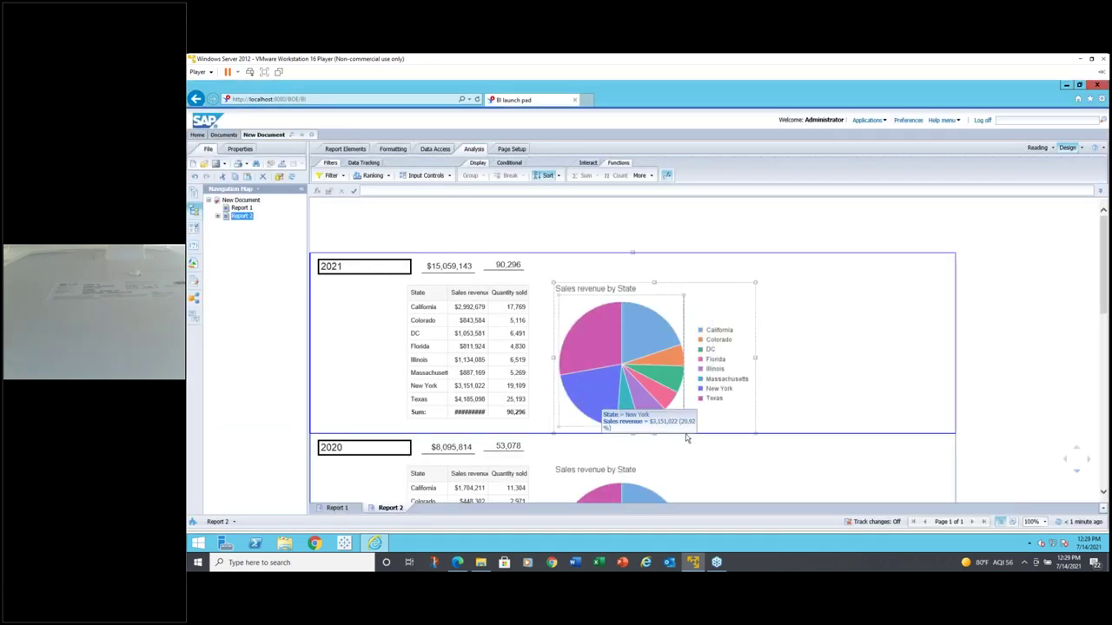
Try to make the Sales revenue by State pie chart in the 2021 section slightly smaller from its corner
left_click(752, 434)
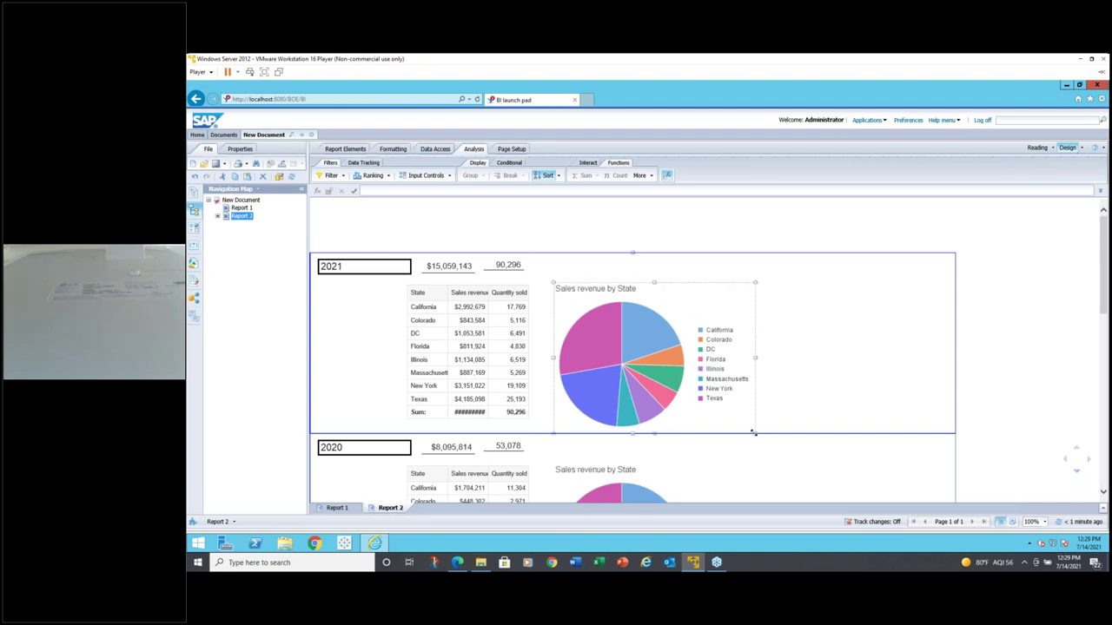
left_click_drag(753, 432, 743, 423)
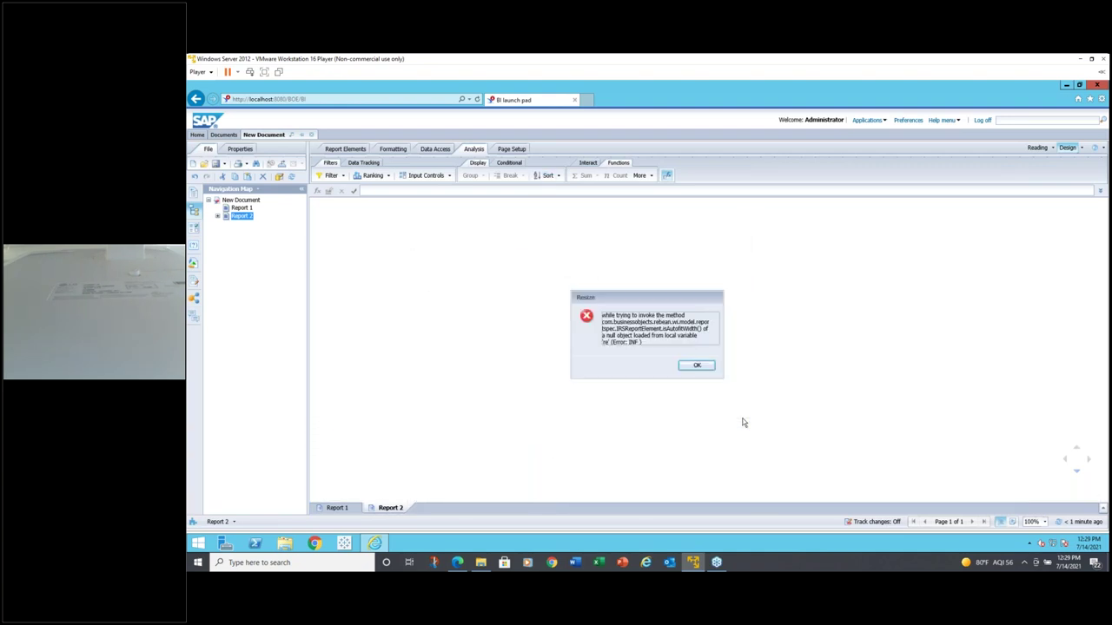
left_click(697, 366)
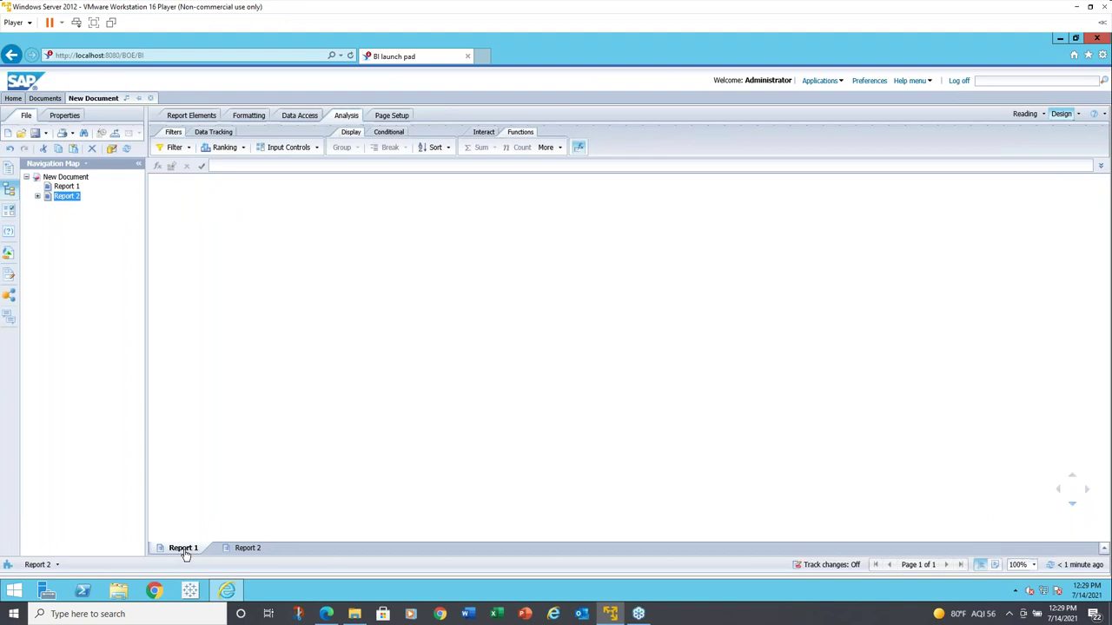
Try to bring back the blank Report 2 by reselecting it, listing the Available Objects and refreshing the document's data
left_click(240, 549)
left_click(8, 253)
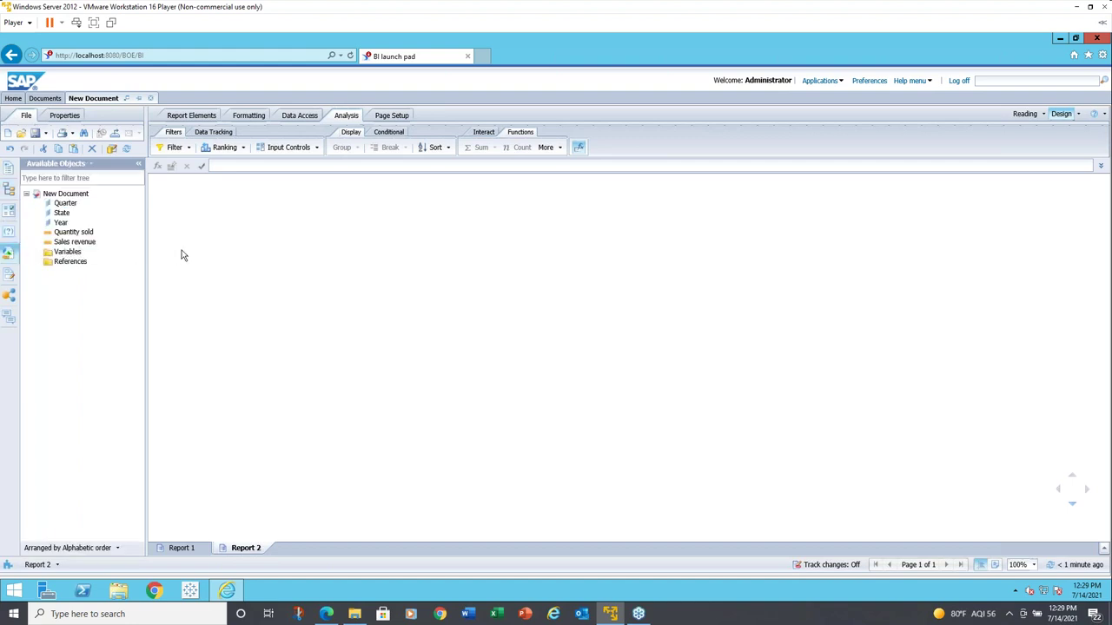
left_click(126, 148)
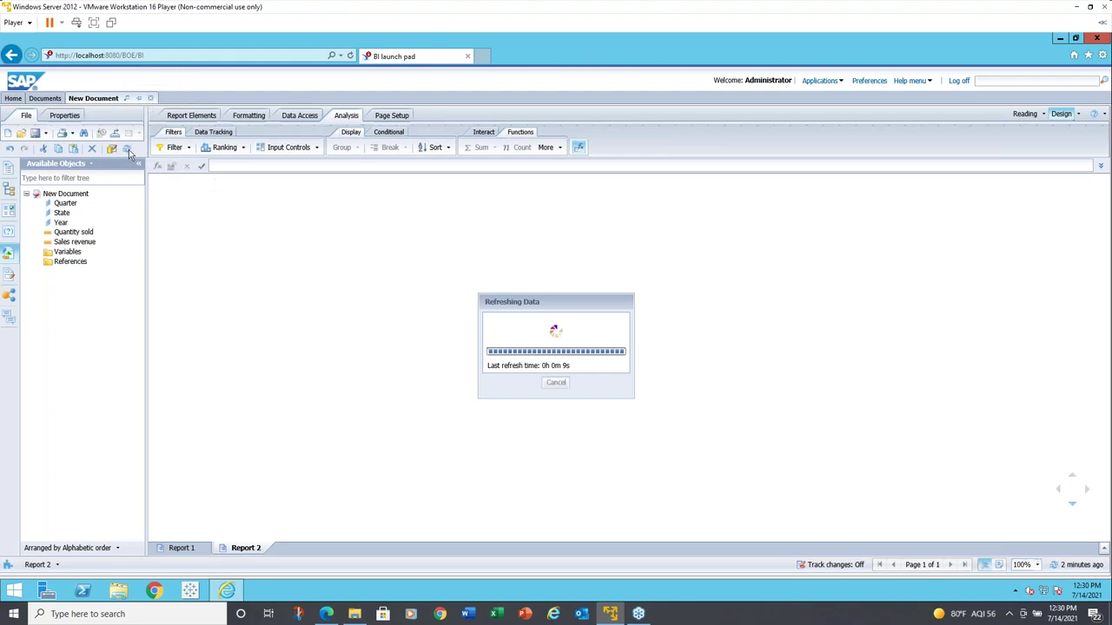
Close the document, discarding its unsaved modifications, and launch Web Intelligence from the home page
left_click(150, 98)
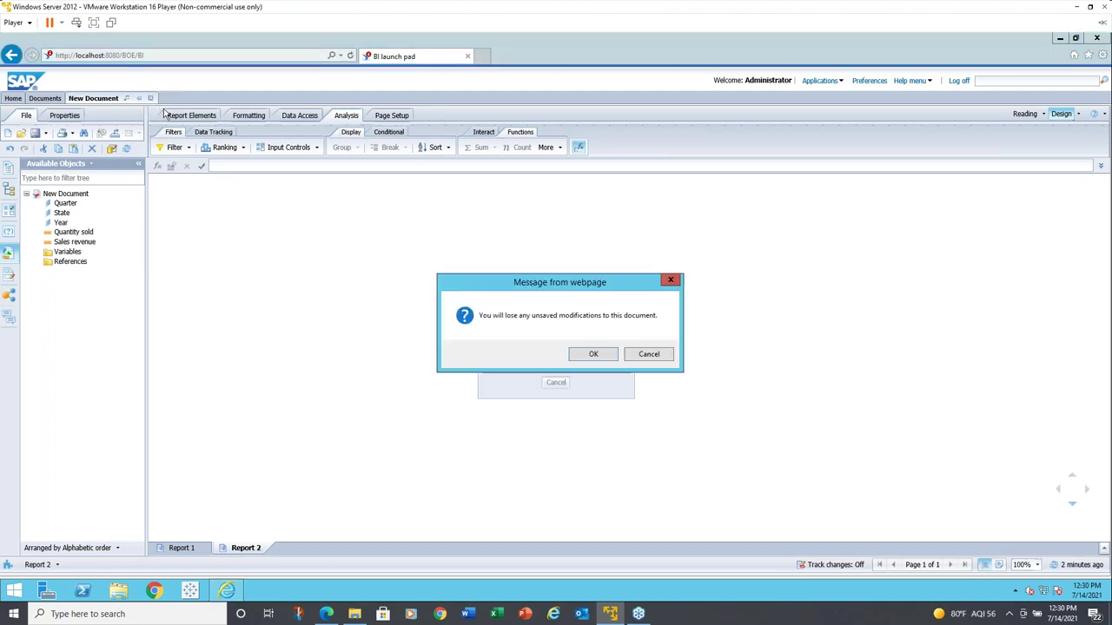
left_click(594, 354)
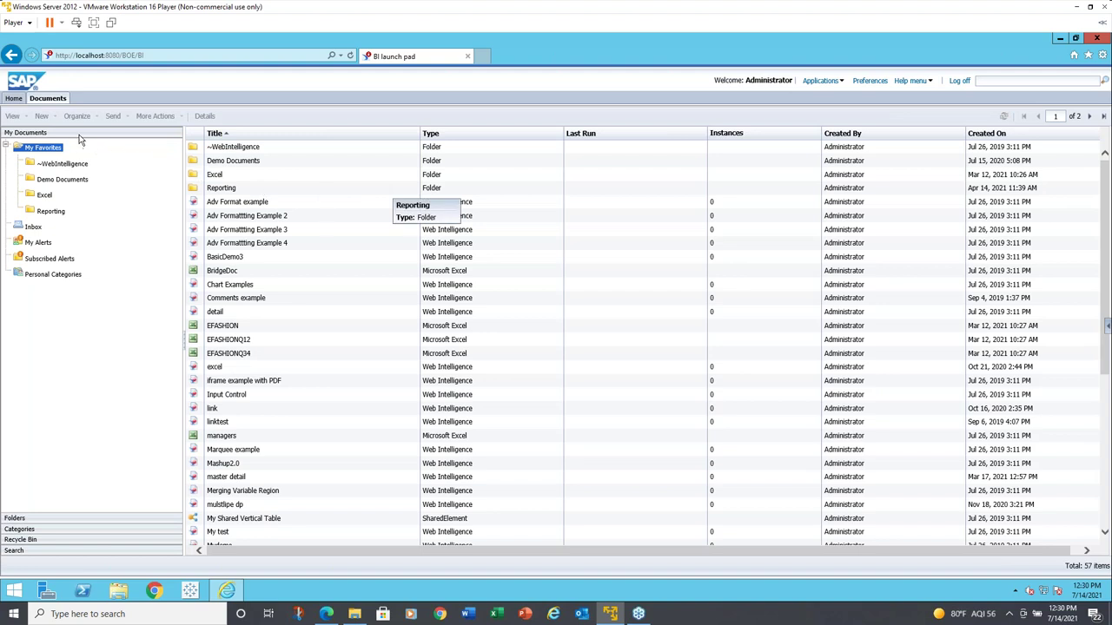
left_click(13, 98)
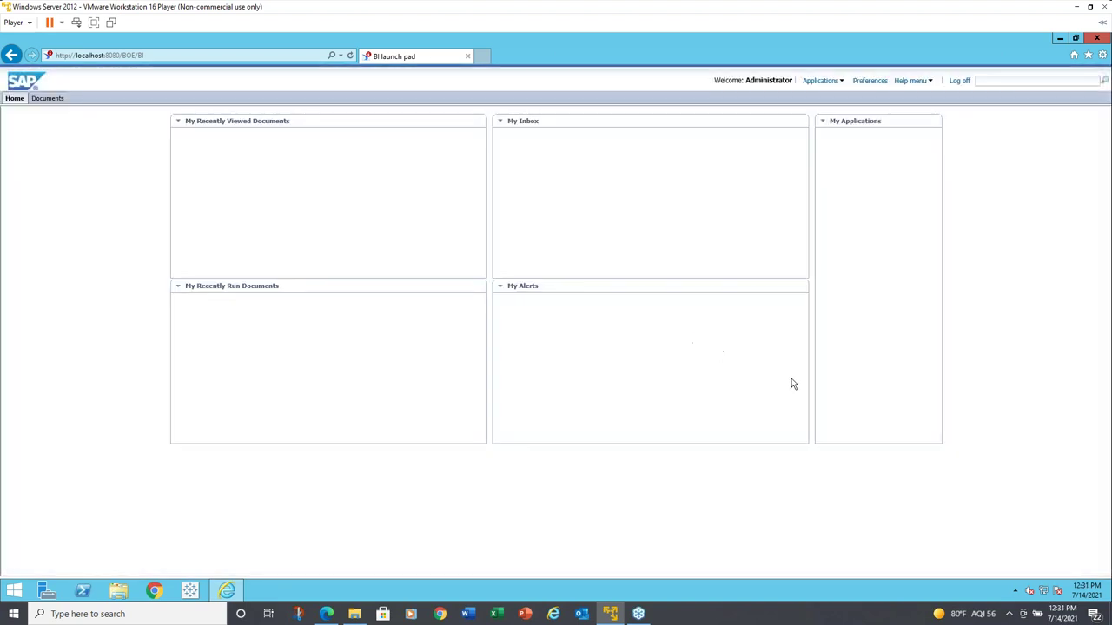
left_click(878, 388)
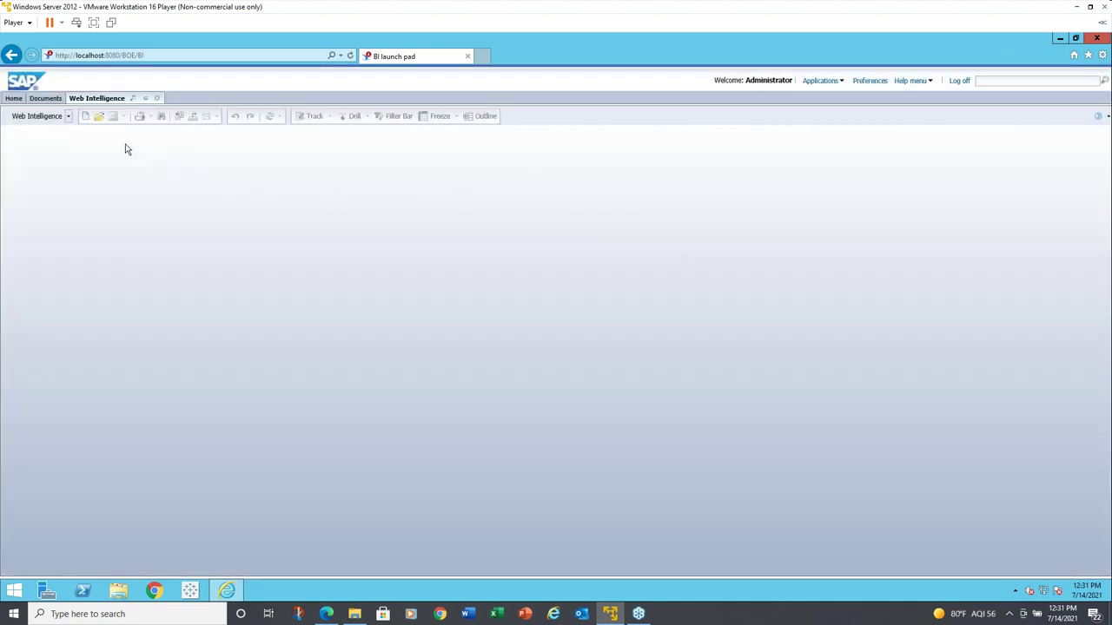
Create a new document with a universe as its data source, using the efashion universe from the Training Universes folder
left_click(86, 117)
left_click(92, 132)
left_click(482, 279)
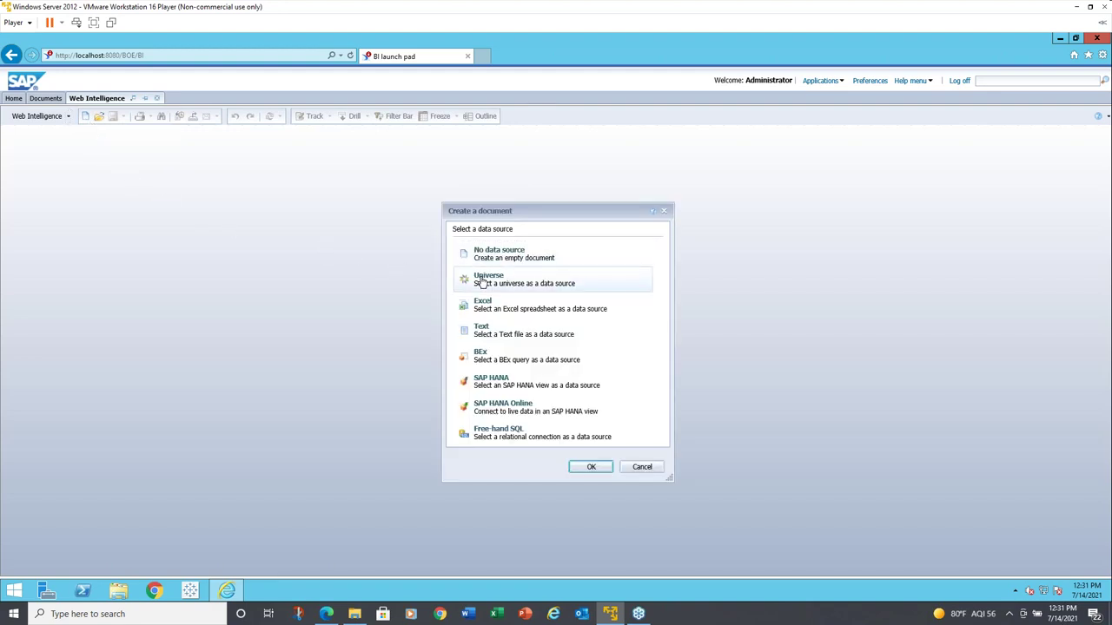
left_click(592, 468)
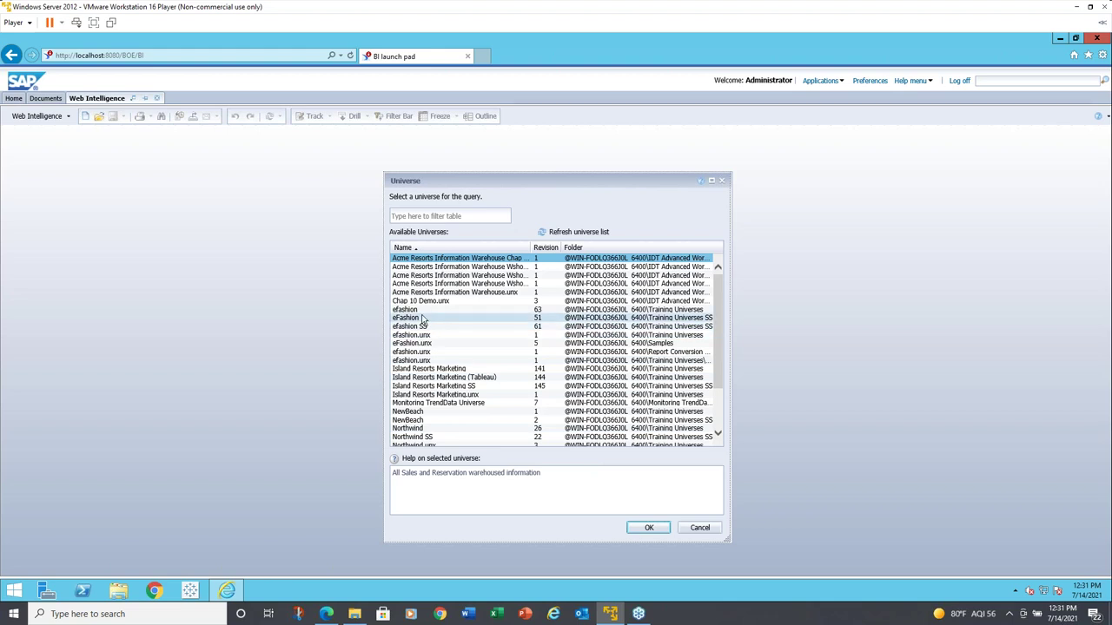
left_click(418, 310)
left_click(420, 311)
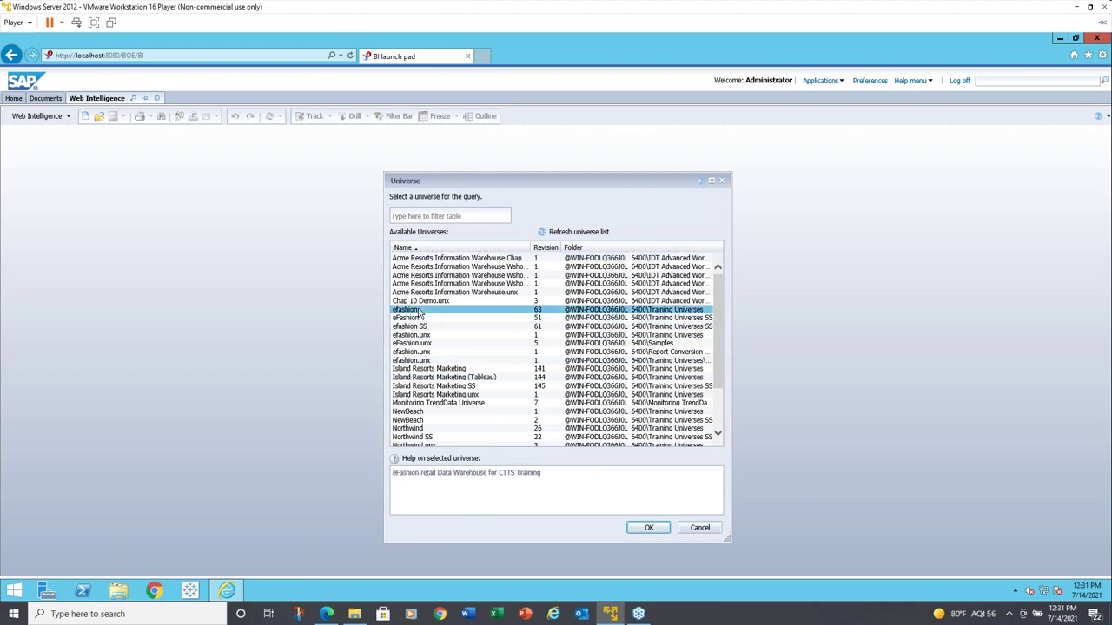
double_click(422, 311)
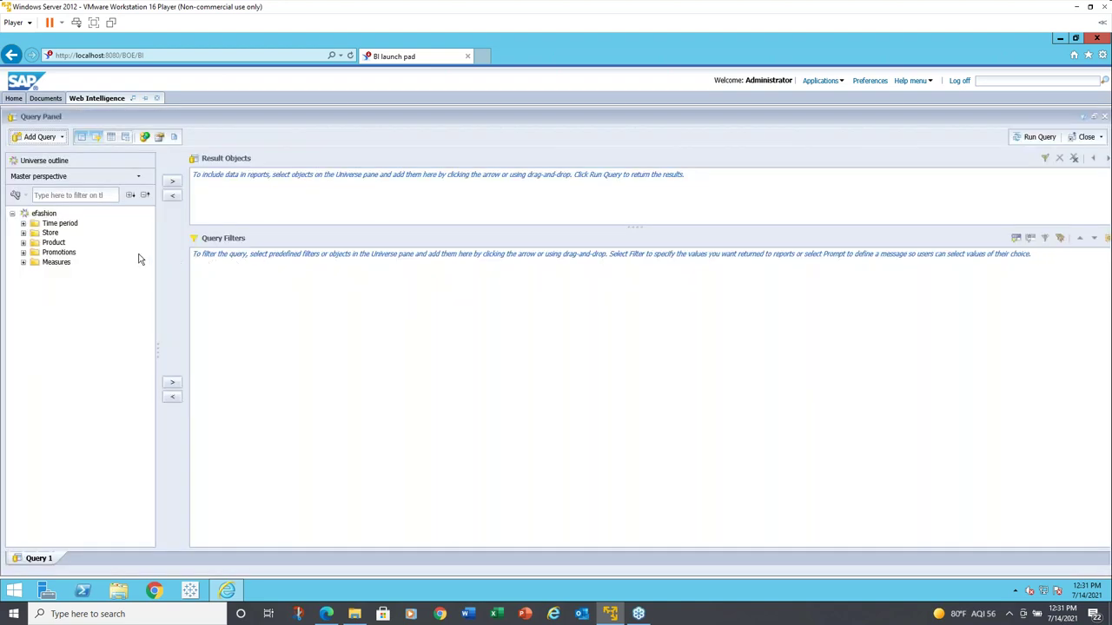
Add Year, State and all the objects of the Measures folder to the query's result objects
left_click(23, 223)
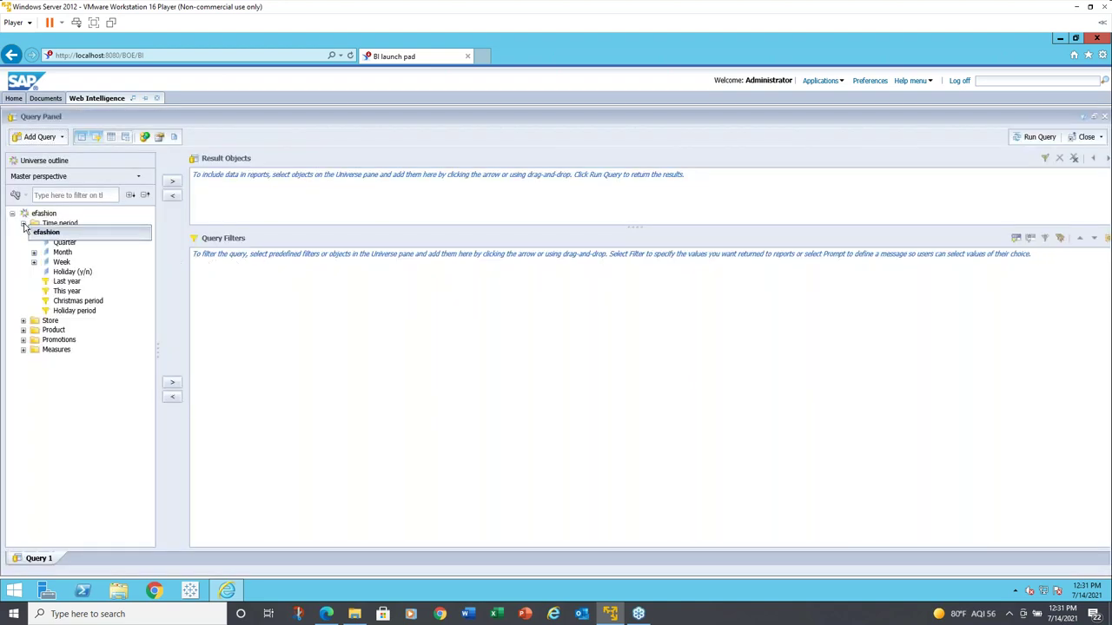
double_click(59, 233)
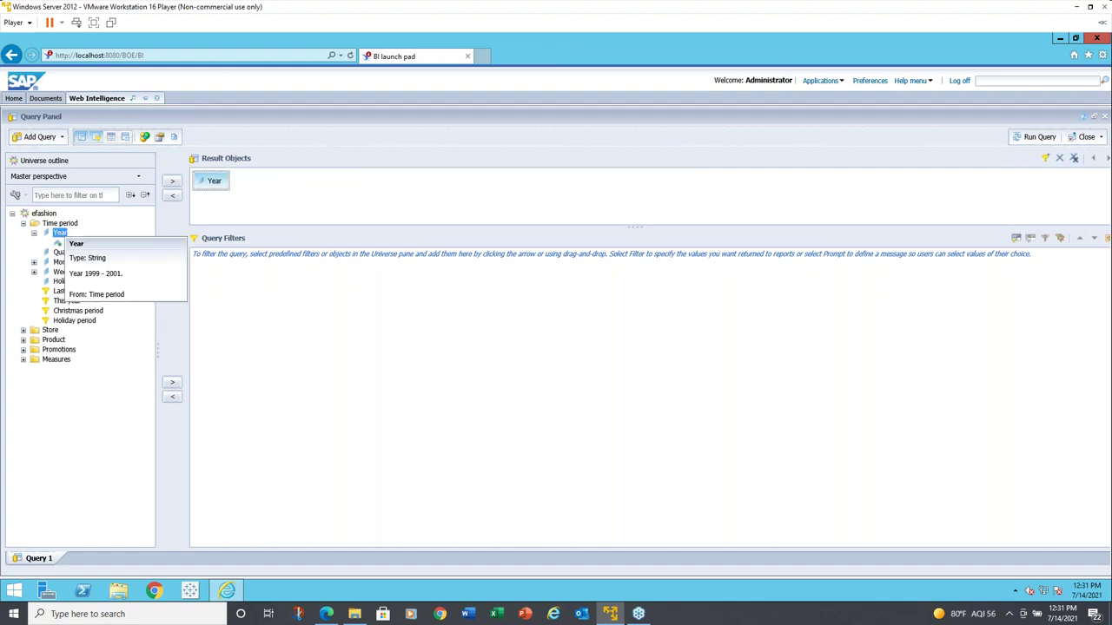
left_click(23, 330)
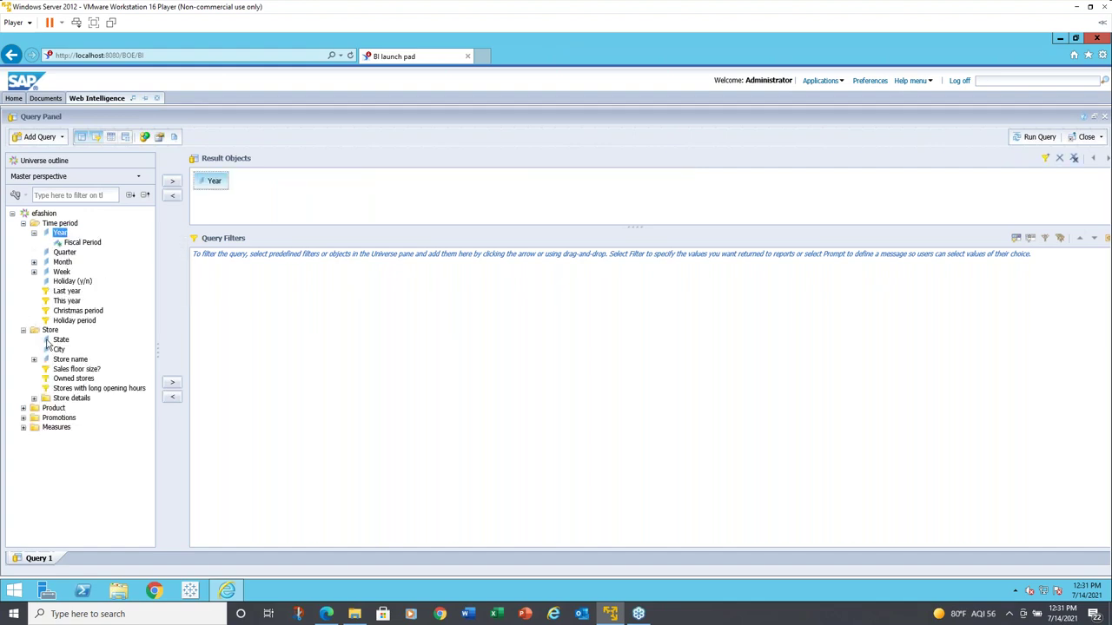
left_click(61, 340)
double_click(62, 341)
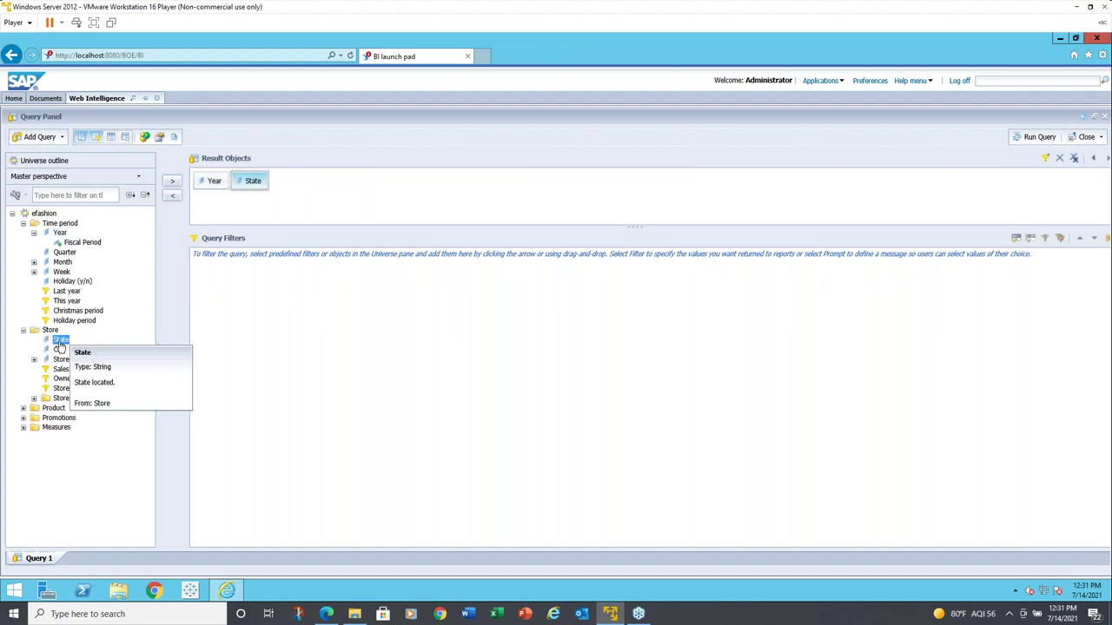
left_click(55, 429)
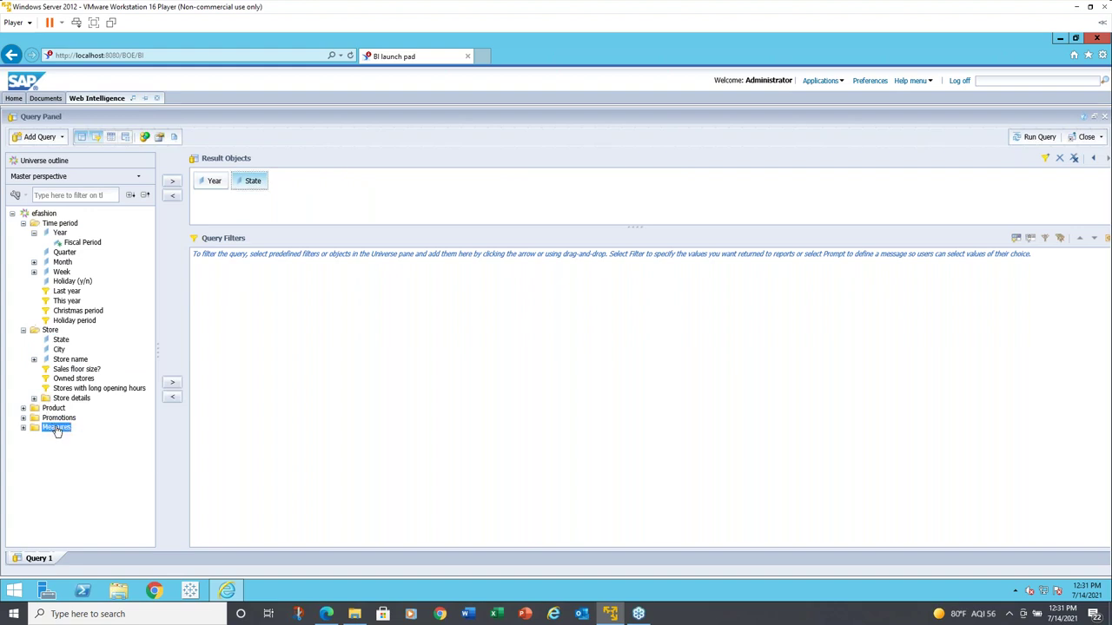
double_click(56, 428)
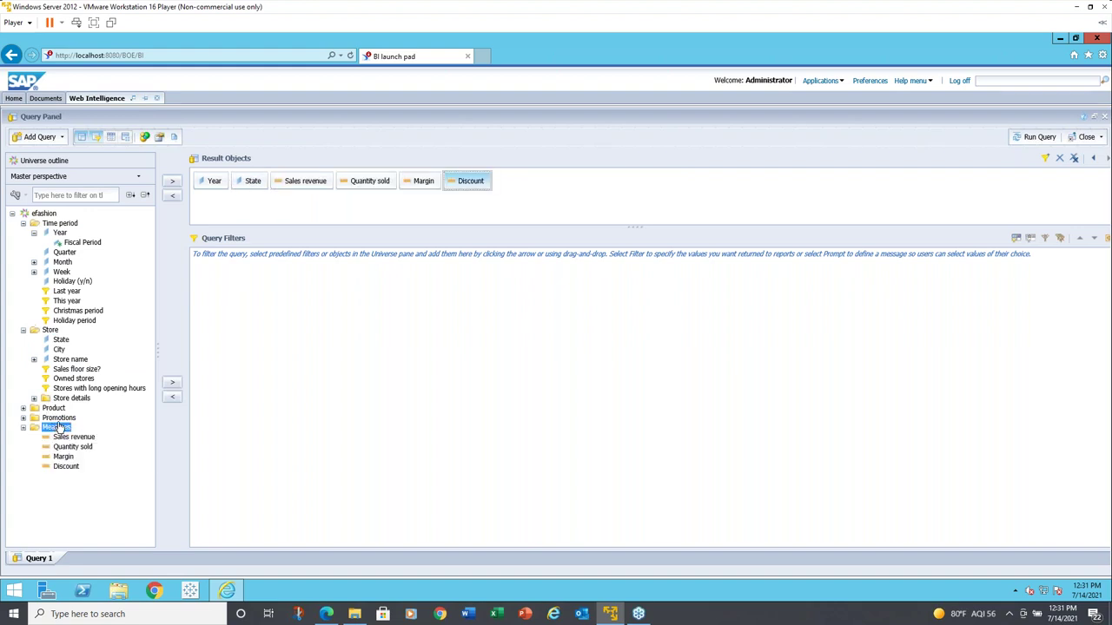
Remove Margin and Discount from the result objects and run the query
left_click_drag(421, 187, 122, 232)
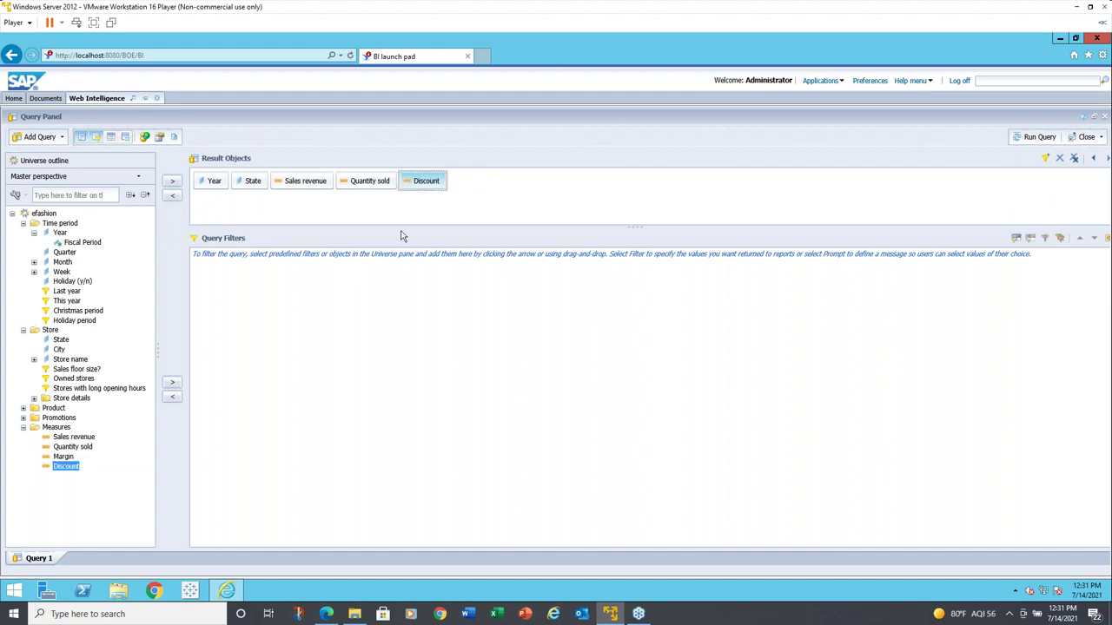
left_click_drag(427, 182, 133, 228)
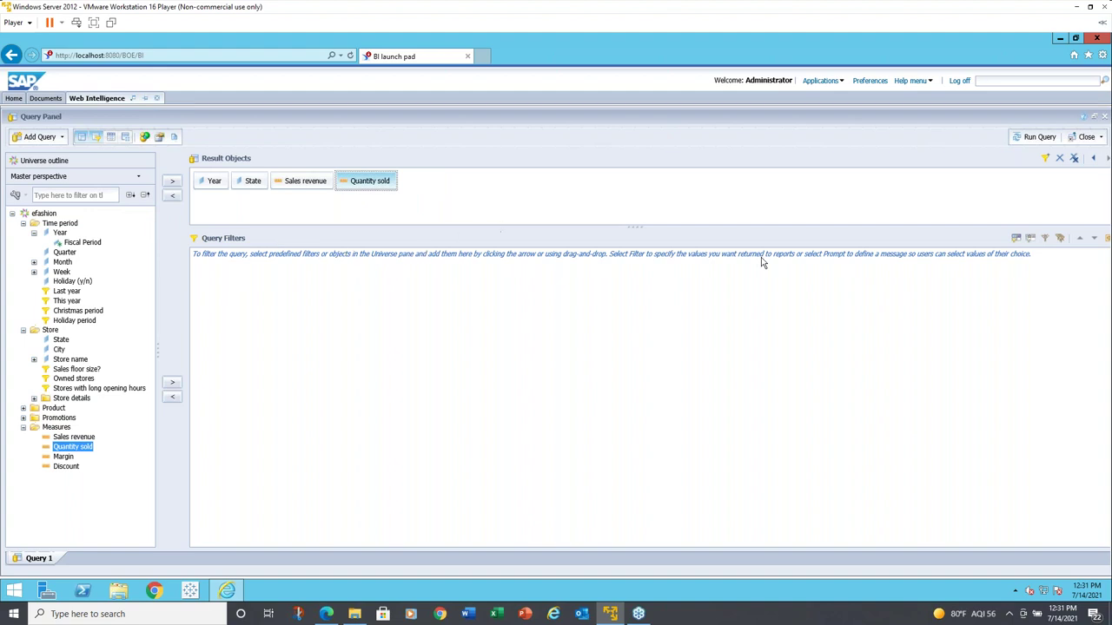
left_click(1033, 138)
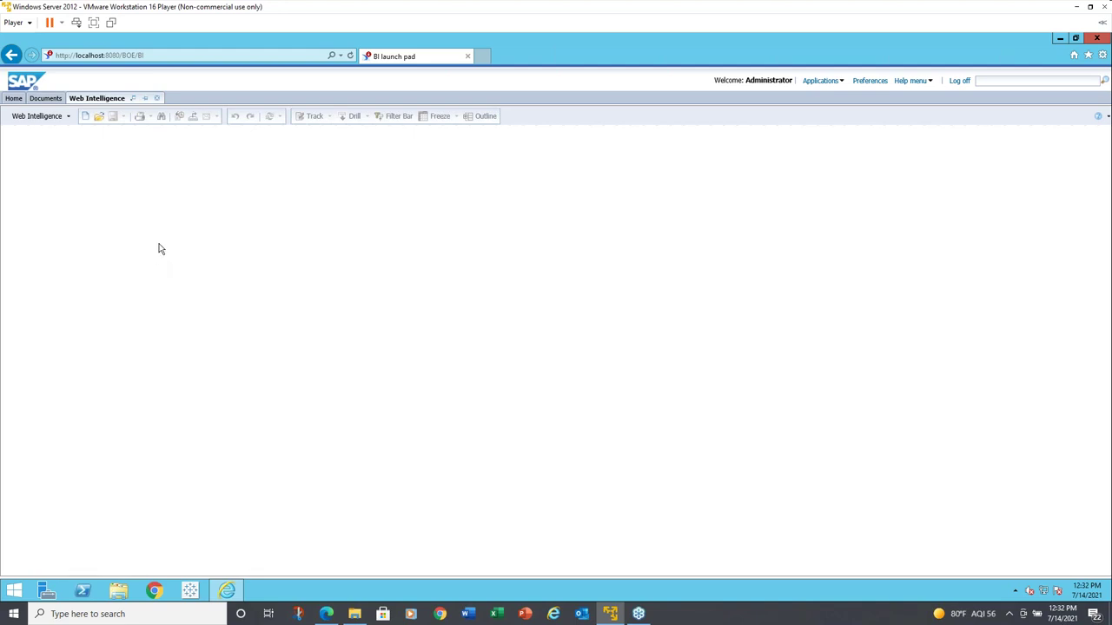
left_click(84, 116)
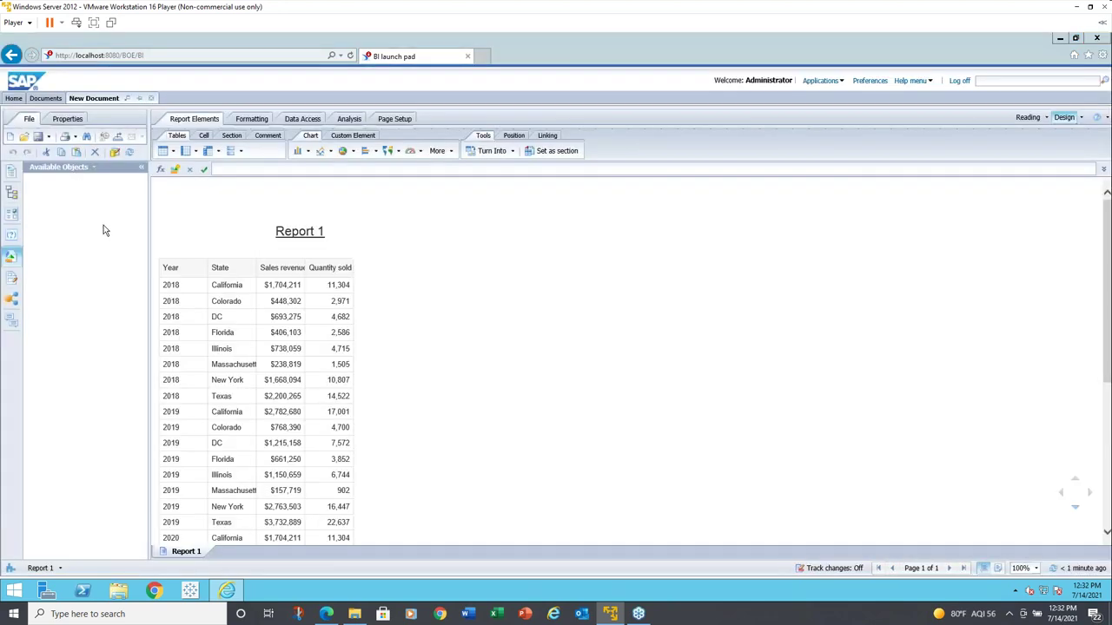
Swap the Year and State columns in the Report 1 table so State comes first, and insert a break on State
left_click(222, 289)
left_click(188, 288)
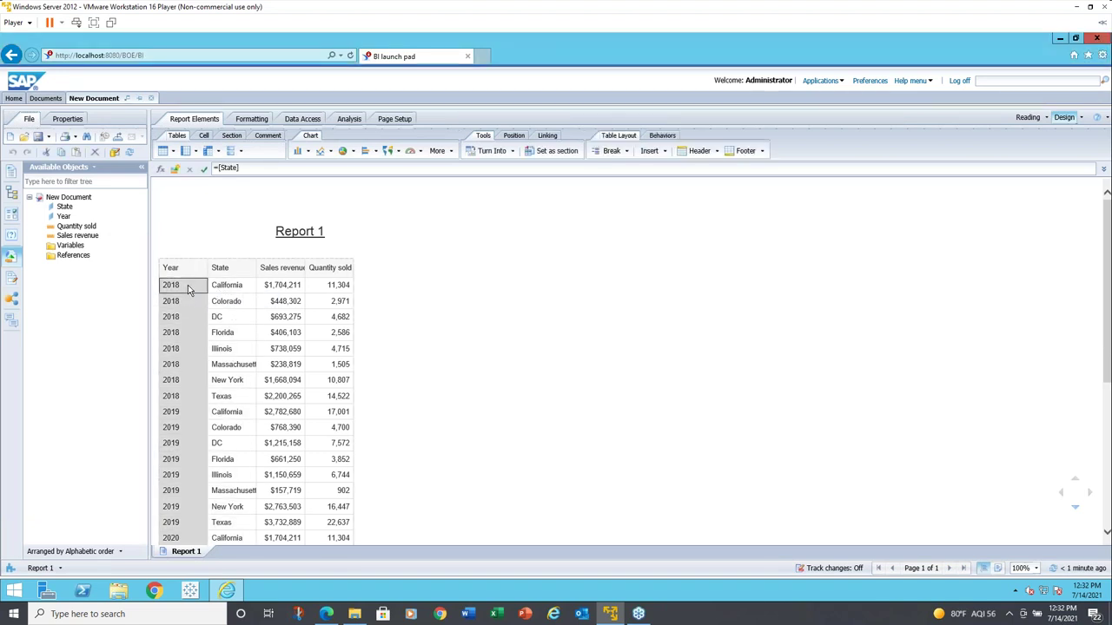
left_click_drag(187, 289, 261, 271)
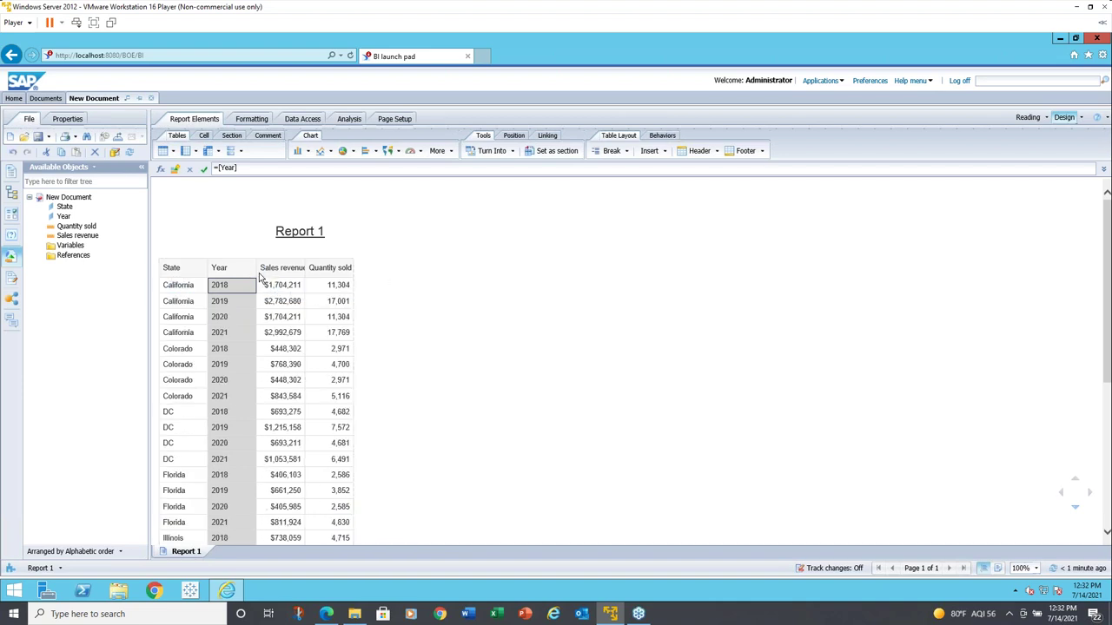
left_click(204, 290)
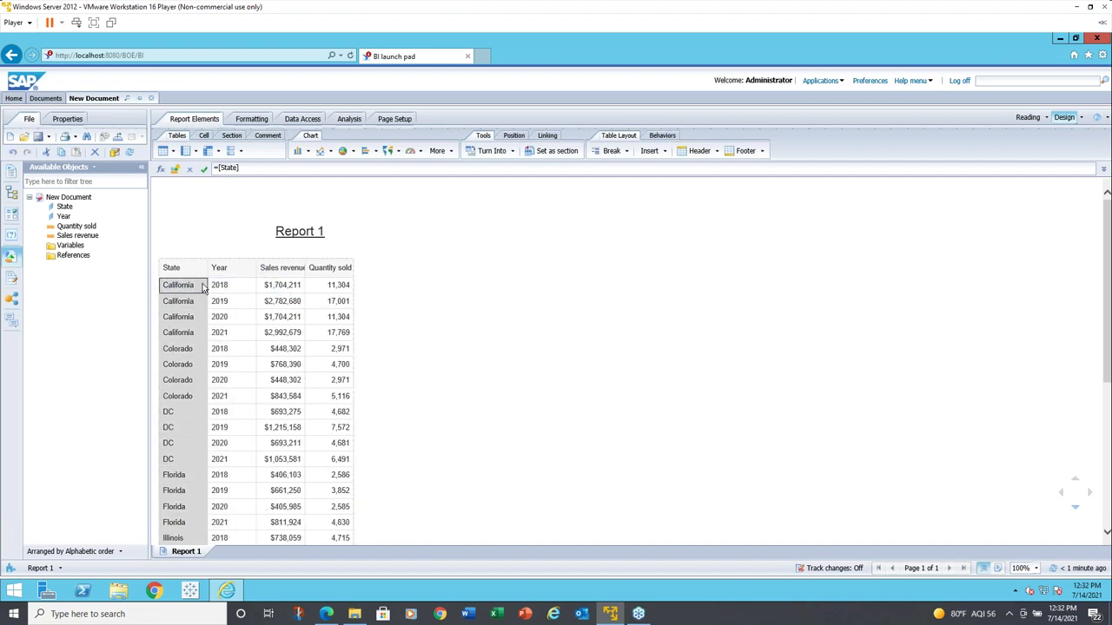
left_click(351, 120)
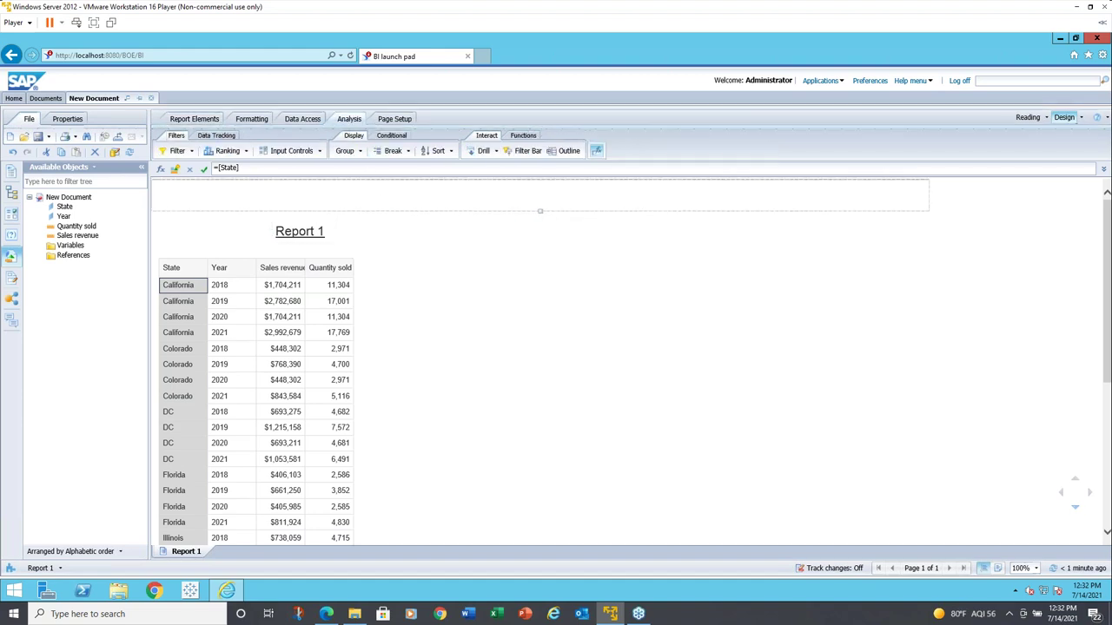
left_click(391, 152)
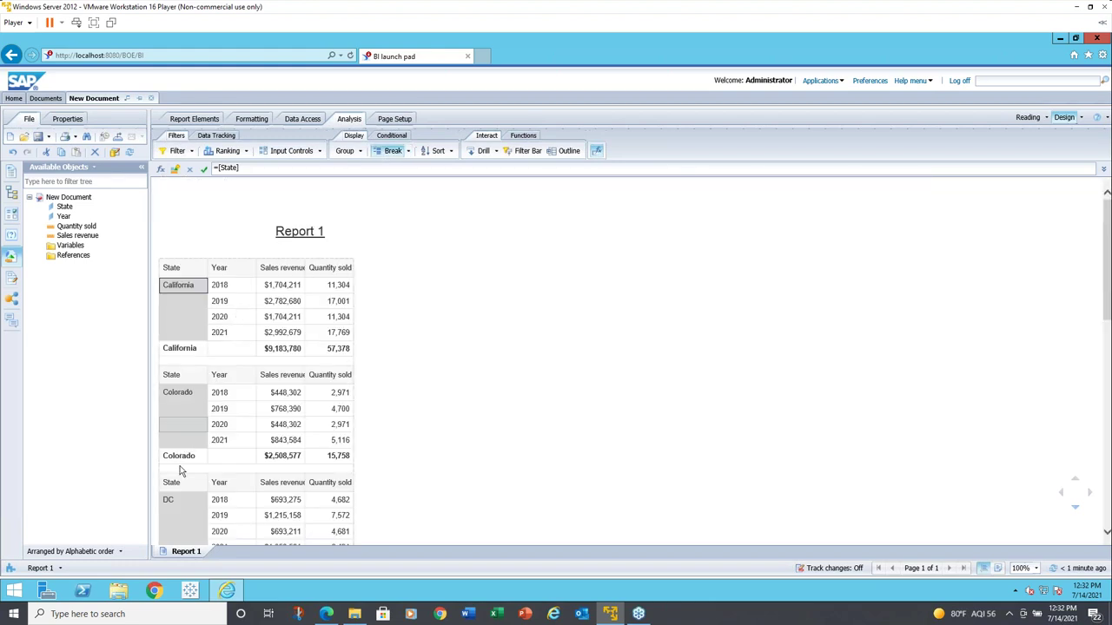
Add a new blank report to the document, look back at Report 1 and return to the new report
right_click(178, 553)
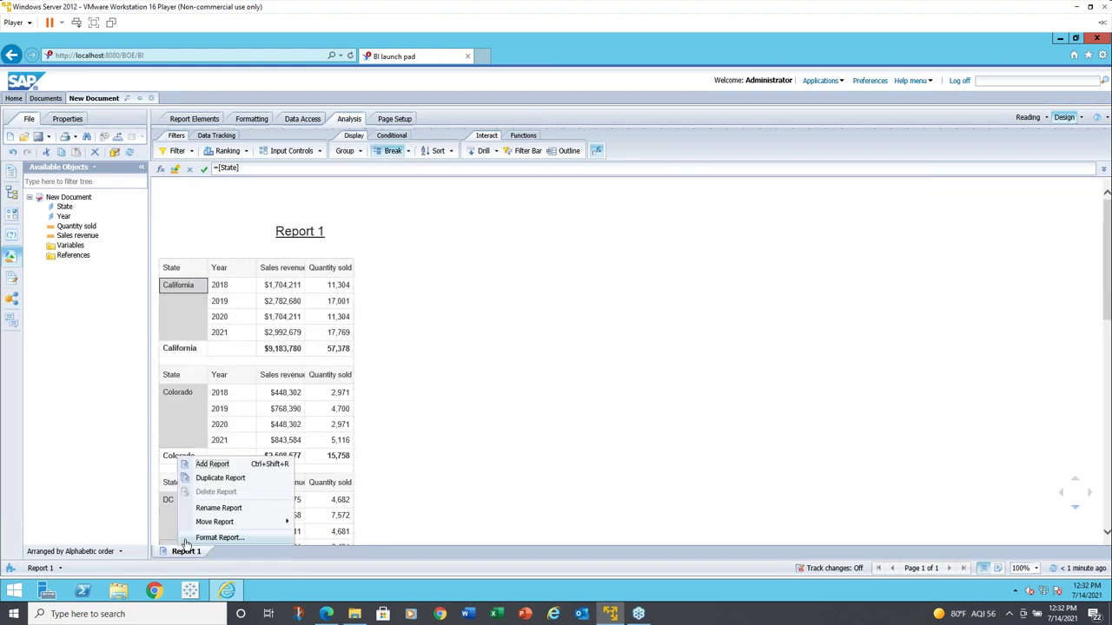
left_click(213, 465)
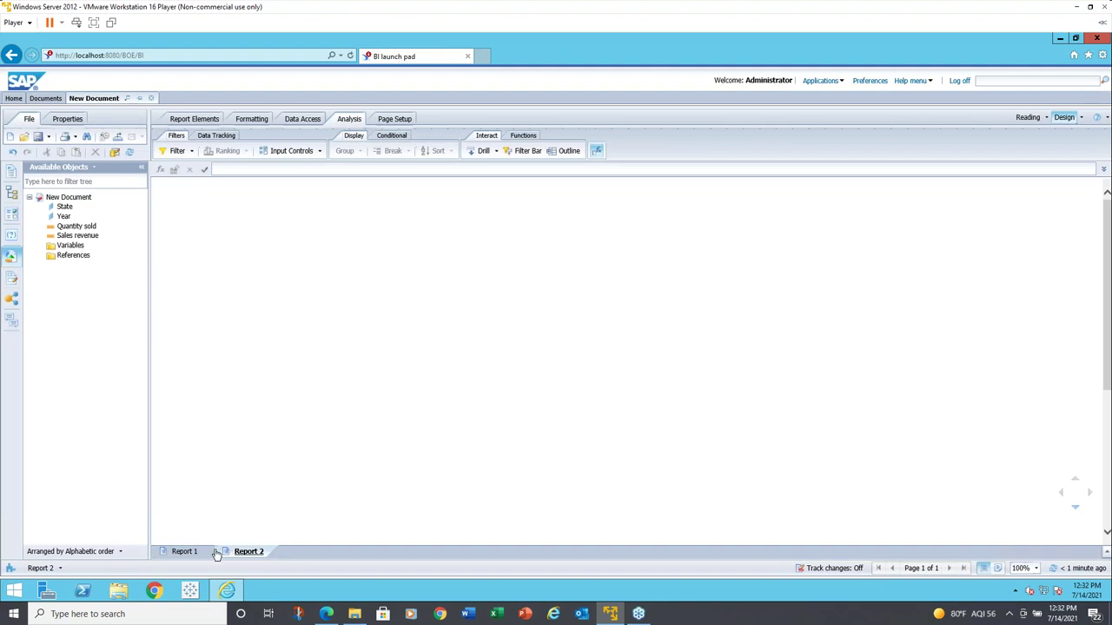
left_click(198, 551)
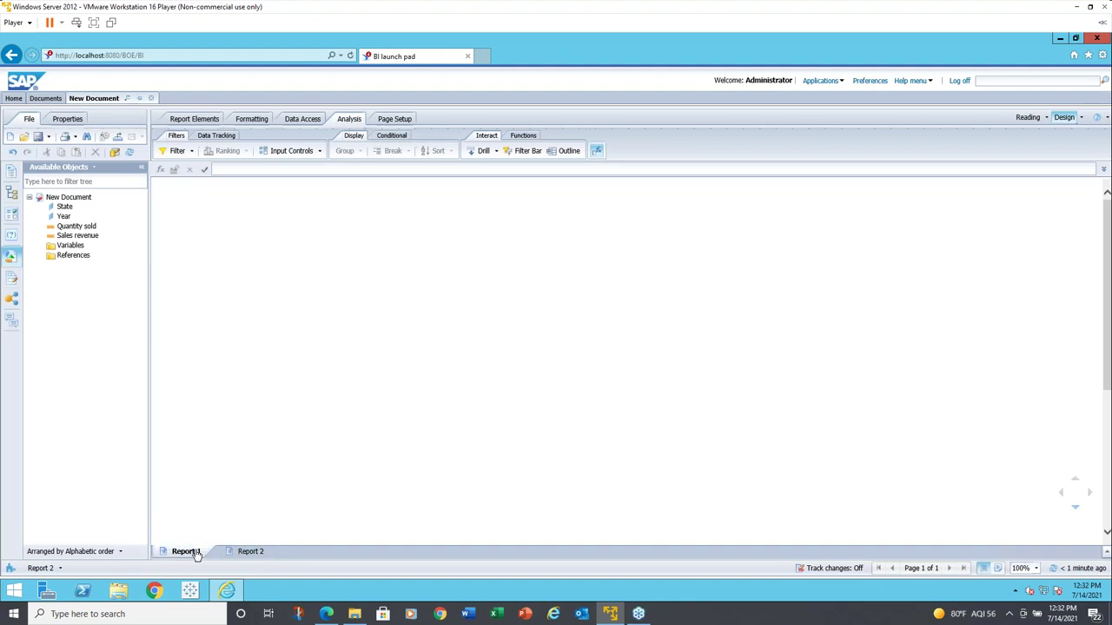
left_click(245, 554)
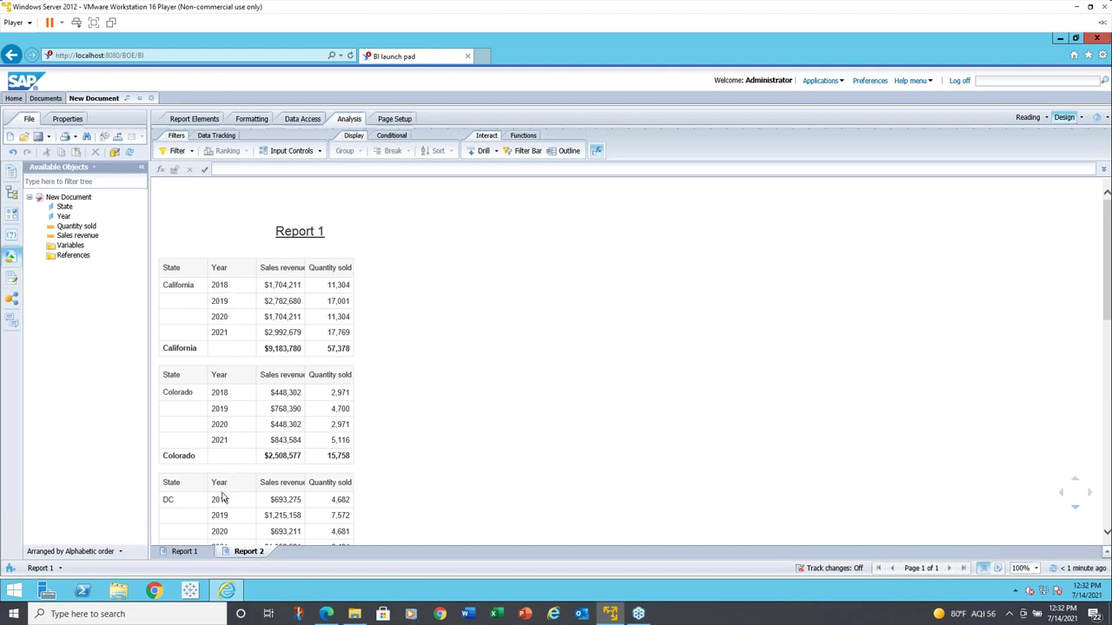
left_click(238, 554)
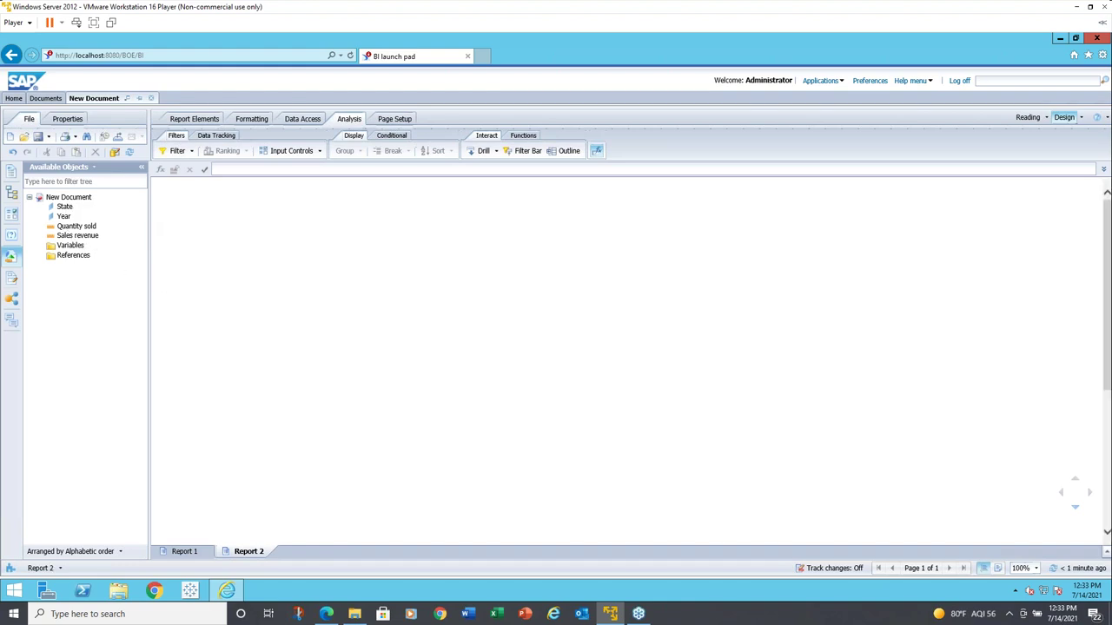
Build a table in the blank Report 2 from the State, Year, Sales revenue and Quantity sold objects
left_click_drag(64, 207, 192, 245)
left_click(64, 217)
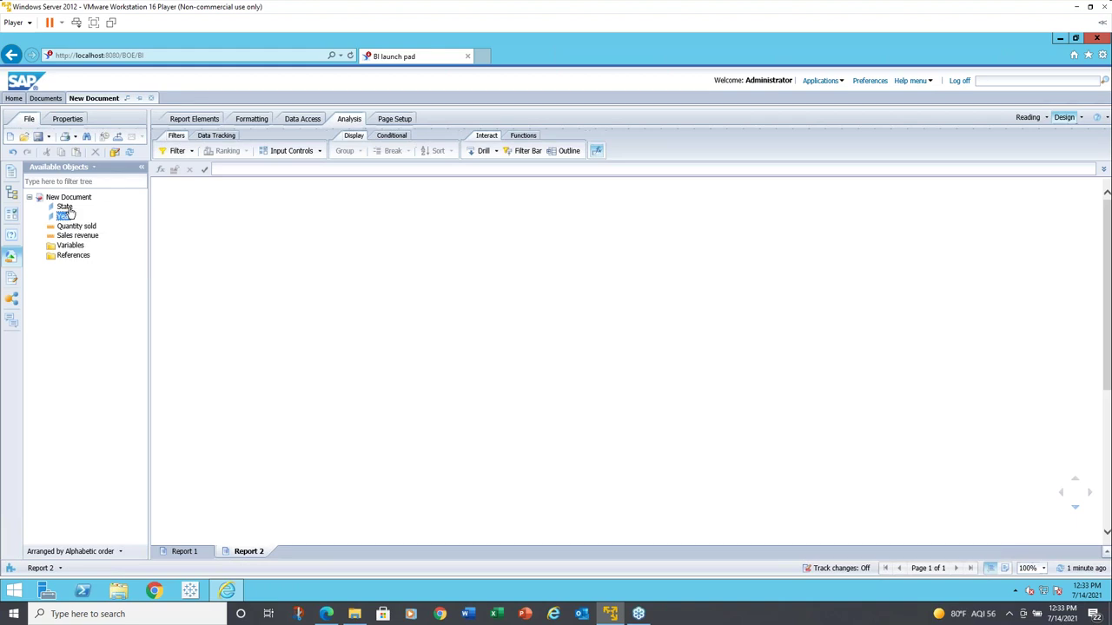
left_click(64, 206, "ctrl")
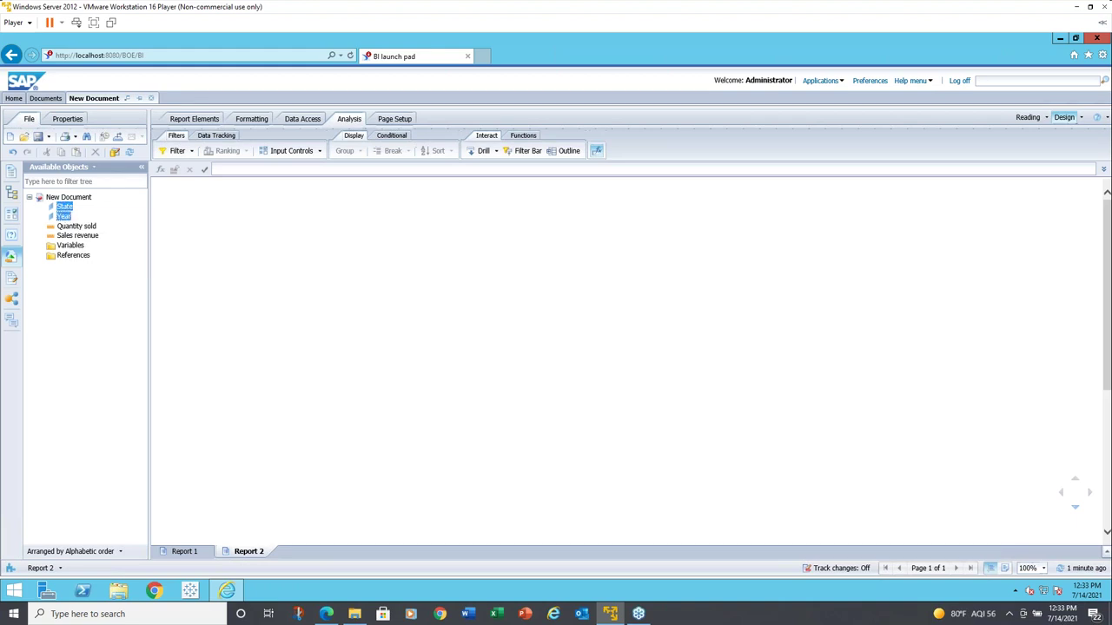
left_click(73, 237, "ctrl")
left_click(72, 226, "ctrl")
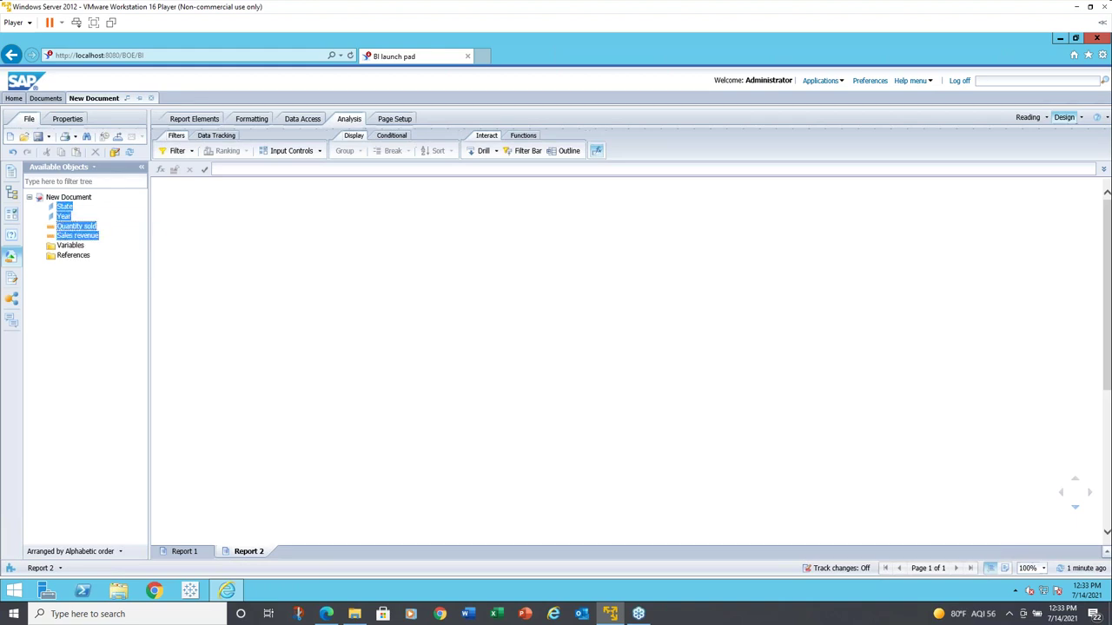
left_click_drag(74, 226, 205, 233)
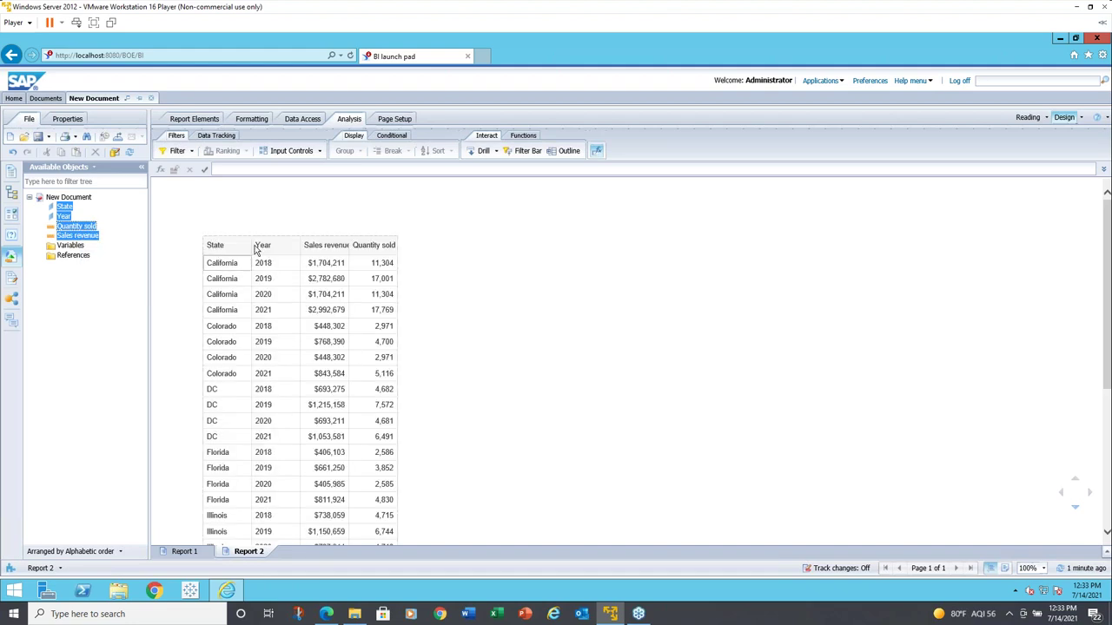
Turn the table's State column into a section and move the remaining table up closer beneath the State heading
left_click(270, 279)
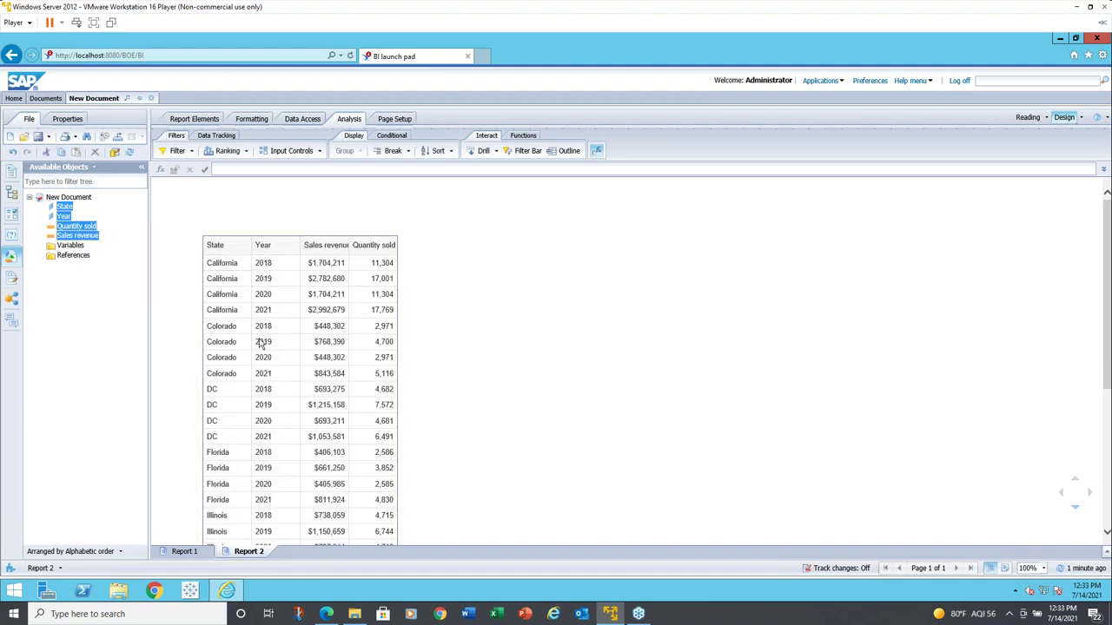
left_click_drag(231, 387, 222, 311)
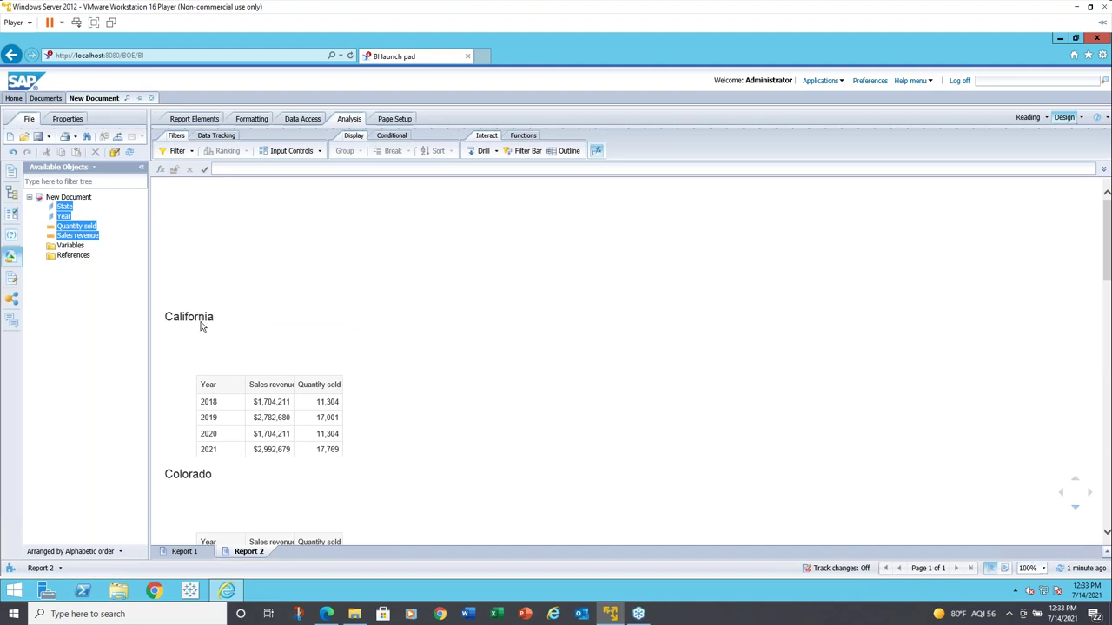
left_click_drag(228, 376, 258, 343)
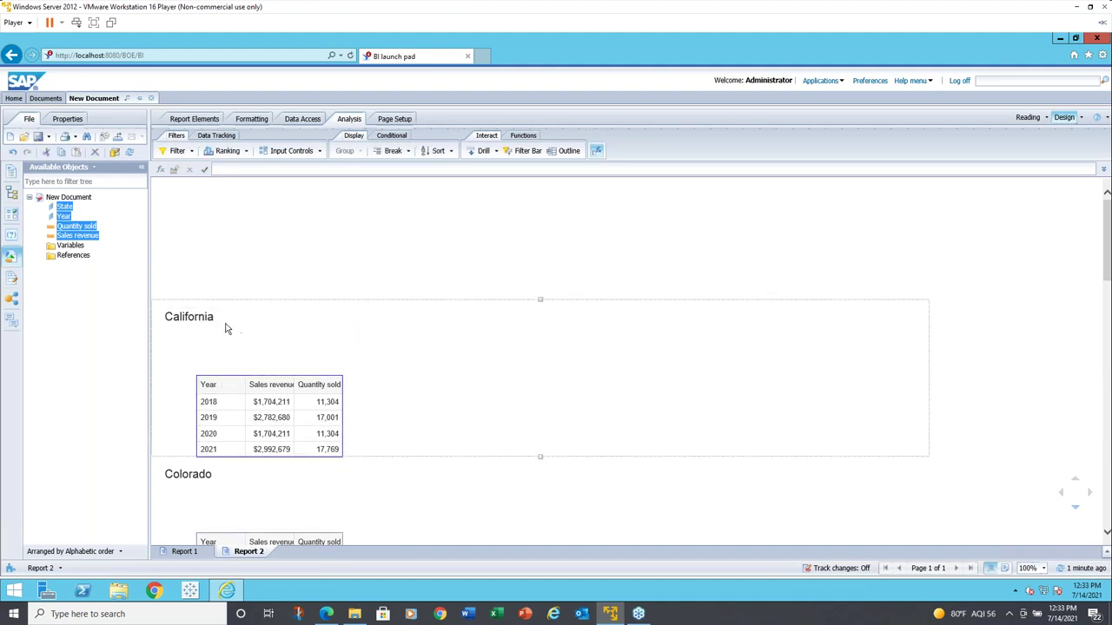
Apply a thick black outline border to the State section heading cell
left_click(226, 319)
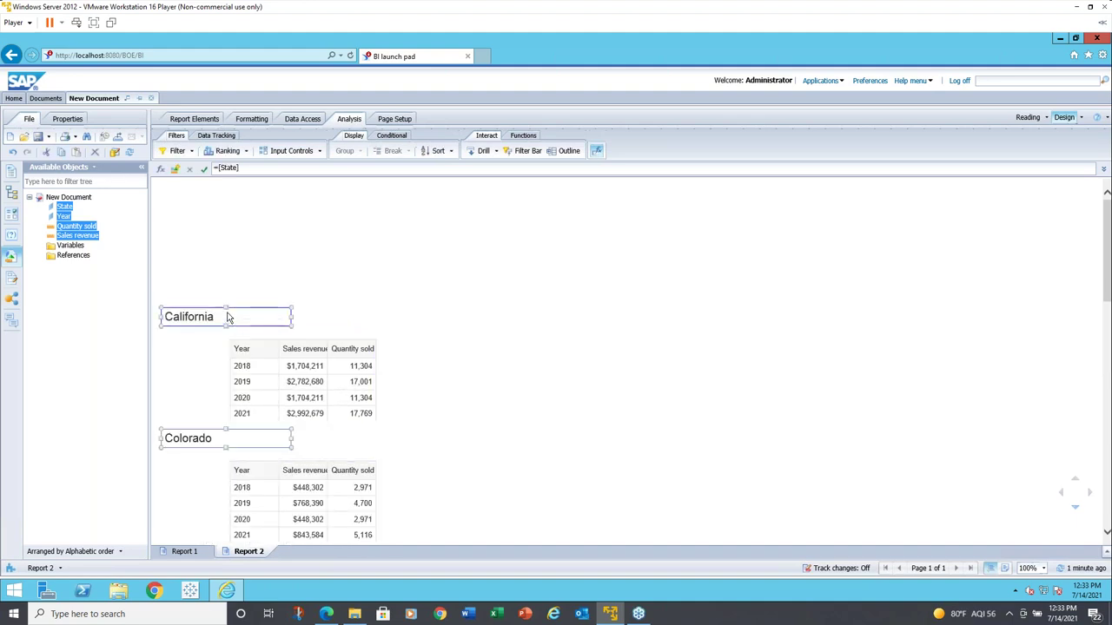
left_click(251, 119)
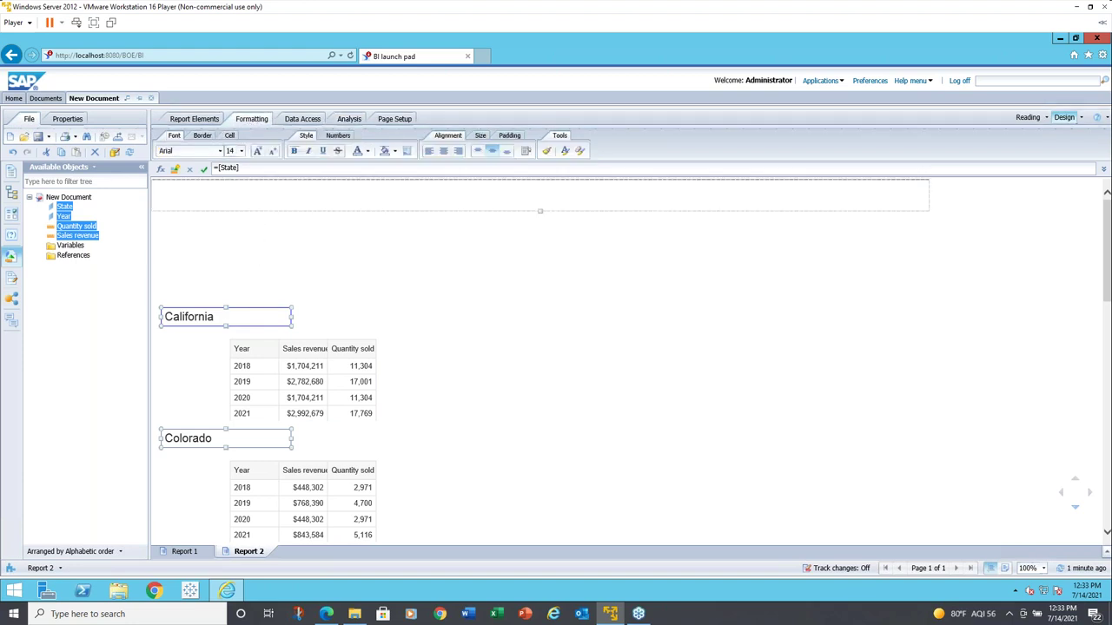
left_click(202, 136)
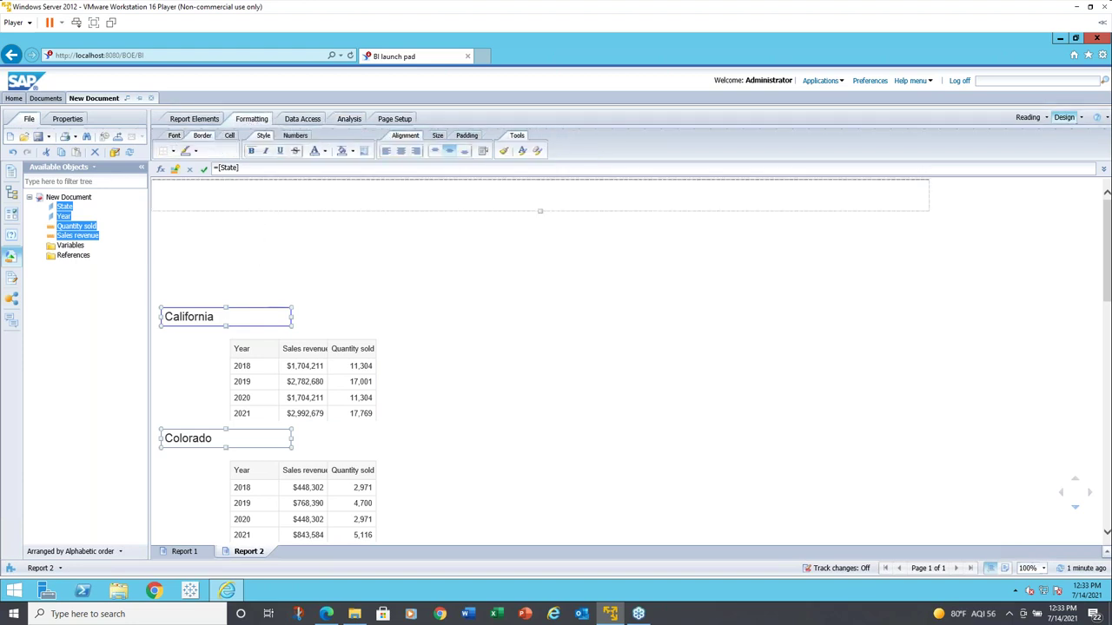
left_click(174, 152)
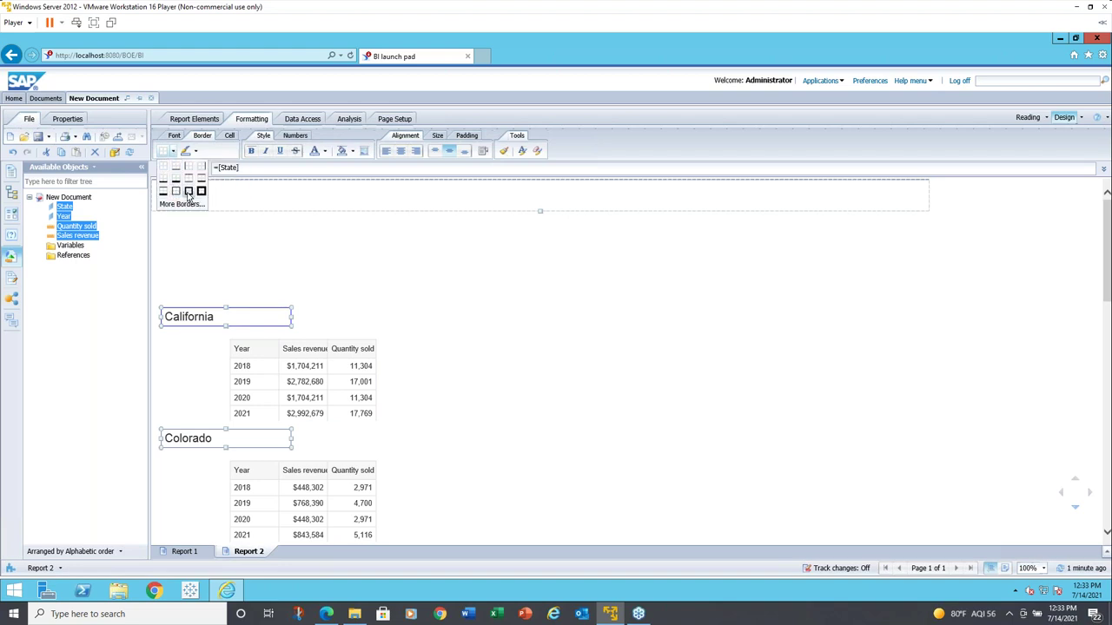
left_click(188, 193)
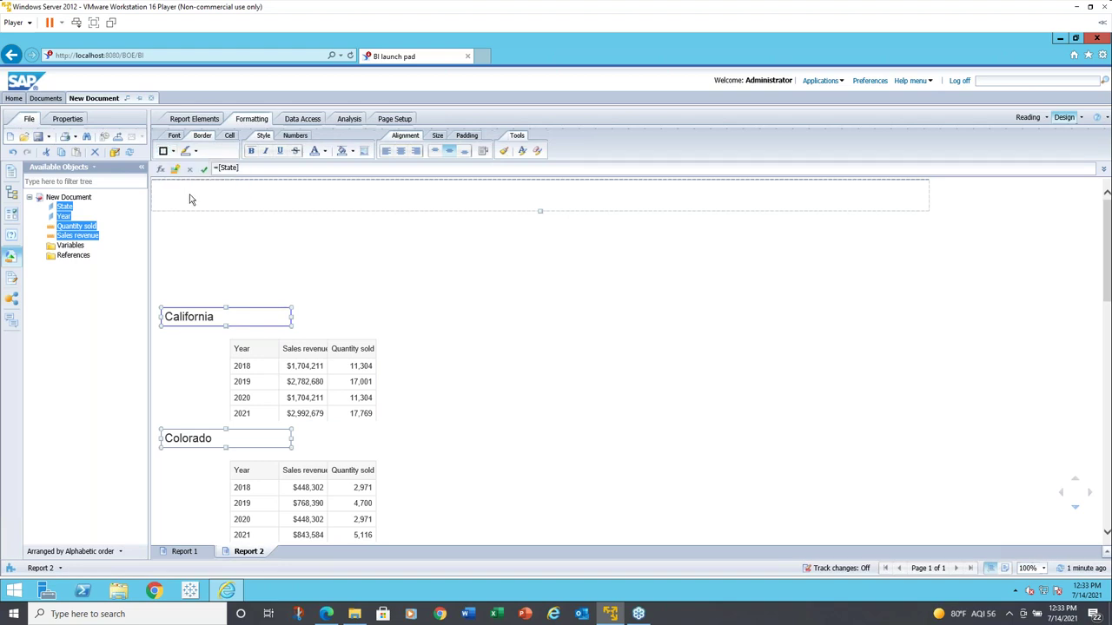
left_click(274, 278)
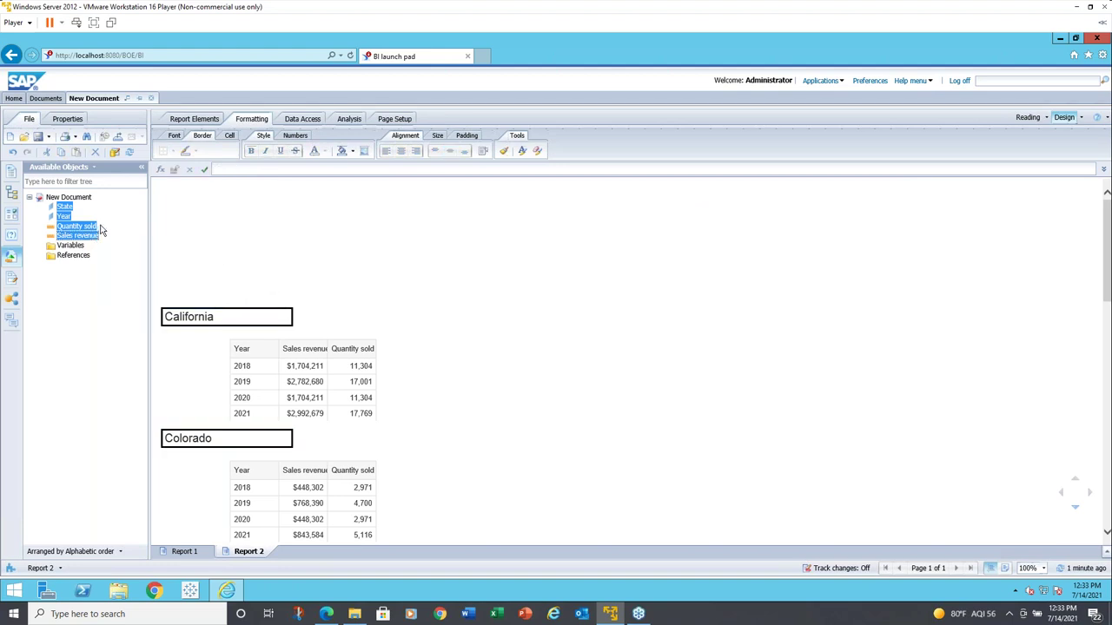
Place the Sales revenue object in the section header beside the State heading
left_click(89, 198)
left_click_drag(82, 236, 304, 311)
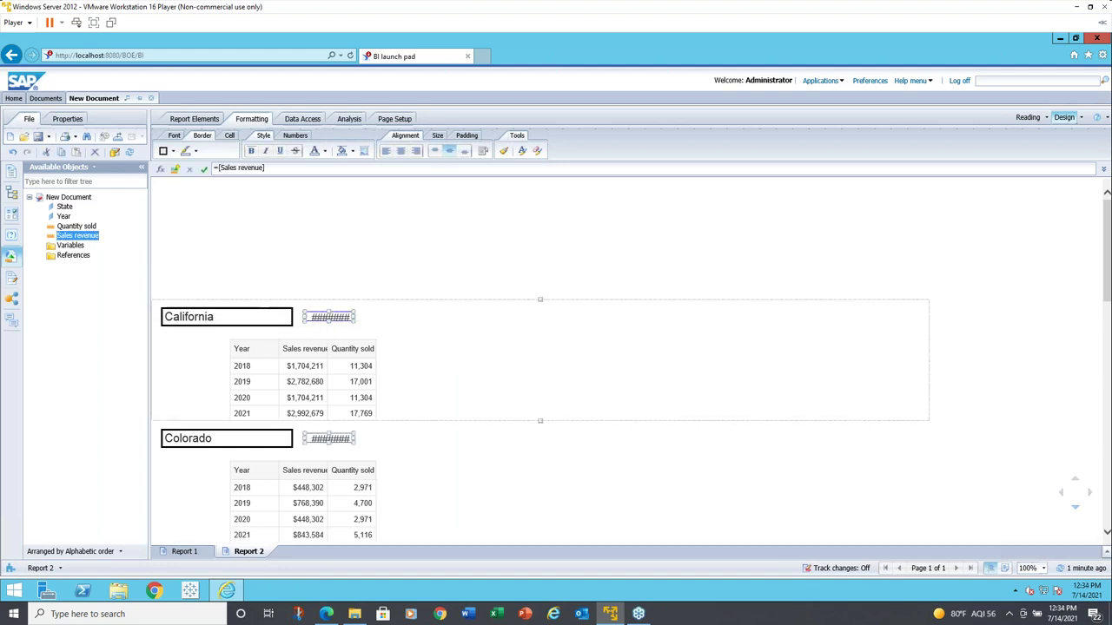
left_click(335, 326)
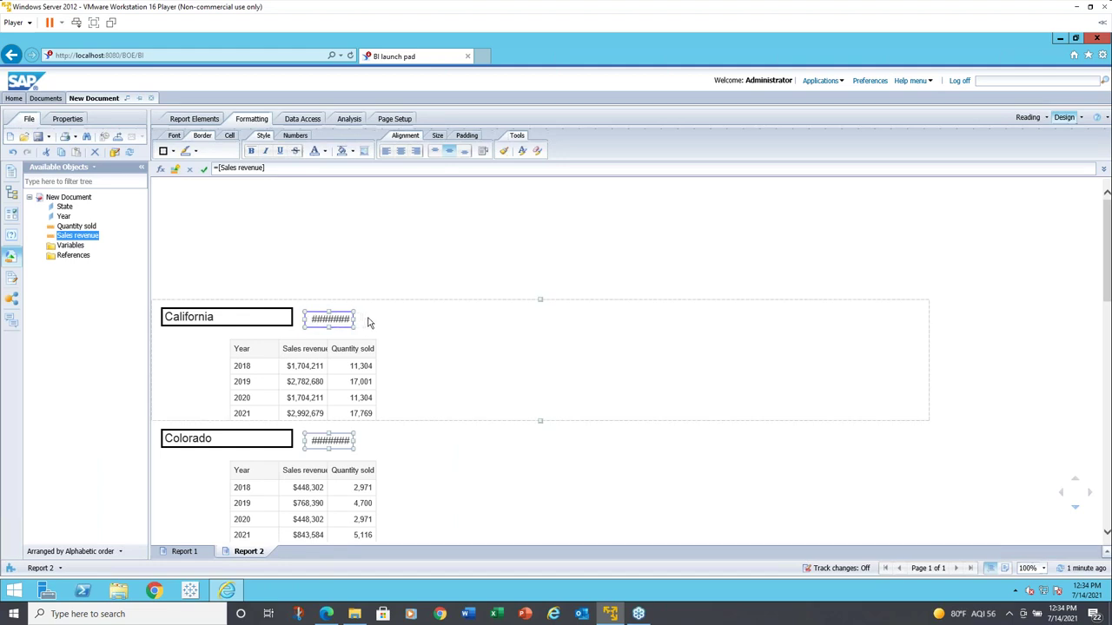
Reposition and widen the Sales revenue cell in the State section header, and place the Quantity sold object beside it
left_click_drag(351, 319, 364, 317)
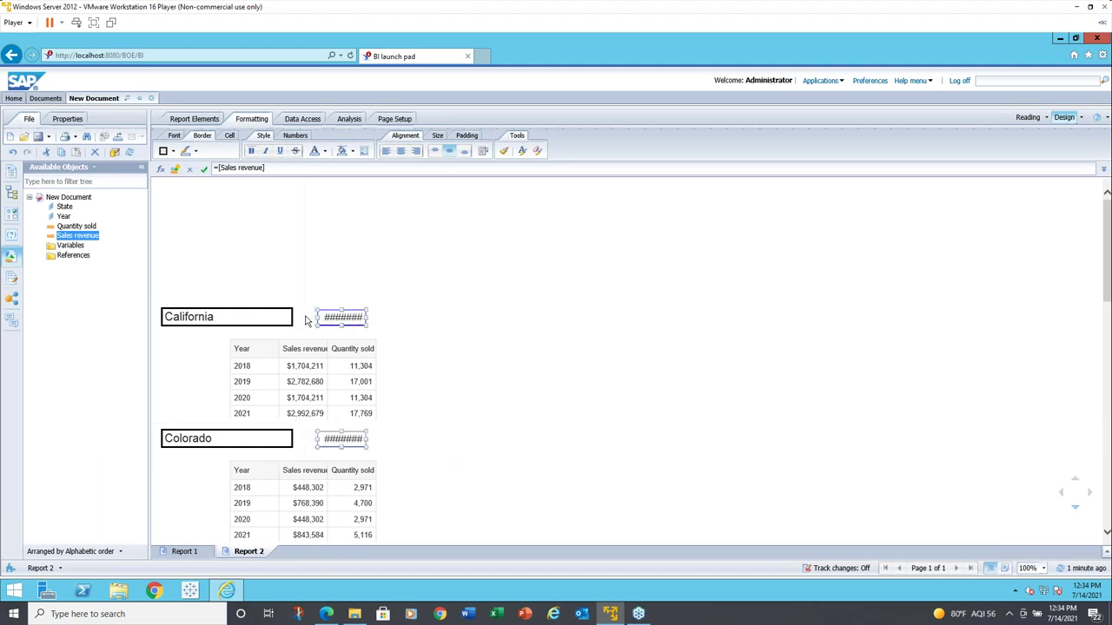
left_click_drag(306, 322, 307, 316)
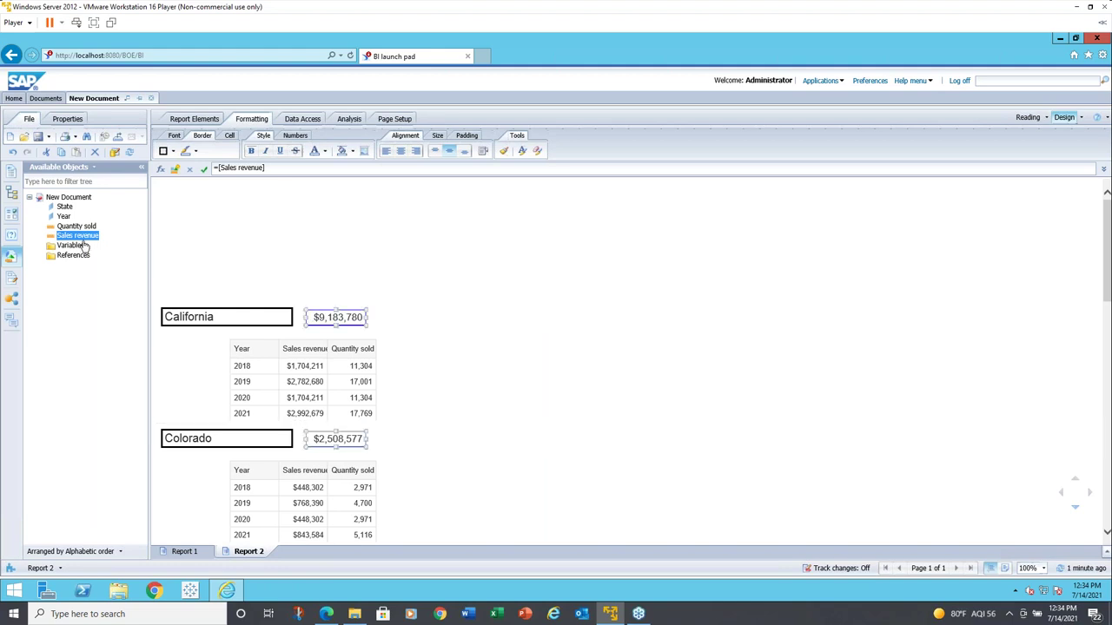
left_click_drag(92, 228, 390, 313)
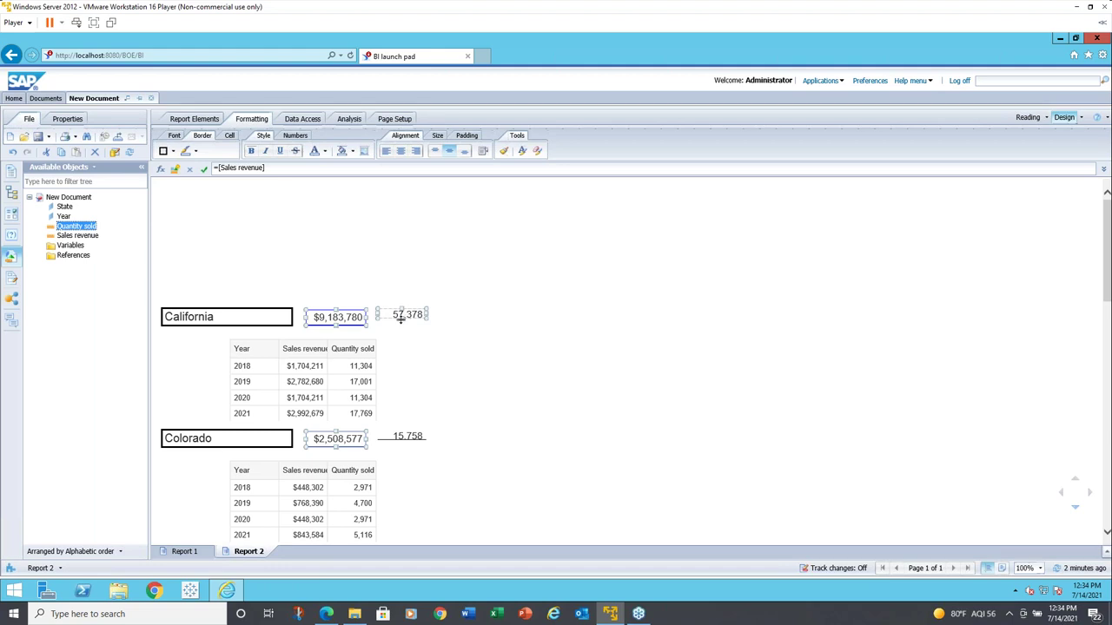
Apply Align Middle to the State, Sales revenue and Quantity sold cells in the section header
left_click(400, 317)
left_click_drag(399, 321, 290, 316)
left_click(287, 317)
left_click(308, 321)
left_click(284, 320)
left_click(316, 320, "ctrl")
left_click(383, 319, "ctrl")
right_click(376, 316)
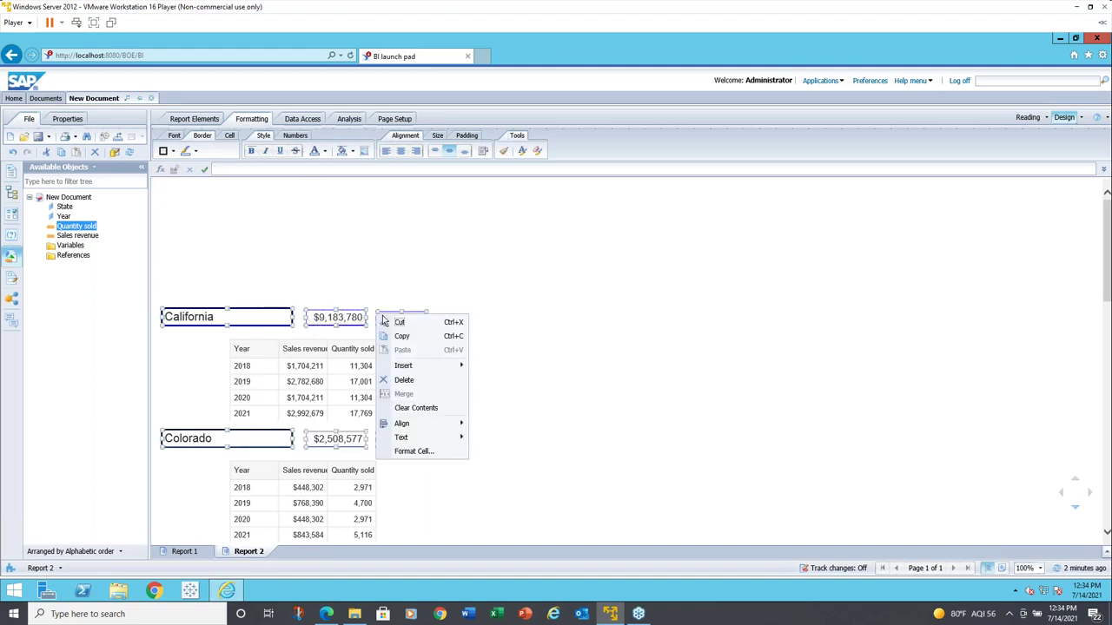
mouse_move(405, 423)
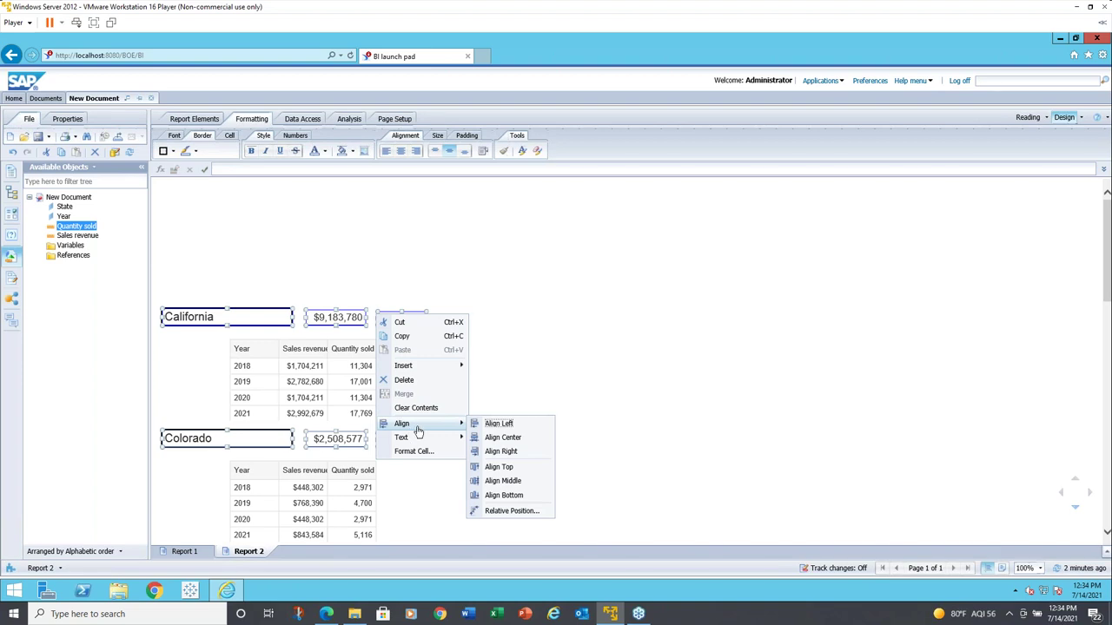
left_click(508, 483)
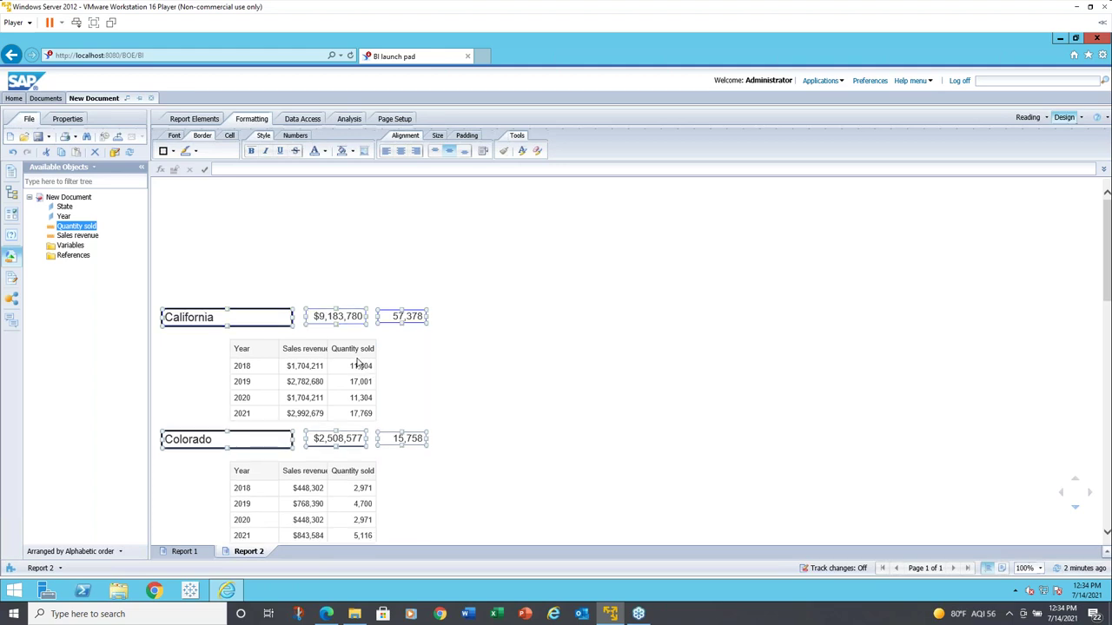
Shift the yearly table over beneath the header totals and add Sum totals to its Sales revenue and Quantity sold columns
left_click(391, 349)
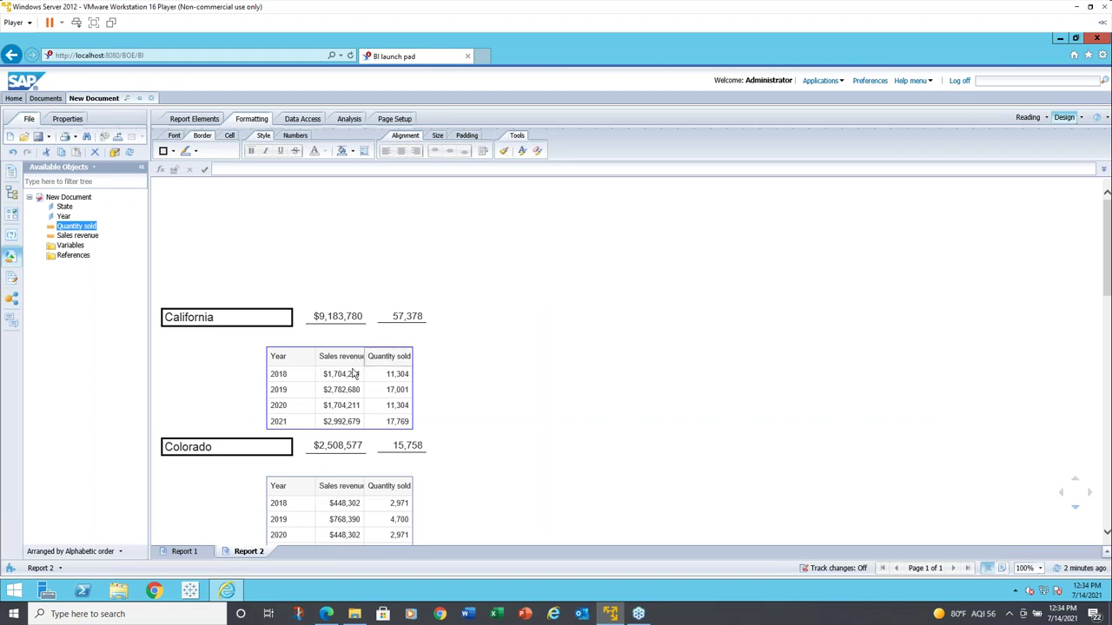
left_click(350, 379)
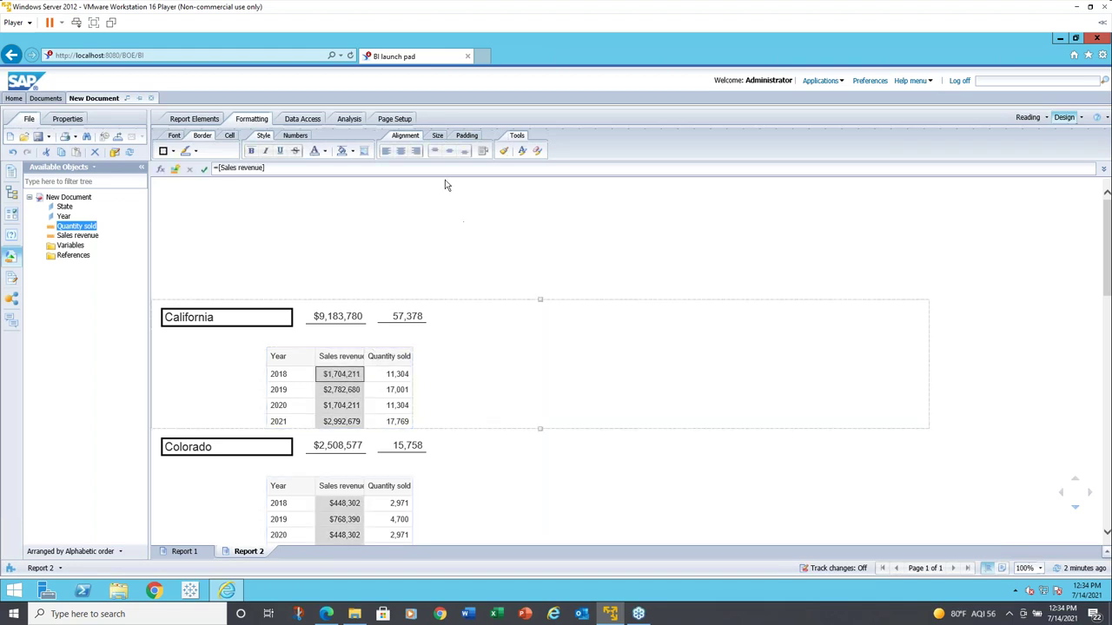
left_click(351, 120)
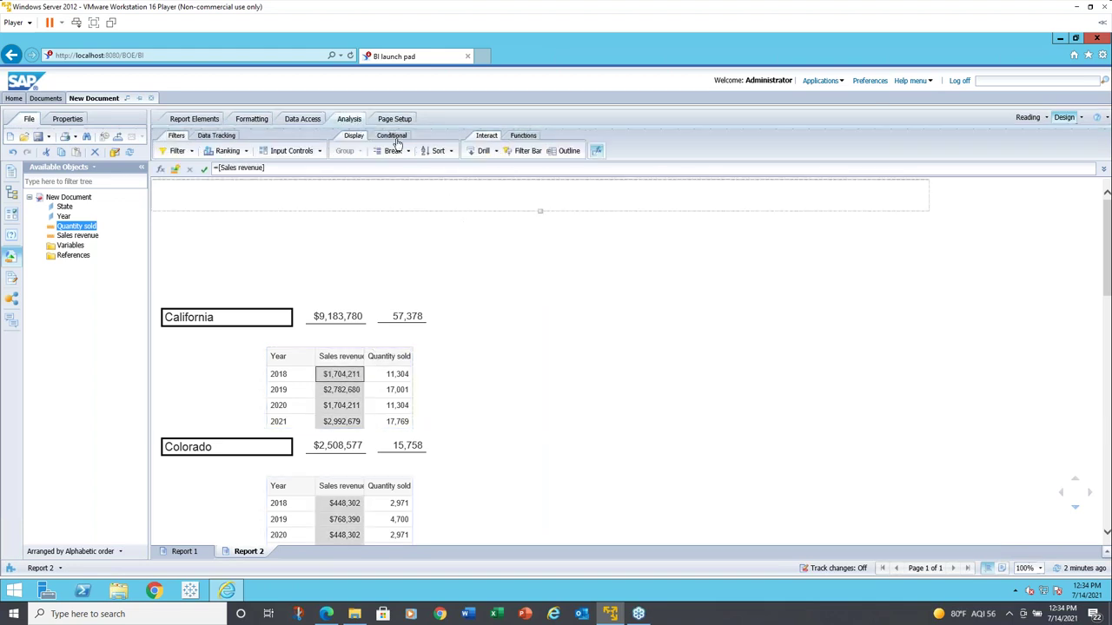
left_click(522, 135)
left_click(485, 153)
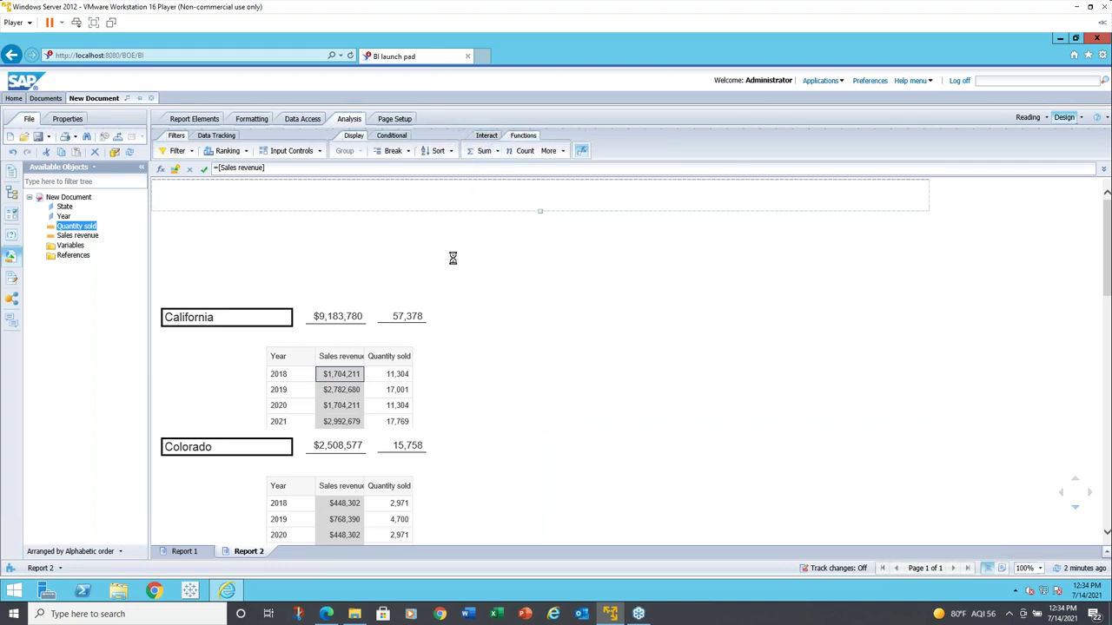
left_click(383, 374)
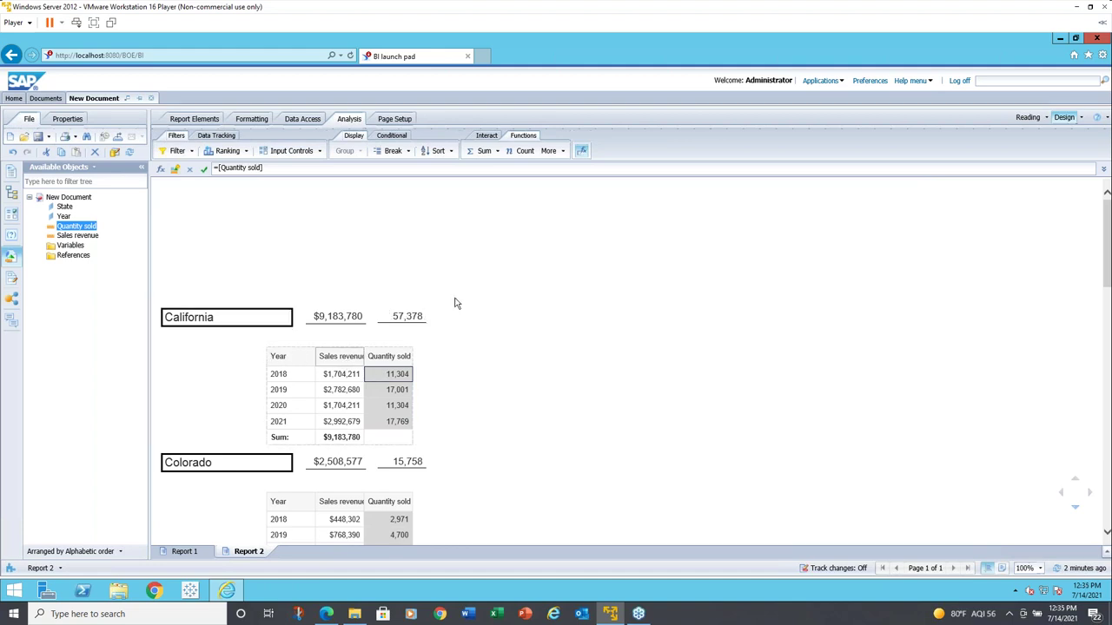
left_click(483, 151)
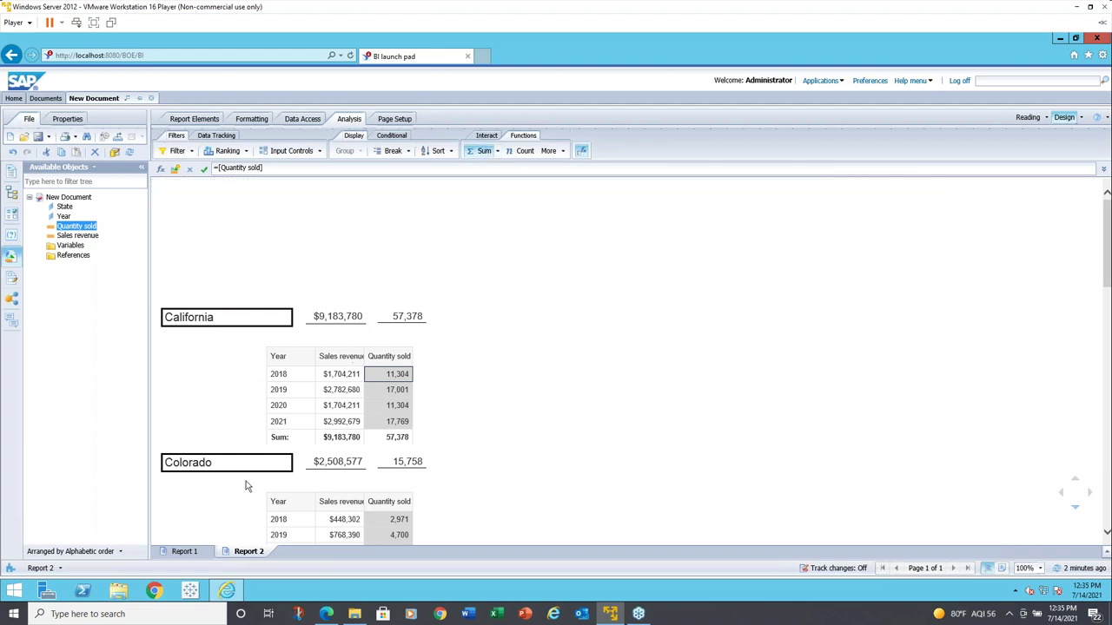
Review the State break's display, duplicate value and page layout options in Manage Breaks for Report 1
left_click(199, 552)
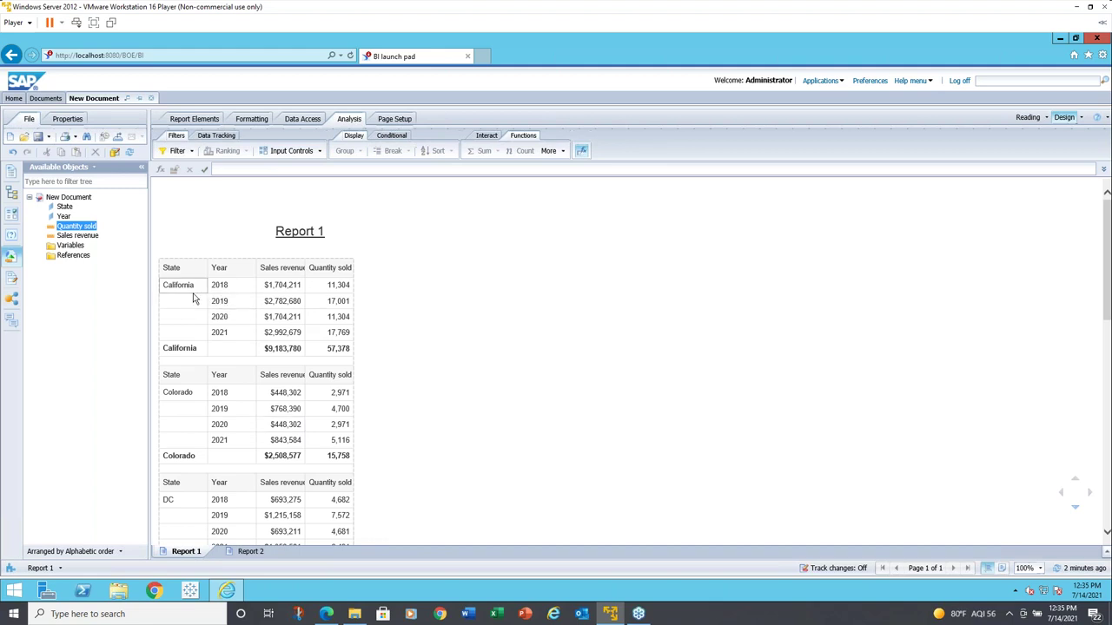
left_click(198, 293)
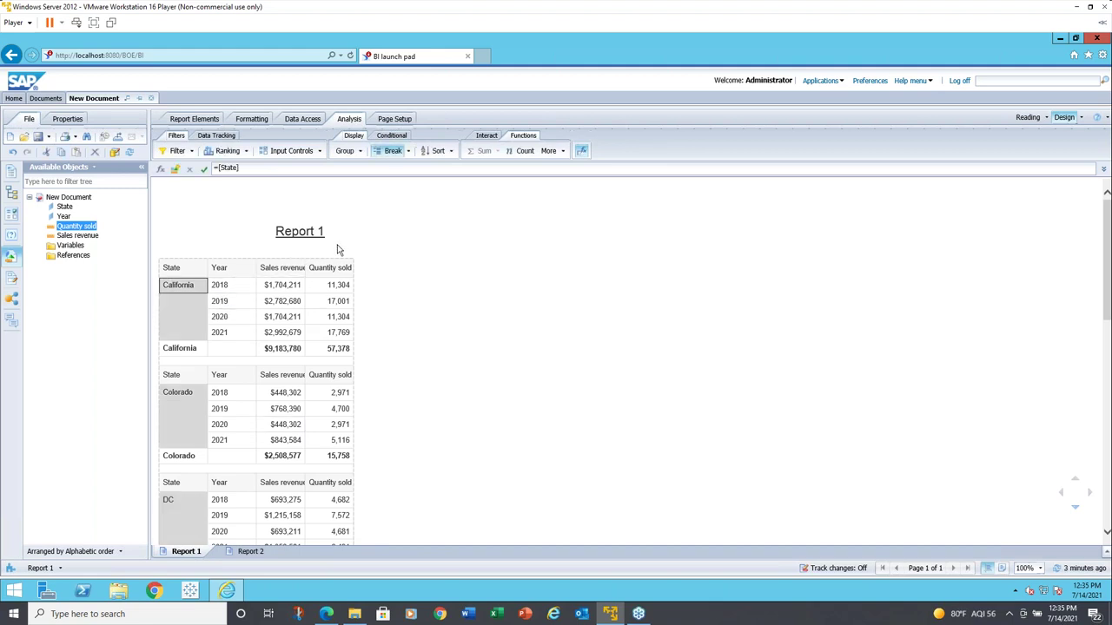
left_click(408, 152)
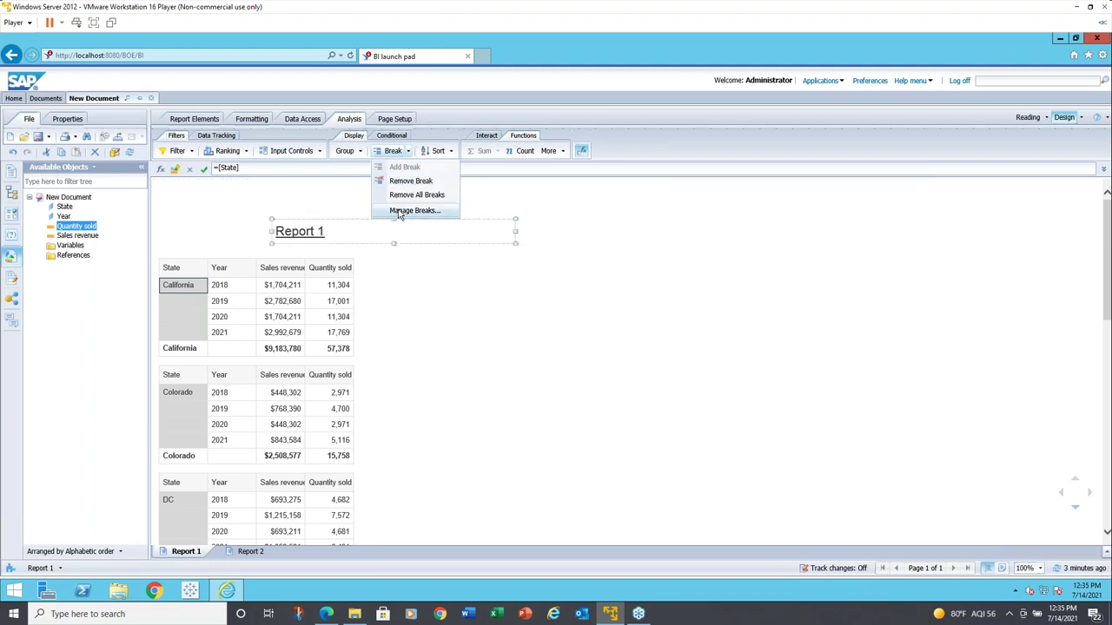
left_click(408, 216)
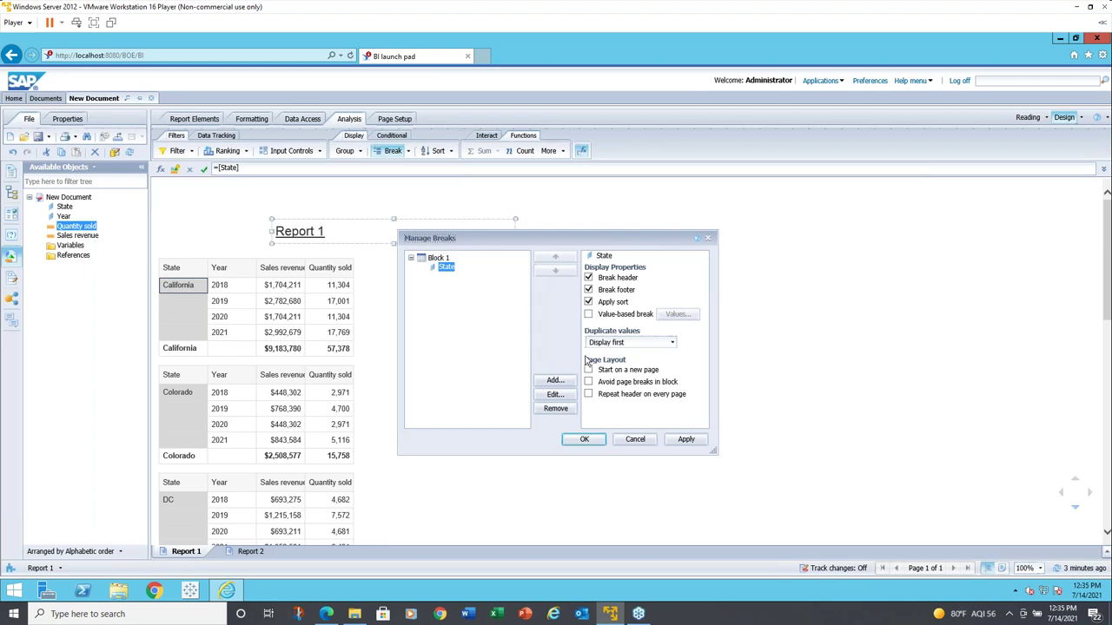
left_click(634, 439)
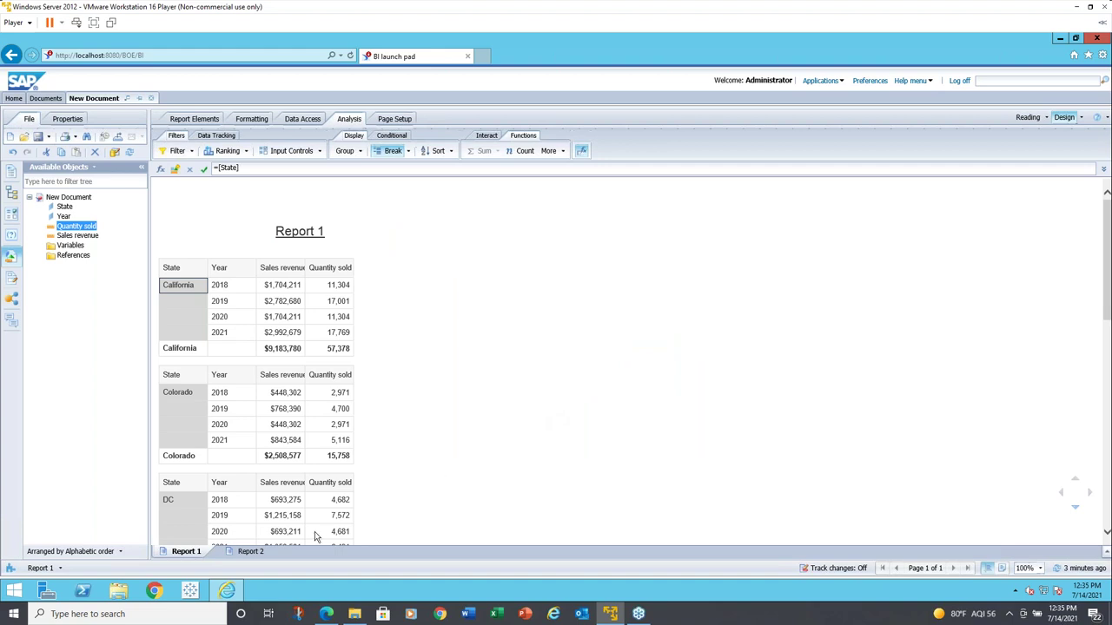
Review the General, Appearance and Layout options in Format Section for the State section of Report 2
left_click(253, 552)
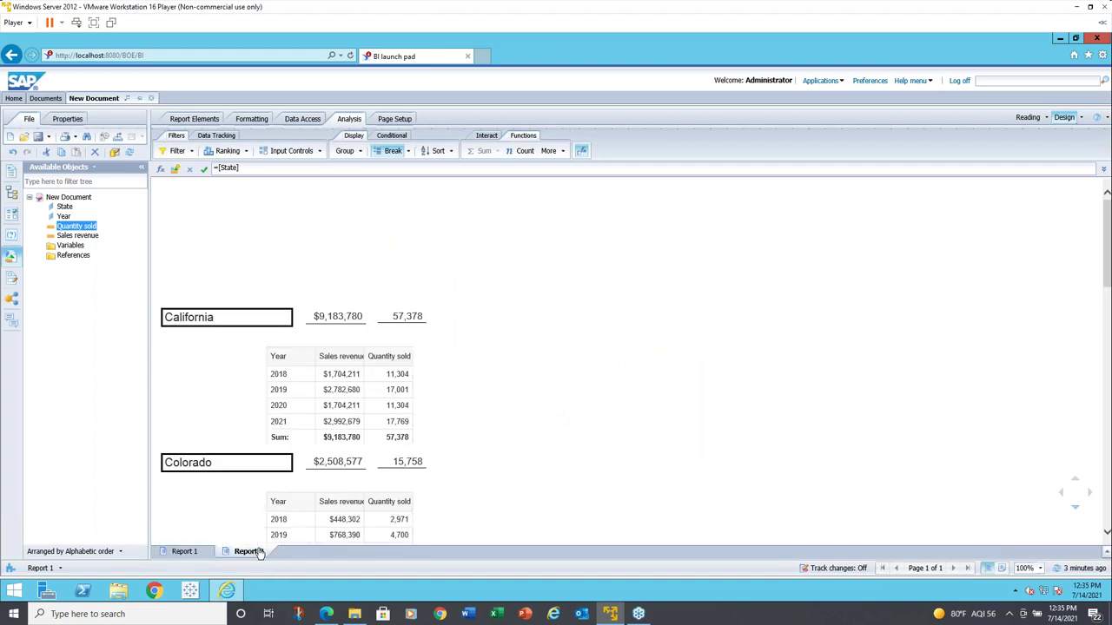
left_click(422, 409)
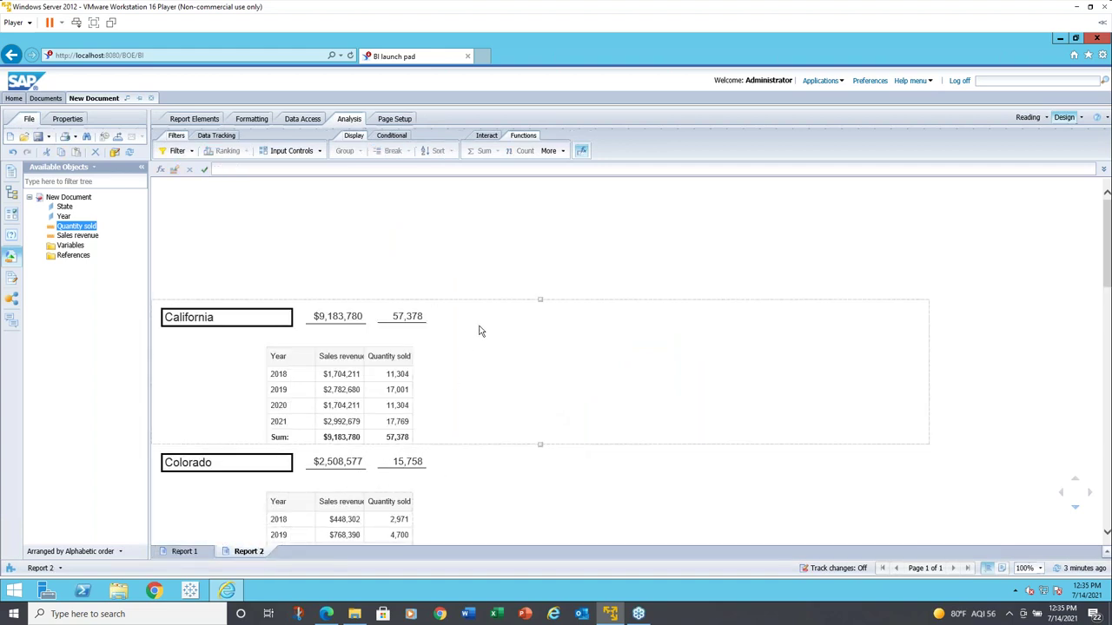
left_click(495, 313)
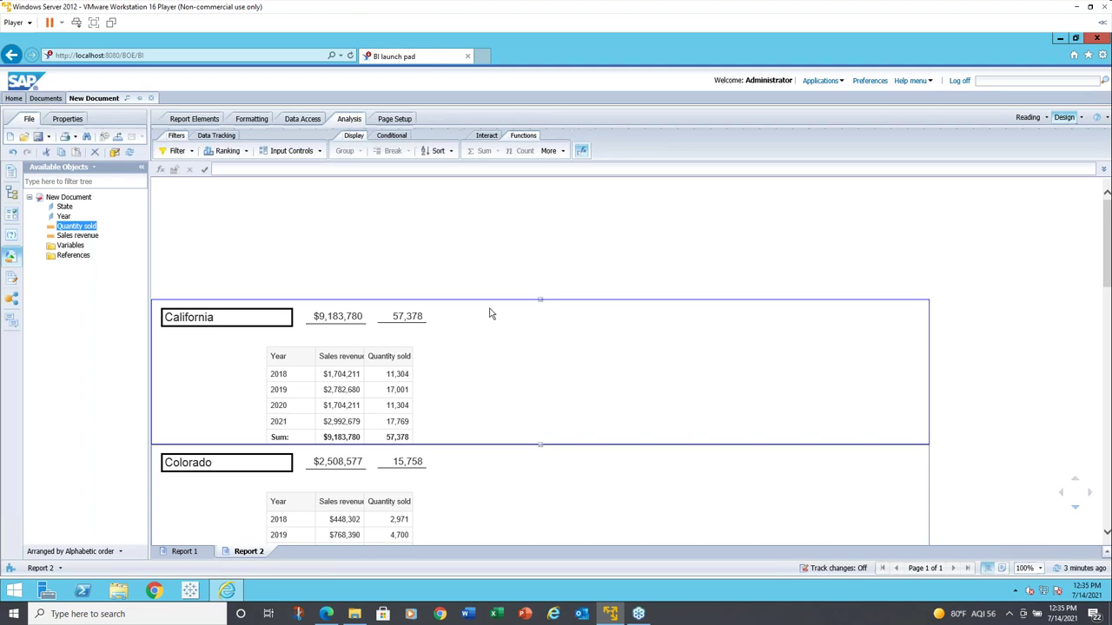
left_click(259, 321)
left_click(278, 338)
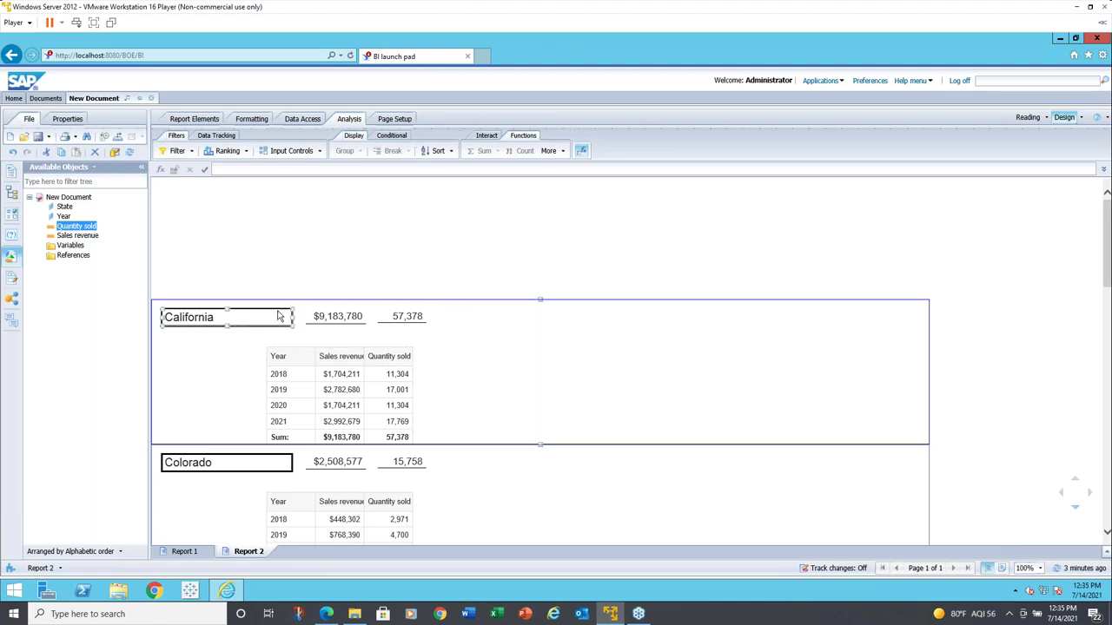
right_click(479, 311)
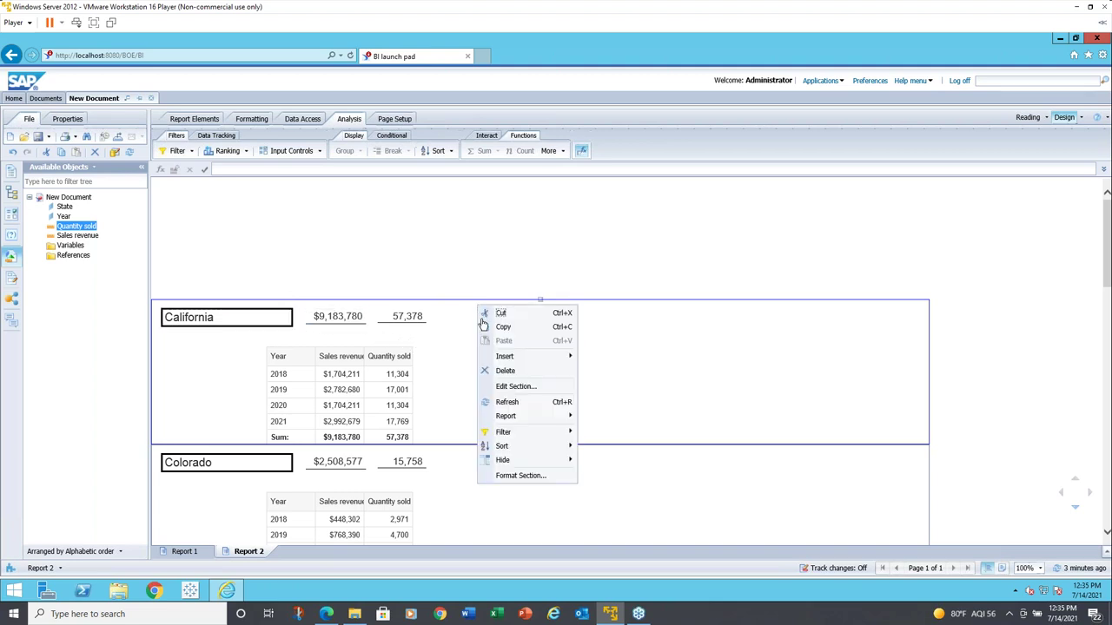
left_click(511, 476)
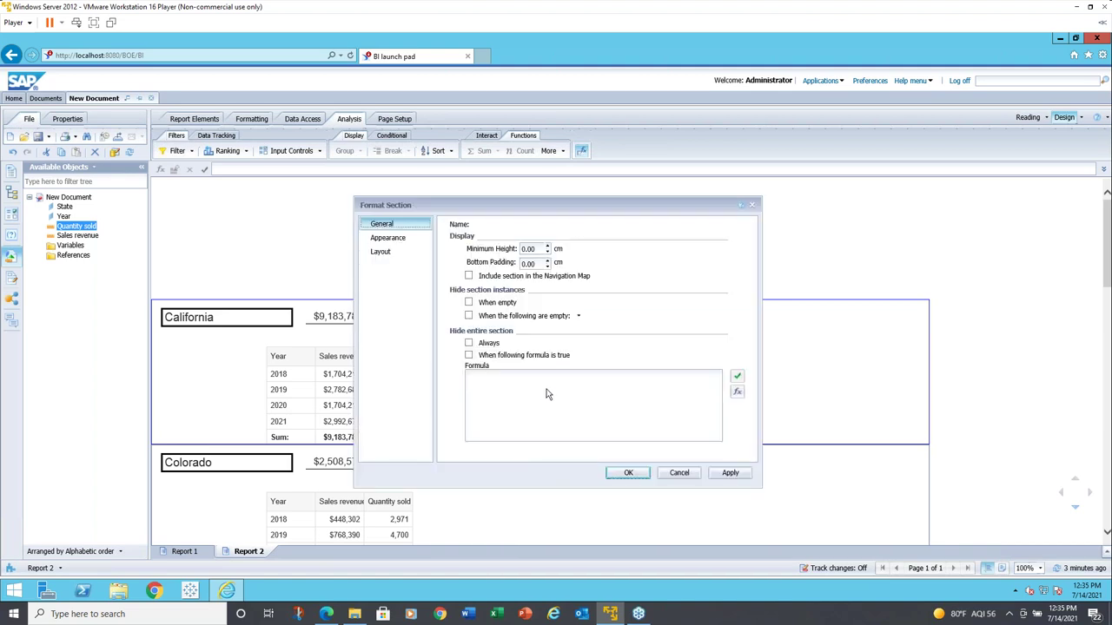
left_click(539, 275)
left_click(389, 239)
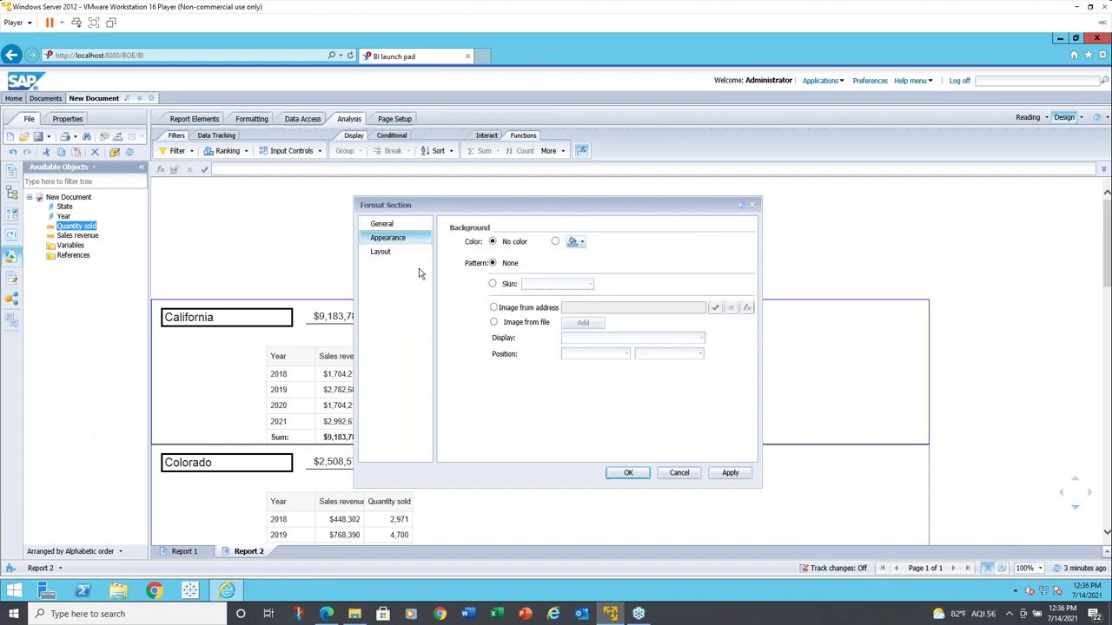
left_click(380, 252)
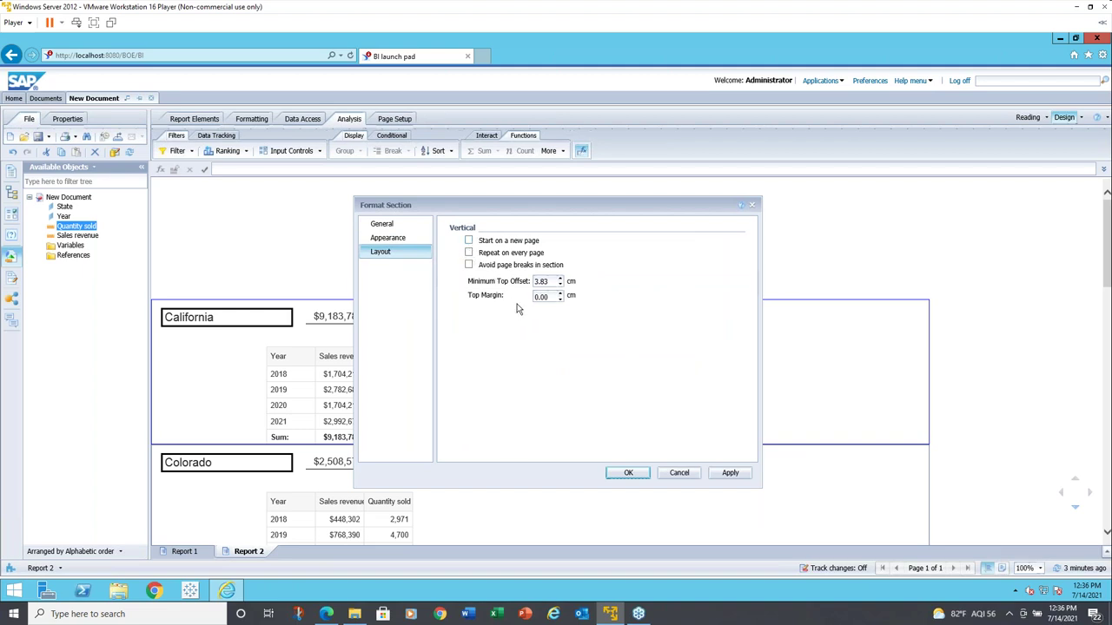
left_click(627, 474)
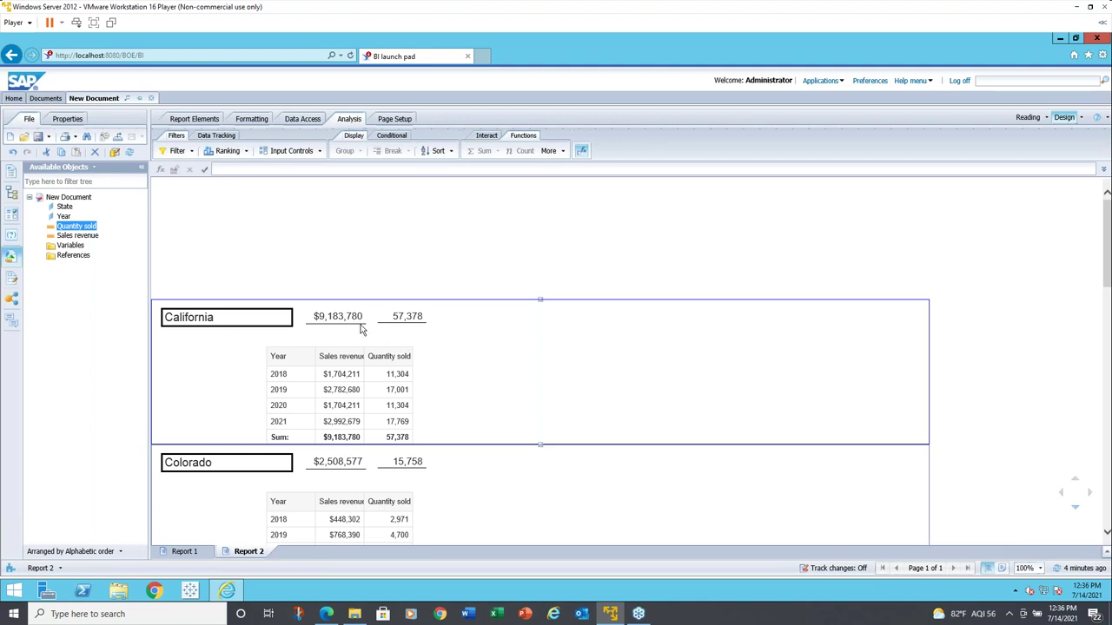
Examine the State sections of Report 2, comparing the header totals with the table sums from California to Texas
scroll(353, 465, "down", 1)
scroll(354, 465, "down", 4)
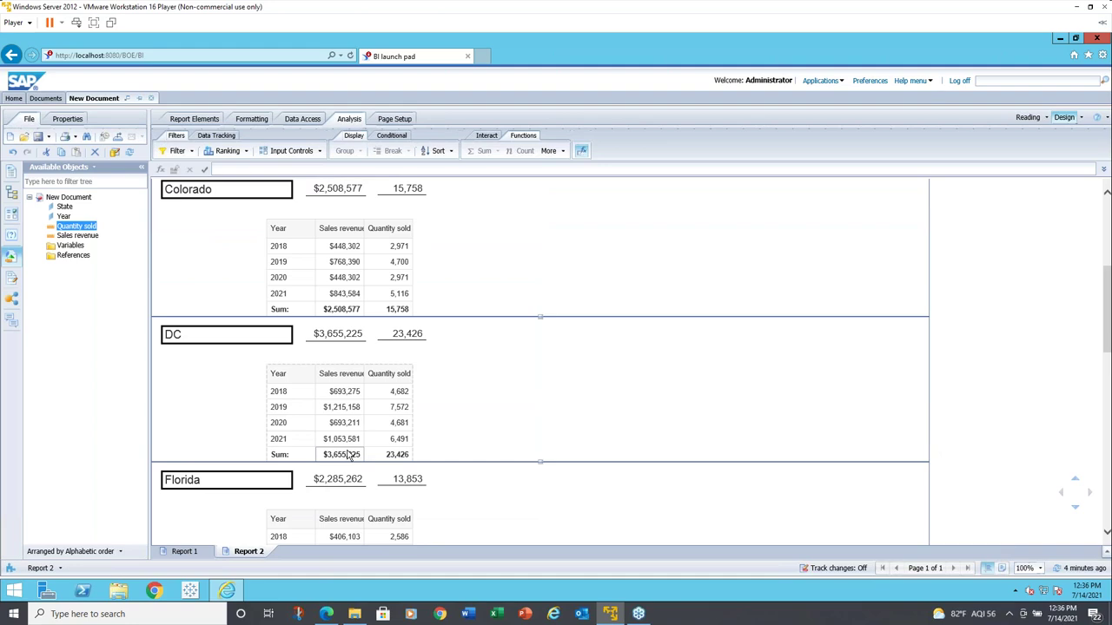
scroll(350, 458, "down", 3)
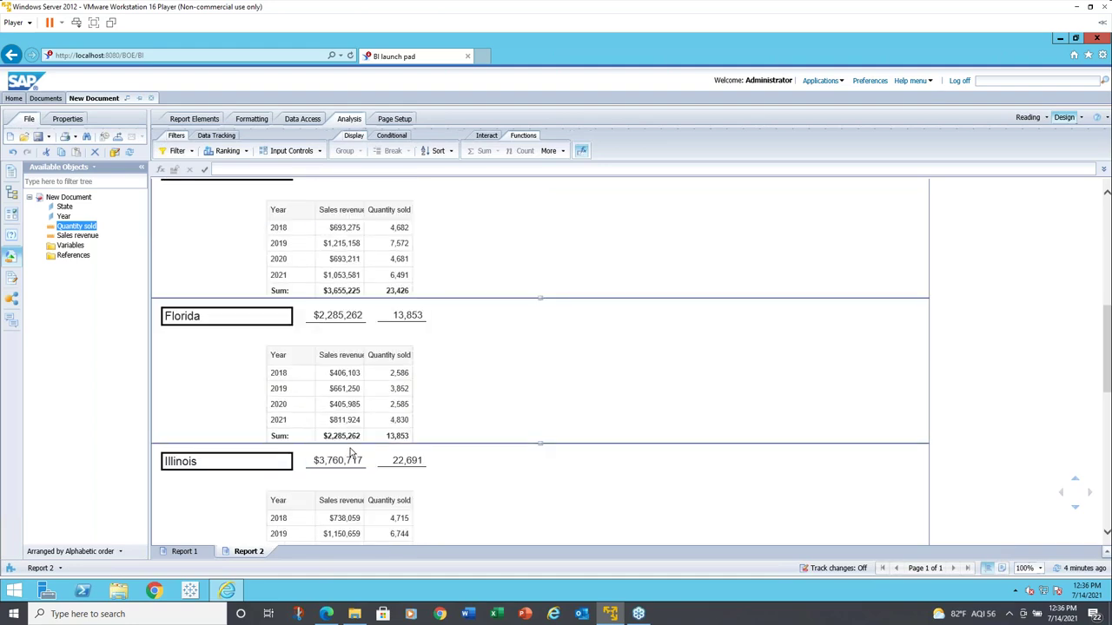
scroll(351, 452, "down", 5)
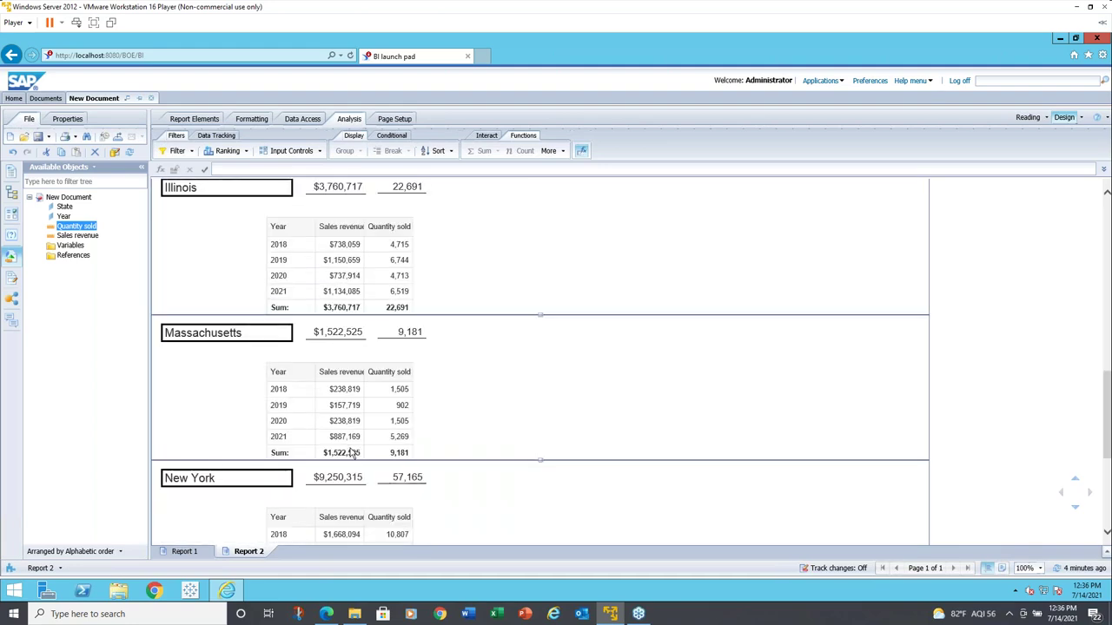
scroll(352, 453, "down", 3)
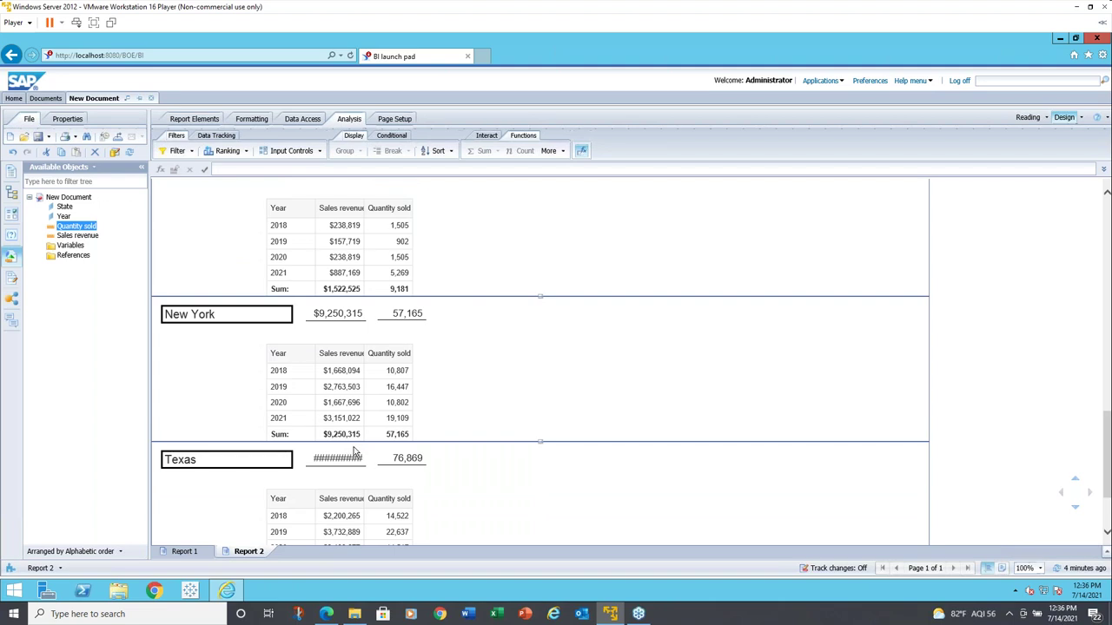
scroll(351, 450, "down", 1)
scroll(352, 450, "up", 2)
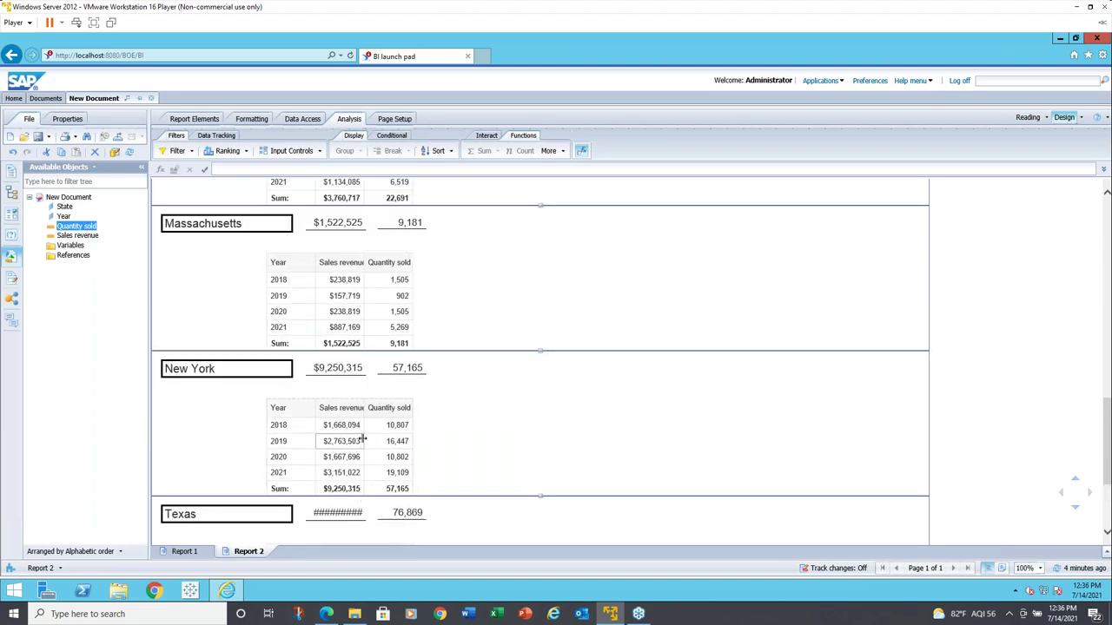
scroll(387, 403, "up", 1)
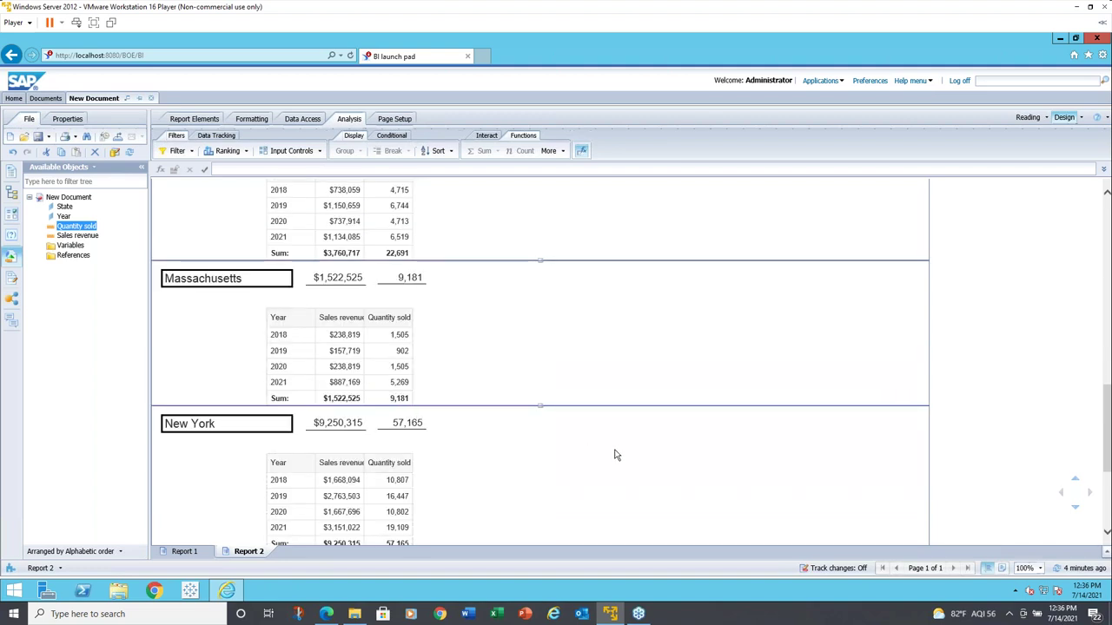
scroll(621, 445, "up", 1)
scroll(621, 445, "up", 3)
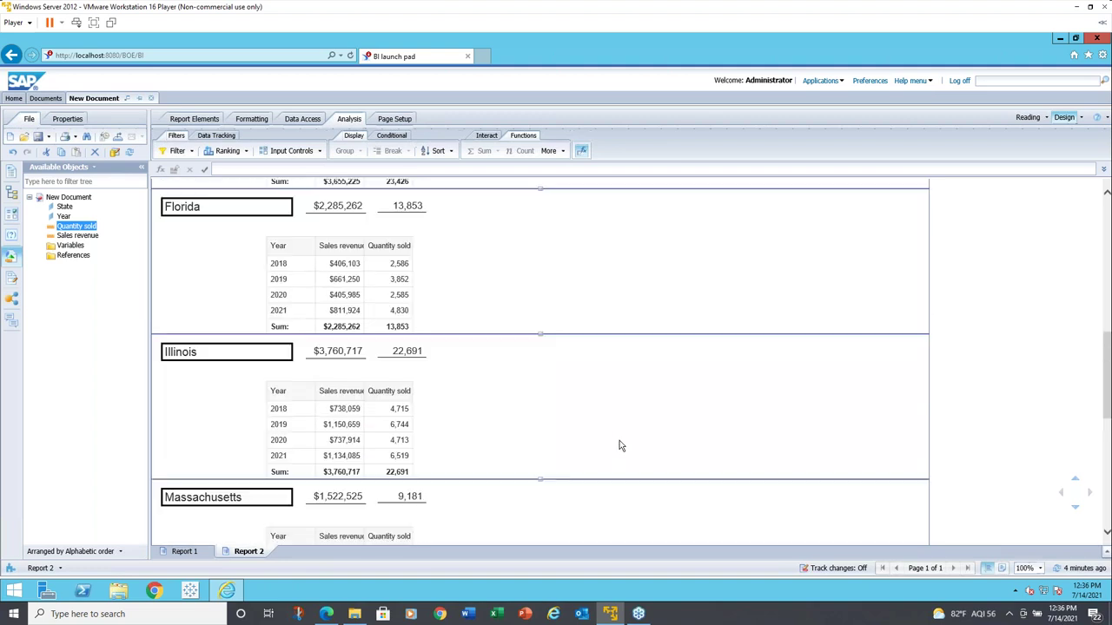
scroll(627, 438, "up", 3)
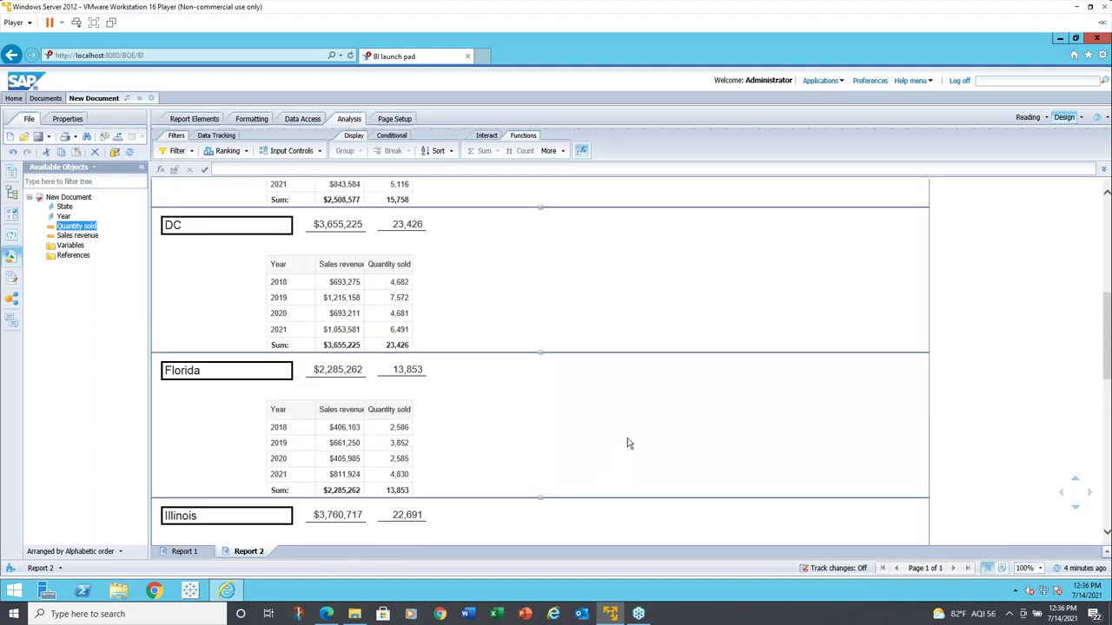
scroll(629, 443, "up", 5)
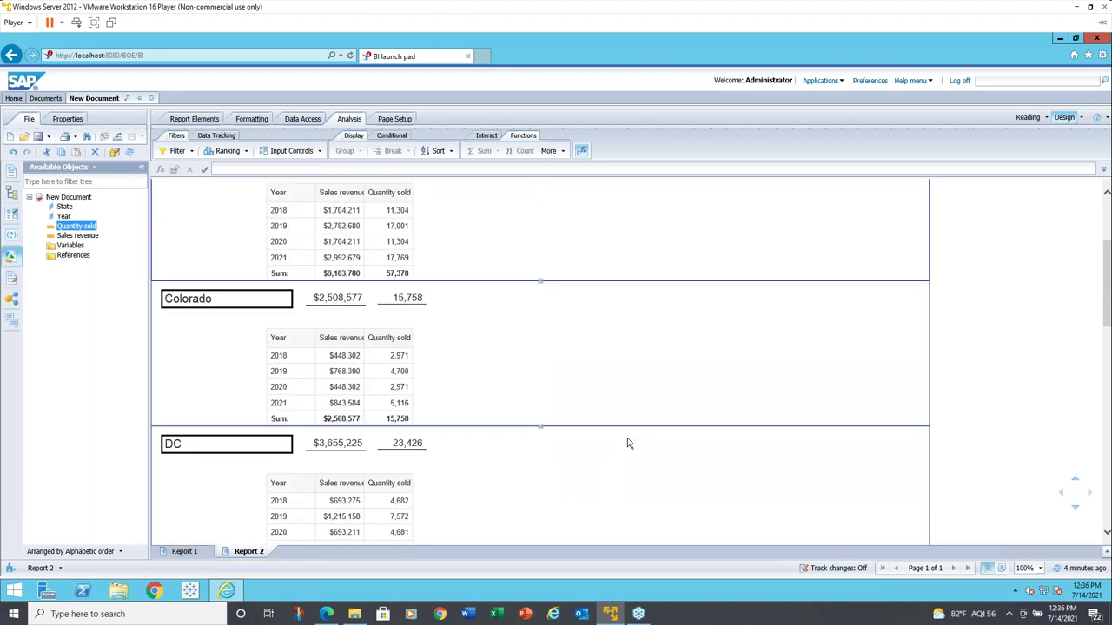
Enable hiding the yearly table in Report 2's State sections when a formula is true, and open the formula for editing
scroll(629, 443, "up", 1)
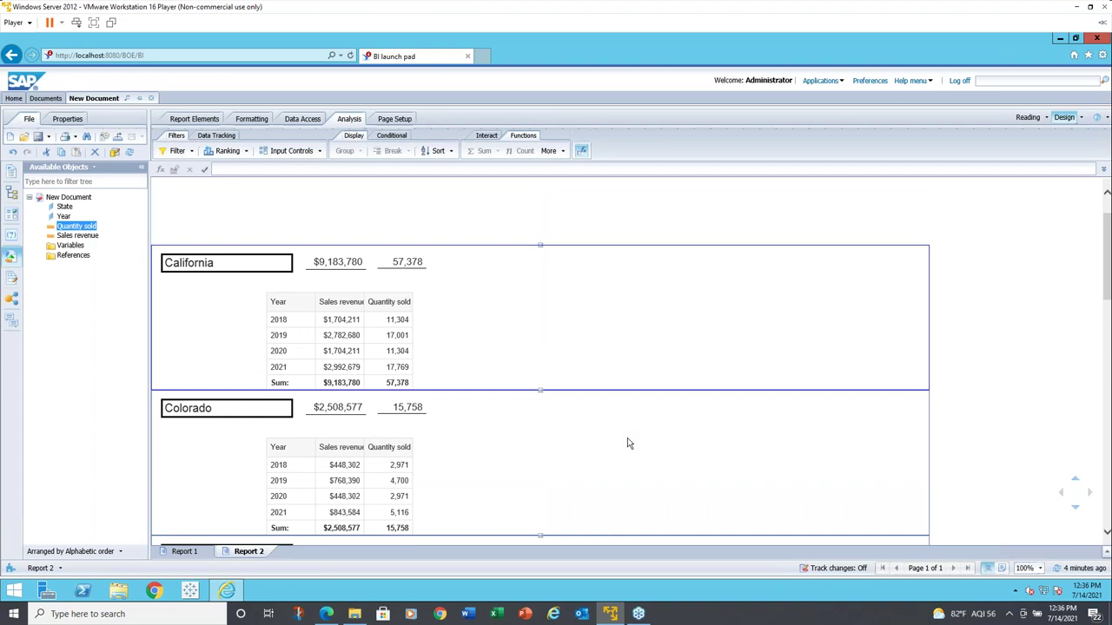
left_click(348, 291)
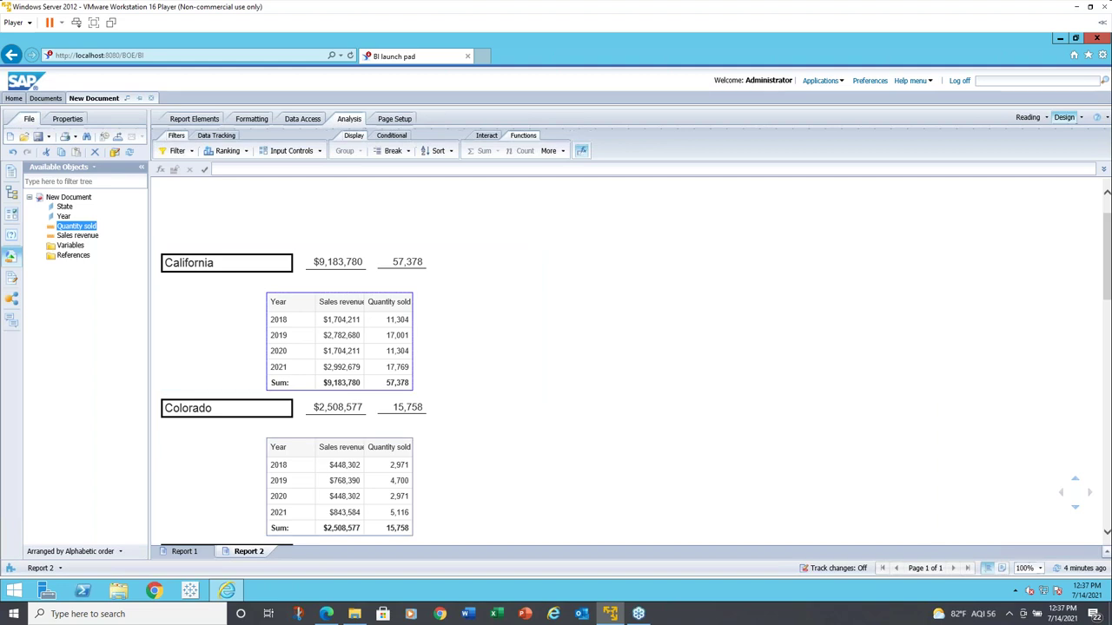
right_click(349, 294)
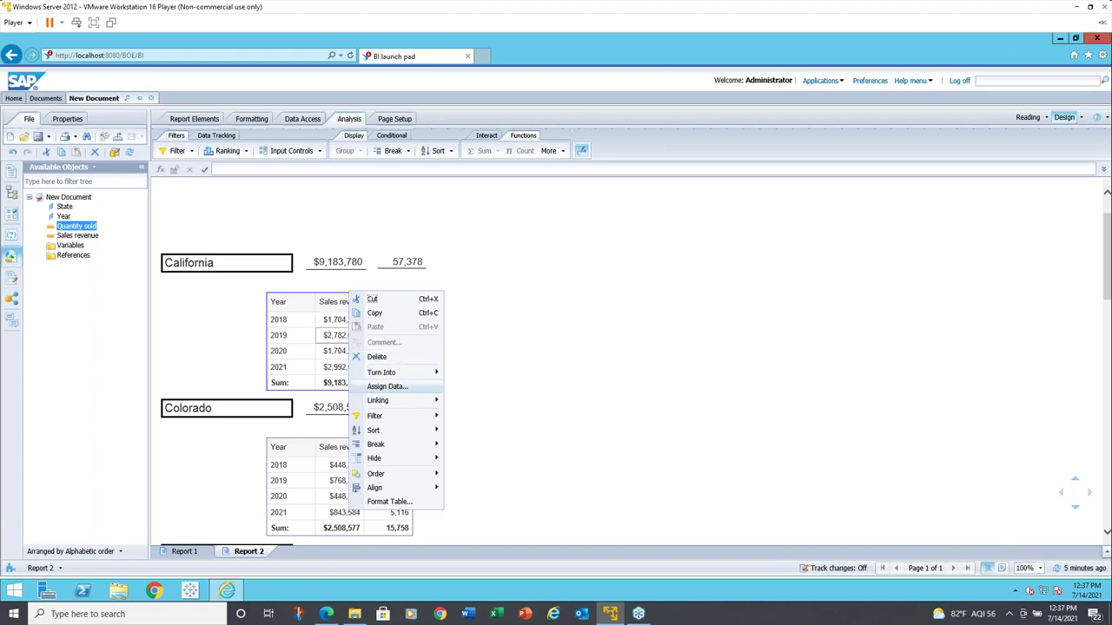
left_click(390, 503)
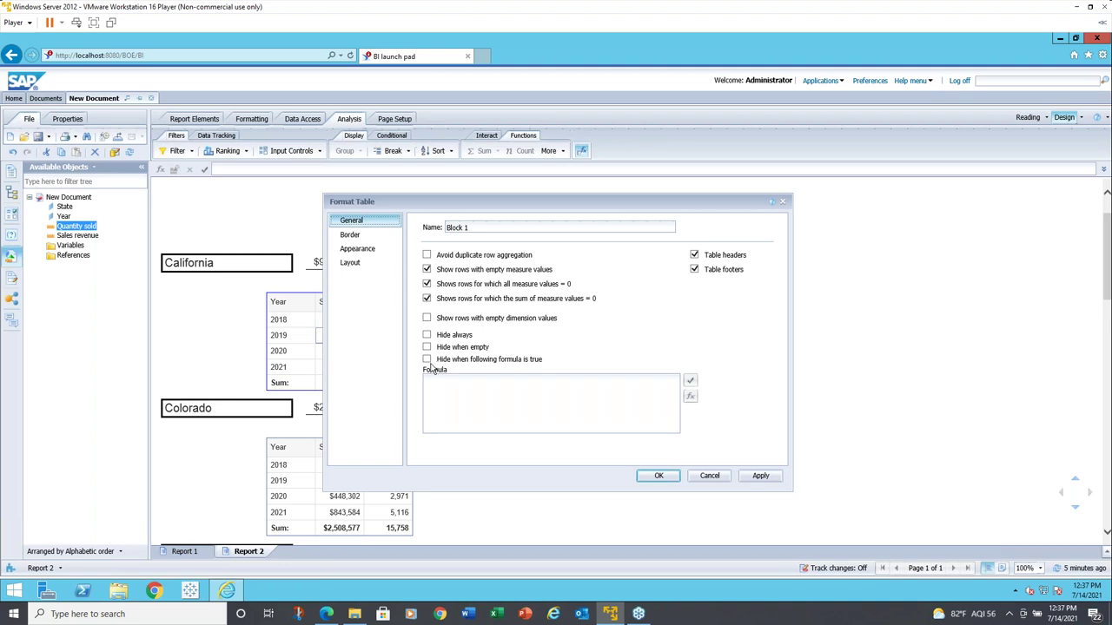
left_click(428, 360)
left_click(691, 399)
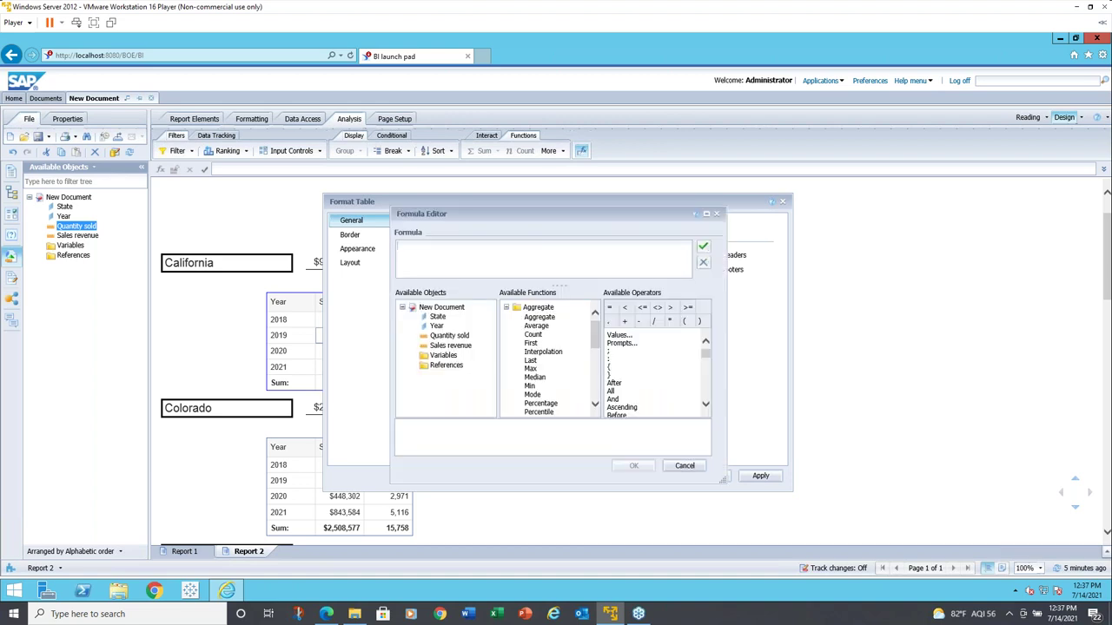
Set the table's hide formula to =[Sales revenue]>9000000 and apply the table format
left_click(460, 345)
left_click_drag(460, 345, 492, 258)
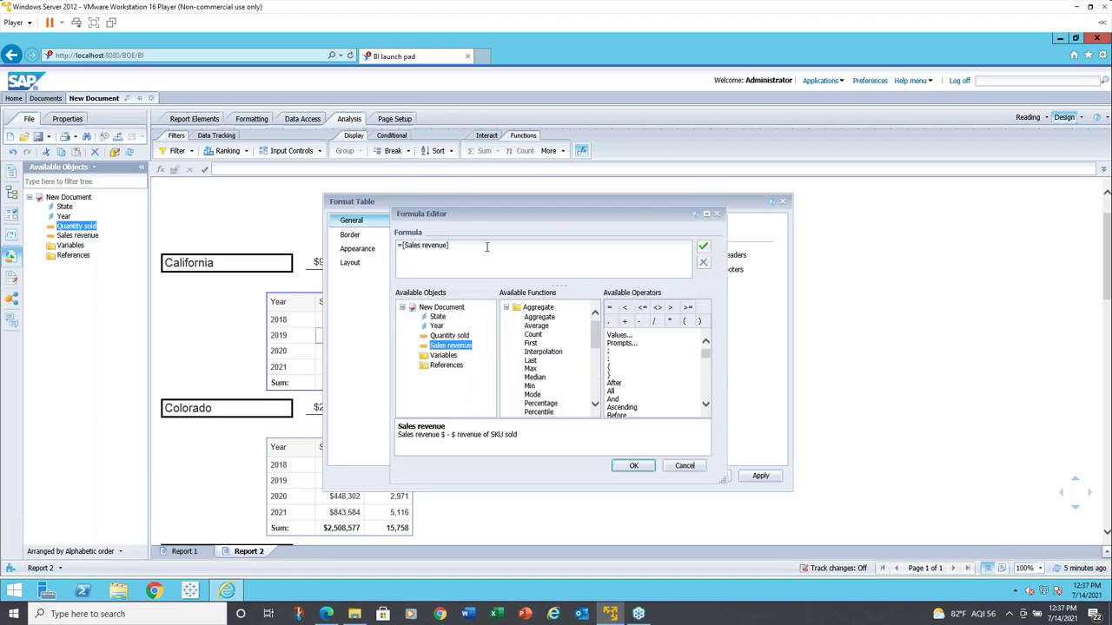
left_click(670, 309)
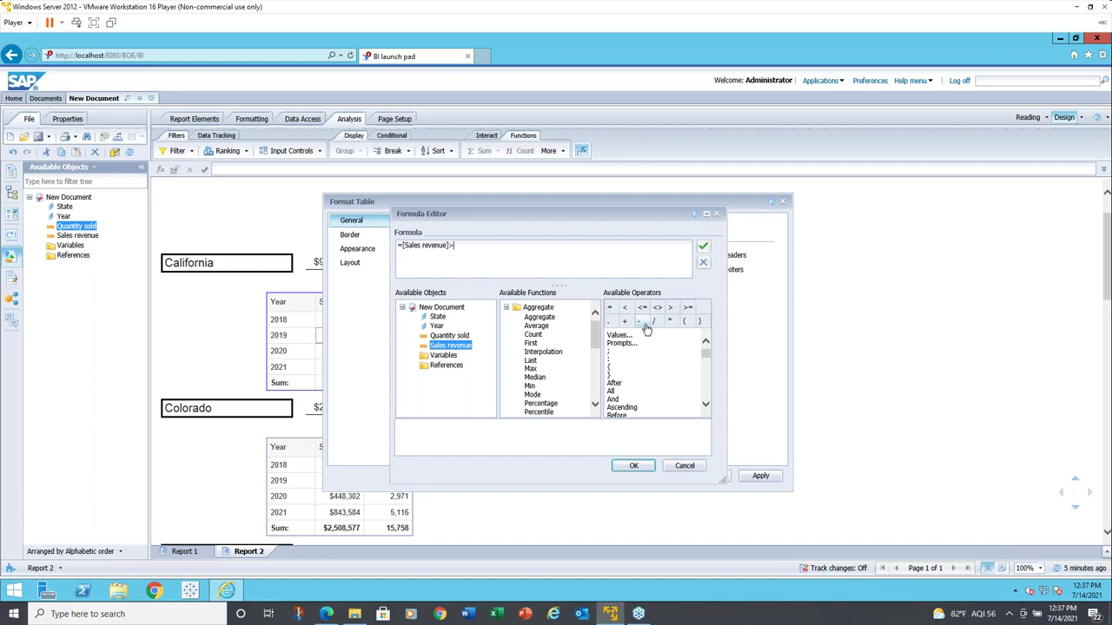
type("9000000")
left_click(646, 467)
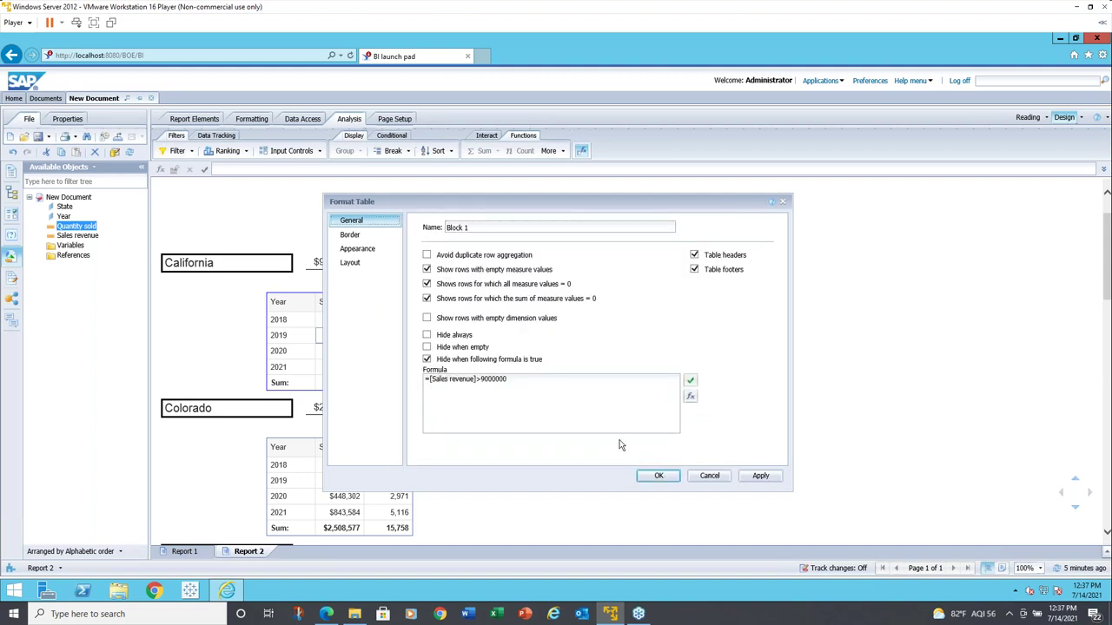
left_click(637, 470)
left_click(652, 476)
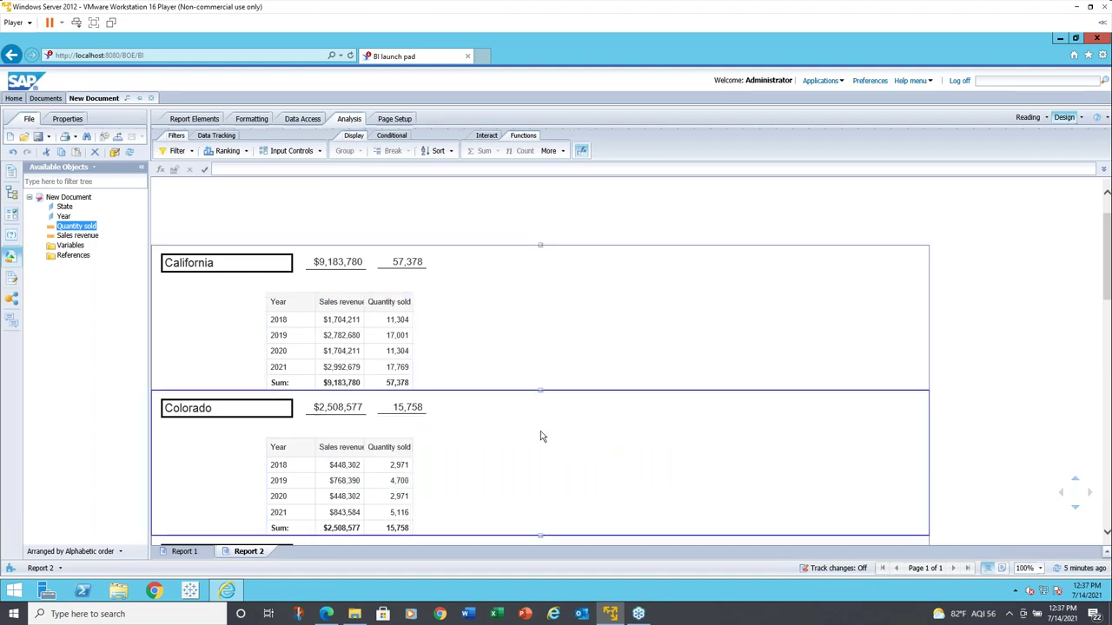
Examine the State sections of Report 2 from California to Texas, checking which yearly tables are hidden by the formula
scroll(539, 439, "down", 3)
scroll(518, 440, "up", 1)
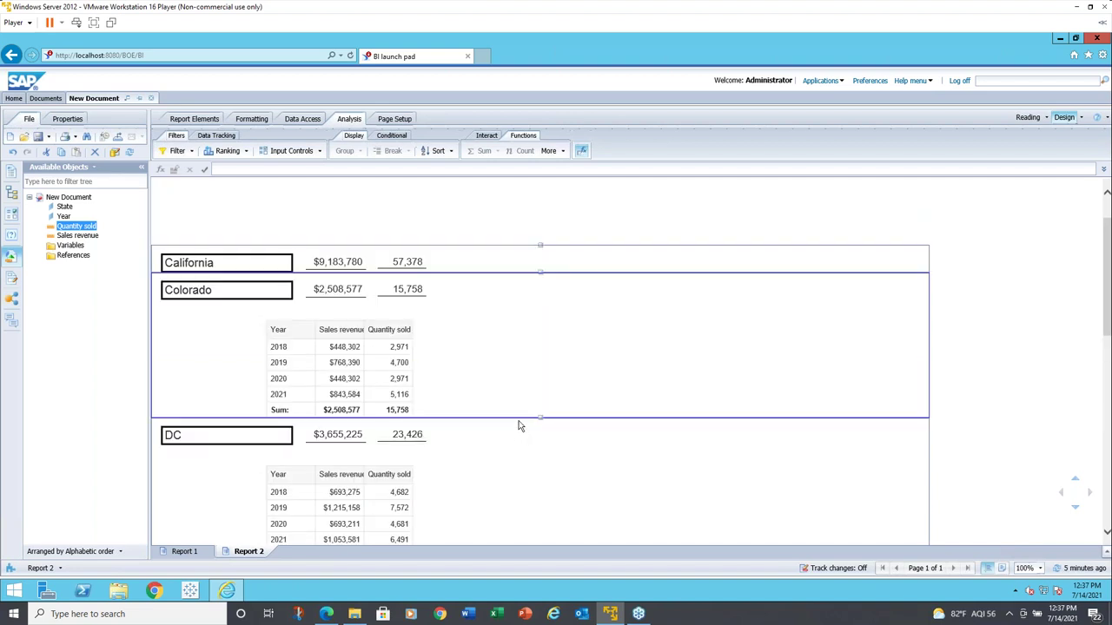
scroll(520, 426, "down", 1)
scroll(523, 417, "up", 1)
scroll(502, 362, "down", 1)
scroll(502, 362, "down", 2)
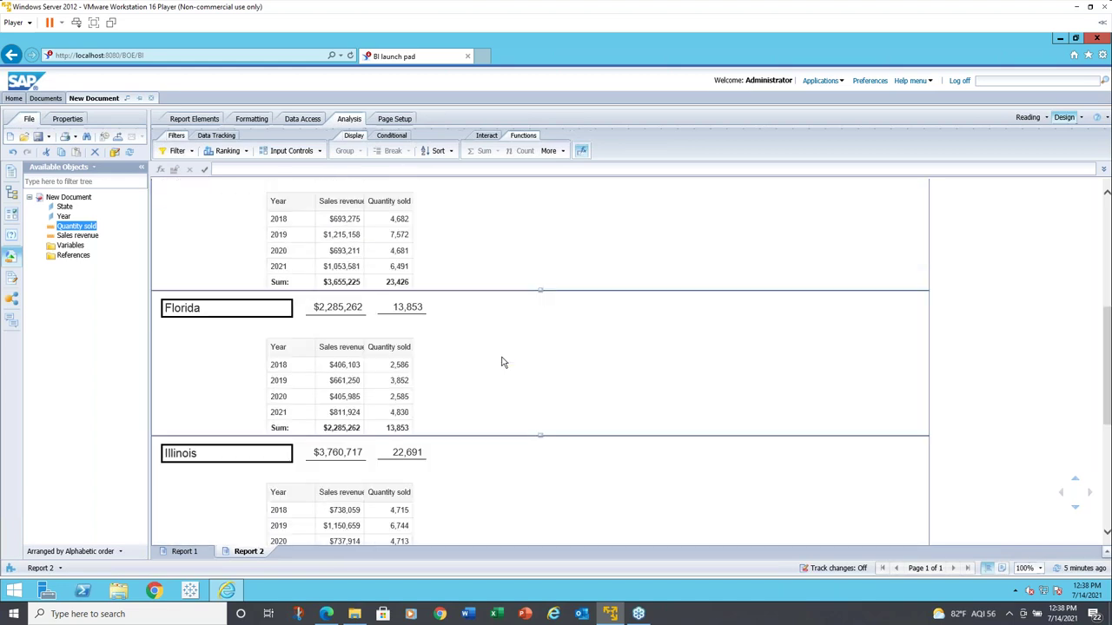
scroll(502, 363, "down", 1)
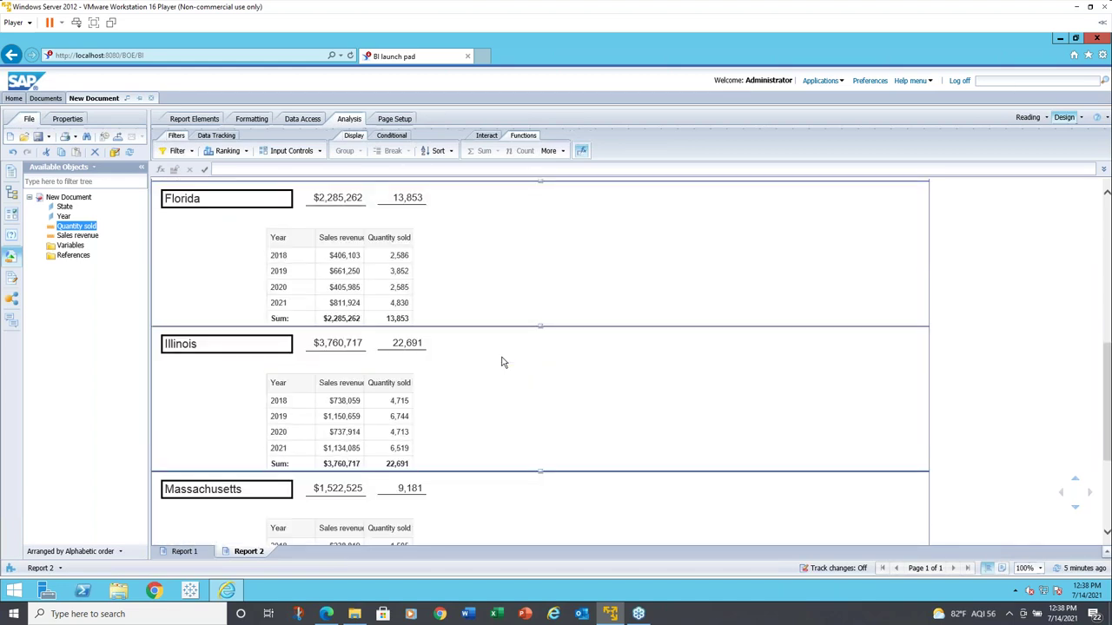
scroll(502, 362, "down", 1)
scroll(502, 362, "down", 2)
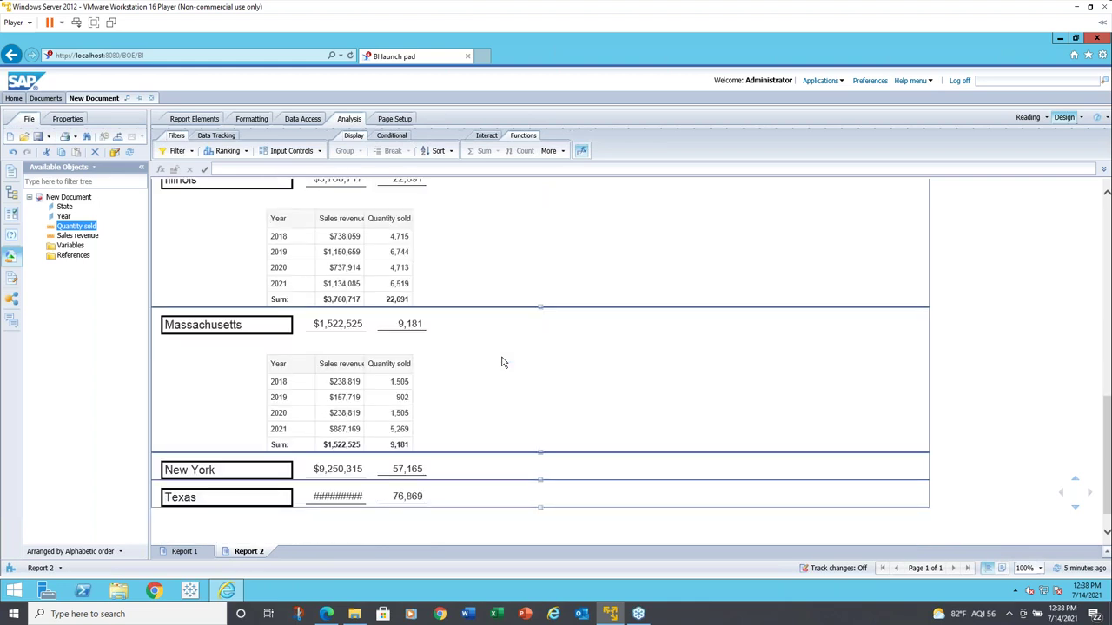
scroll(502, 363, "up", 2)
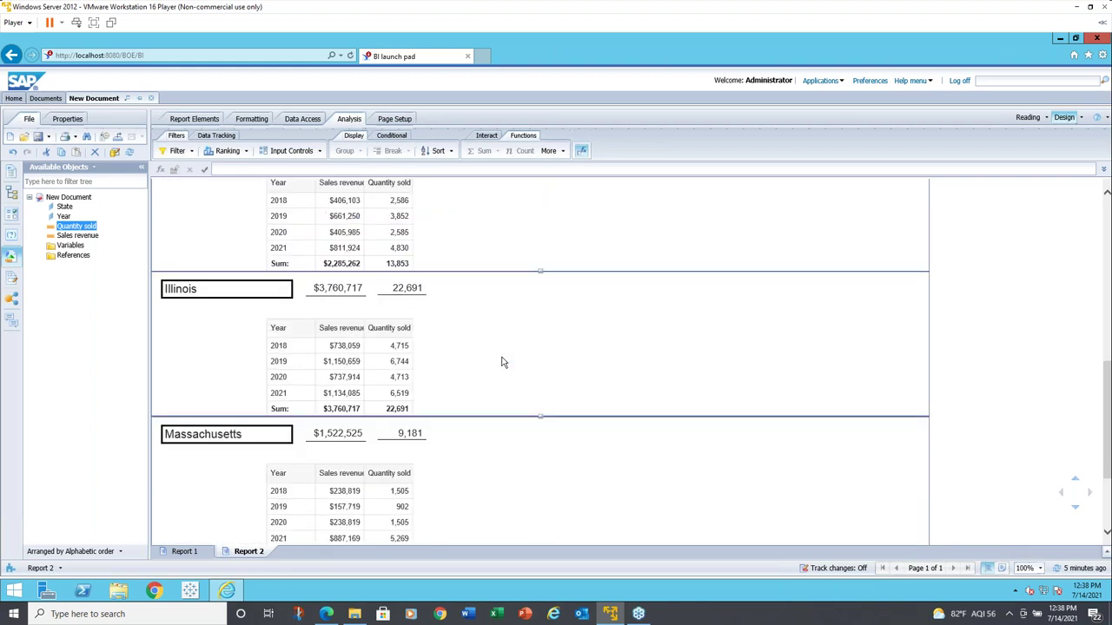
scroll(502, 363, "up", 2)
scroll(502, 362, "up", 2)
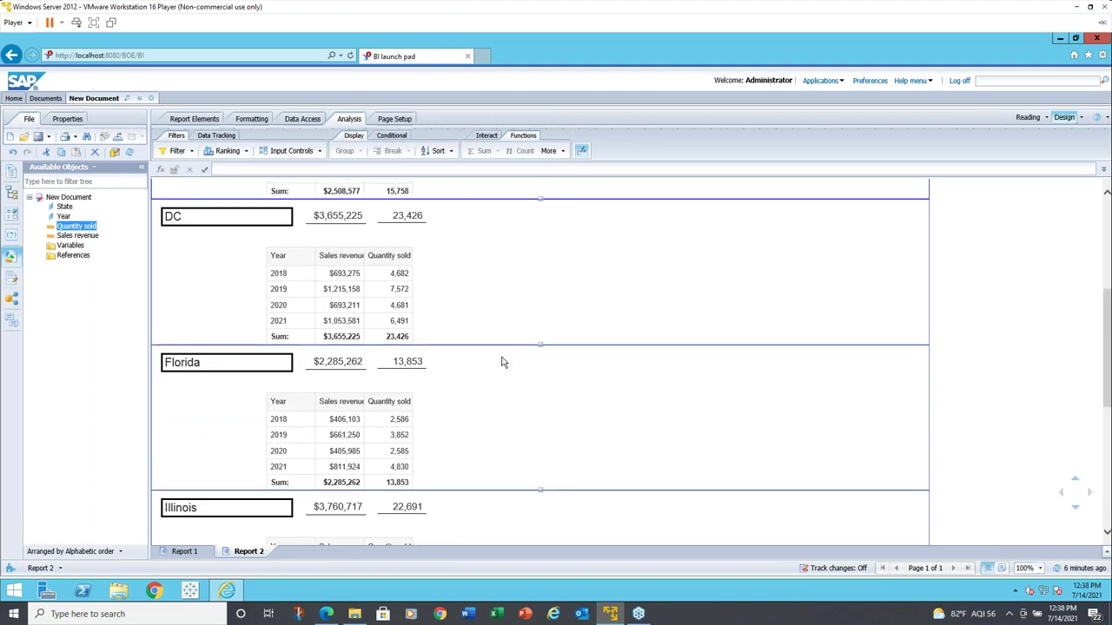
scroll(502, 362, "up", 1)
scroll(502, 362, "up", 1)
scroll(502, 362, "up", 2)
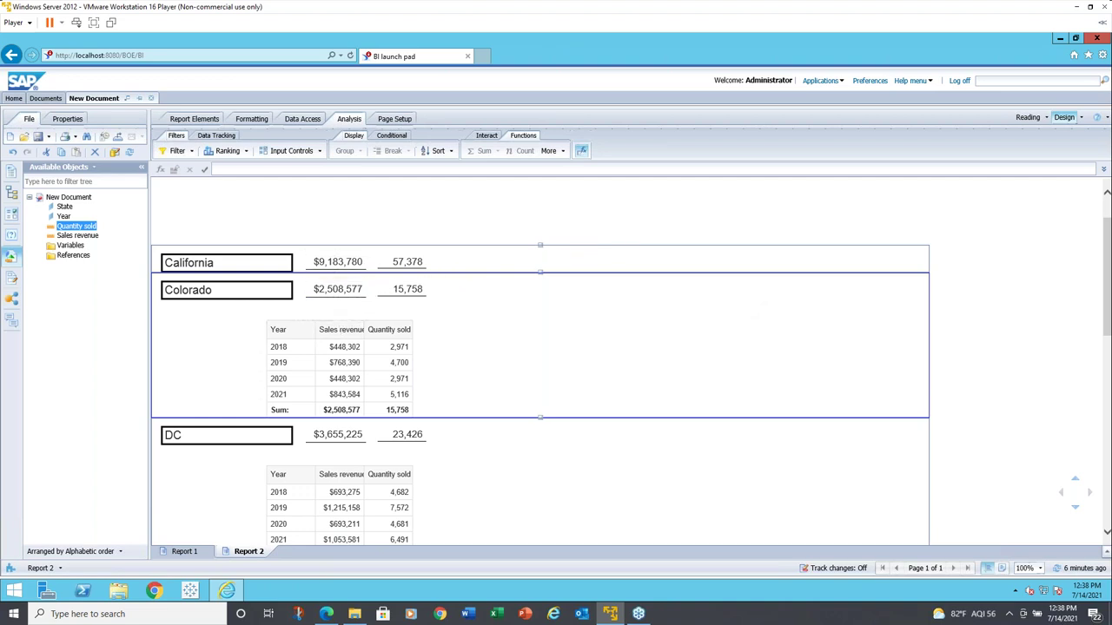
Turn off the formula-based hiding in Format Table for the yearly table of the State sections
right_click(339, 322)
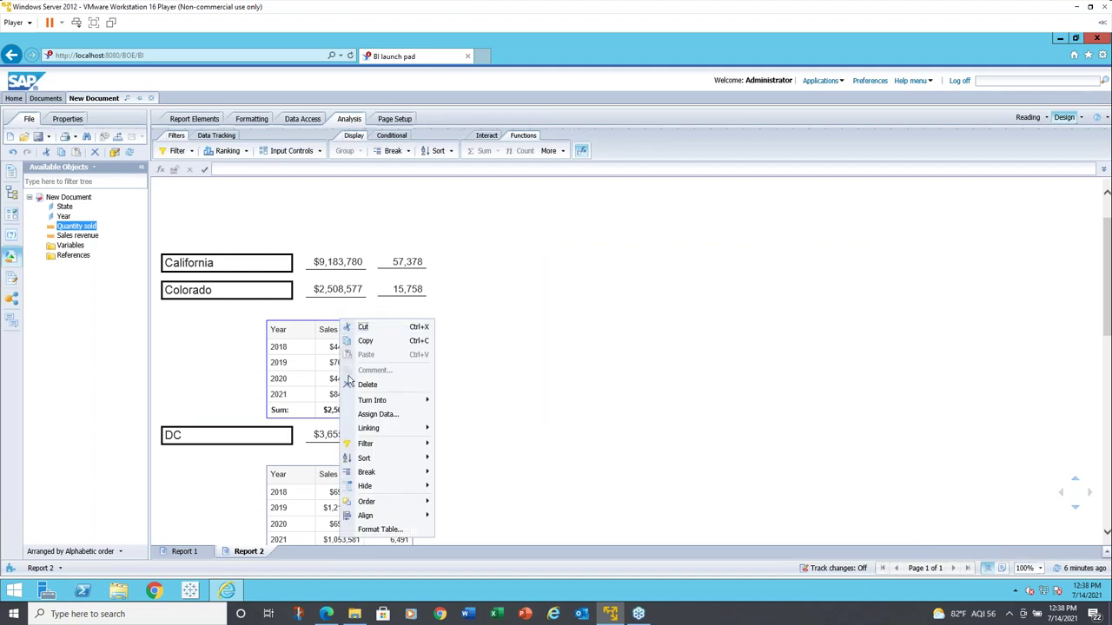
left_click(393, 533)
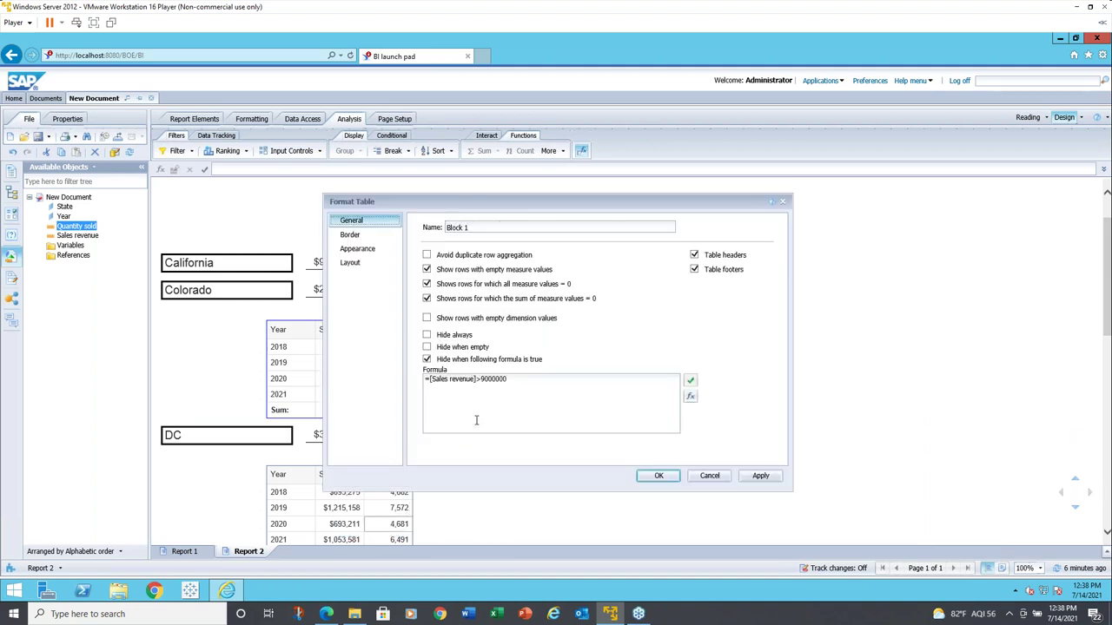
left_click(426, 360)
left_click(659, 479)
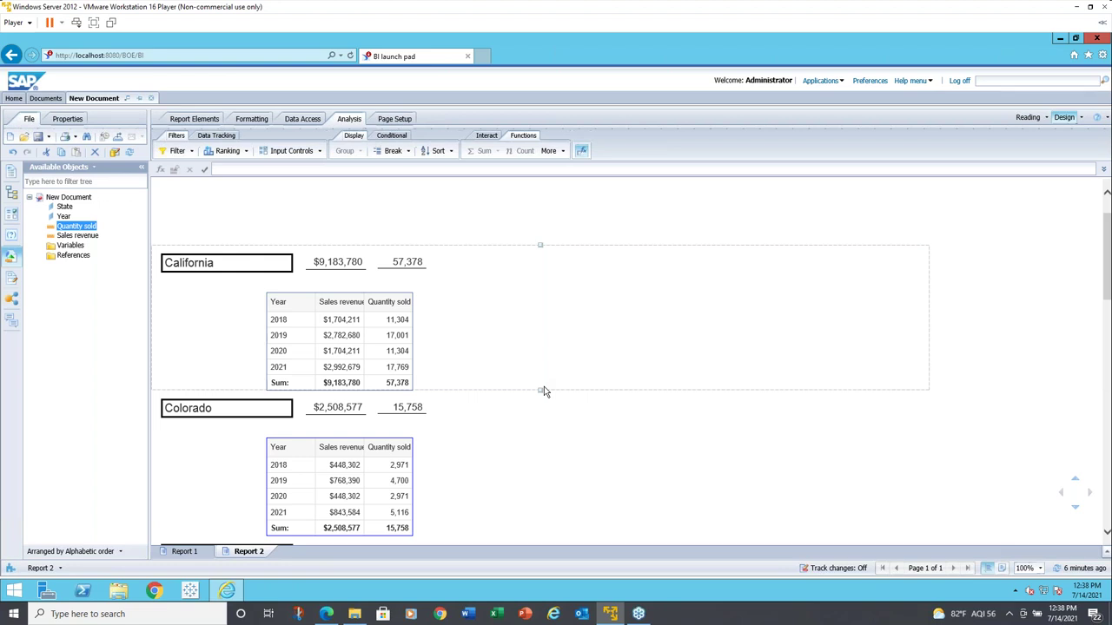
Expand Report 2 in the Navigation Map and examine its State section entries against the California section
left_click(11, 193)
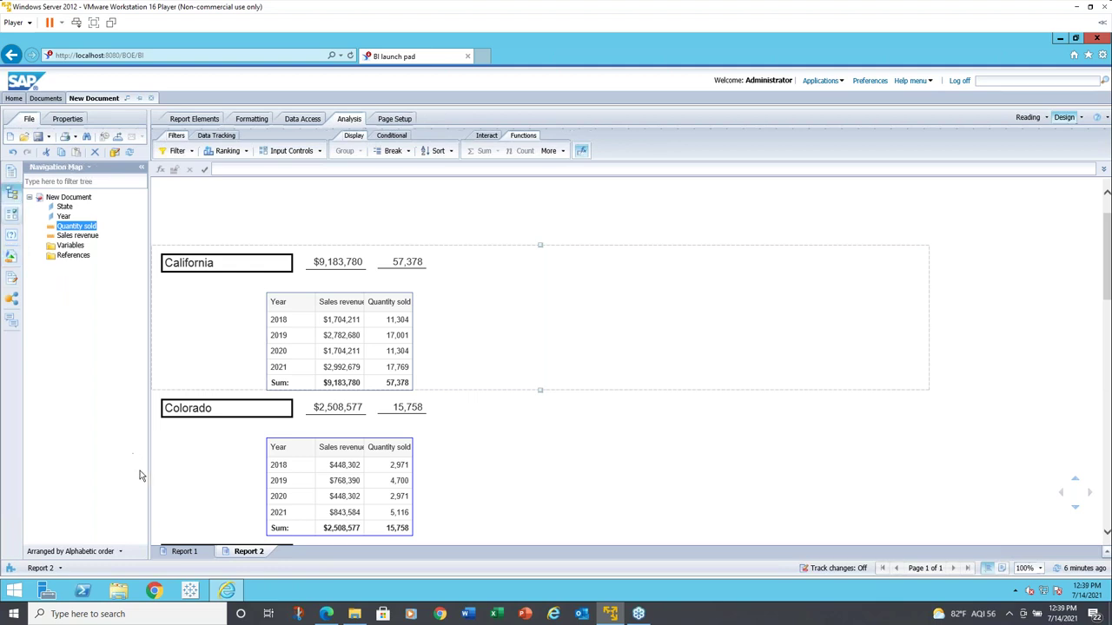
left_click(228, 413)
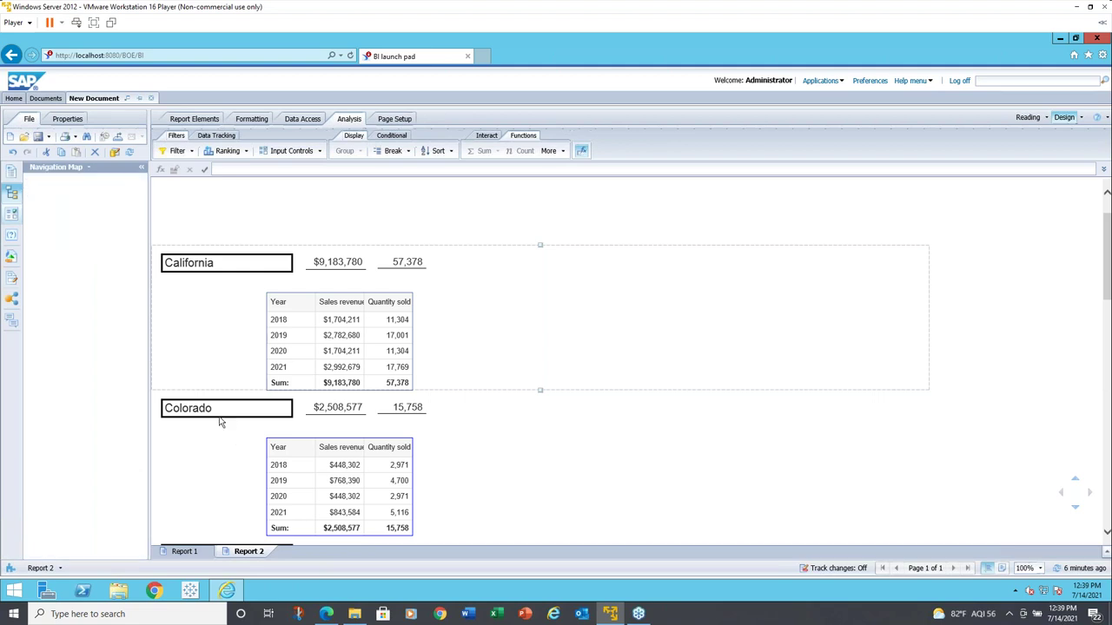
left_click(185, 337)
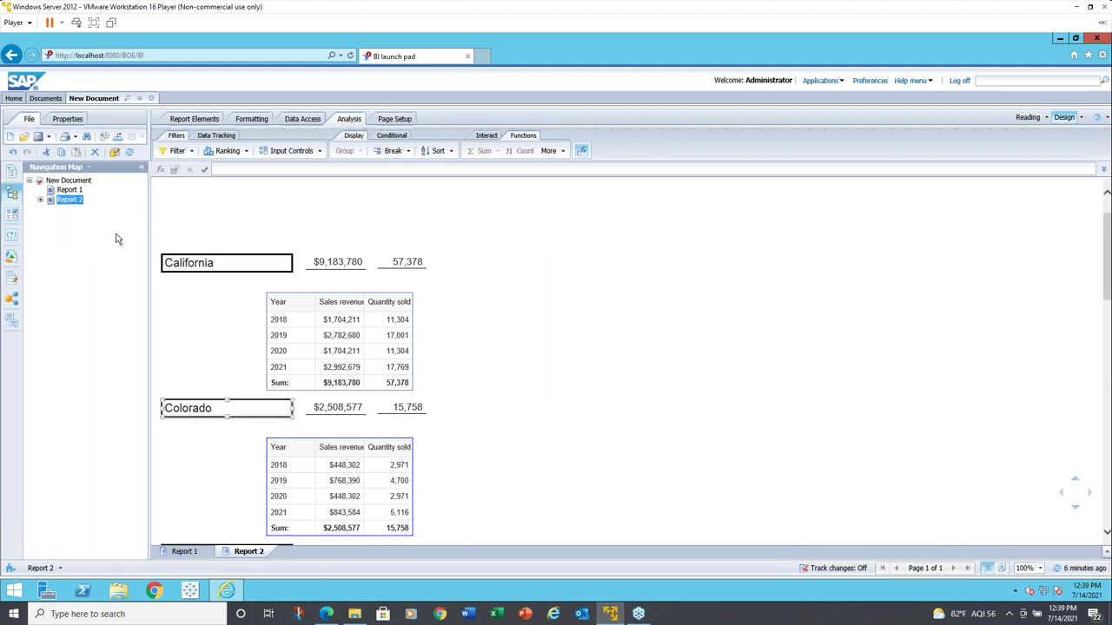
left_click(40, 200)
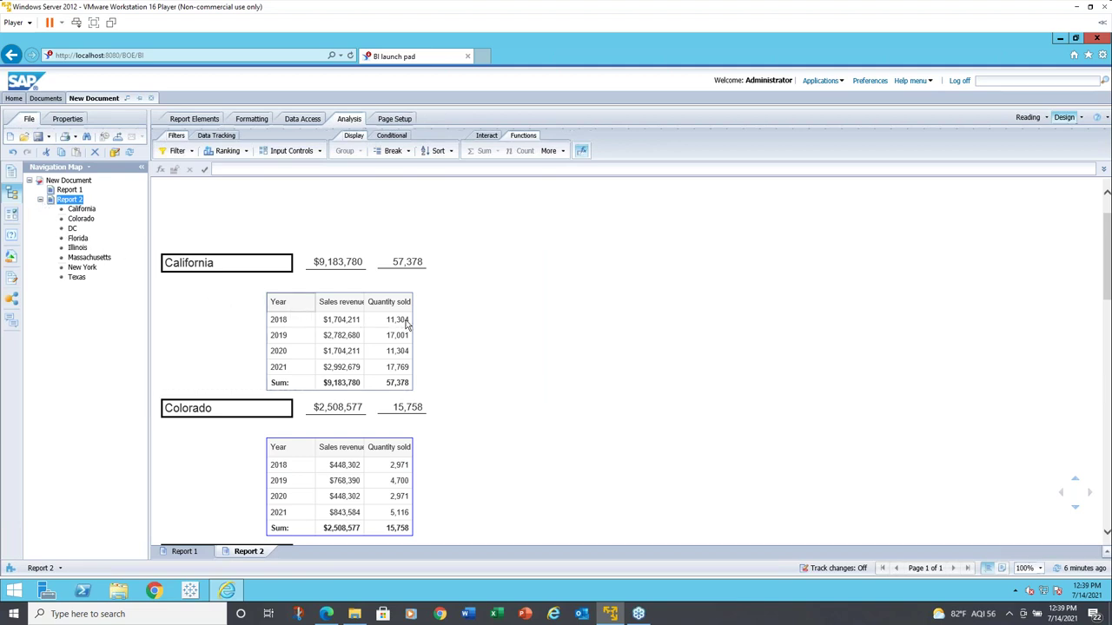
left_click(440, 328)
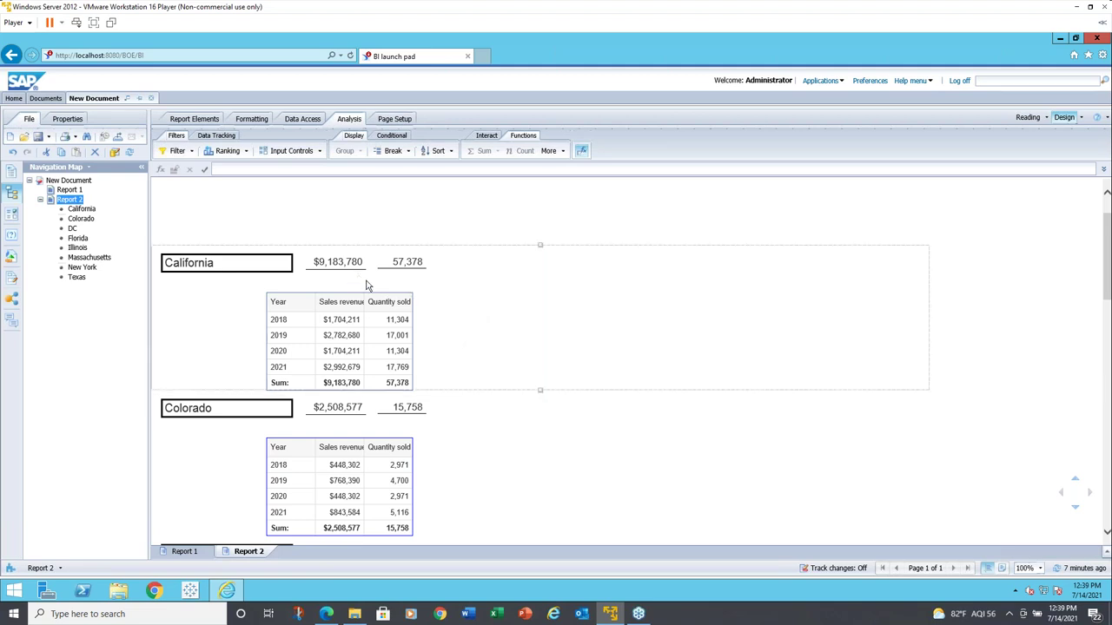
left_click(447, 332)
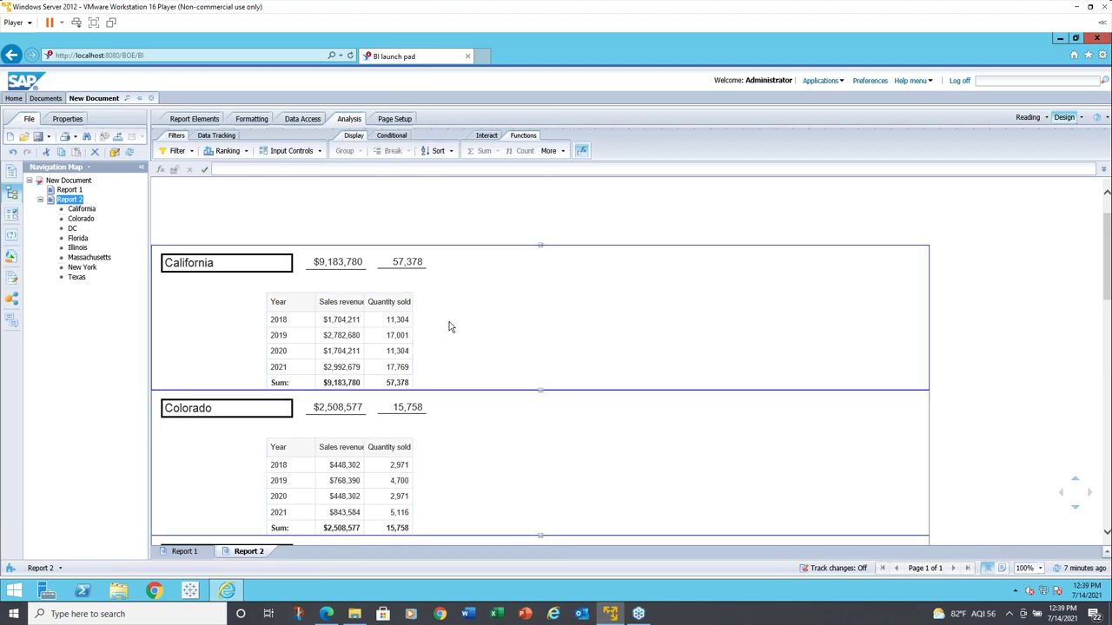
left_click(181, 265)
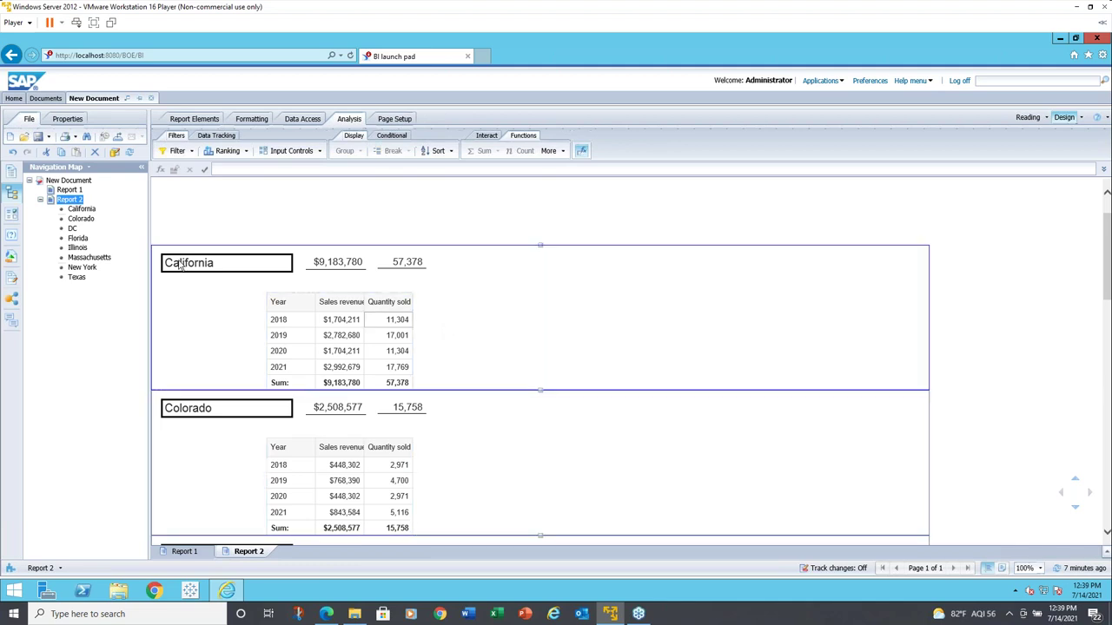
Return to the list of available objects and compare Report 1's State break with Report 2's State sections
left_click(11, 258)
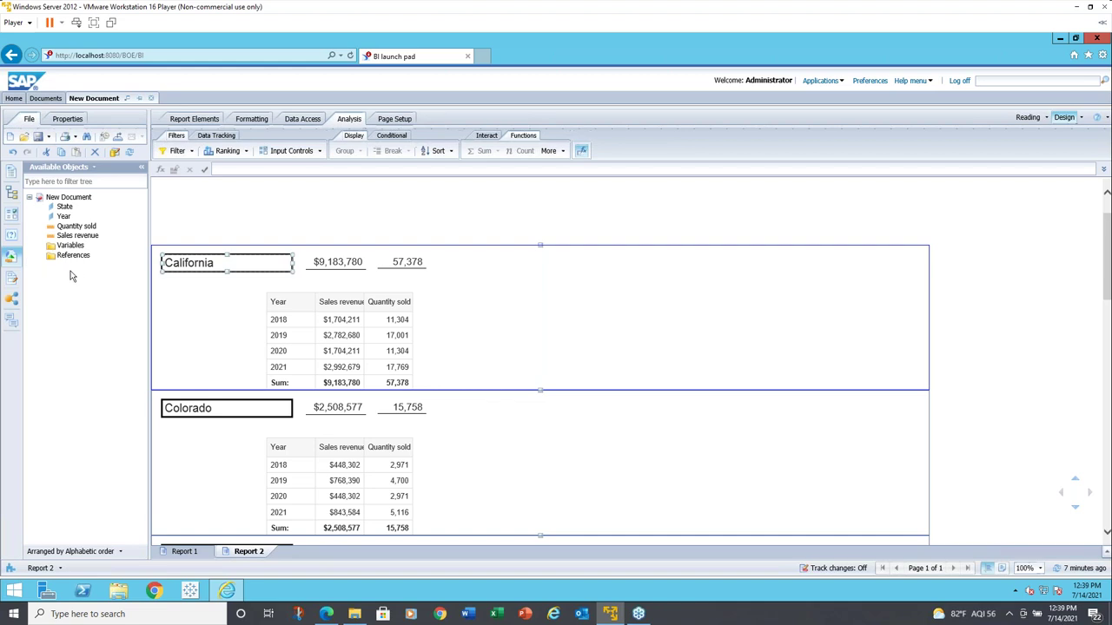
left_click(167, 289)
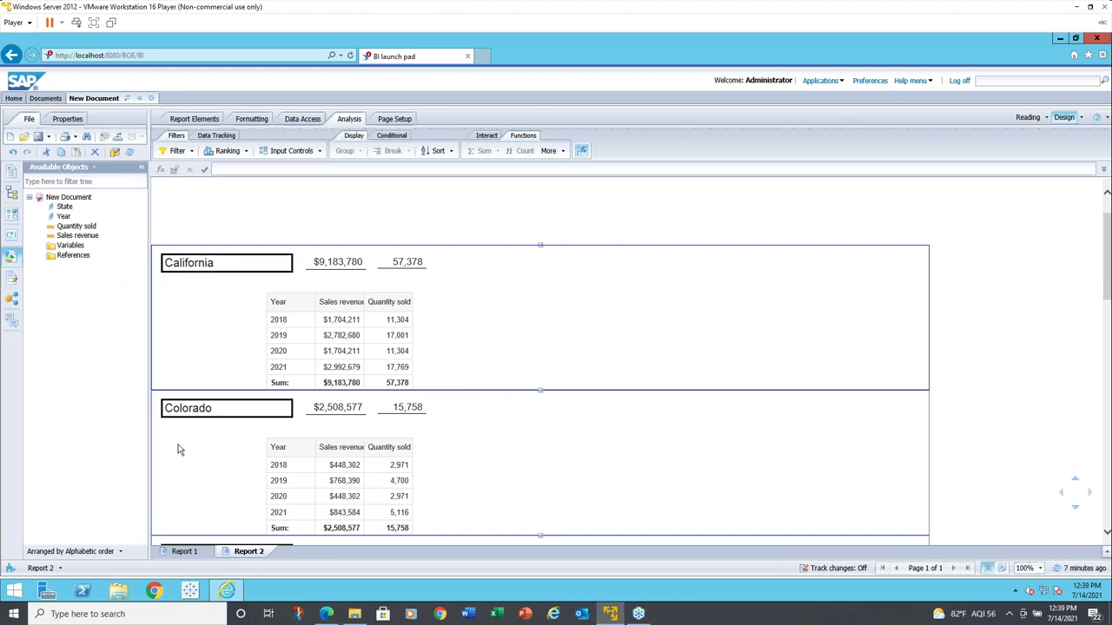
left_click(184, 552)
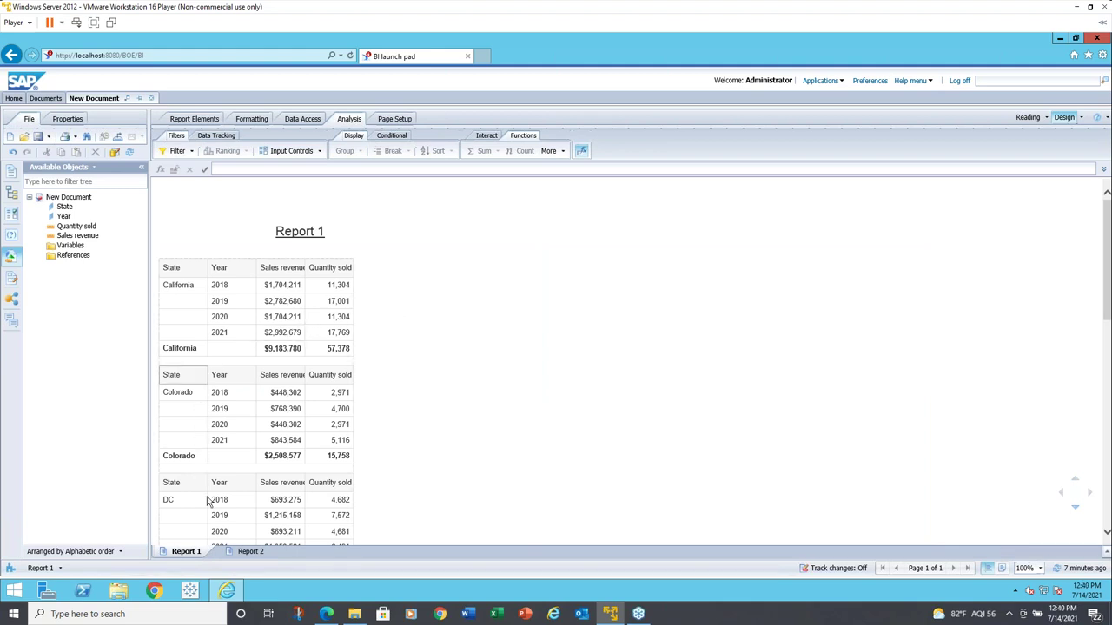
left_click(248, 552)
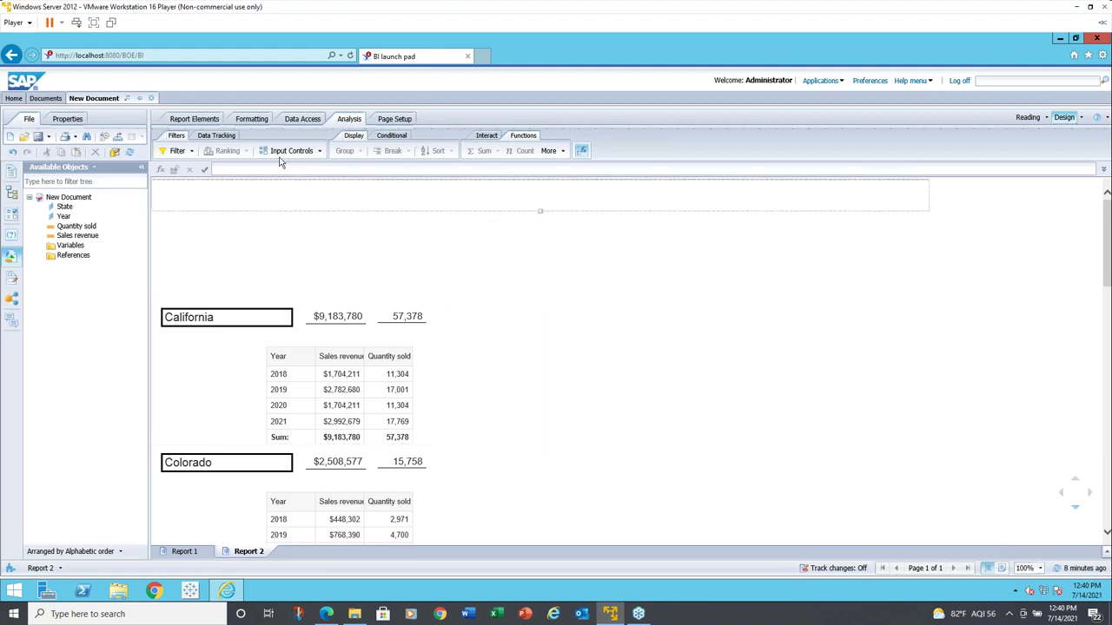
Insert a blank cell beside the yearly table in the California section and stretch it to about the table's height
left_click(195, 119)
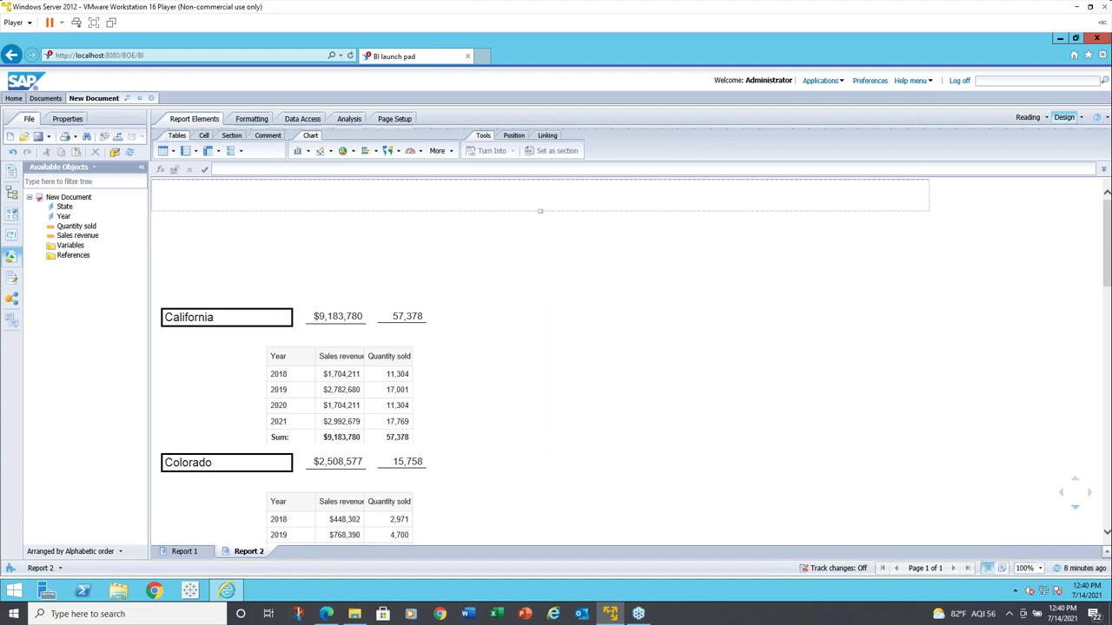
left_click(203, 136)
left_click(175, 151)
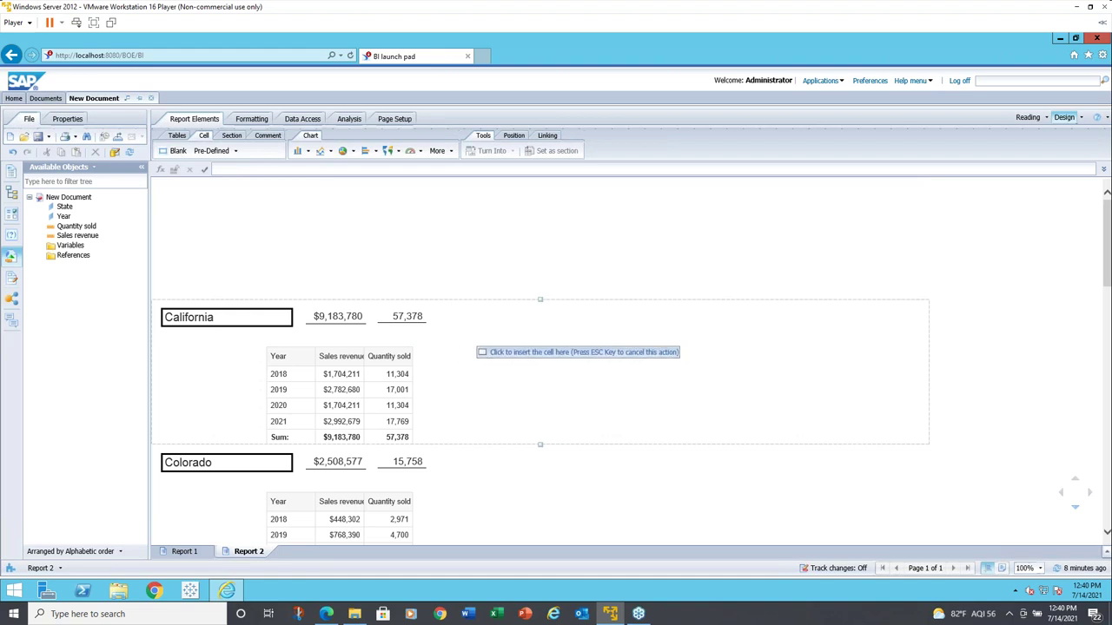
left_click(460, 341)
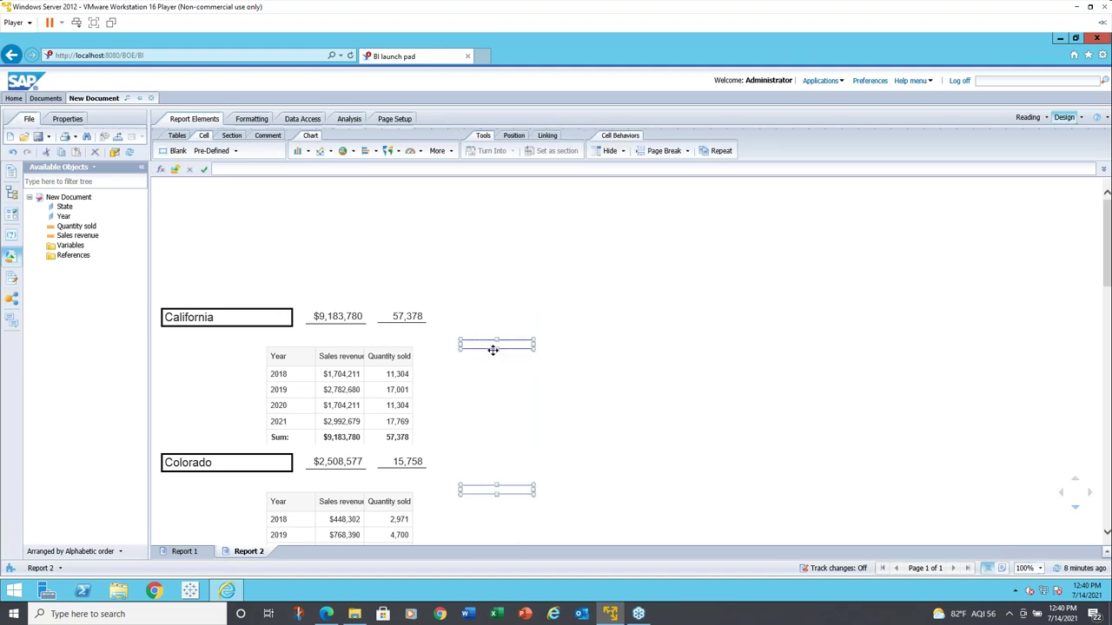
left_click_drag(498, 350, 486, 444)
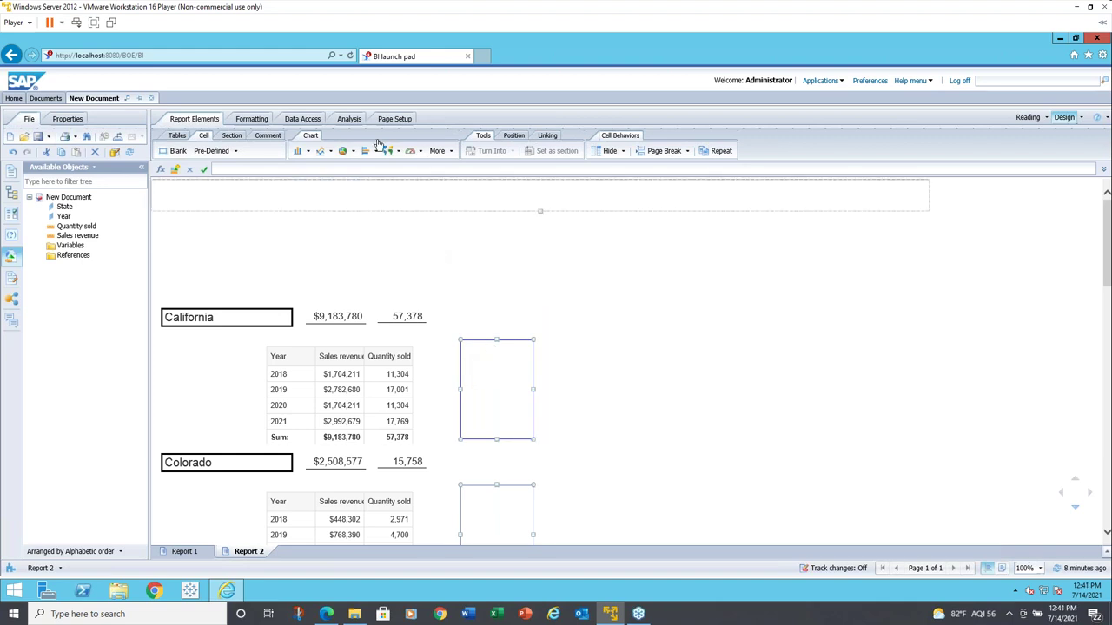
Try to start a conditional formatting rule for the blank cell beside California's yearly table
left_click(351, 120)
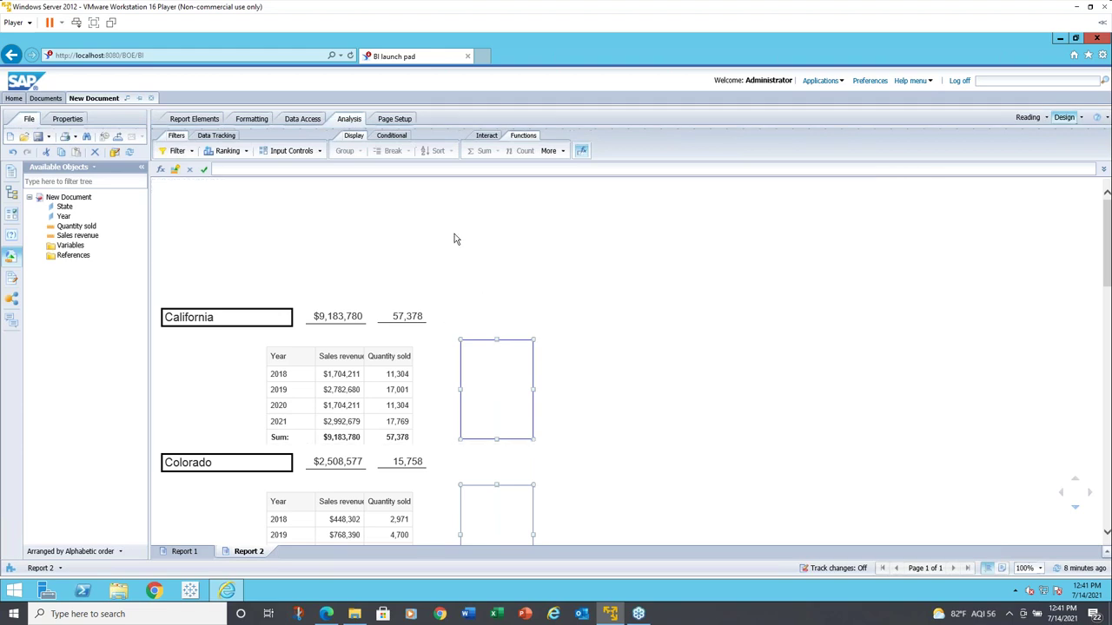
left_click(390, 135)
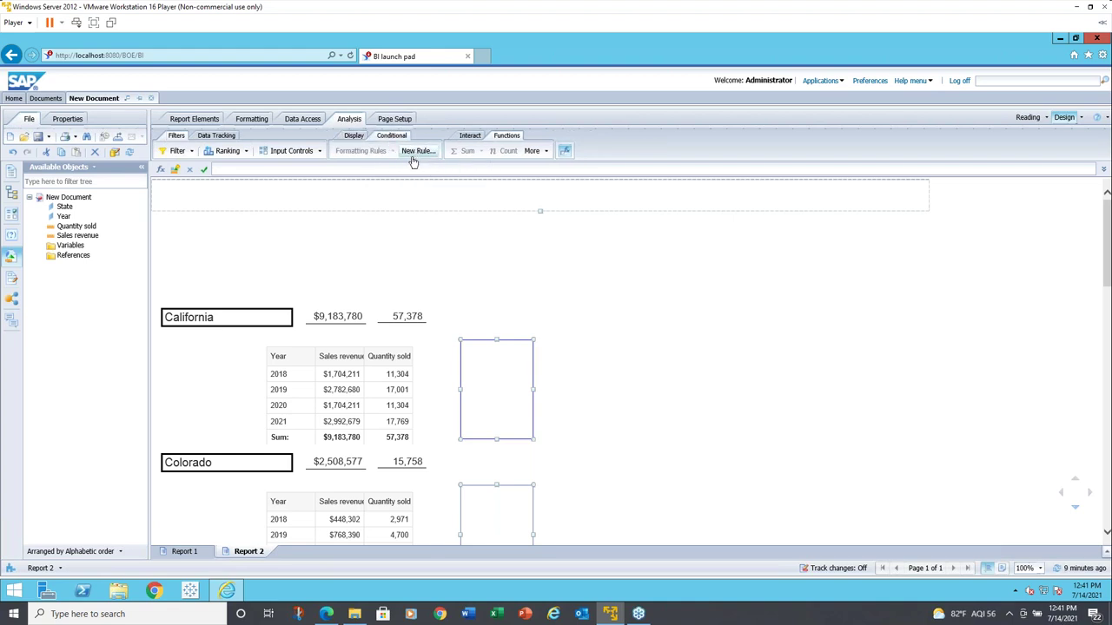
left_click(581, 369)
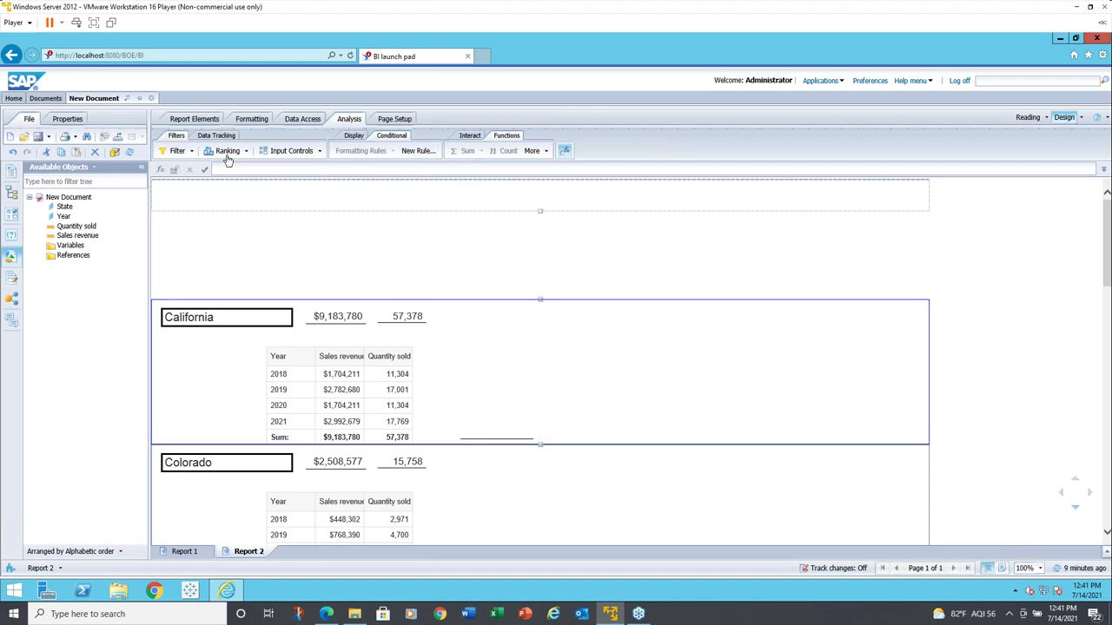
Save the document as "demo stop" in the Reporting folder under Favorites
left_click(48, 139)
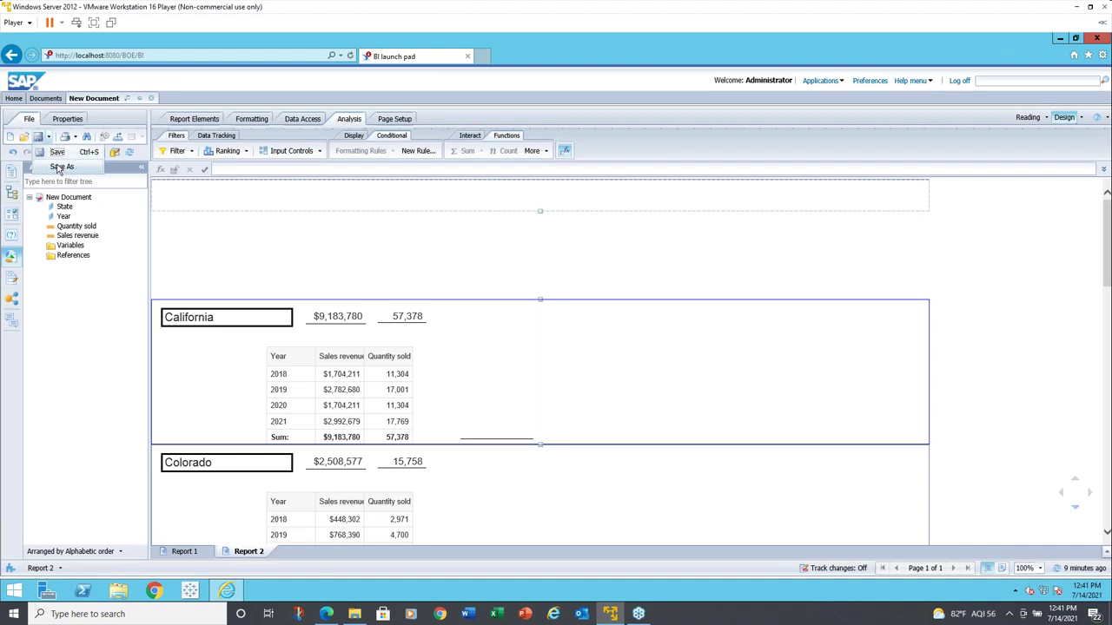
left_click(58, 170)
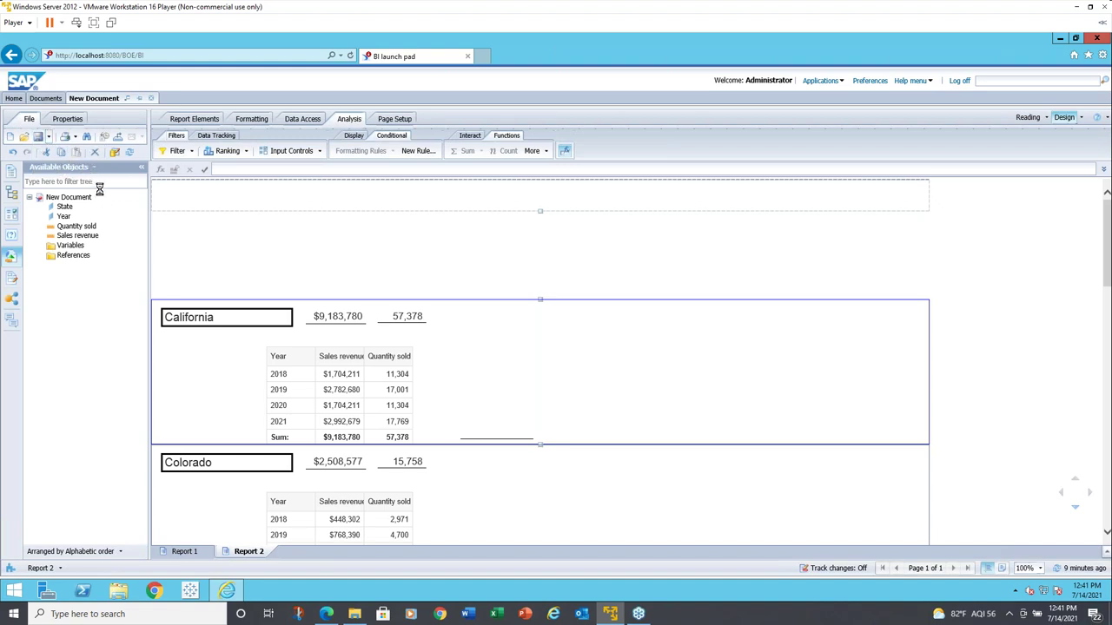
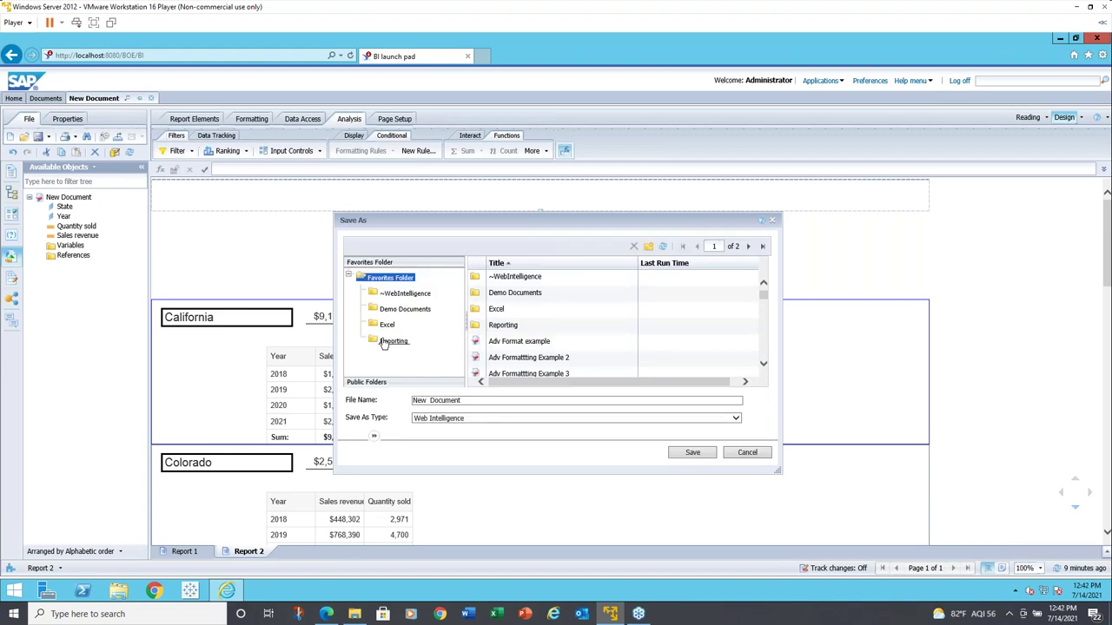
left_click(392, 342)
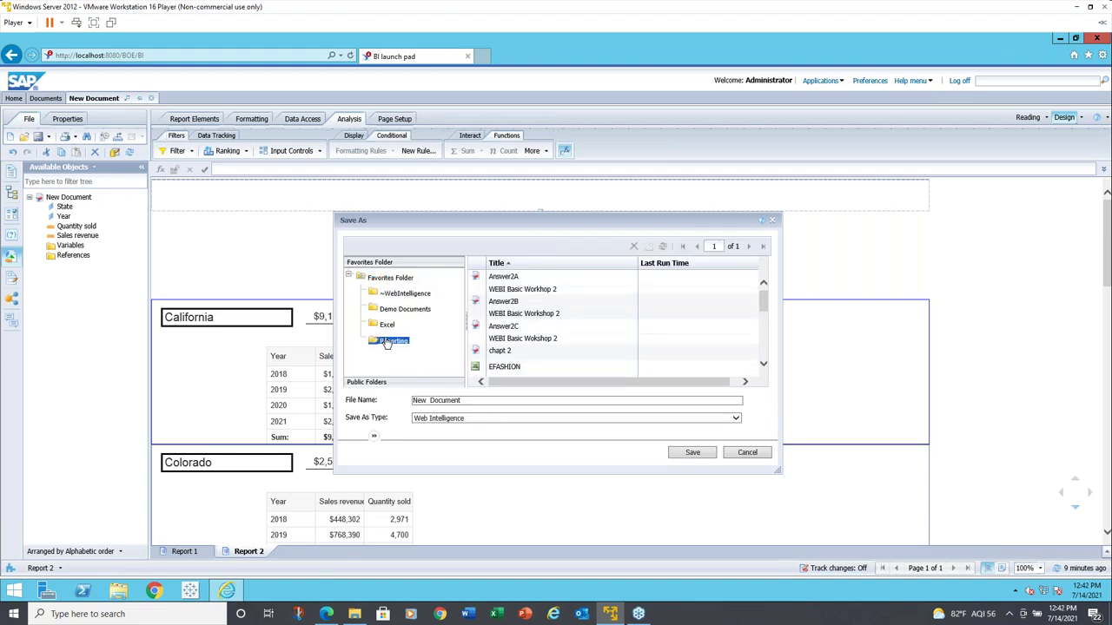
left_click_drag(468, 397, 402, 390)
type("demo ")
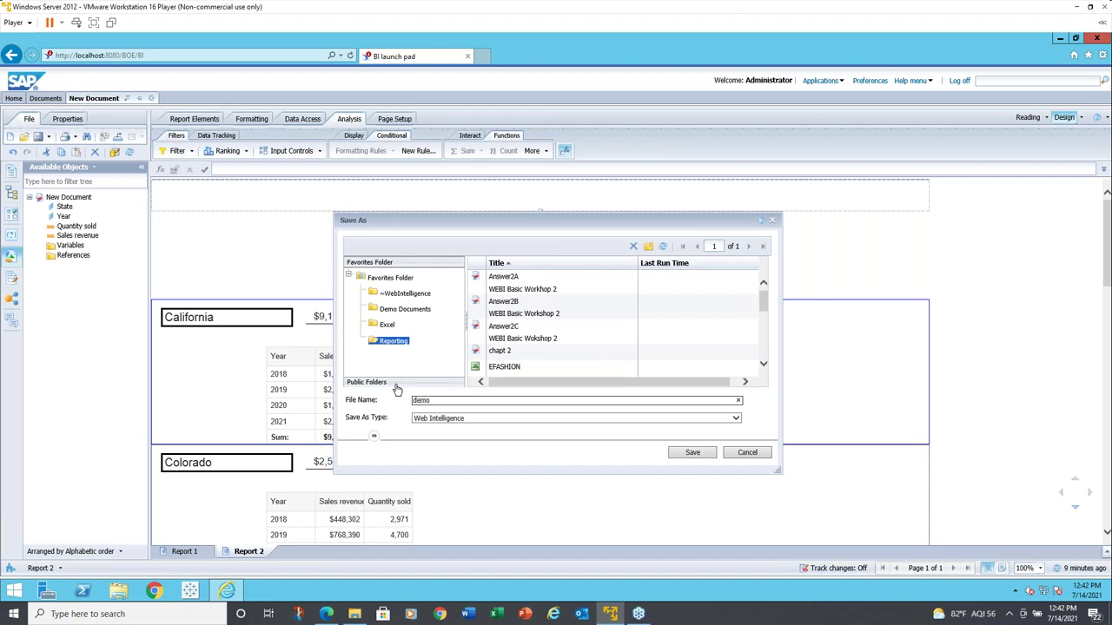
type("stop")
left_click(692, 454)
left_click(362, 187)
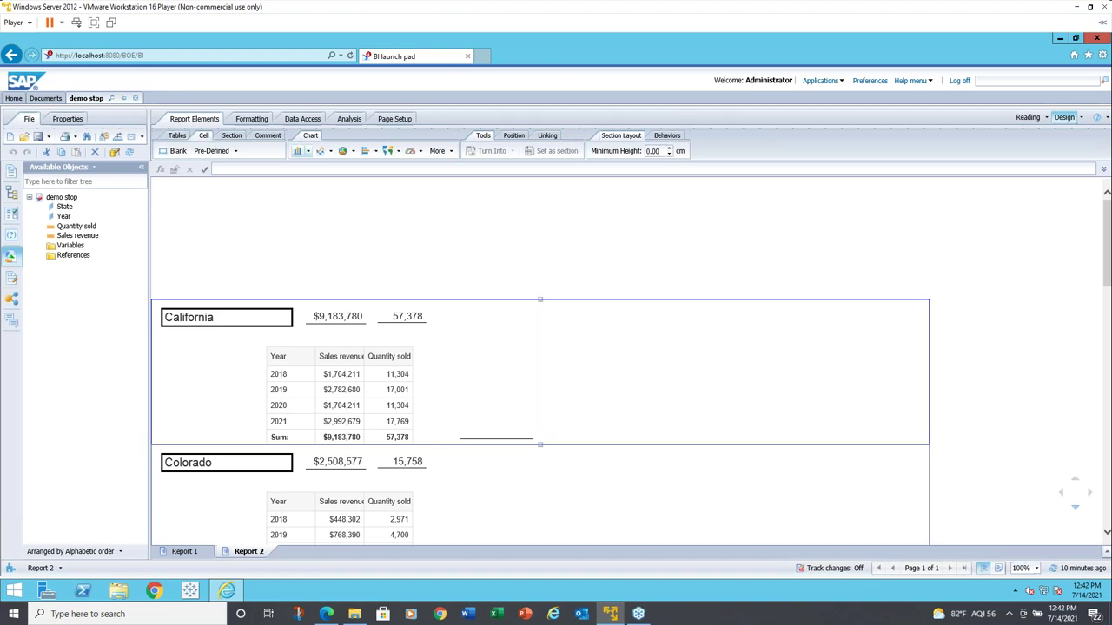
Try to create a new conditional formatting rule in the saved document
left_click(345, 121)
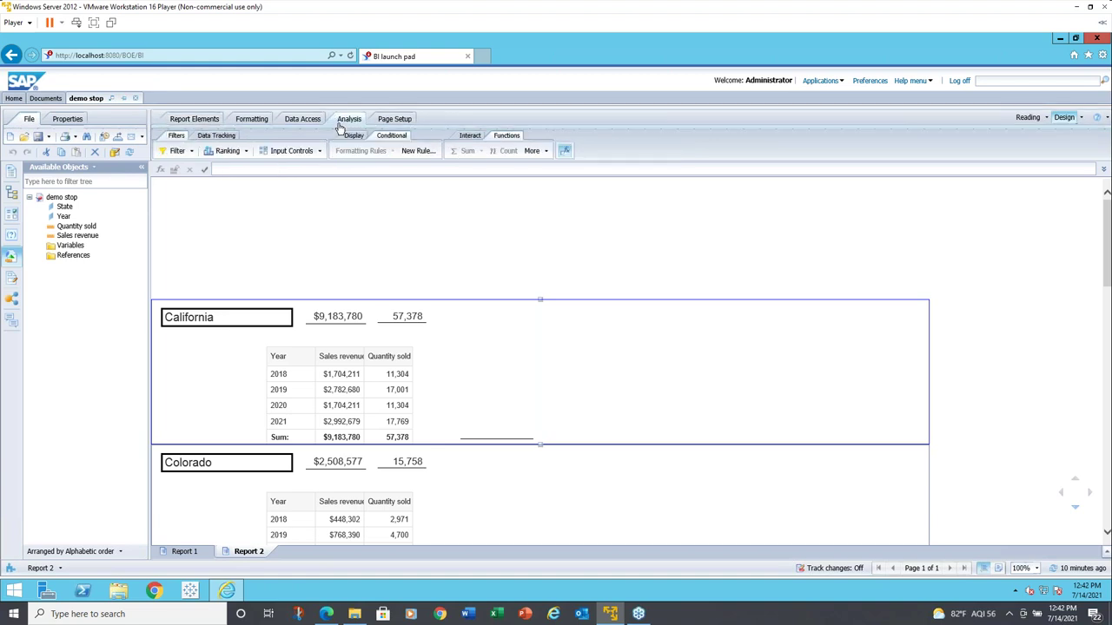
left_click(411, 153)
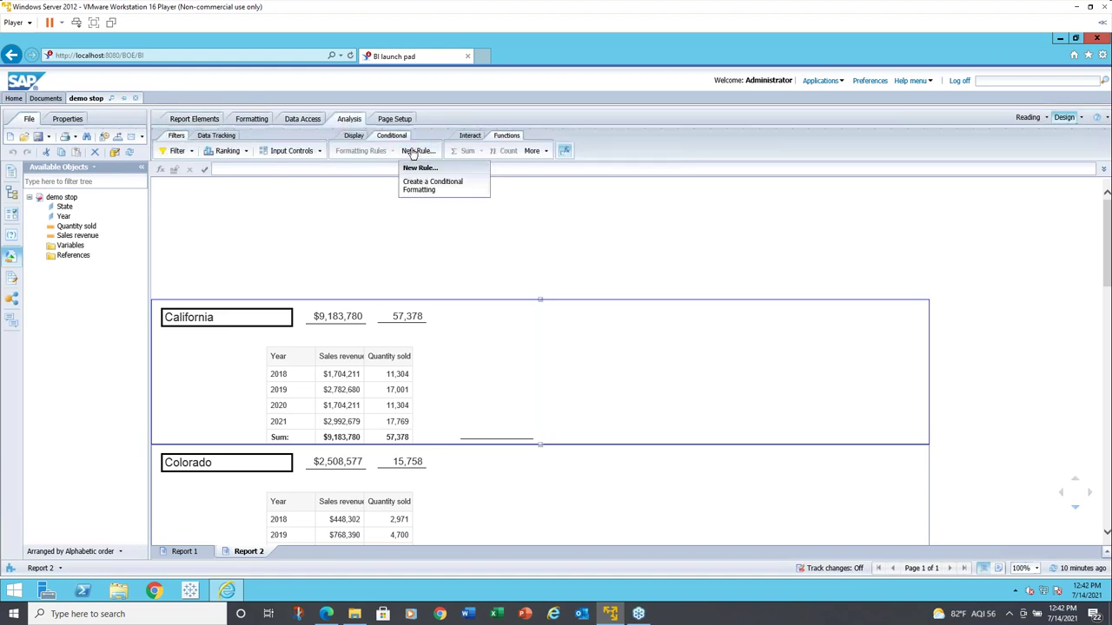
left_click(409, 163)
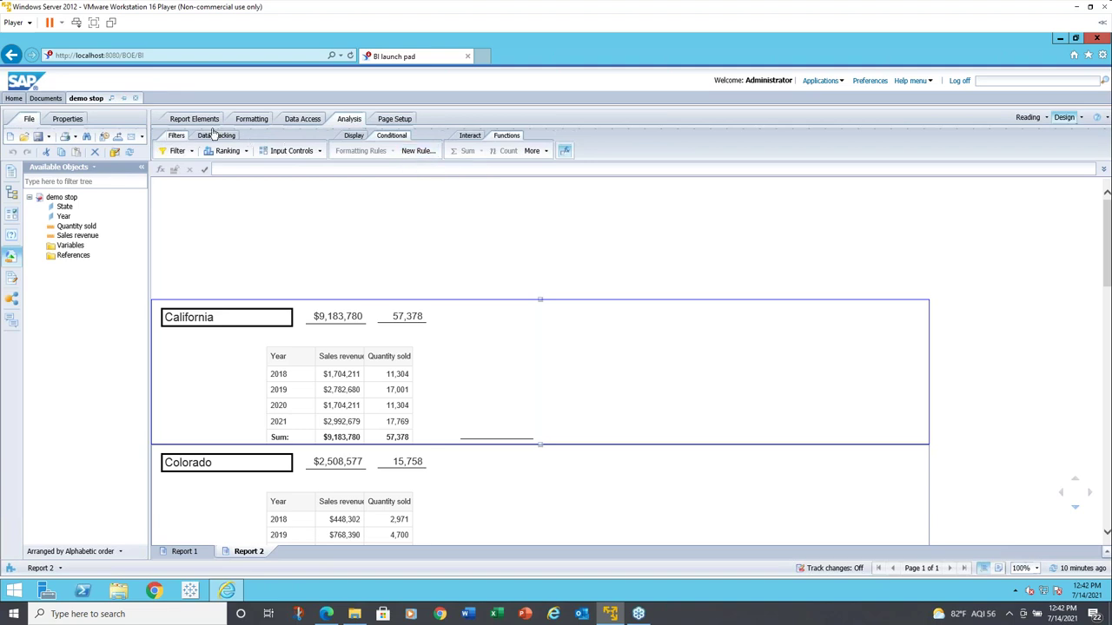
Close the demo stop document and reopen it for modification from the Reporting folder
left_click(135, 101)
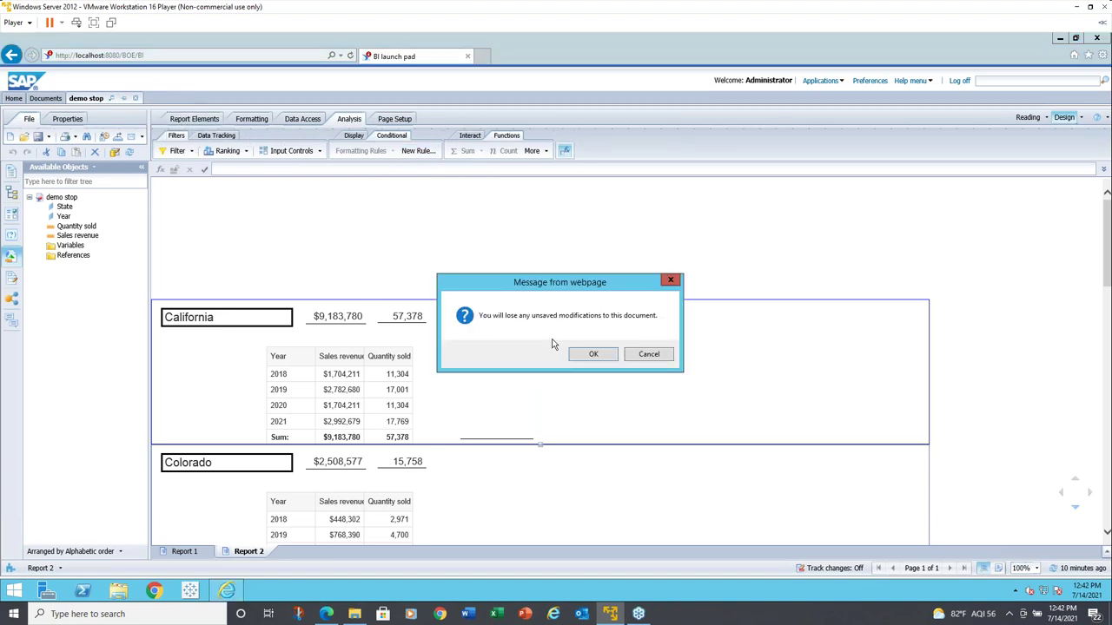
left_click(581, 357)
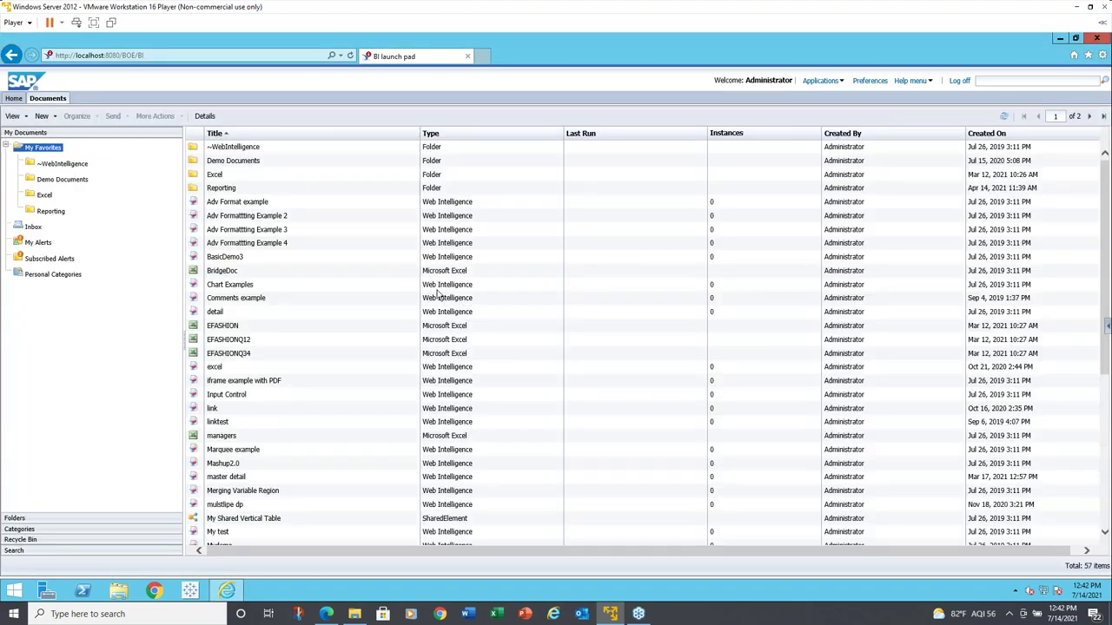
left_click(51, 211)
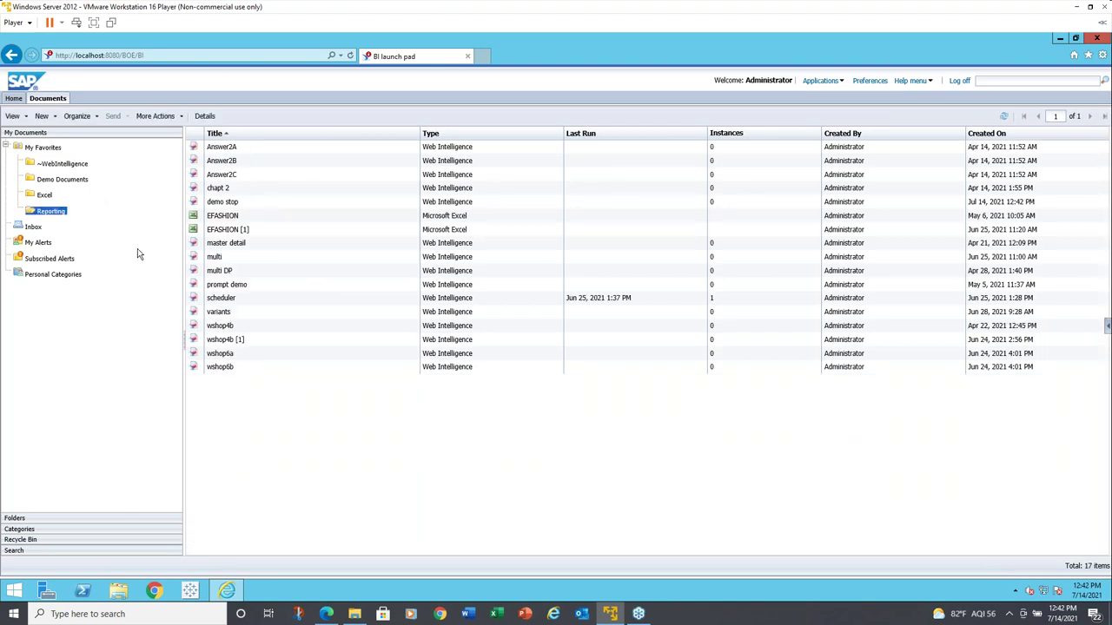
left_click(232, 205)
right_click(232, 205)
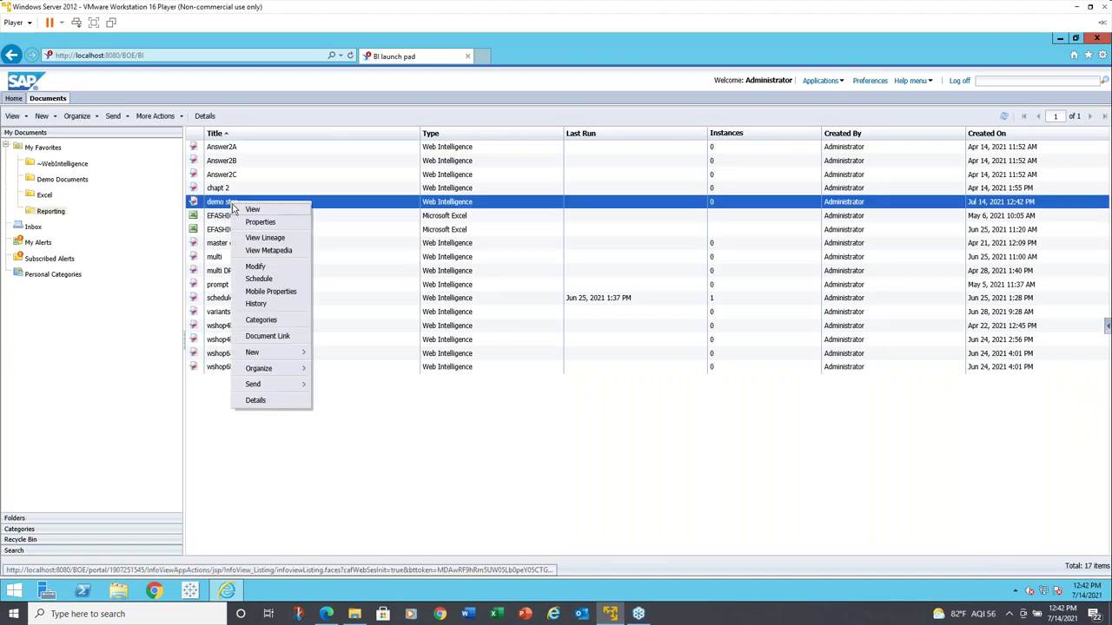
left_click(256, 266)
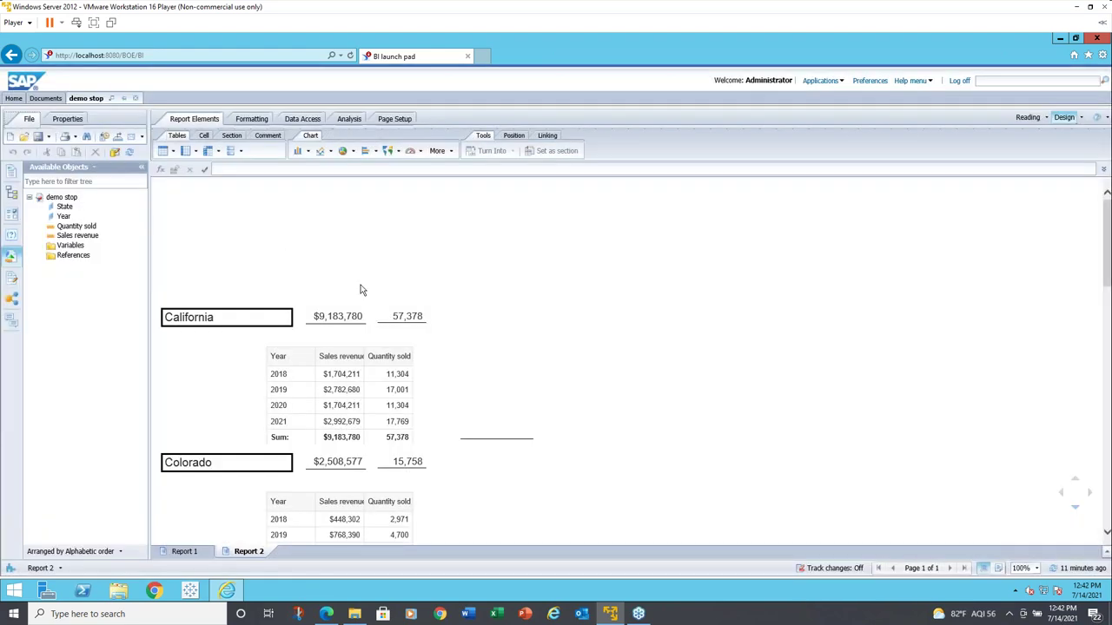
Start a new conditional formatting rule and name it "stop light"
left_click(603, 324)
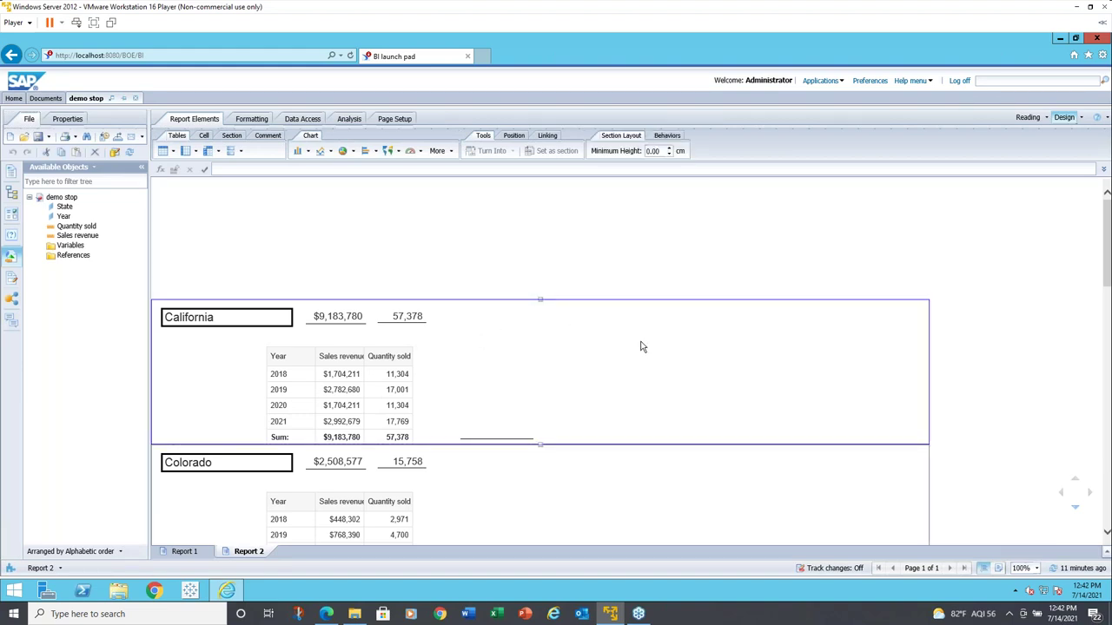
left_click(366, 261)
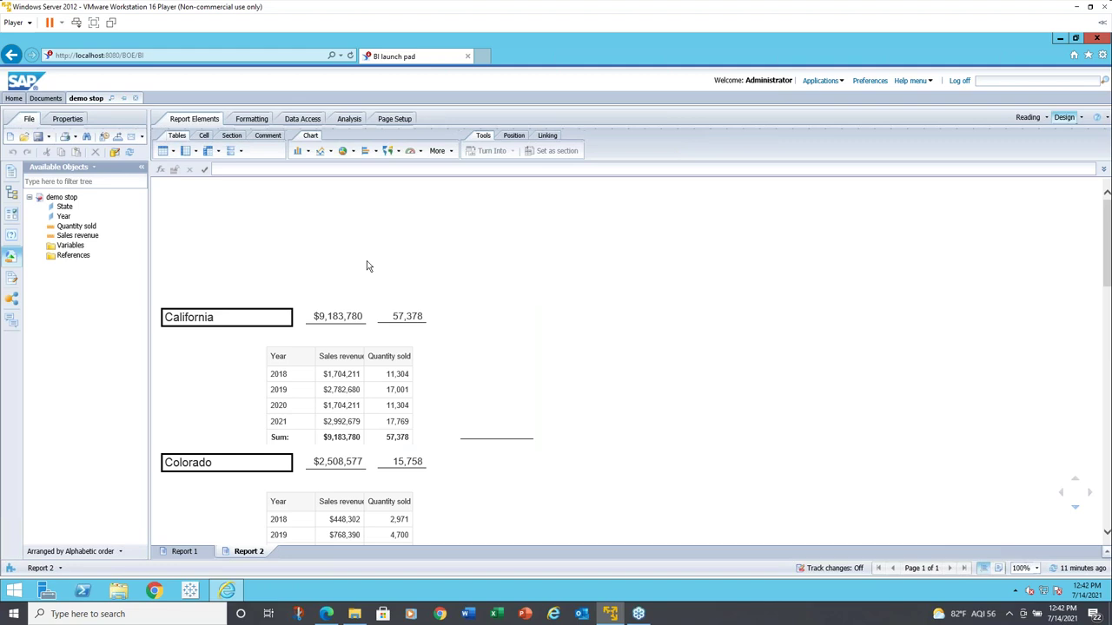
left_click(350, 119)
left_click(384, 137)
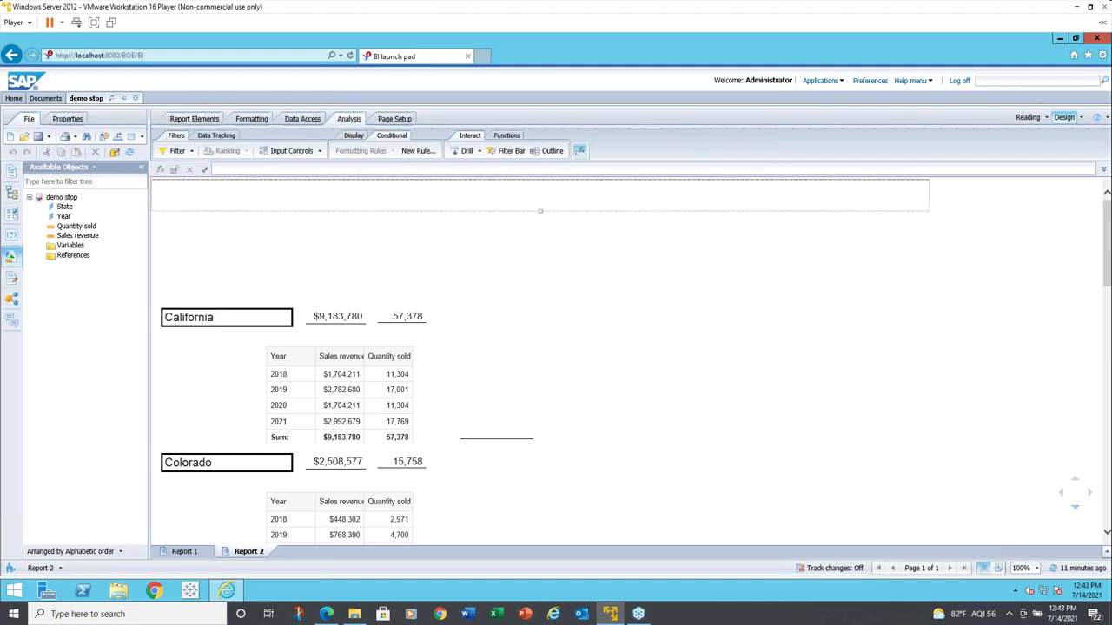
left_click(420, 152)
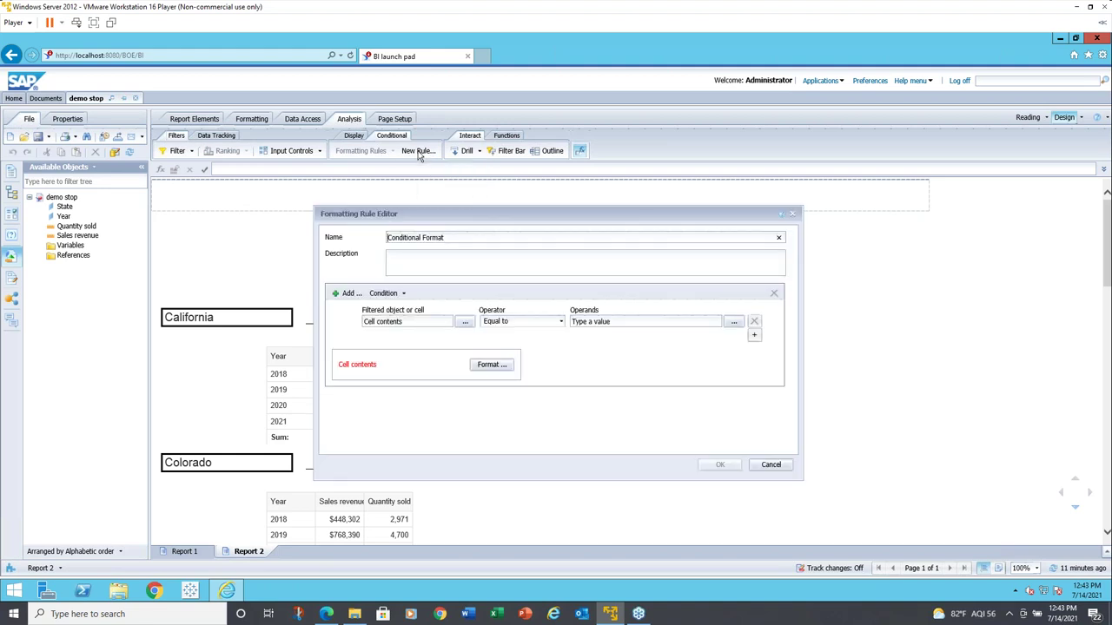
left_click_drag(449, 236, 372, 235)
type("stop light")
Set the rule's condition to Sales revenue Greater than or Equal to 9000000
left_click(466, 323)
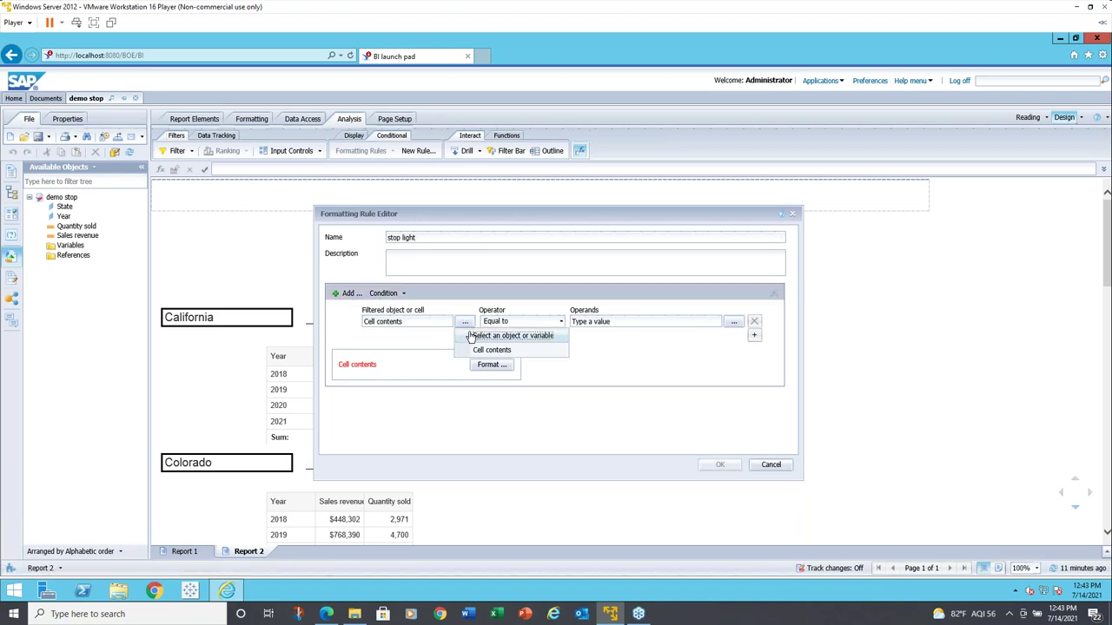
left_click(479, 337)
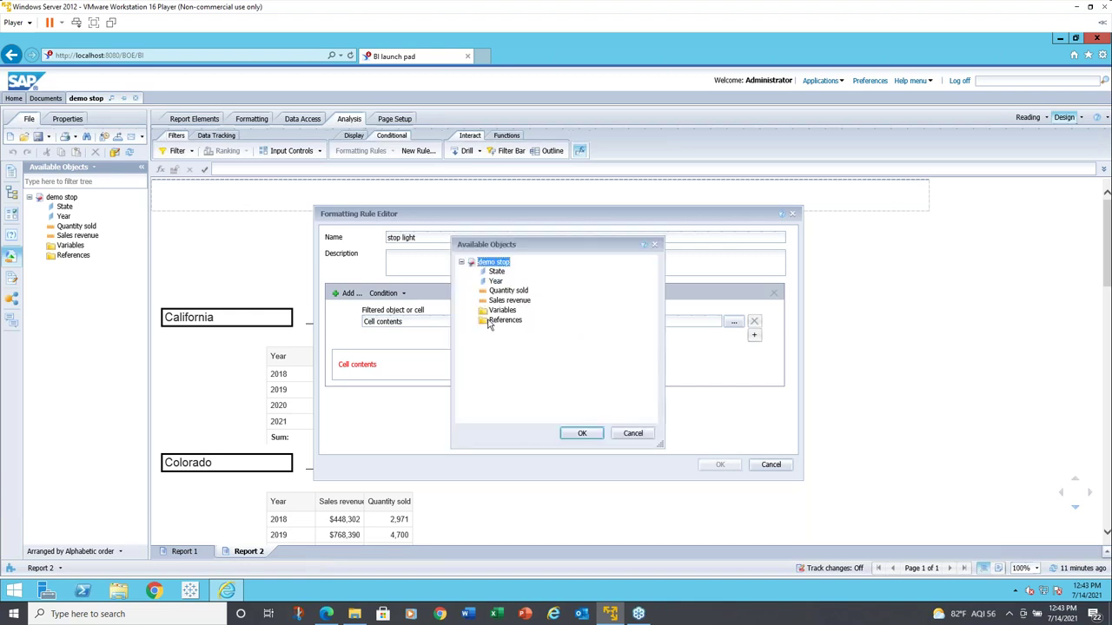
left_click(493, 302)
double_click(493, 302)
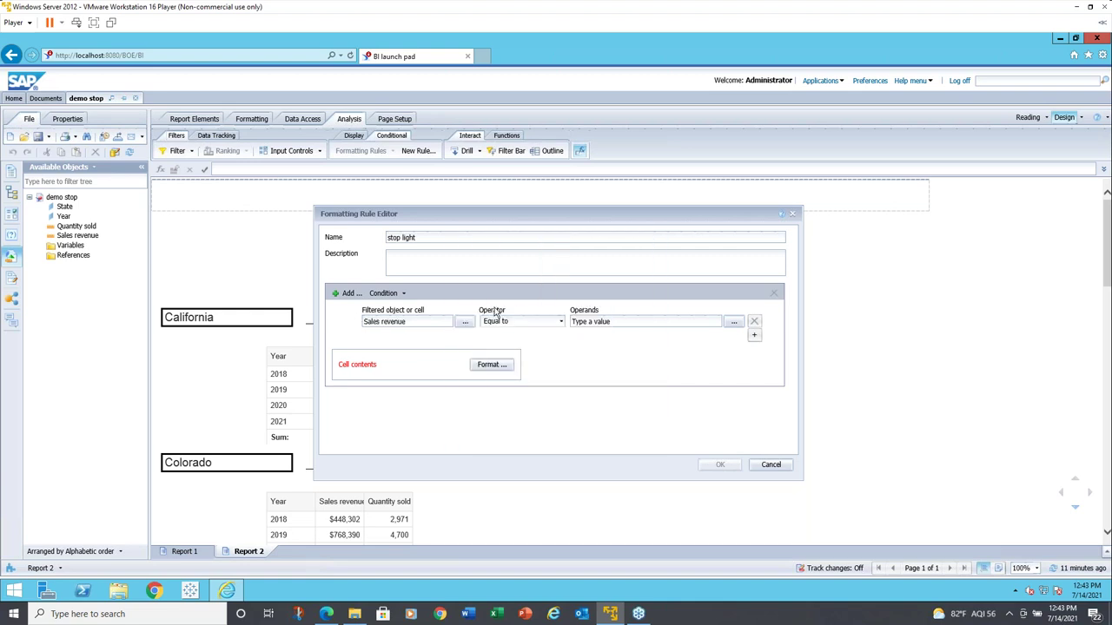
left_click(504, 321)
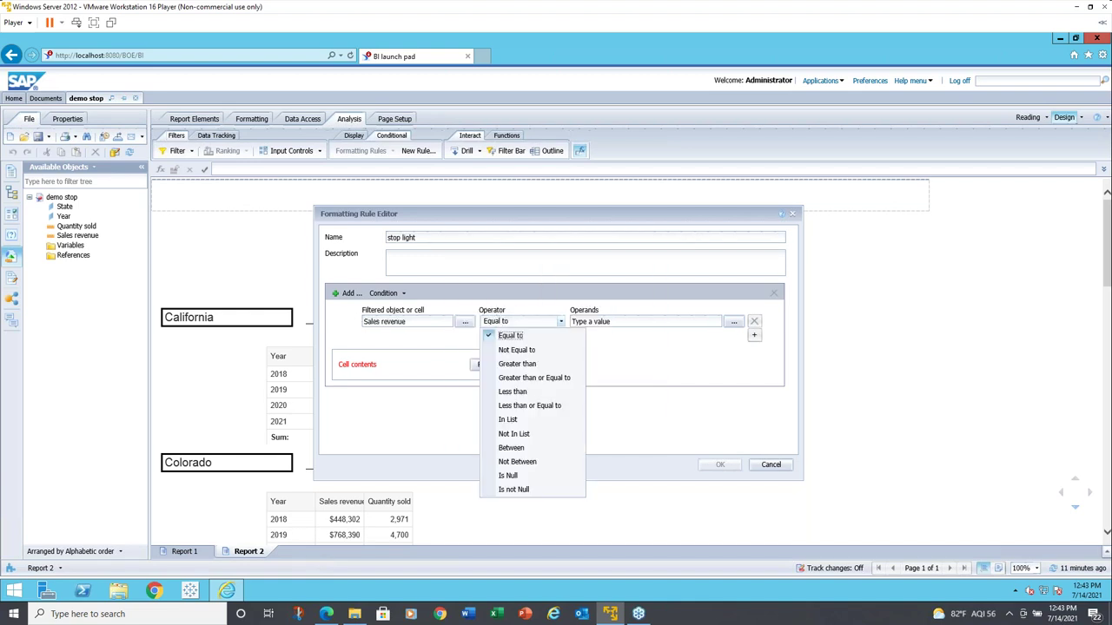
left_click(528, 378)
left_click(600, 322)
type("9000000")
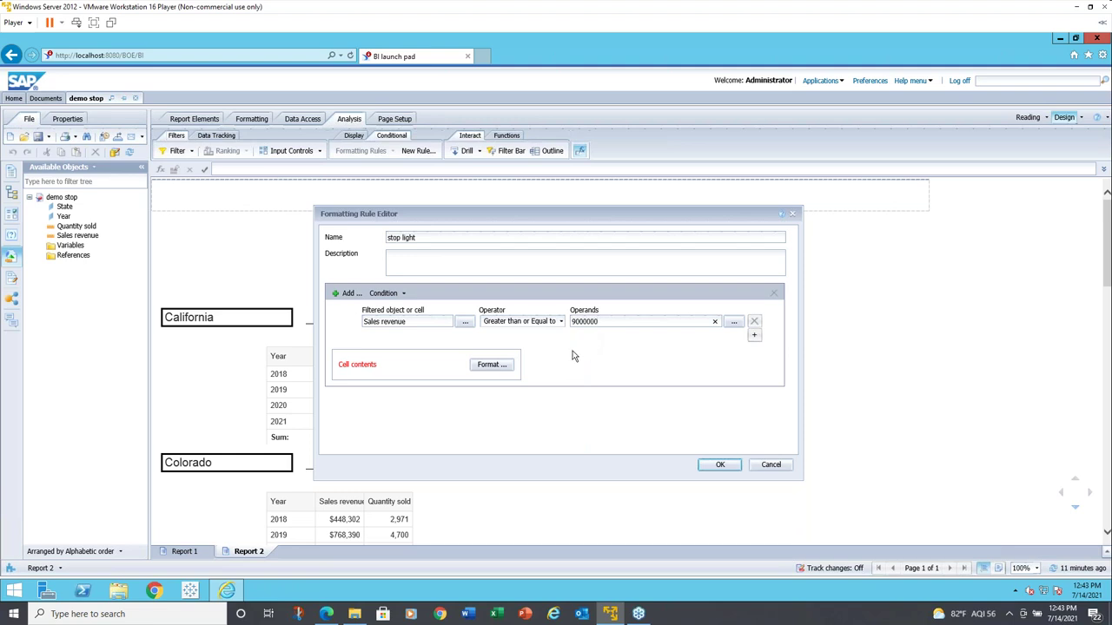
Upload greenlightlrg.png from the stoplights folder as the background image for the Greater than or Equal to 9000000 condition
left_click(500, 365)
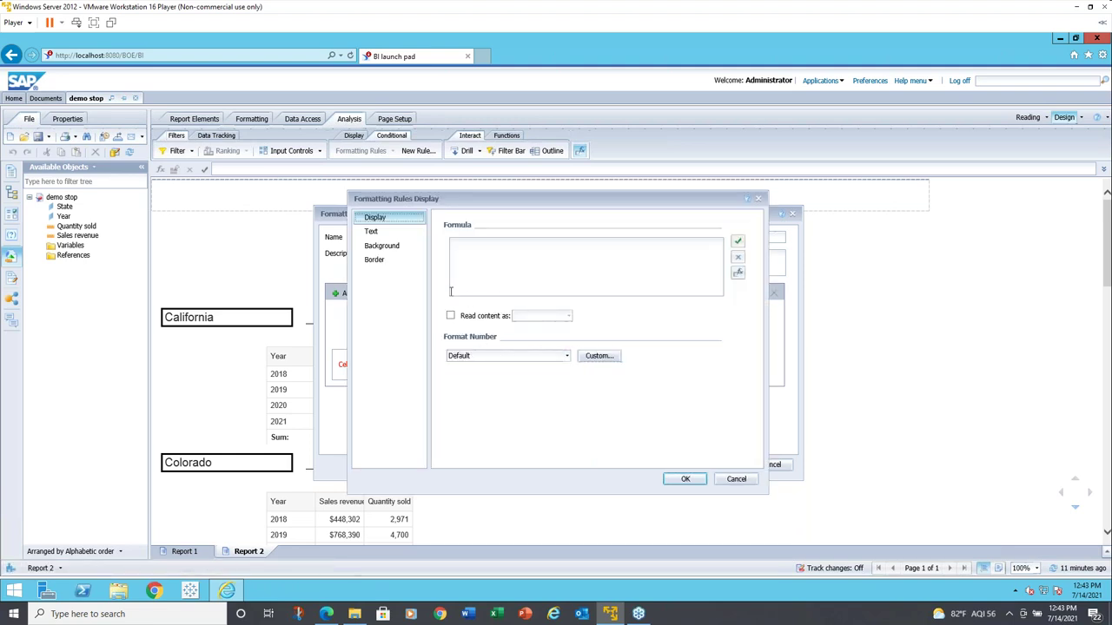
left_click(392, 249)
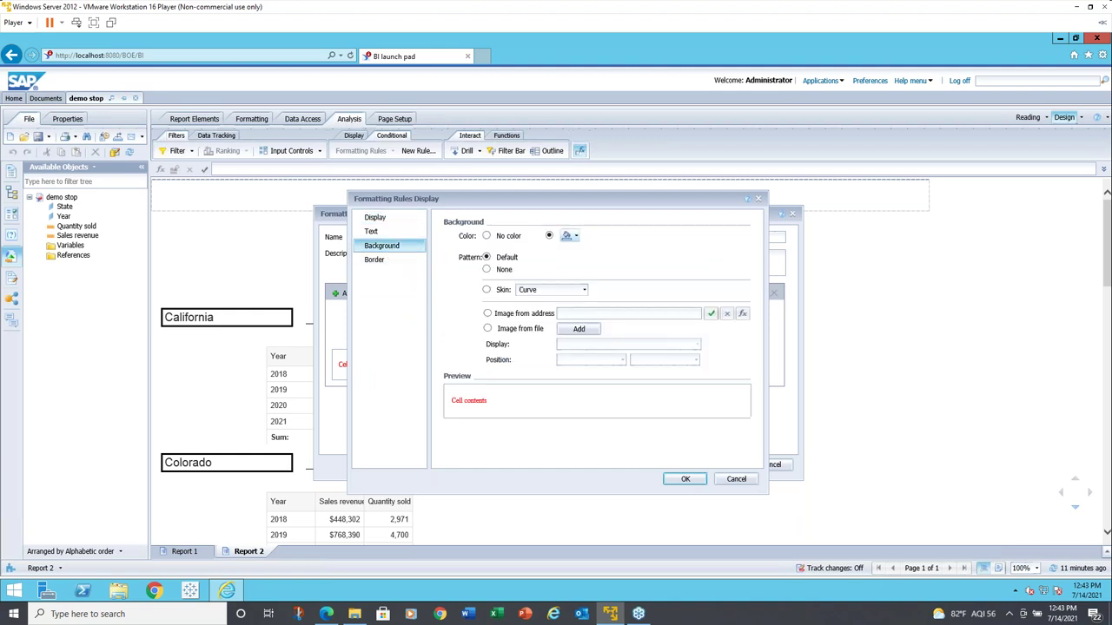
left_click(488, 329)
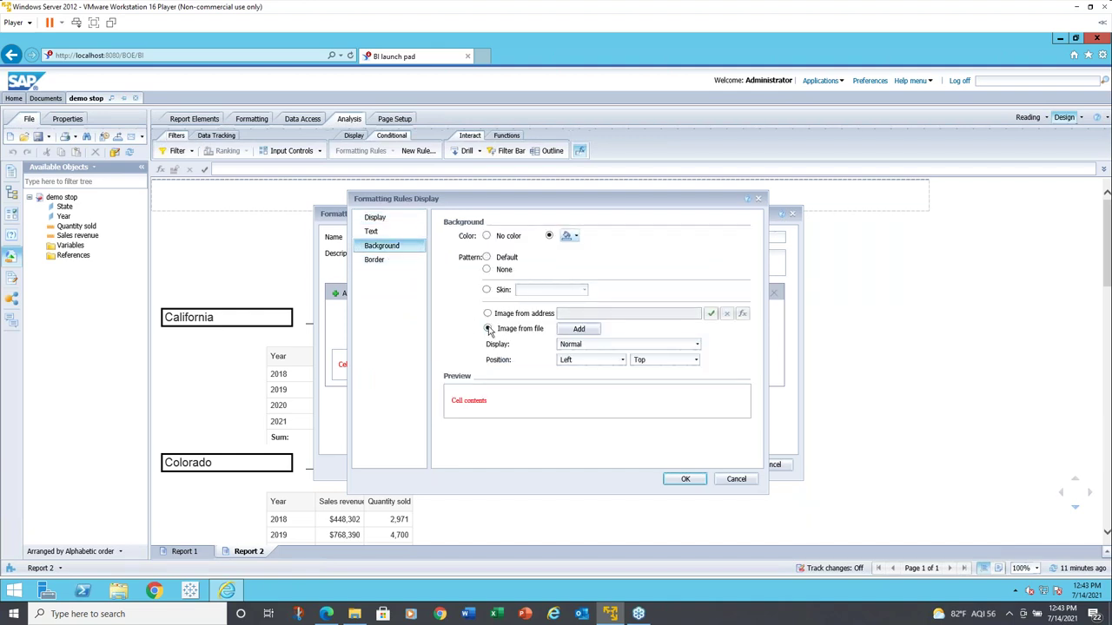
left_click(578, 331)
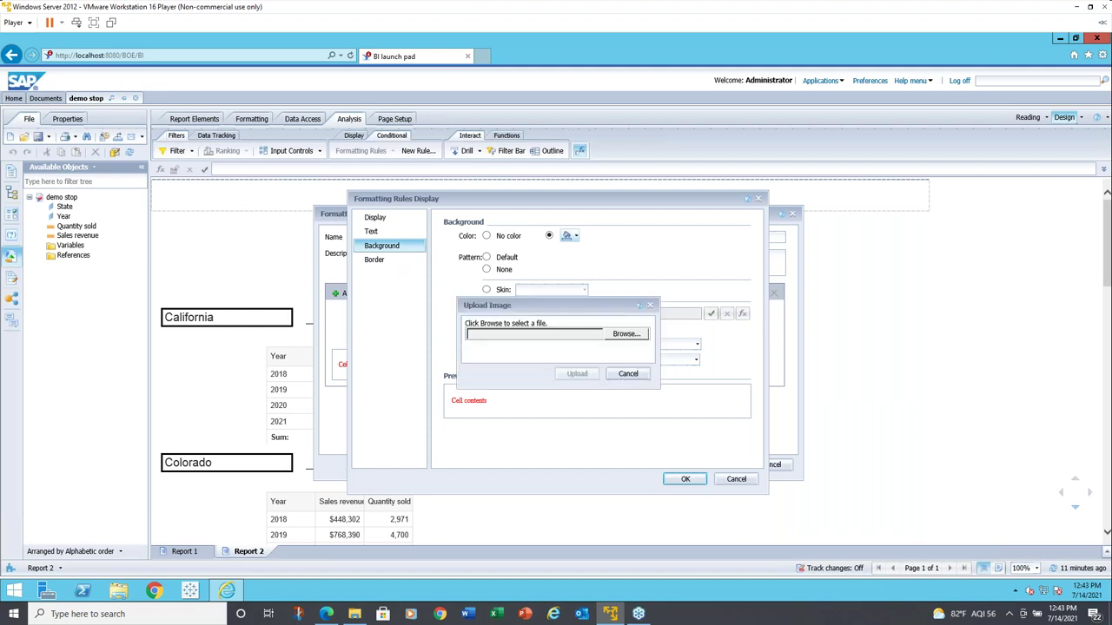
left_click(625, 333)
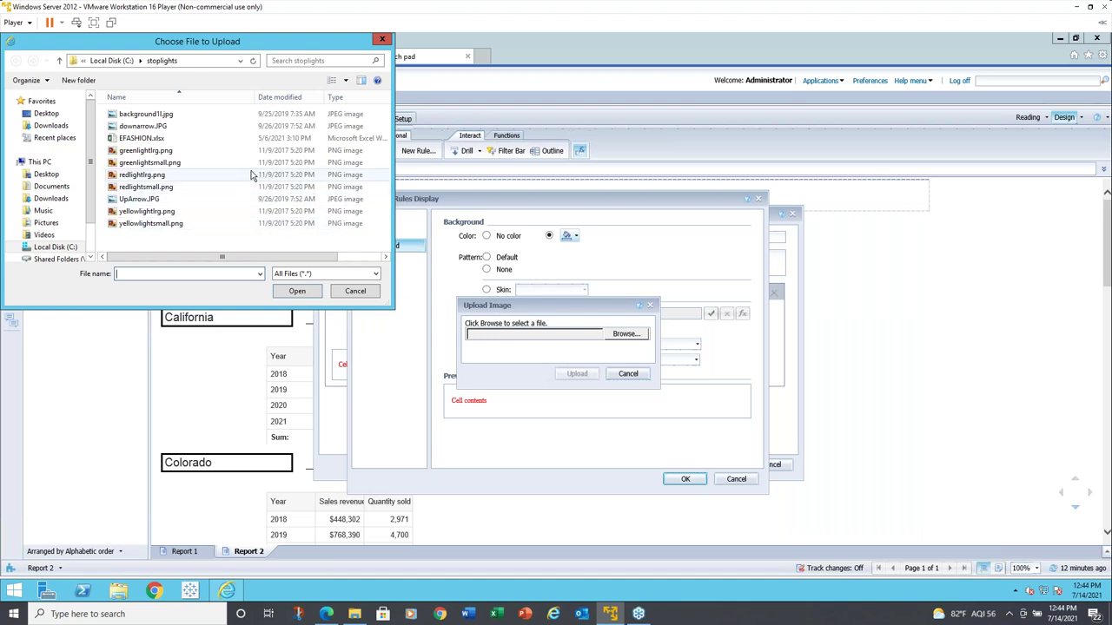
left_click(163, 154)
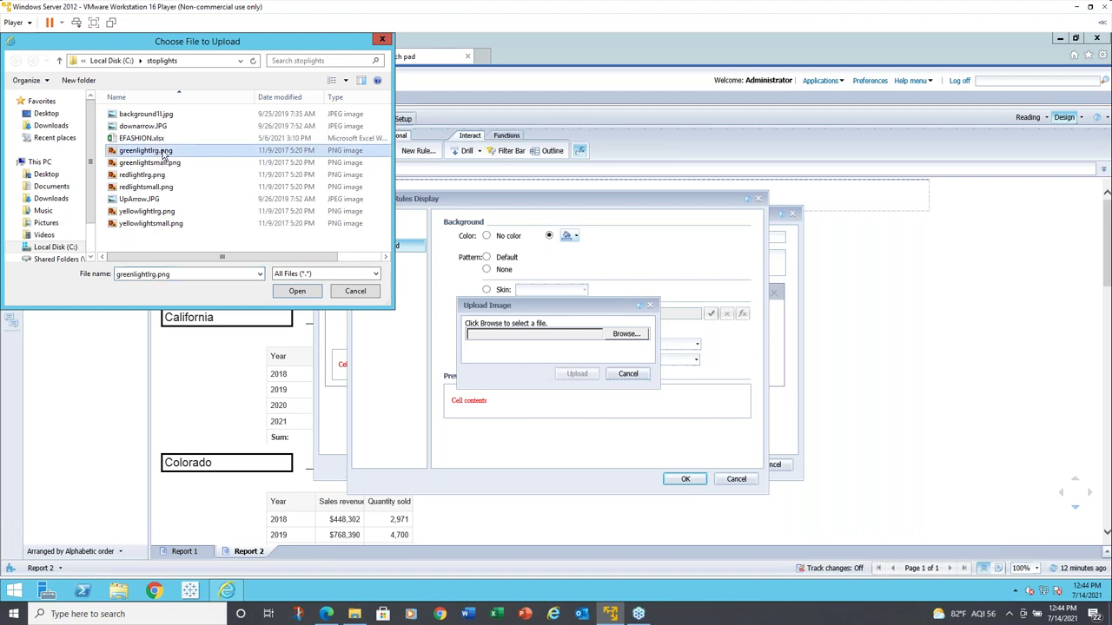
double_click(163, 152)
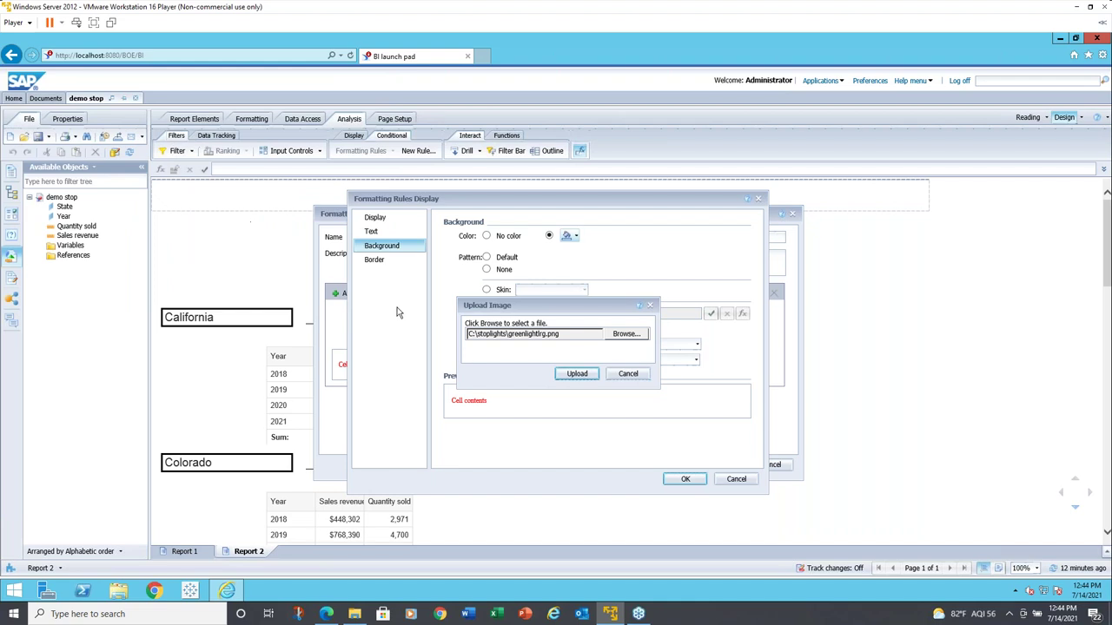
left_click(565, 375)
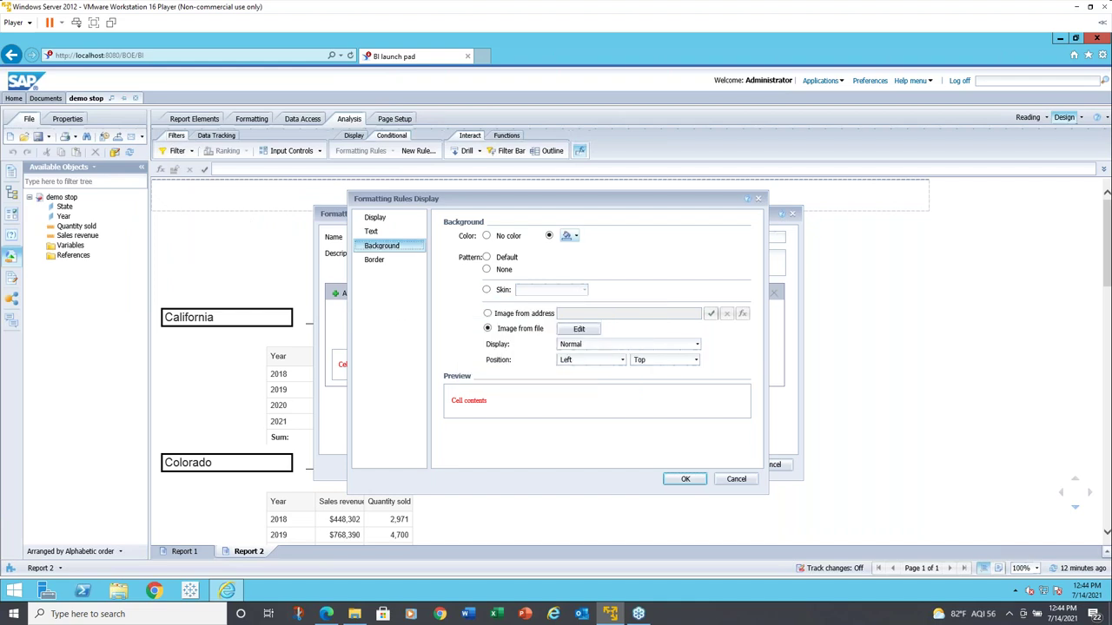
Set the green light background image's display to Stretch and accept the format
left_click(698, 345)
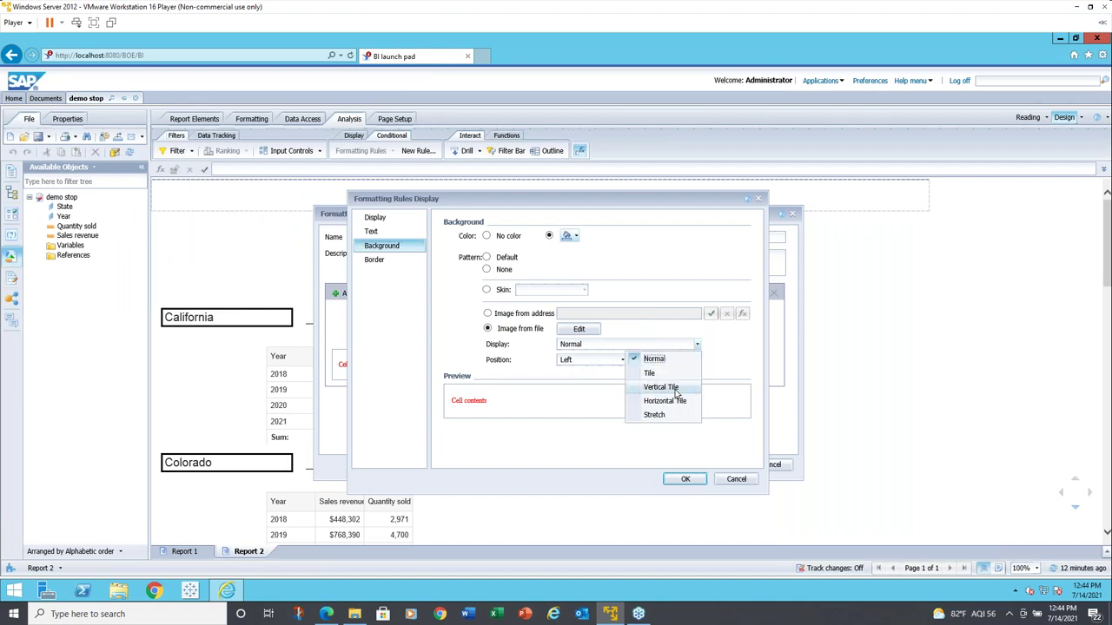
left_click(656, 416)
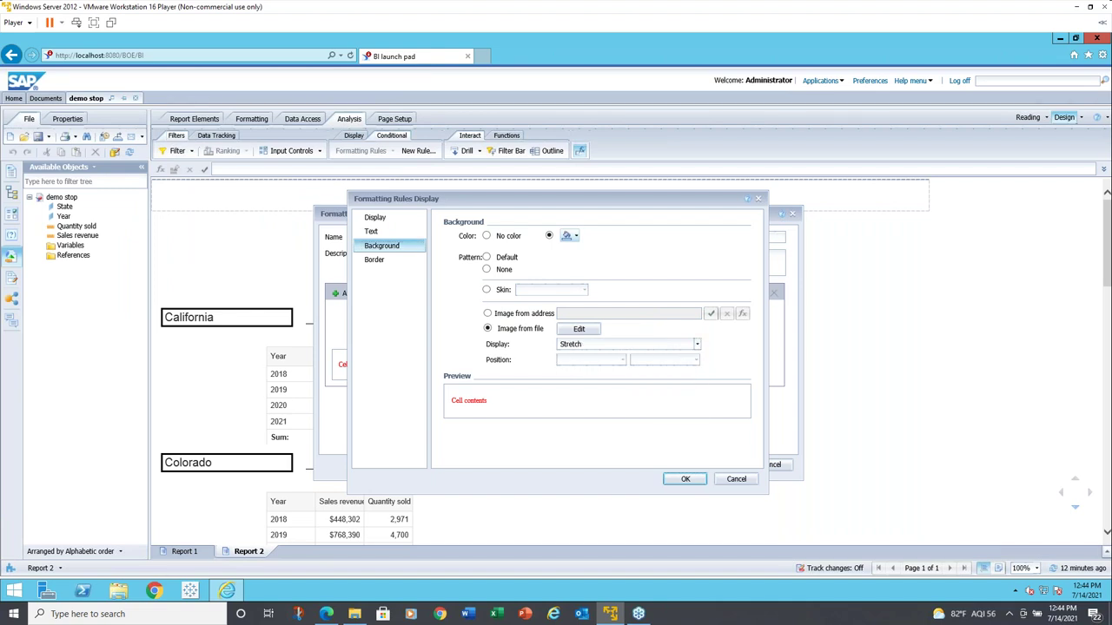
left_click(685, 479)
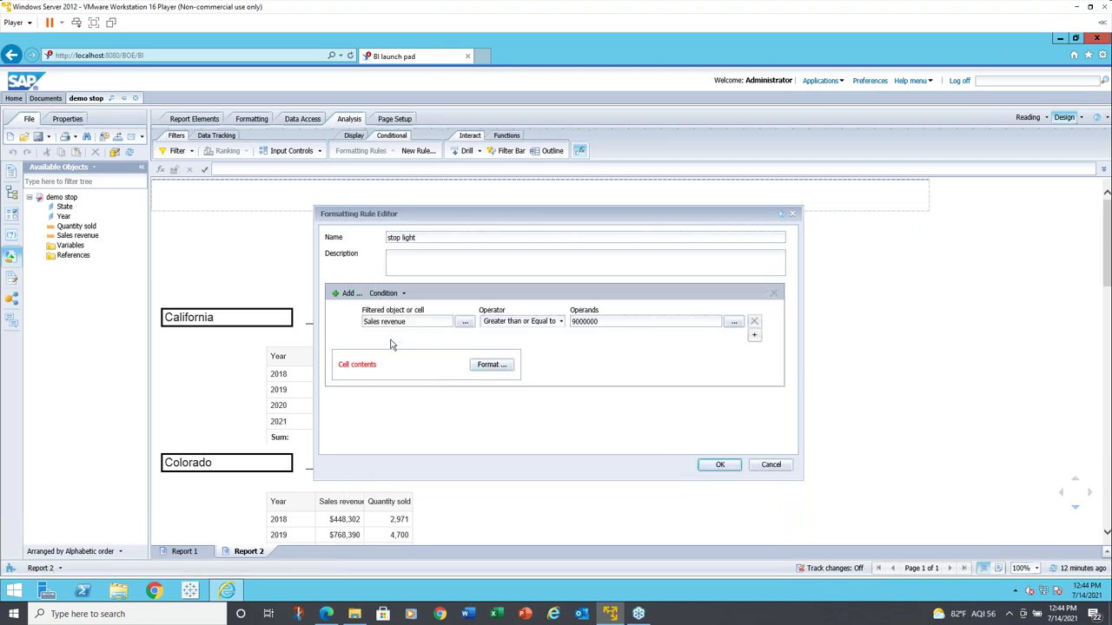
Add a second condition to the stop light rule for Sales revenue Less than 9000000
left_click(348, 296)
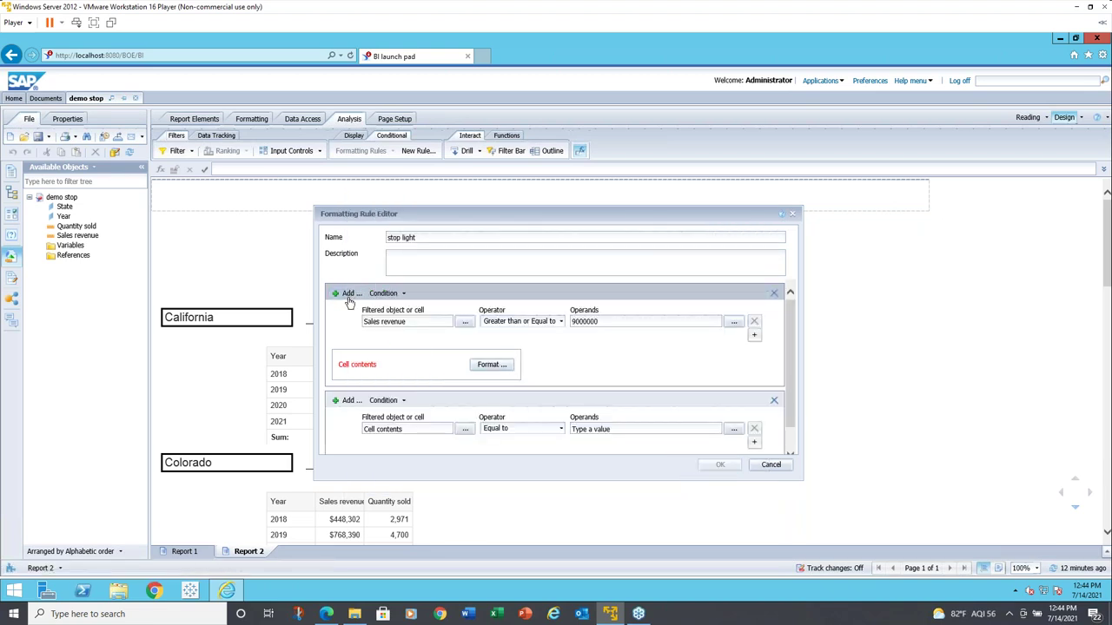
left_click(465, 429)
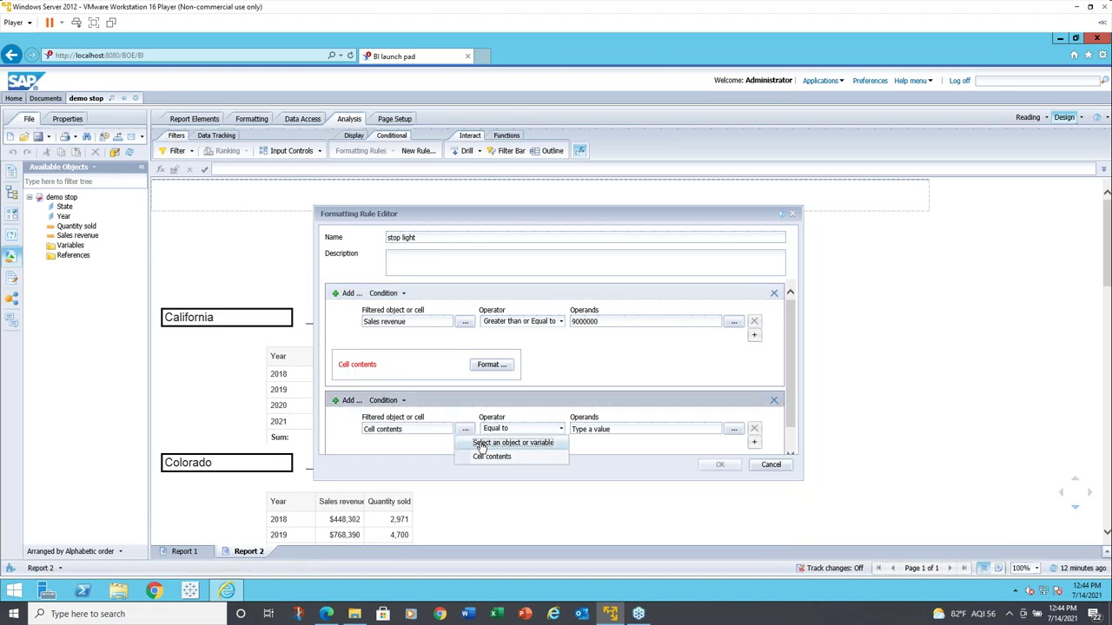
left_click(512, 443)
left_click(524, 301)
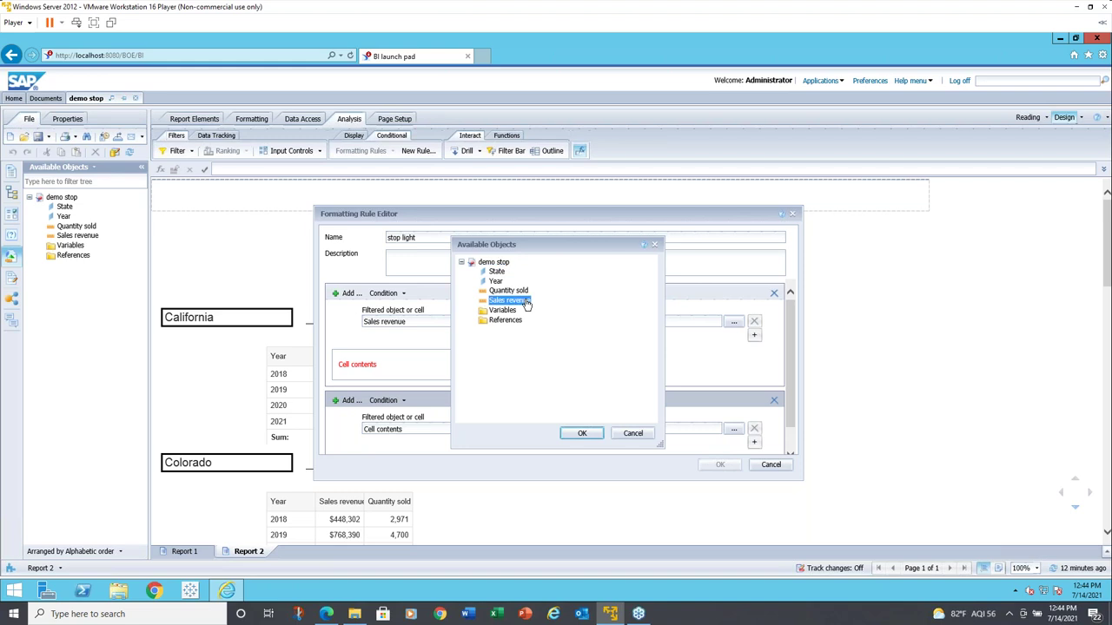
double_click(525, 302)
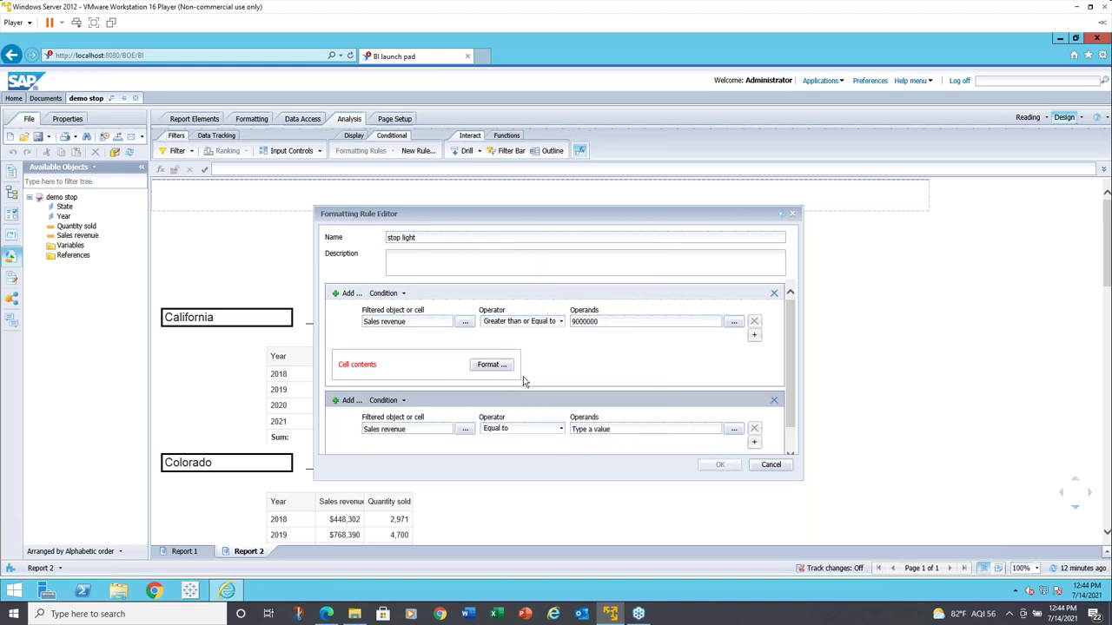
left_click(535, 430)
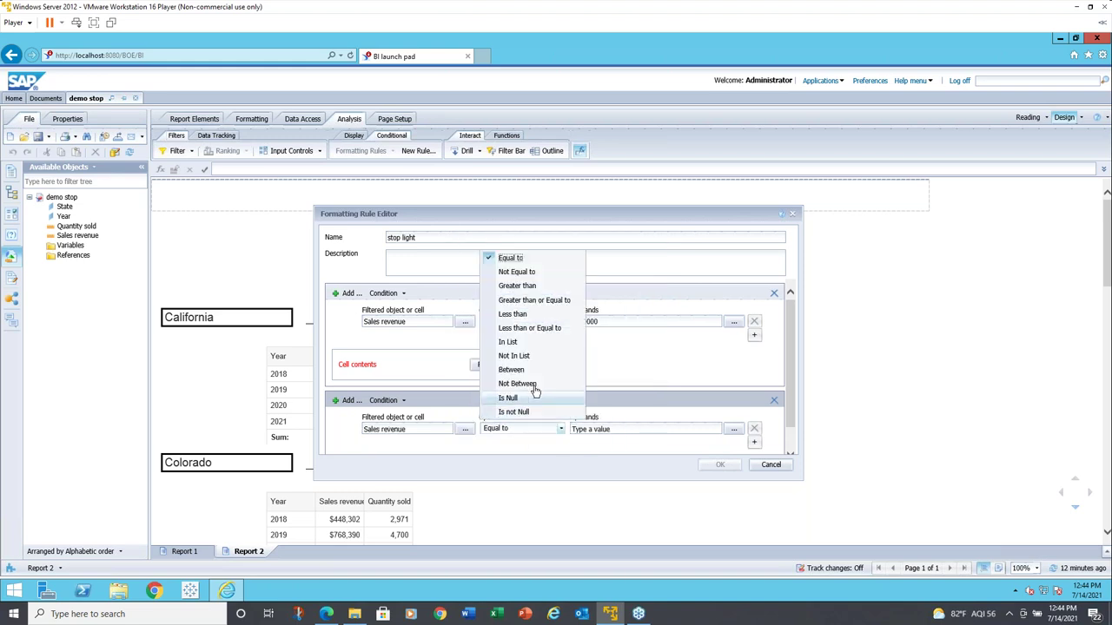
left_click(532, 316)
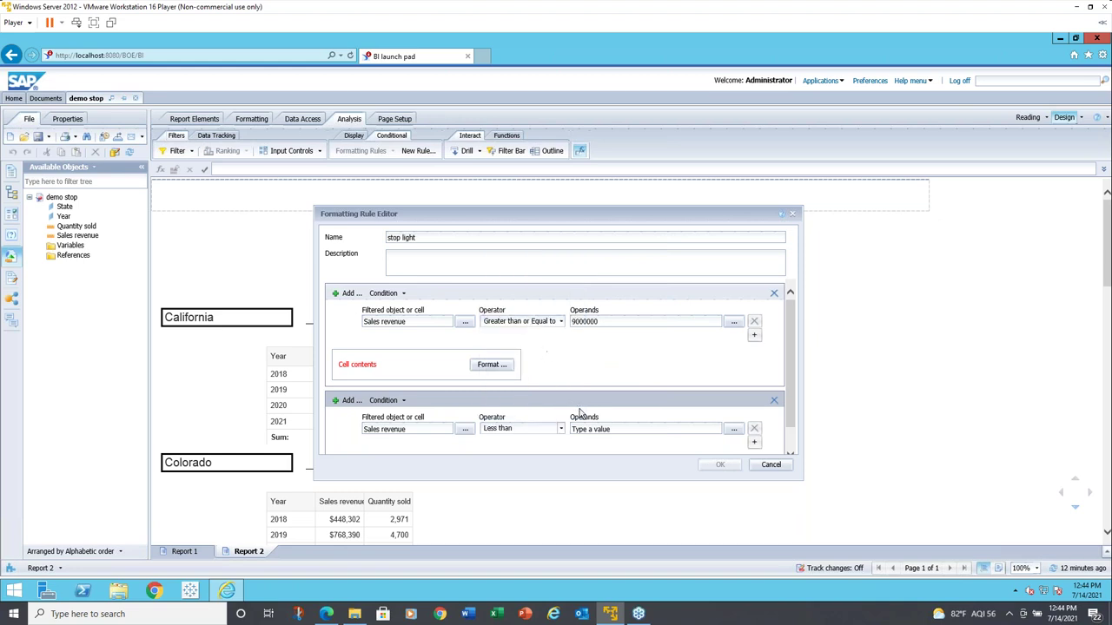
left_click(600, 428)
type("0")
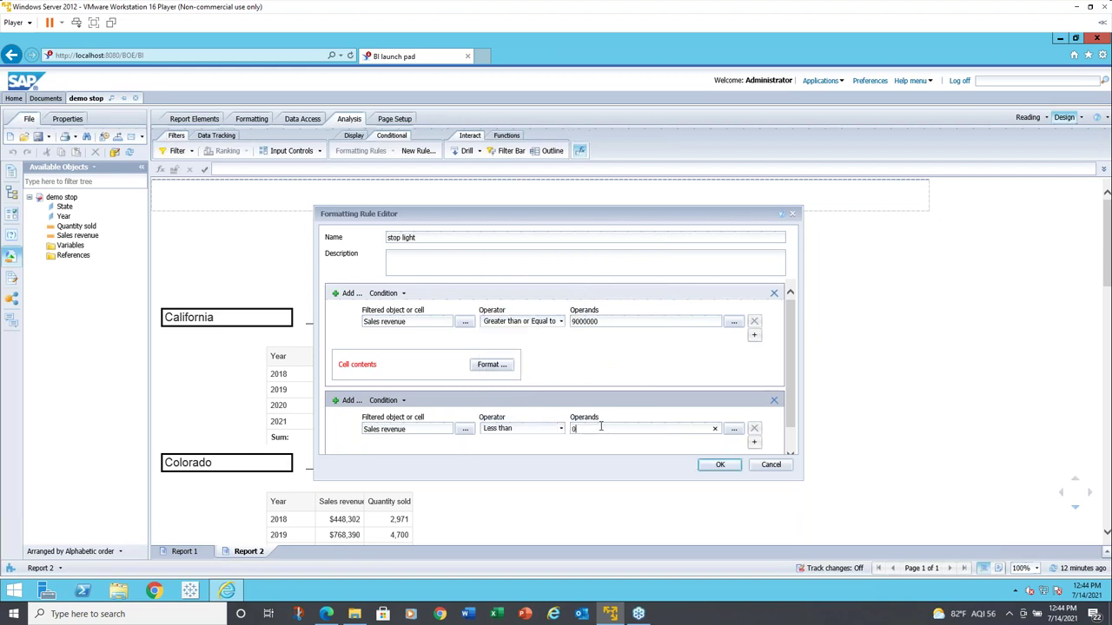
key("BackSpace")
type("9000000")
Upload redlightlrg.png from the stoplights folder as the Less than condition's background image and save the stop light rule
left_click_drag(792, 413, 789, 454)
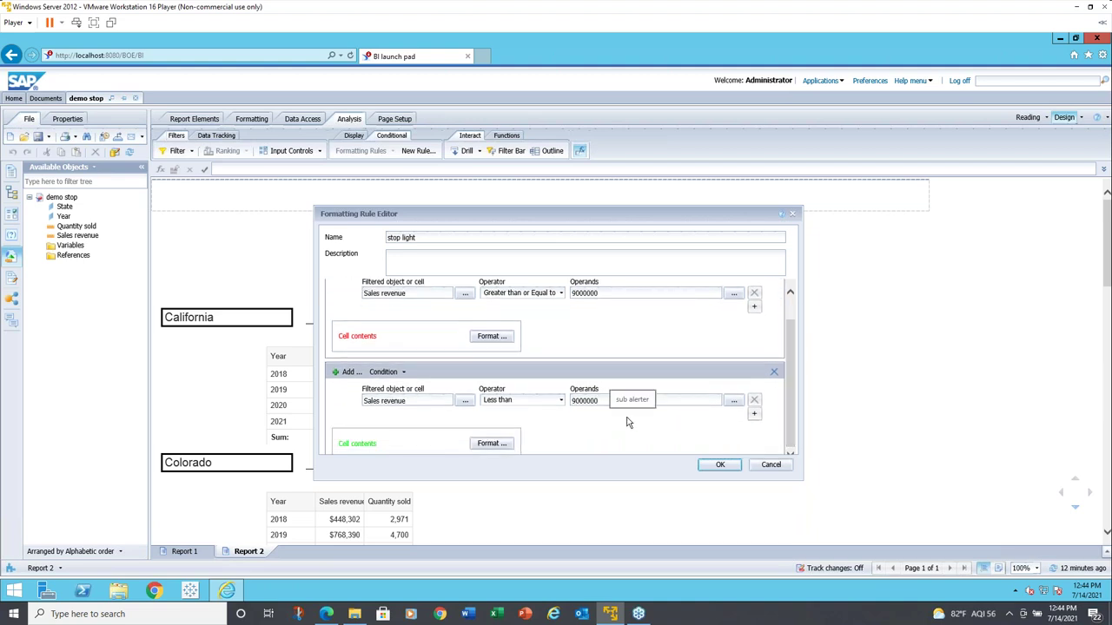
left_click(496, 445)
left_click(394, 250)
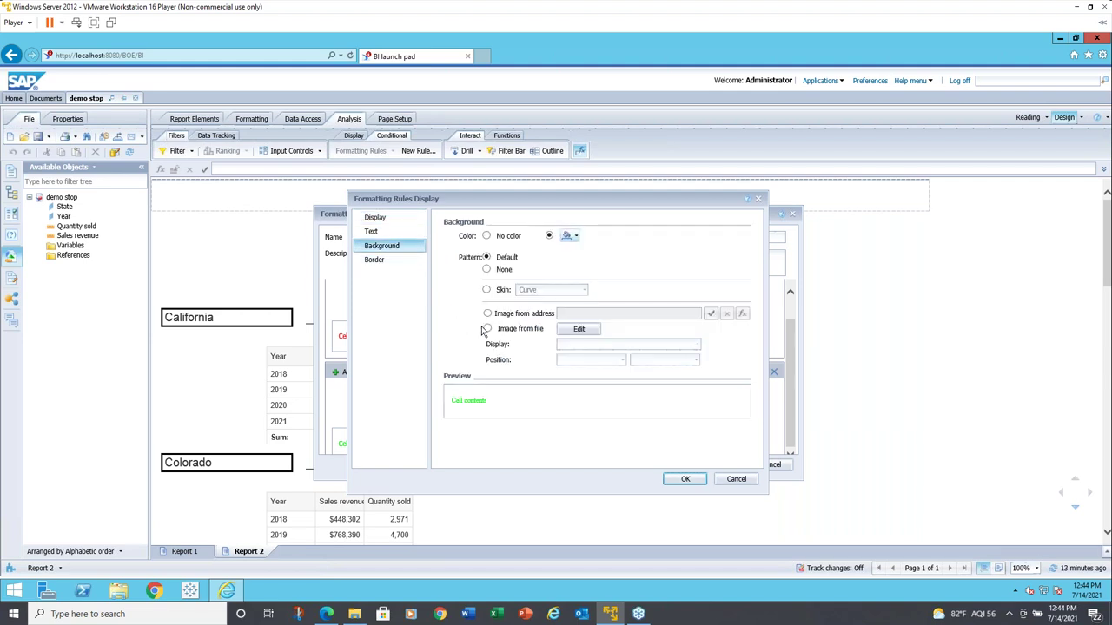
left_click(488, 329)
left_click(579, 330)
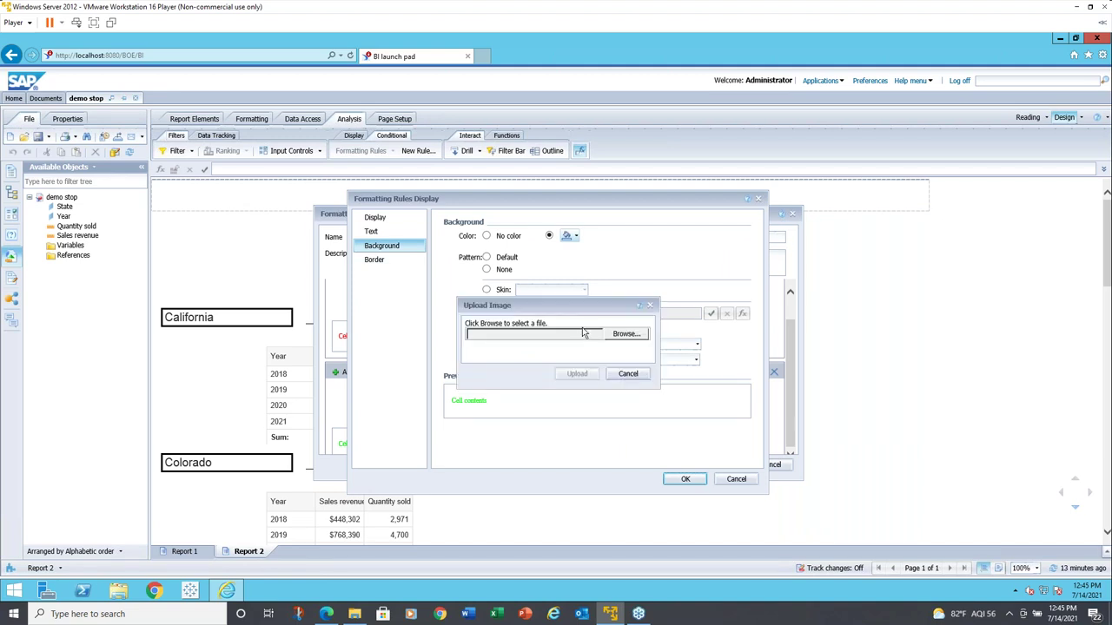
left_click(623, 335)
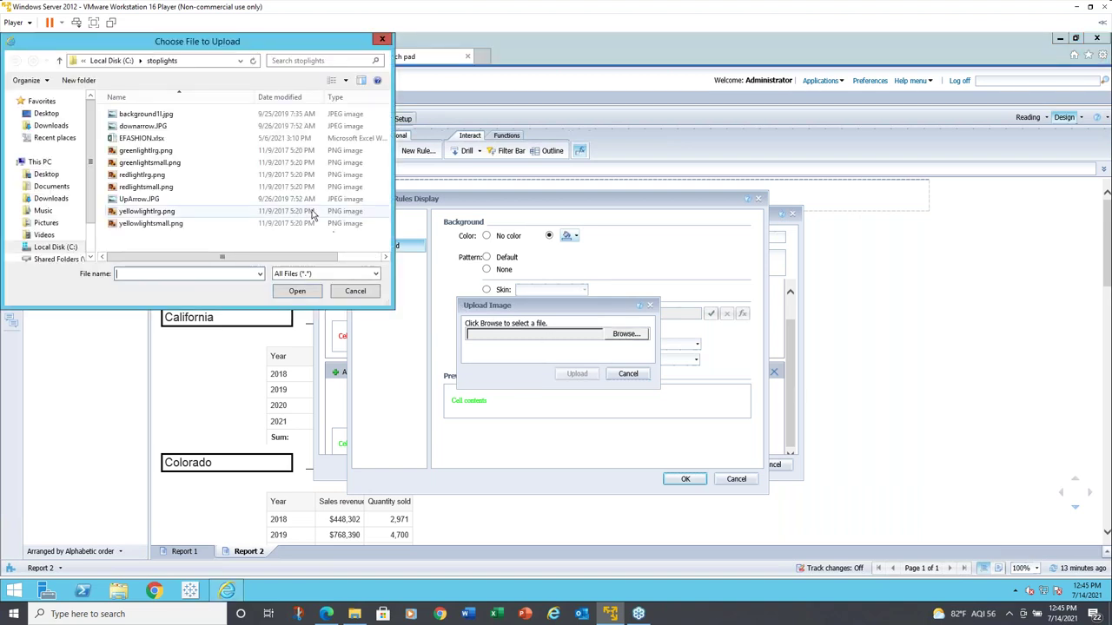
double_click(142, 175)
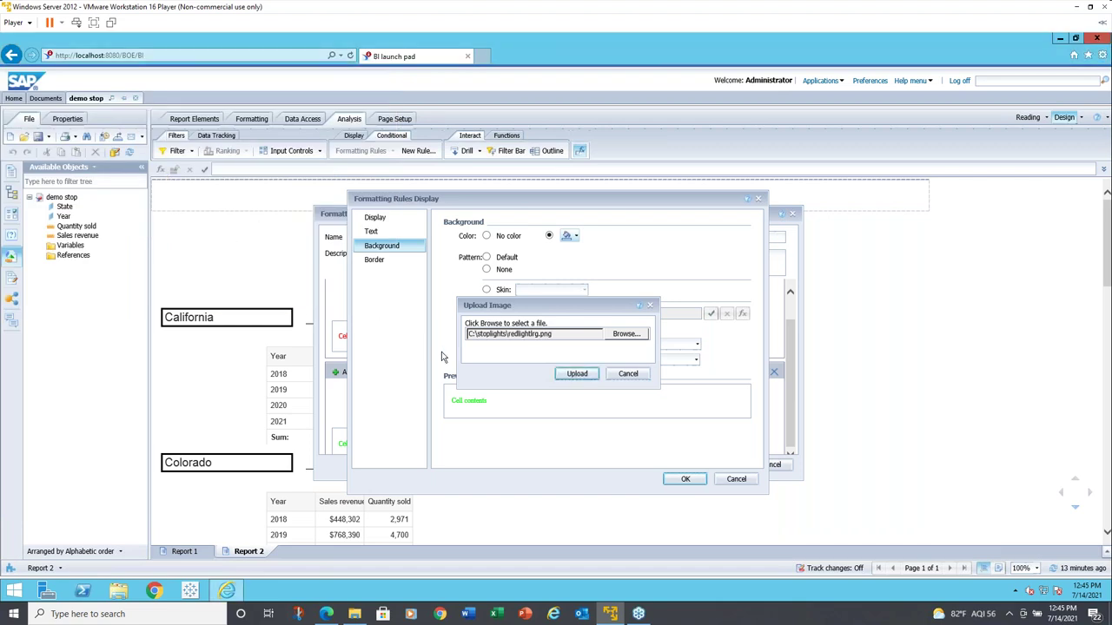
left_click(559, 375)
left_click(685, 479)
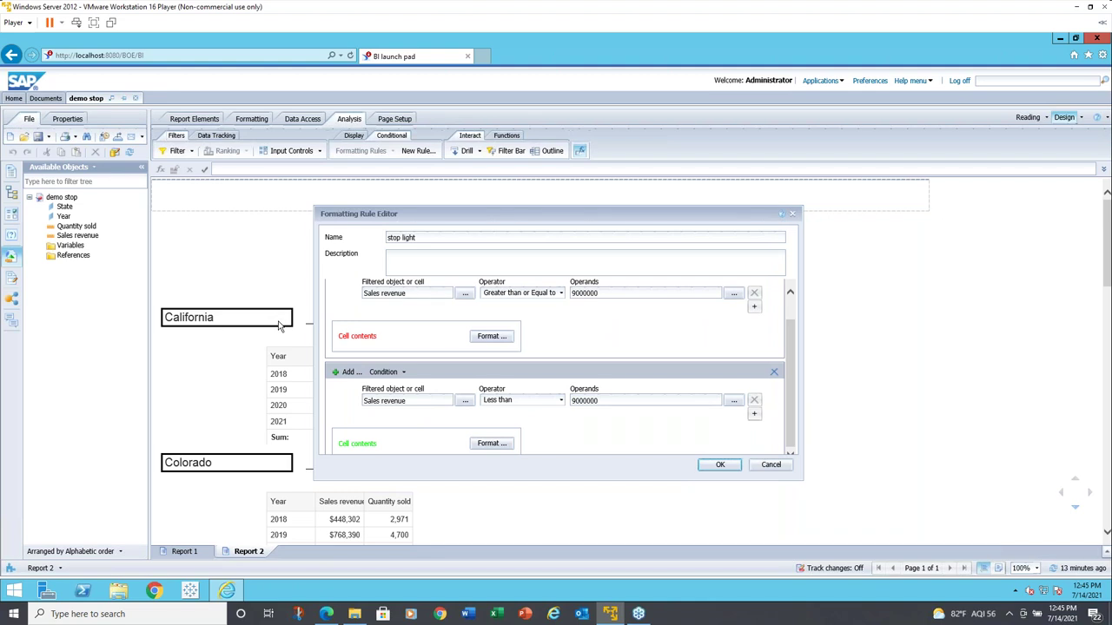
left_click(717, 464)
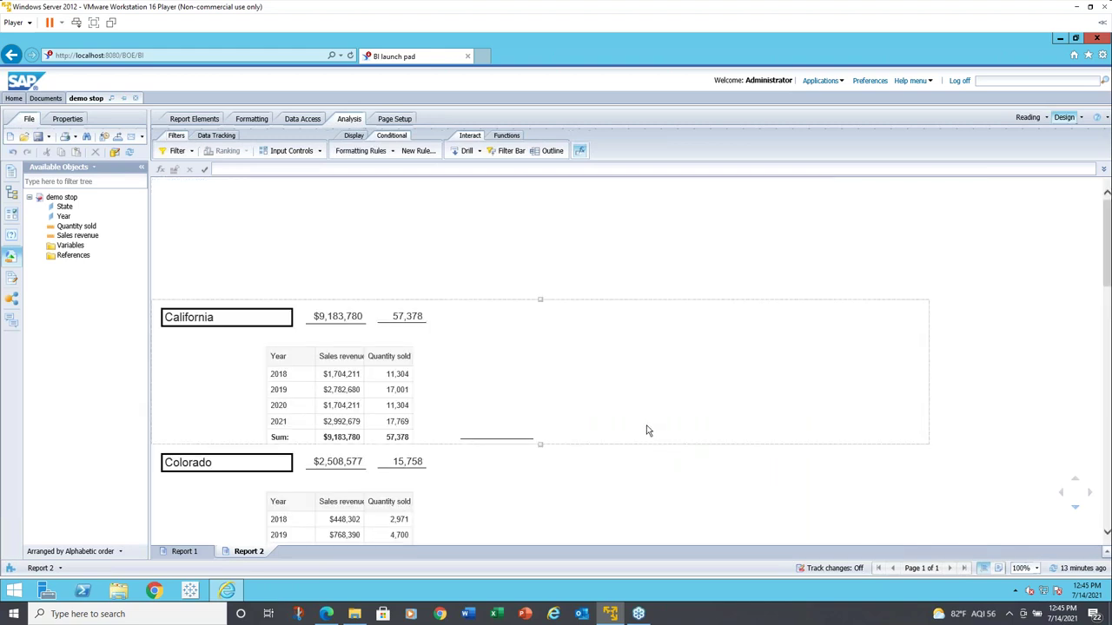
Apply the stop light formatting rule to the blank cell beside the California section's table
left_click(501, 401)
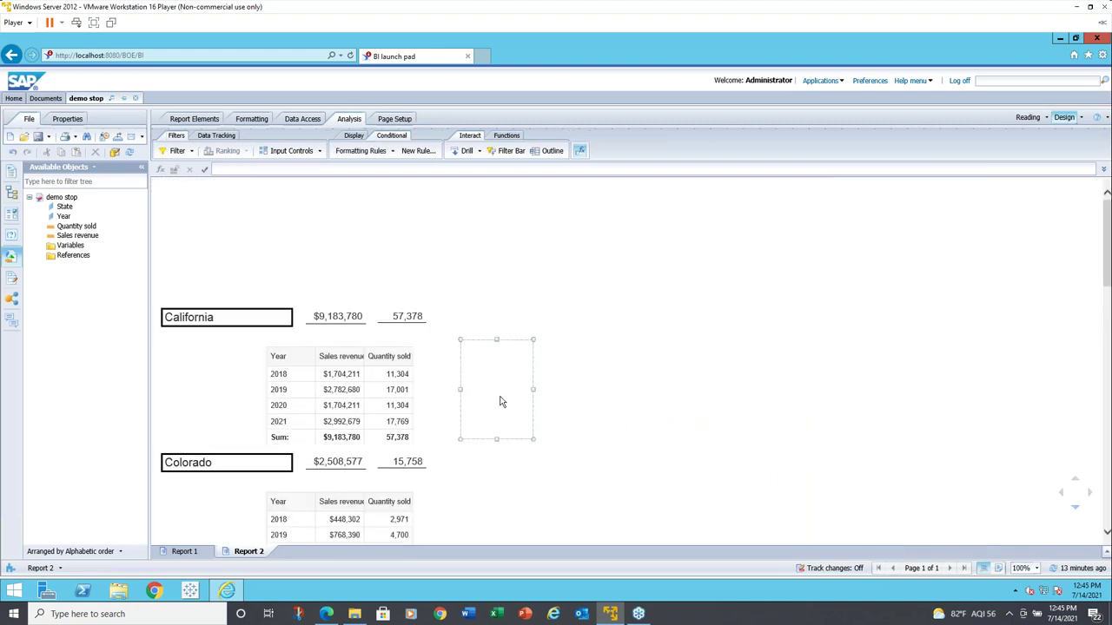
left_click(393, 152)
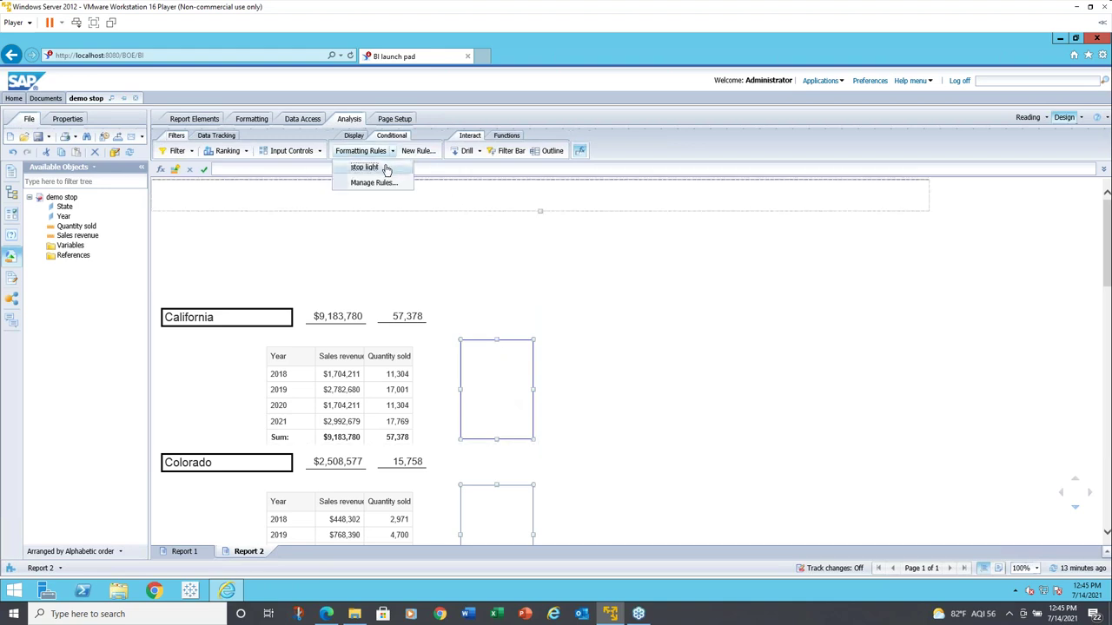
left_click(361, 169)
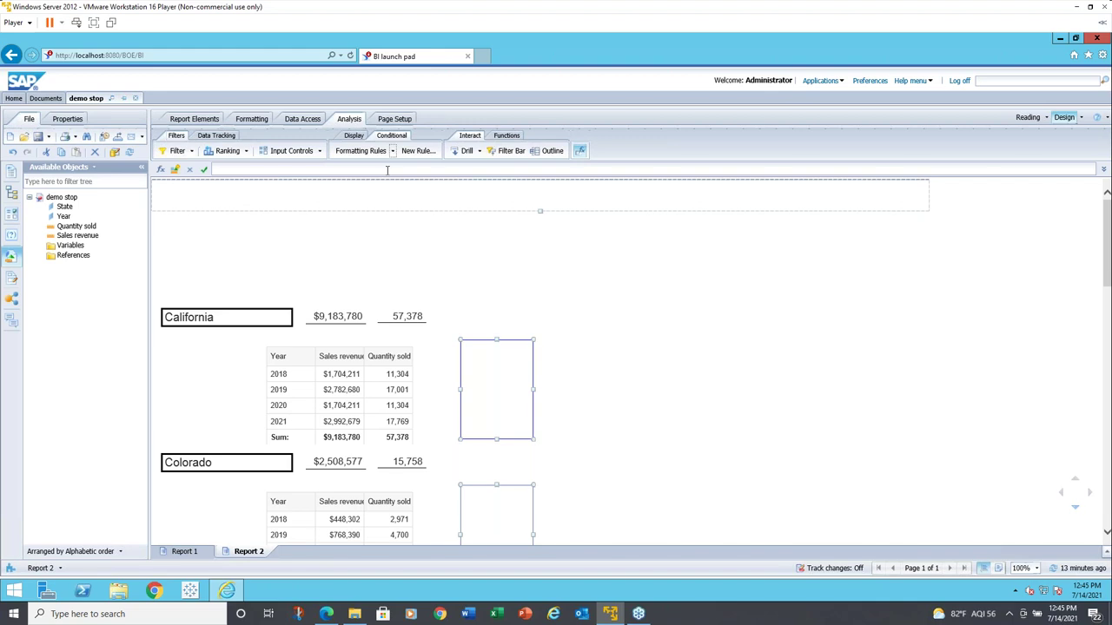
left_click(590, 343)
Examine the traffic-light images in the State sections against each state's total sales revenue
scroll(595, 343, "down", 1)
scroll(598, 343, "down", 2)
scroll(558, 339, "up", 2)
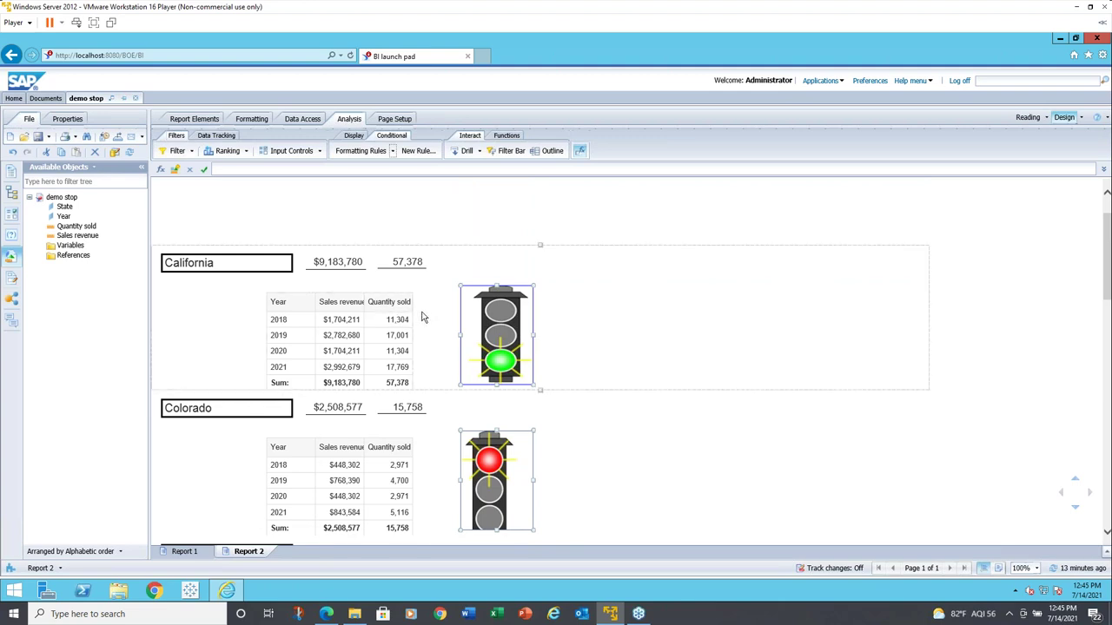
scroll(422, 318, "down", 6)
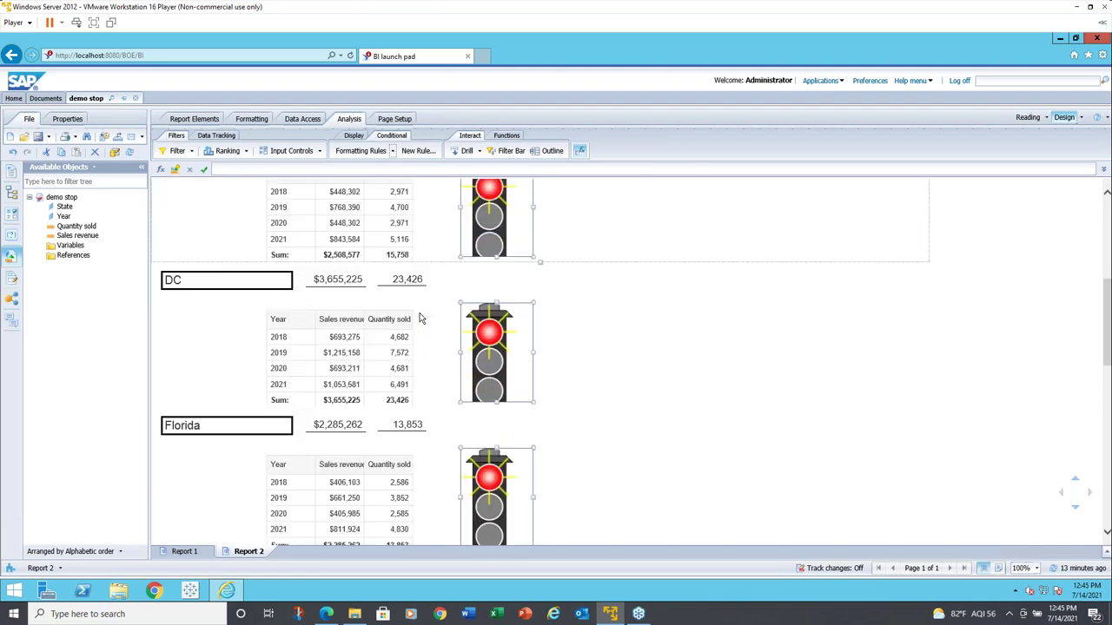
scroll(420, 318, "down", 3)
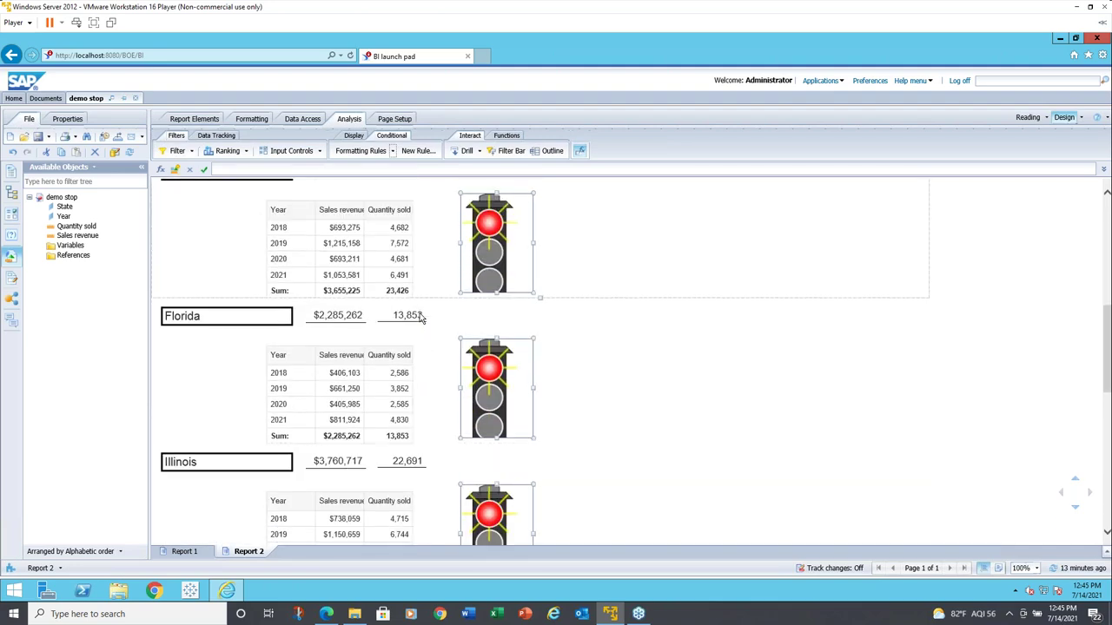
scroll(420, 318, "down", 2)
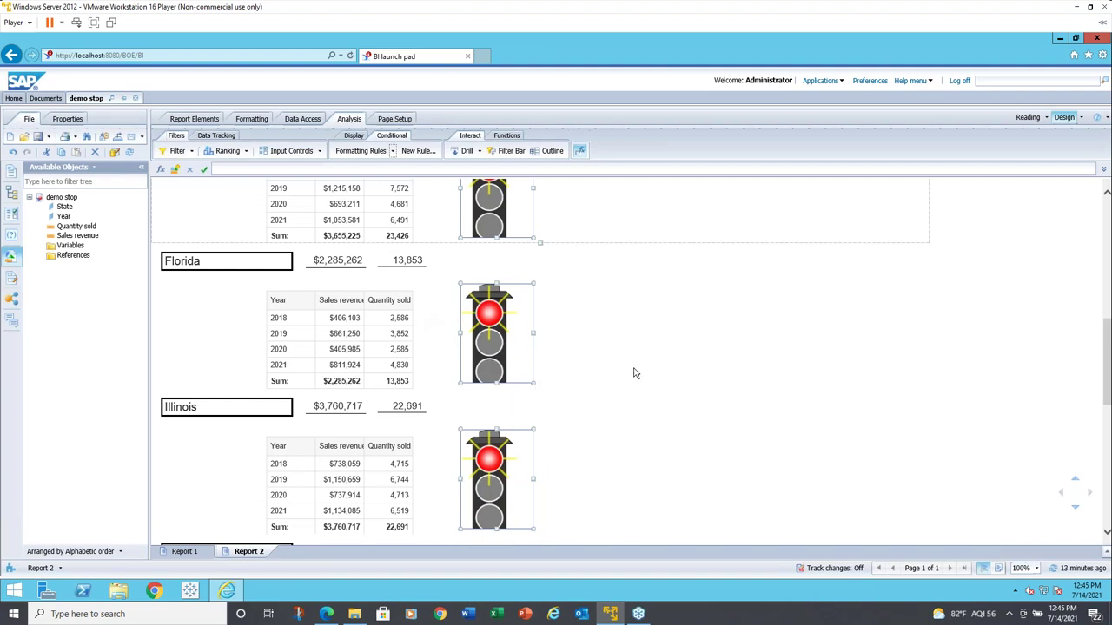
scroll(634, 371, "down", 3)
scroll(643, 356, "up", 3)
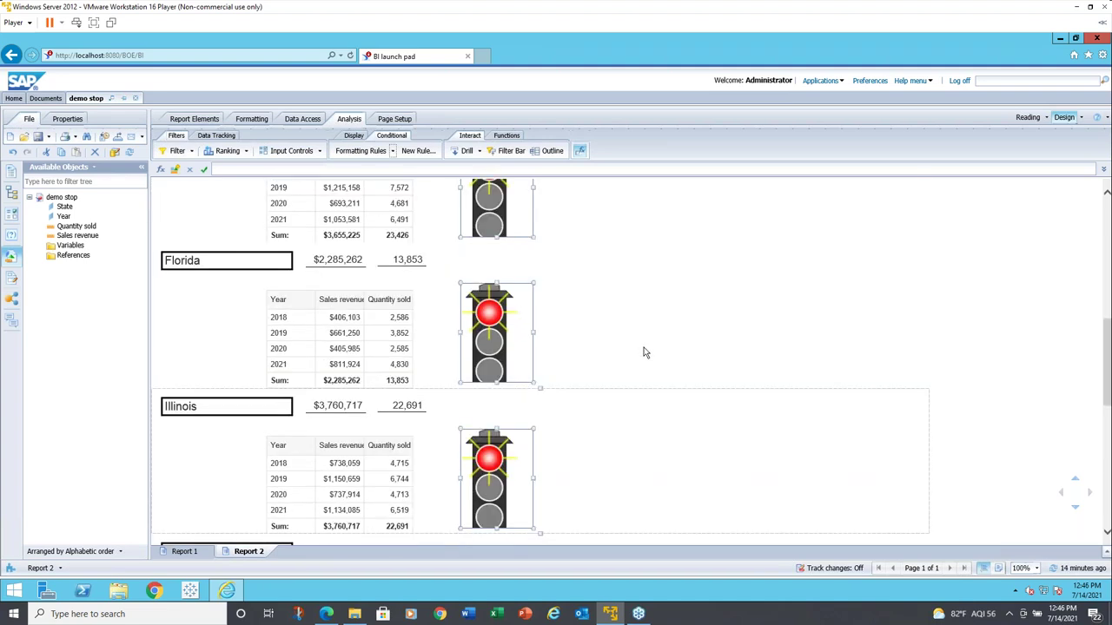
scroll(642, 346, "up", 1)
scroll(643, 344, "up", 1)
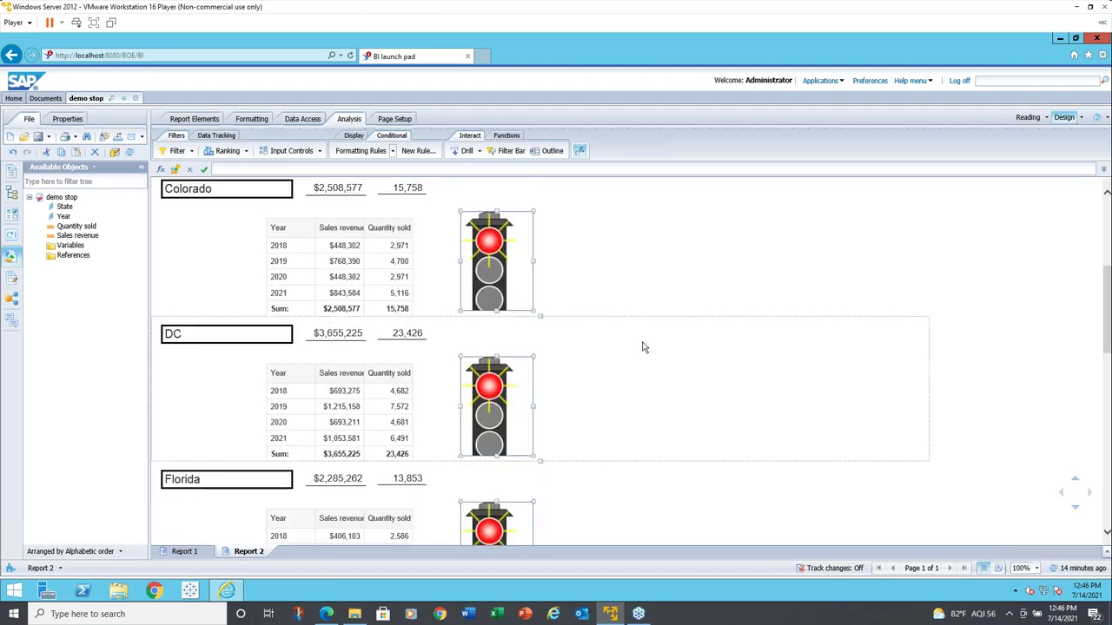
scroll(643, 346, "up", 1)
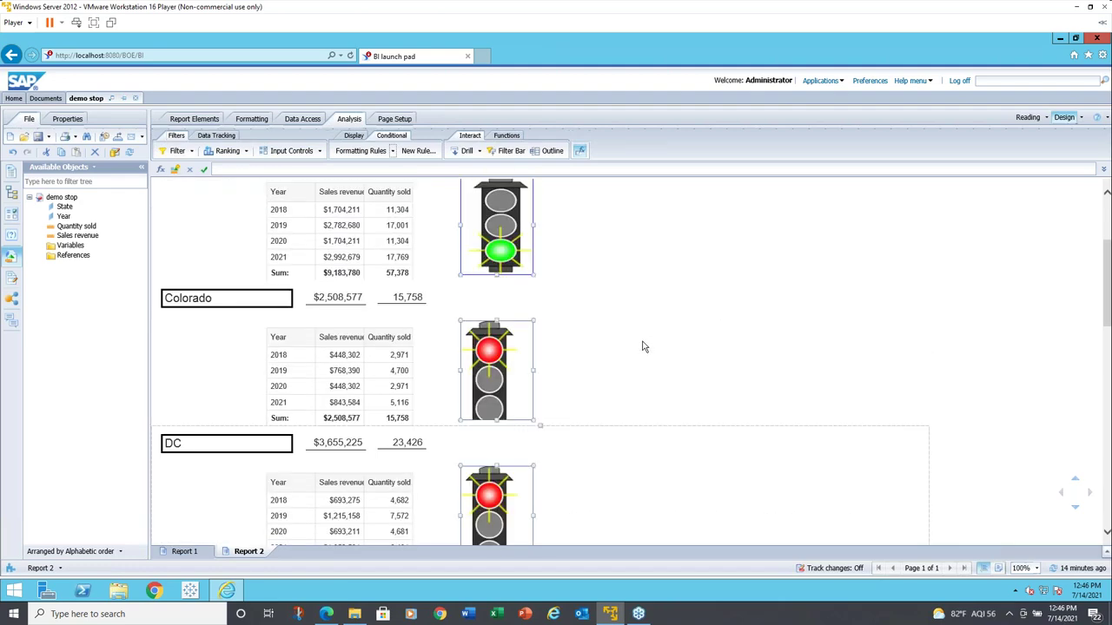
Compare the breaks in Report 1 with the State sections, their subtotals and traffic-light images in Report 2
scroll(642, 347, "up", 2)
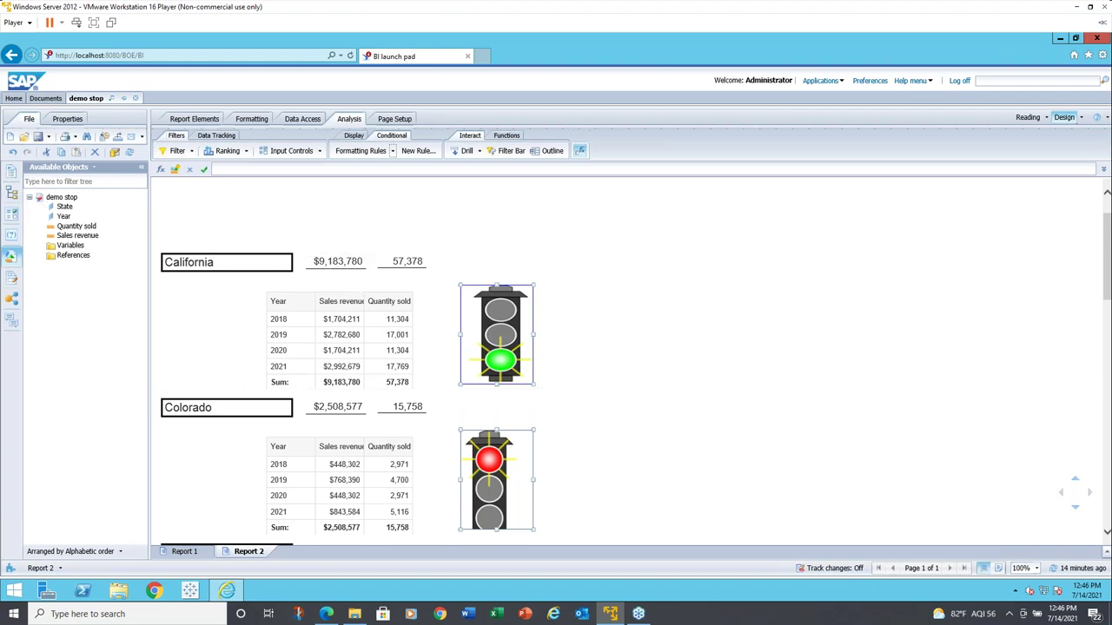
left_click(191, 552)
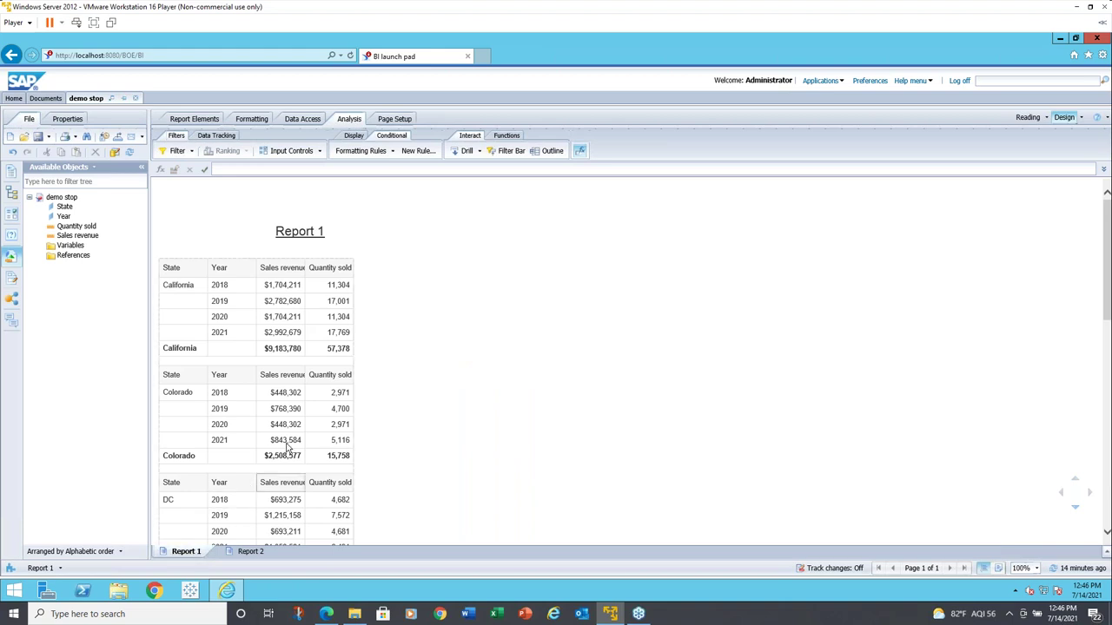
left_click(259, 553)
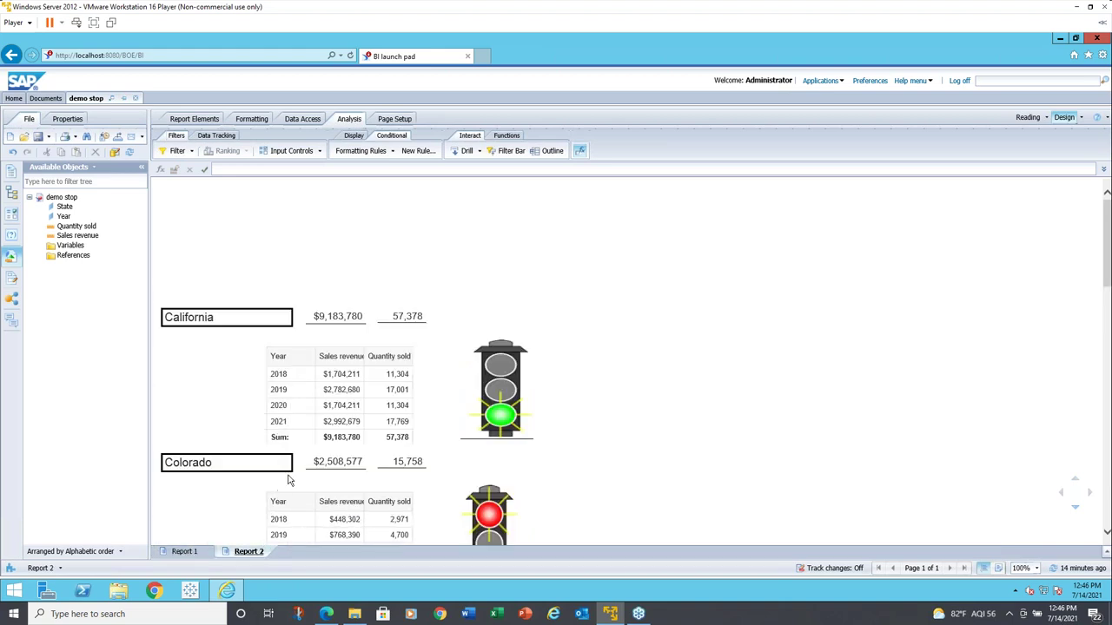
left_click(467, 315)
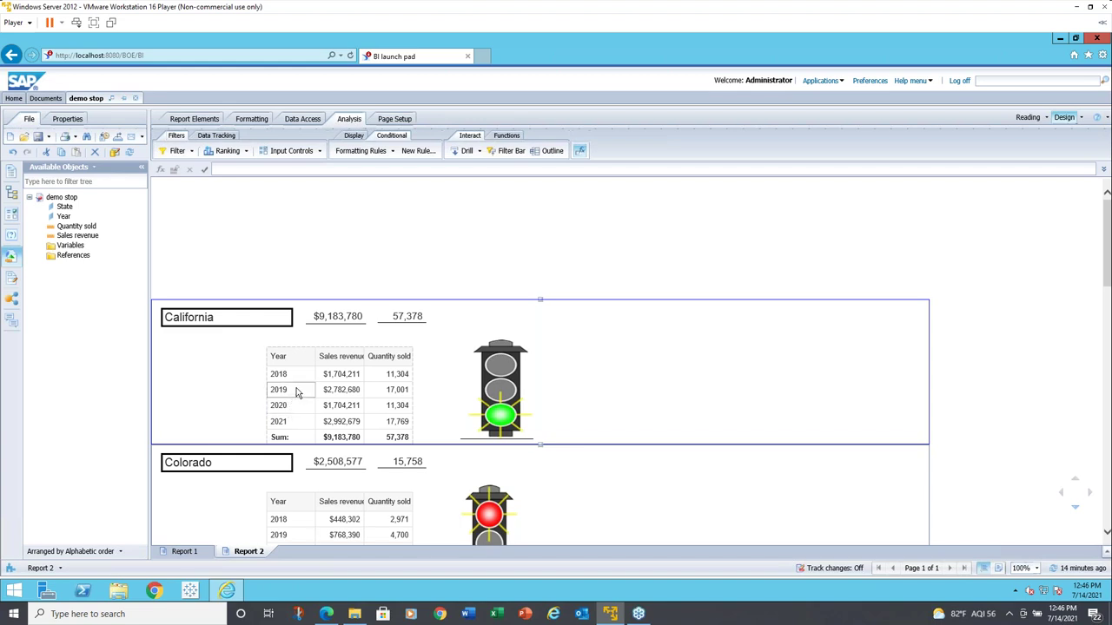
left_click(467, 402)
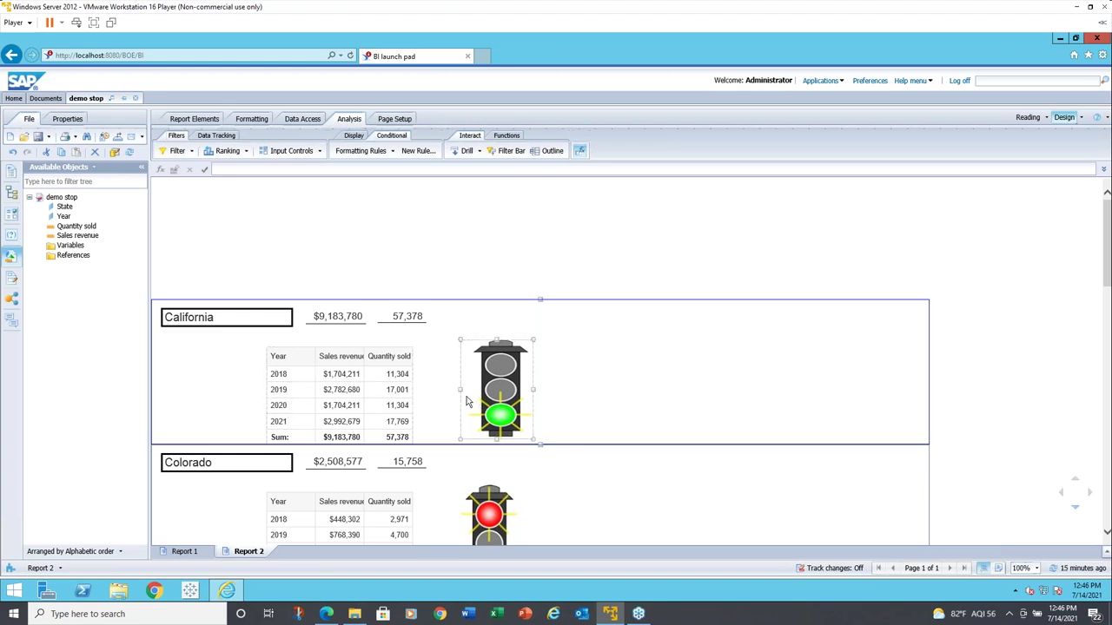
left_click(422, 335)
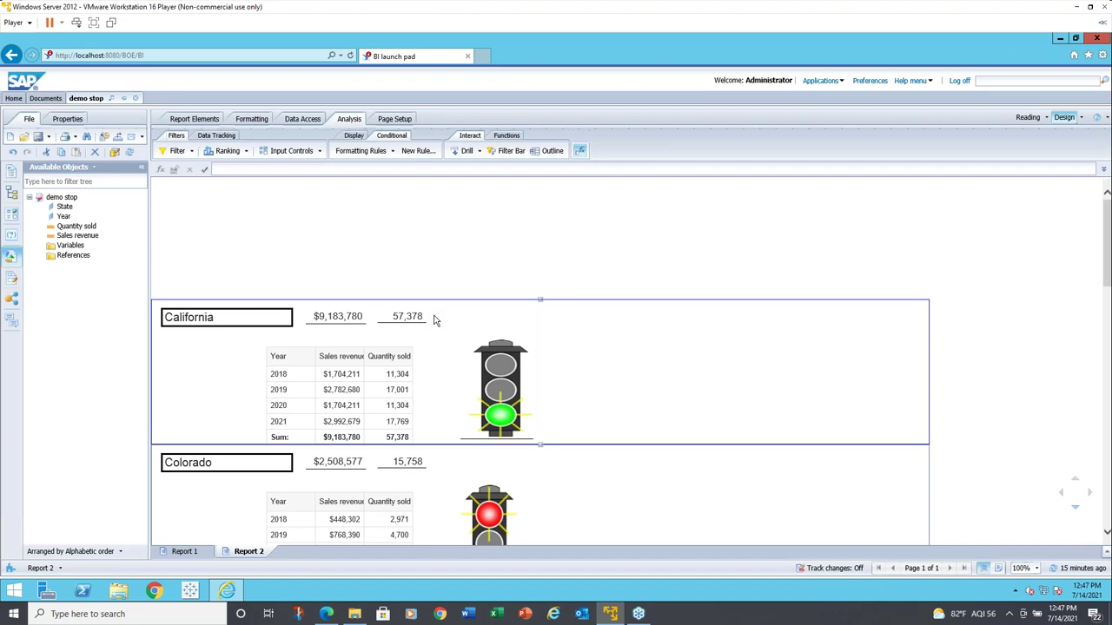
left_click(422, 319)
left_click(454, 324)
left_click(189, 553)
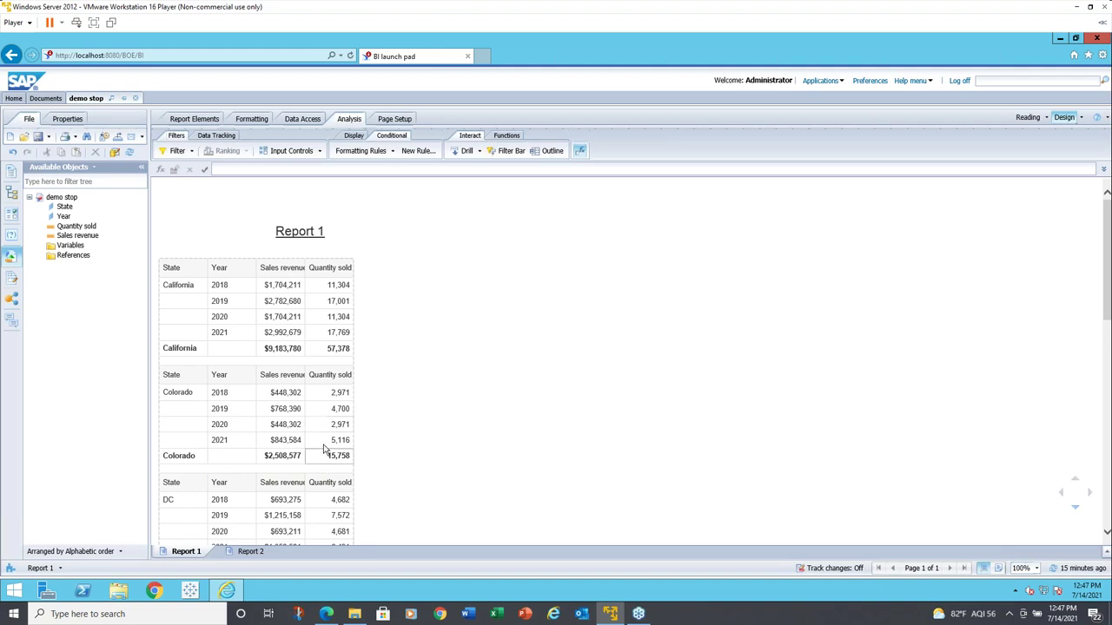
left_click(240, 554)
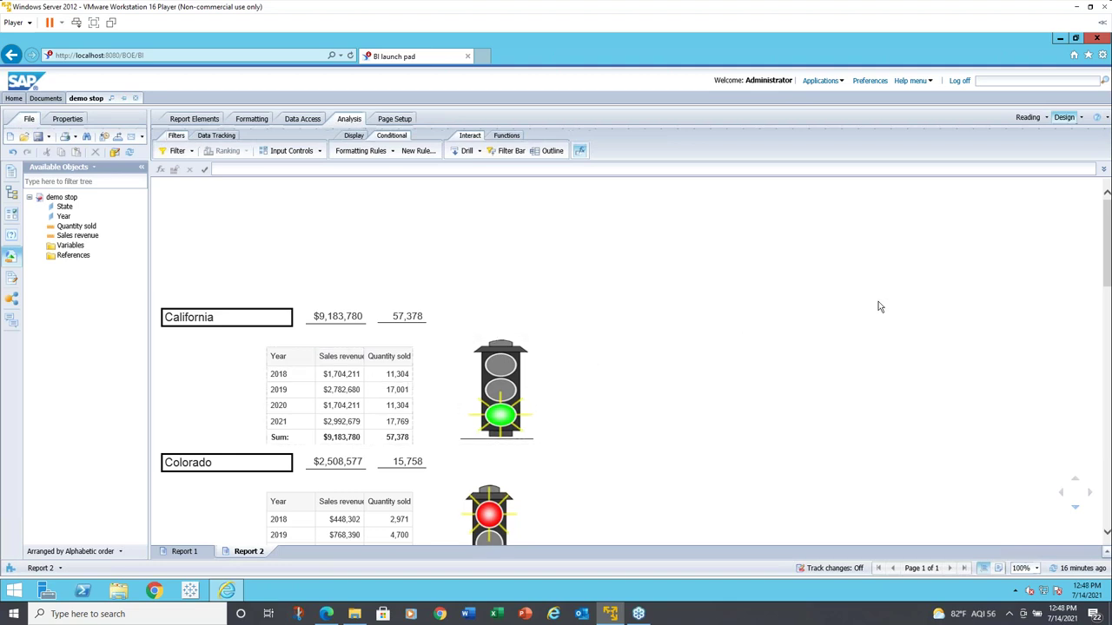
Inspect Report 2 in structure-only design mode and return it to the design view with data
left_click(1081, 118)
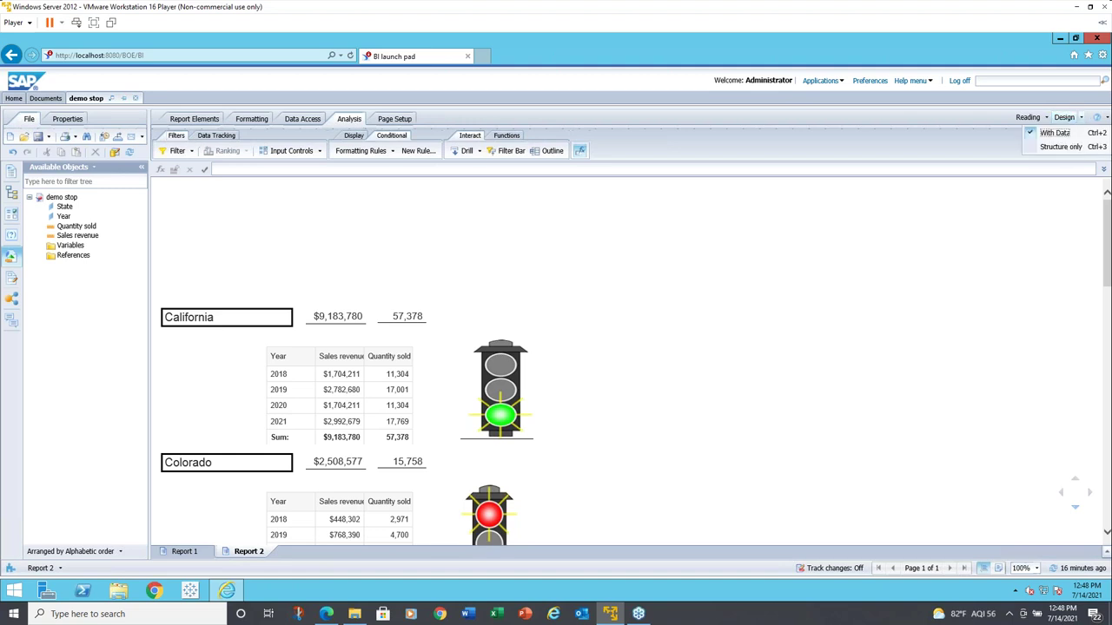
left_click(1056, 133)
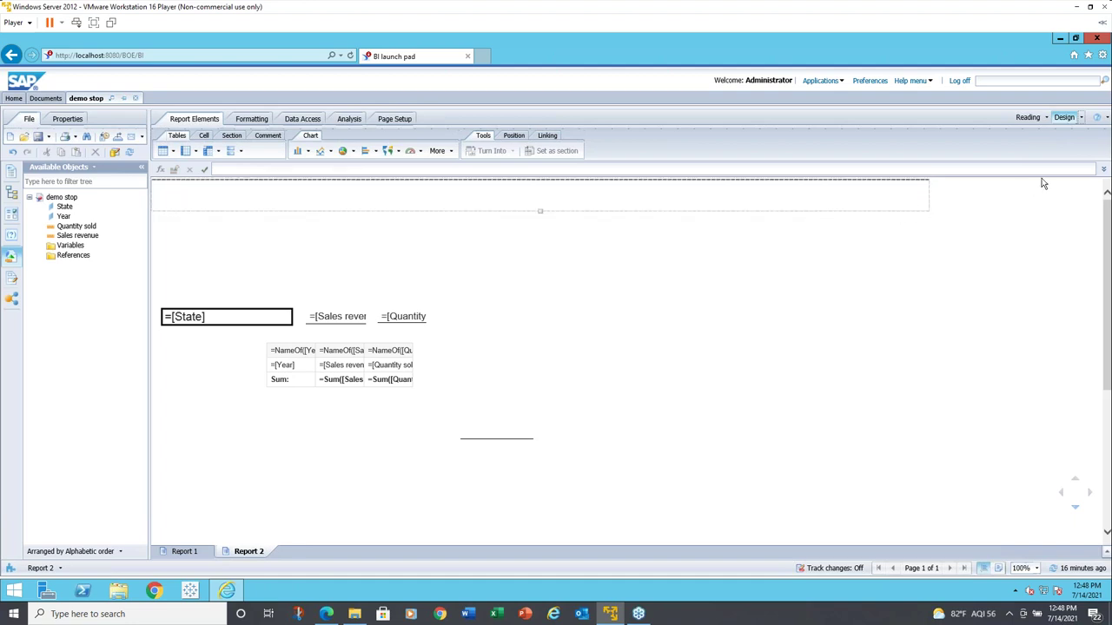
left_click(1081, 117)
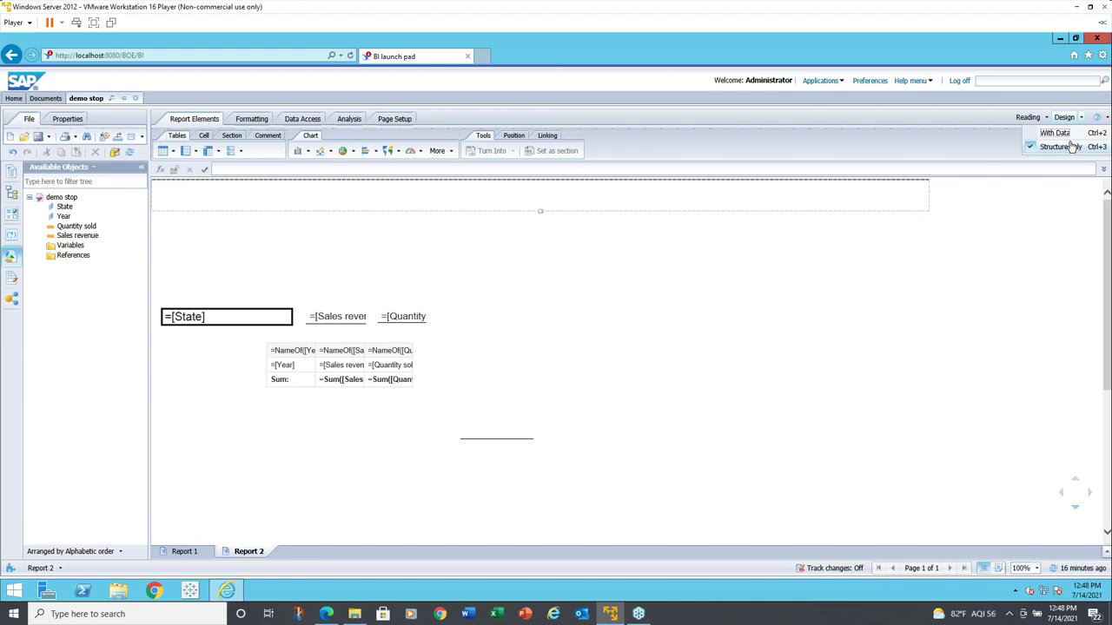
left_click(1067, 133)
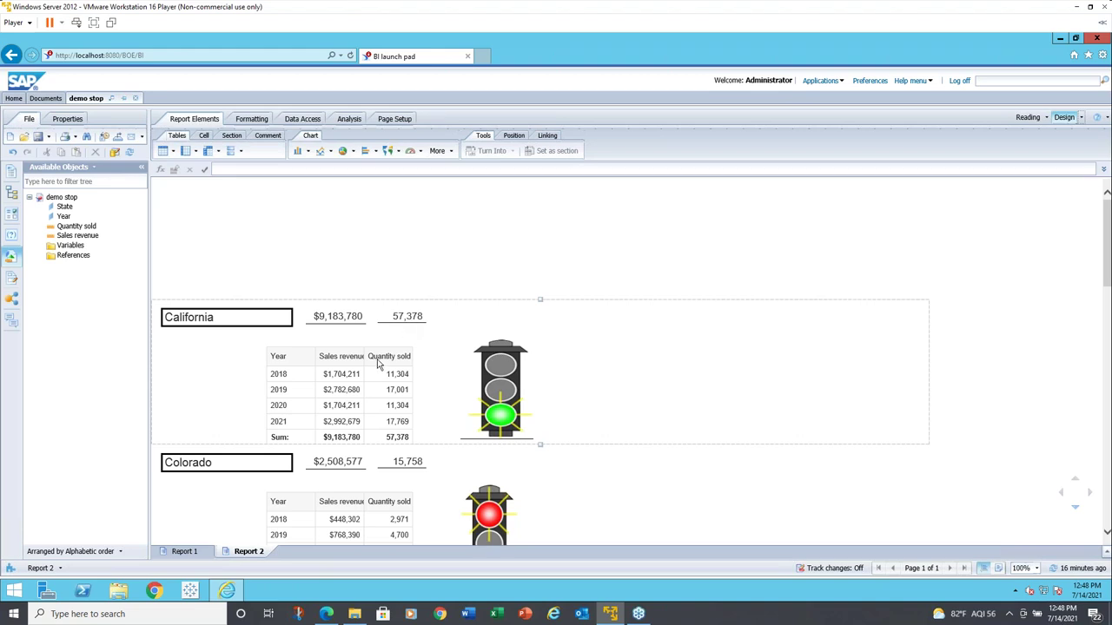
Switch to the Breaks vs Master detail PDF in Edge and find the Value Based Breaks slide
left_click(327, 614)
scroll(421, 483, "down", 5)
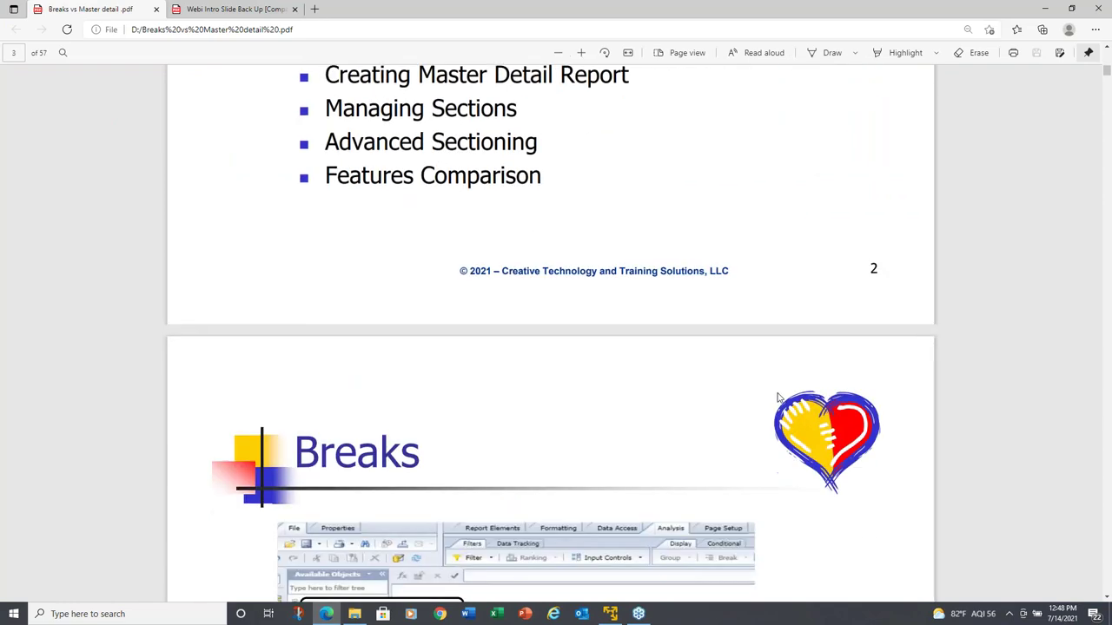
scroll(778, 401, "down", 6)
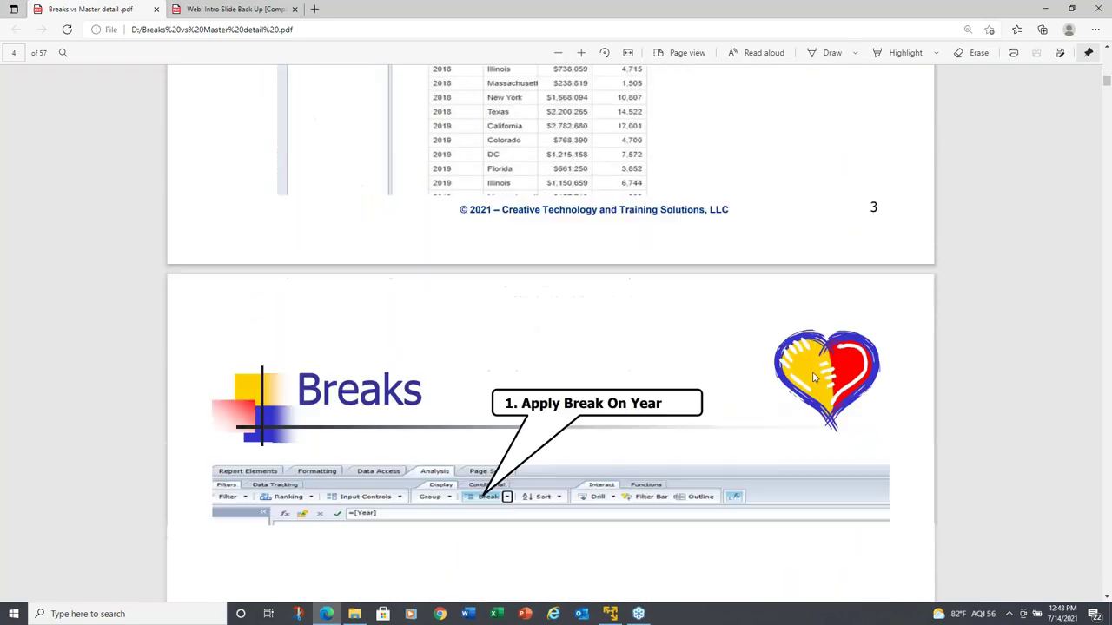
left_click_drag(1107, 83, 1054, 279)
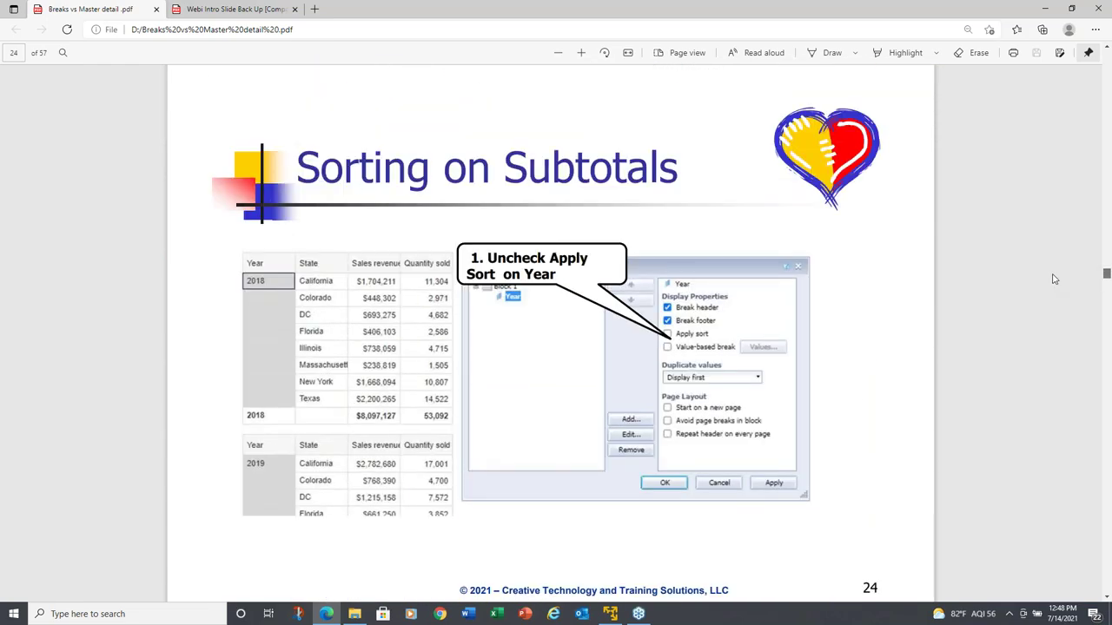
scroll(1053, 279, "down", 1)
scroll(1053, 279, "up", 10)
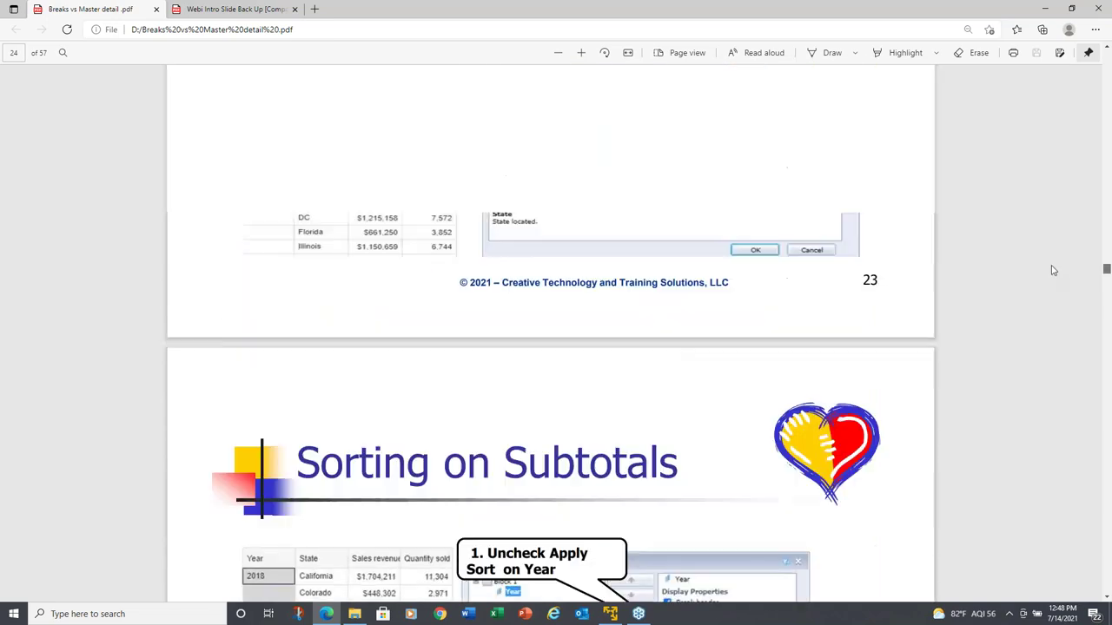
scroll(1053, 266, "up", 10)
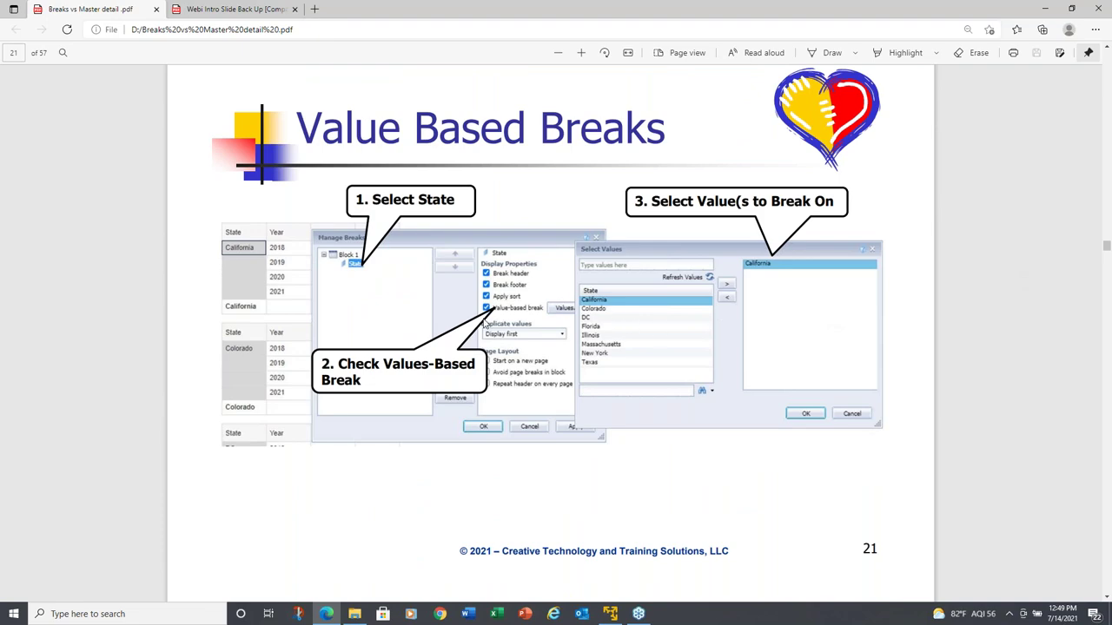
scroll(509, 311, "up", 1)
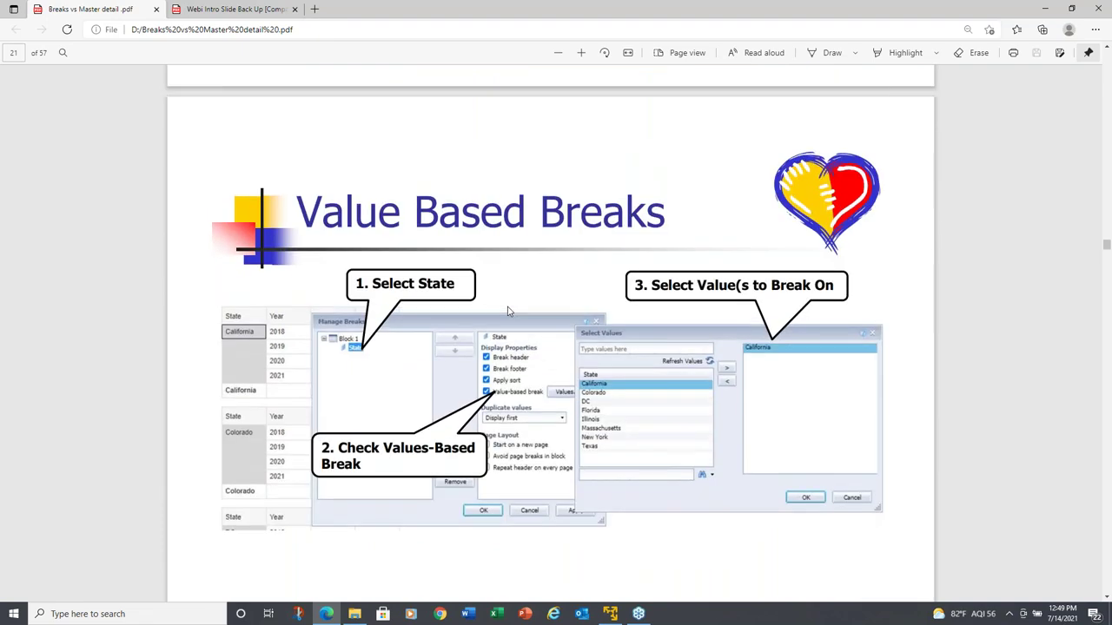
Review the Group Breaks slides on pages 19 and 20 of the PDF
scroll(508, 311, "up", 2)
scroll(510, 303, "up", 3)
scroll(512, 299, "up", 1)
scroll(513, 298, "up", 1)
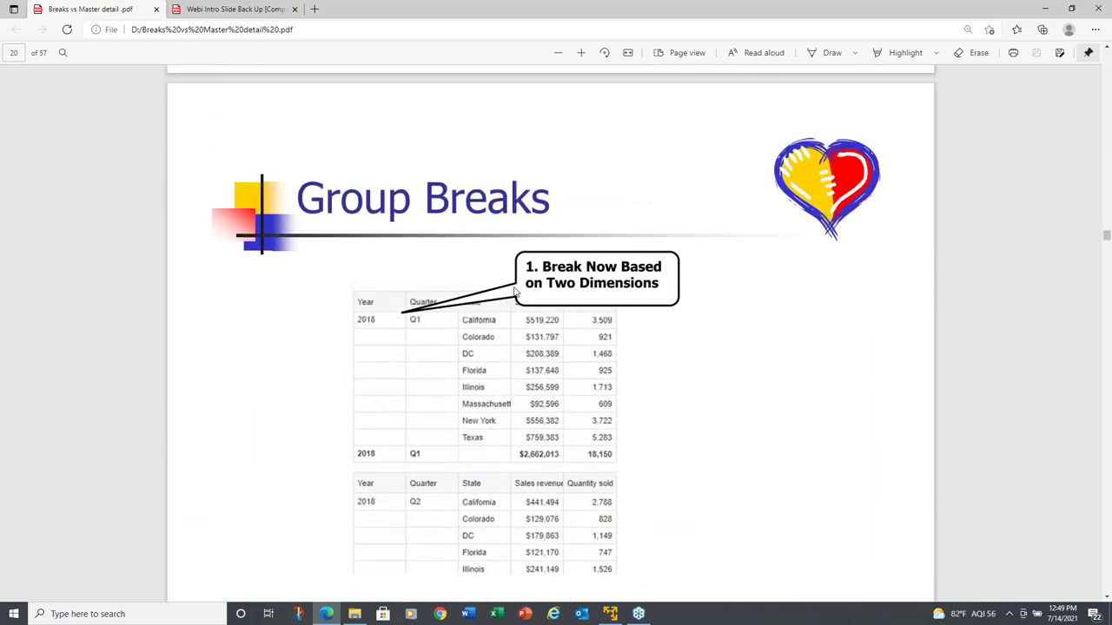
scroll(516, 282, "up", 1)
scroll(524, 269, "up", 2)
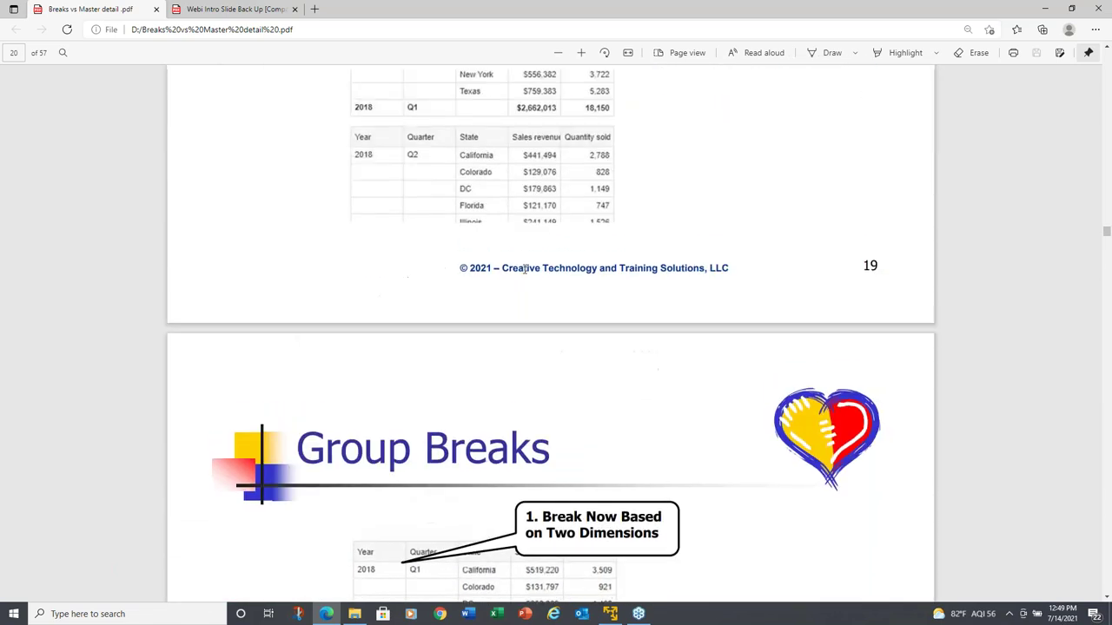
scroll(524, 269, "down", 3)
scroll(551, 337, "up", 1)
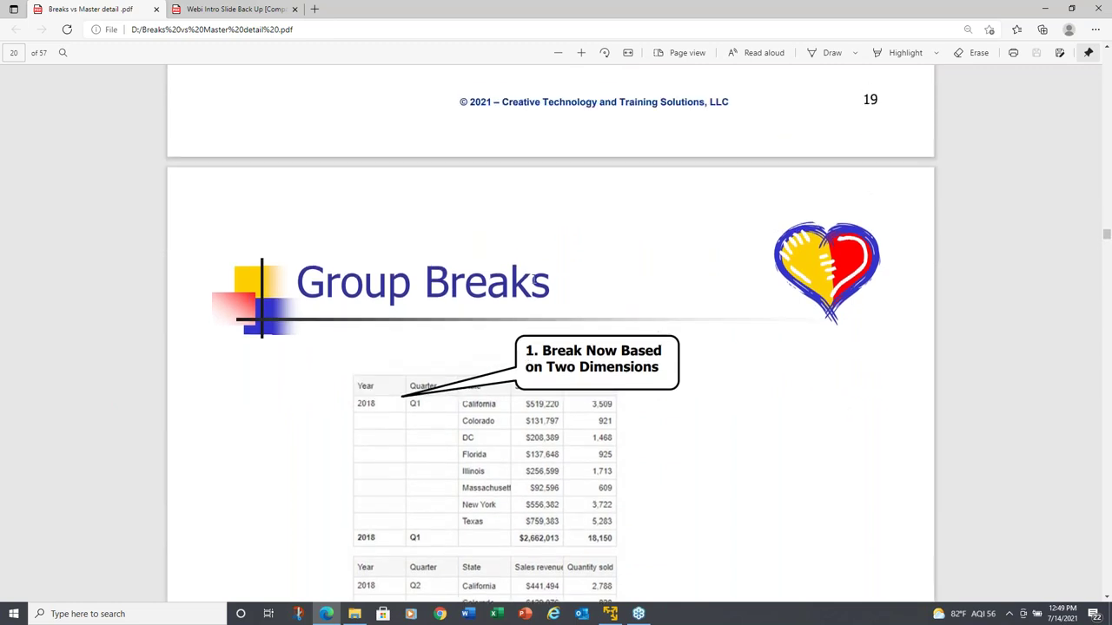
scroll(538, 278, "up", 2)
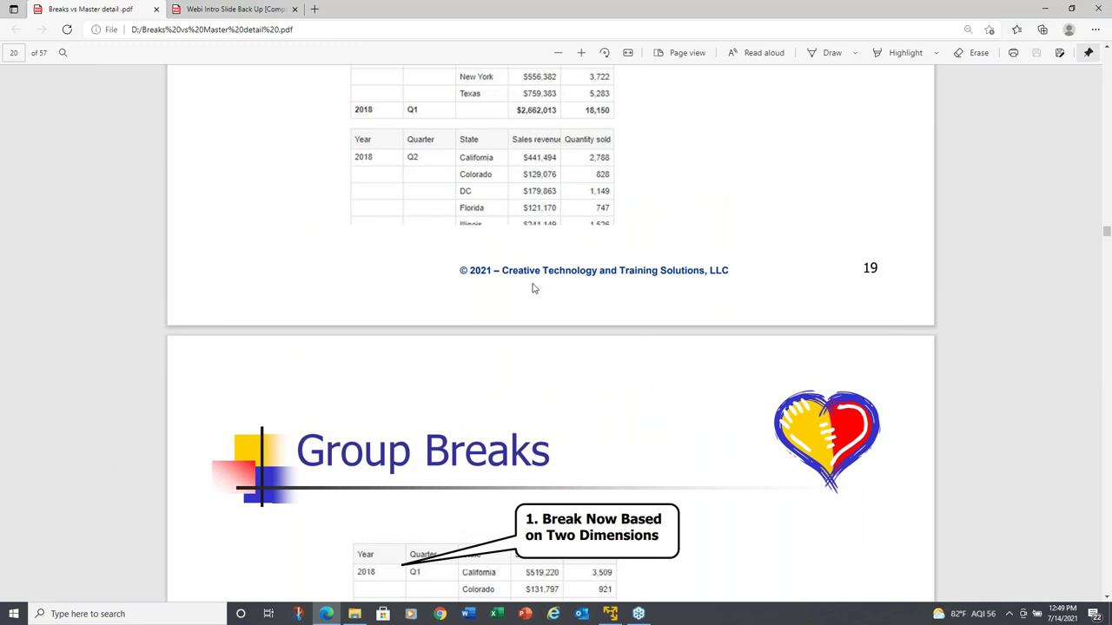
Switch back to the Web Intelligence report, examine the general Format Section options for the California section and close them without changes
left_click(610, 614)
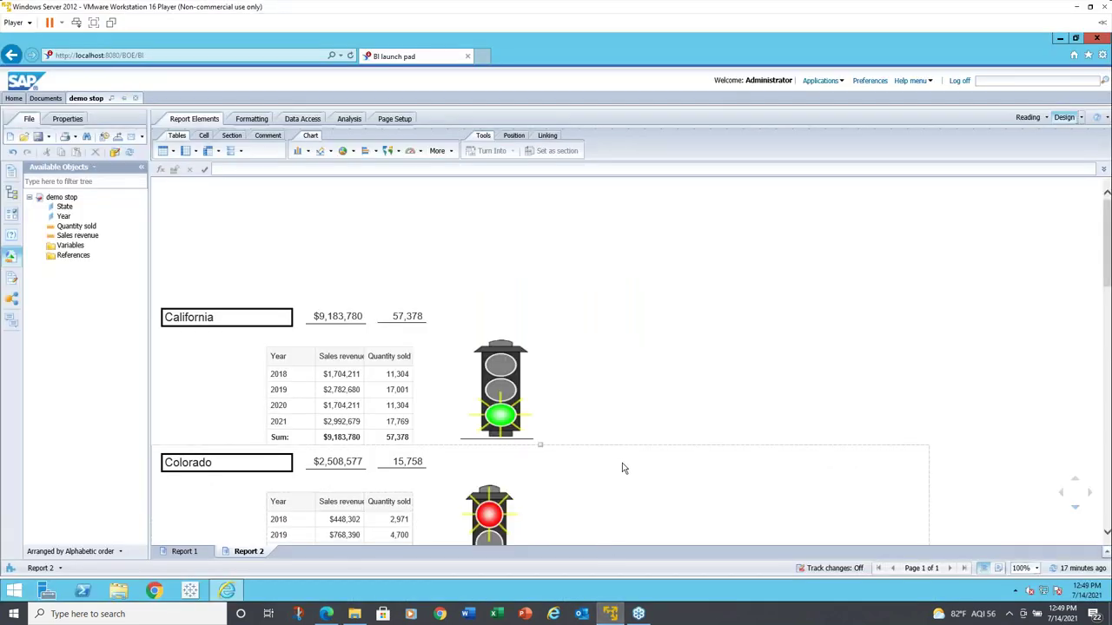
left_click(610, 417)
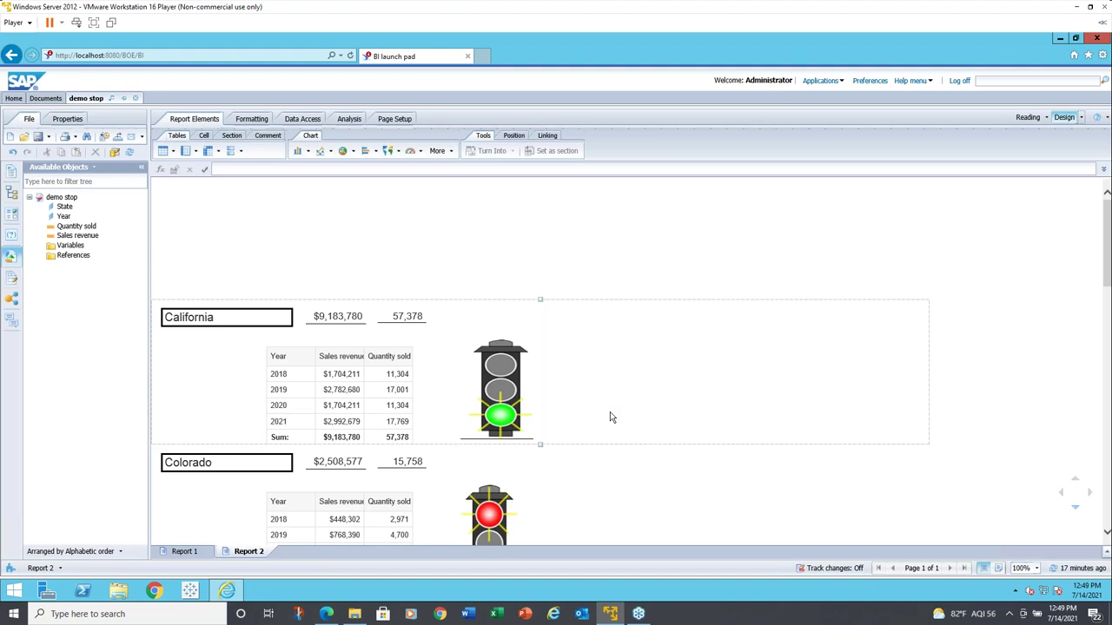
left_click(535, 277)
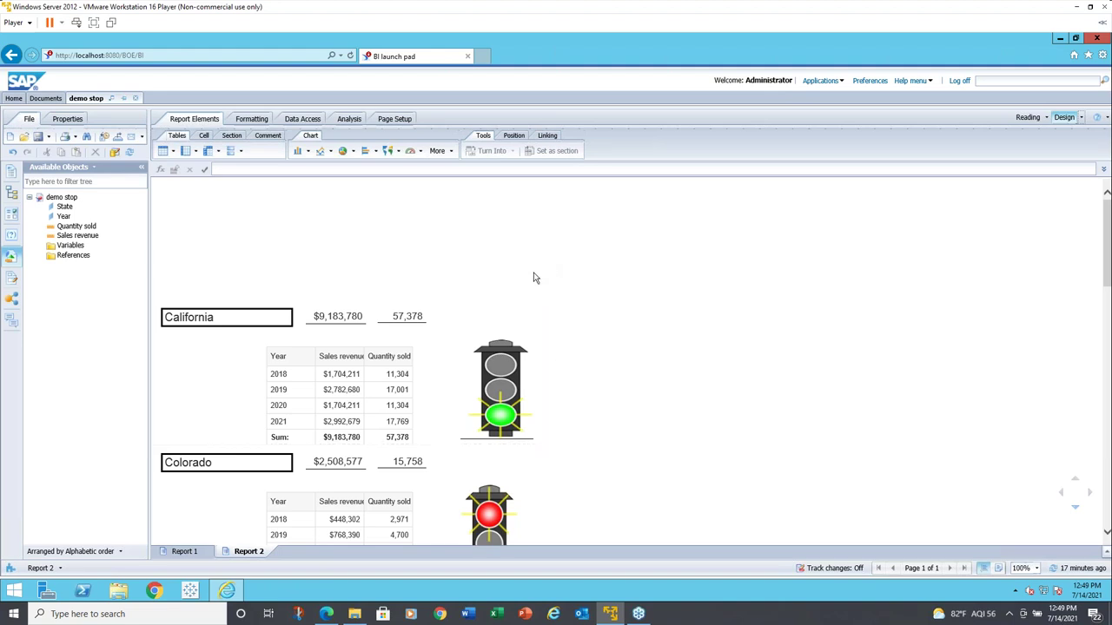
left_click(515, 315)
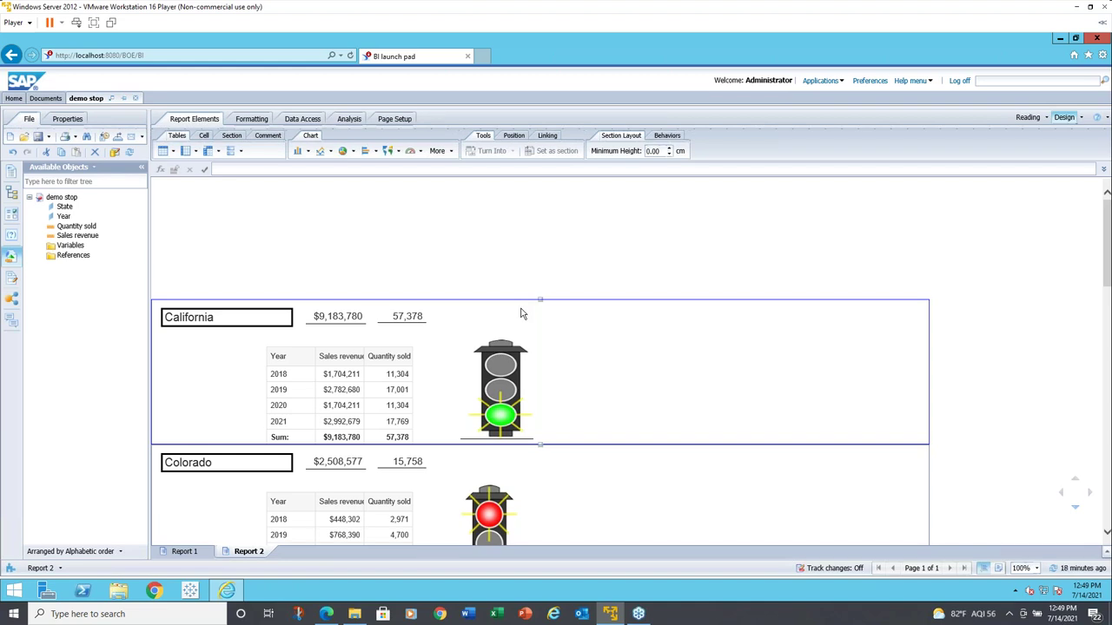
right_click(513, 314)
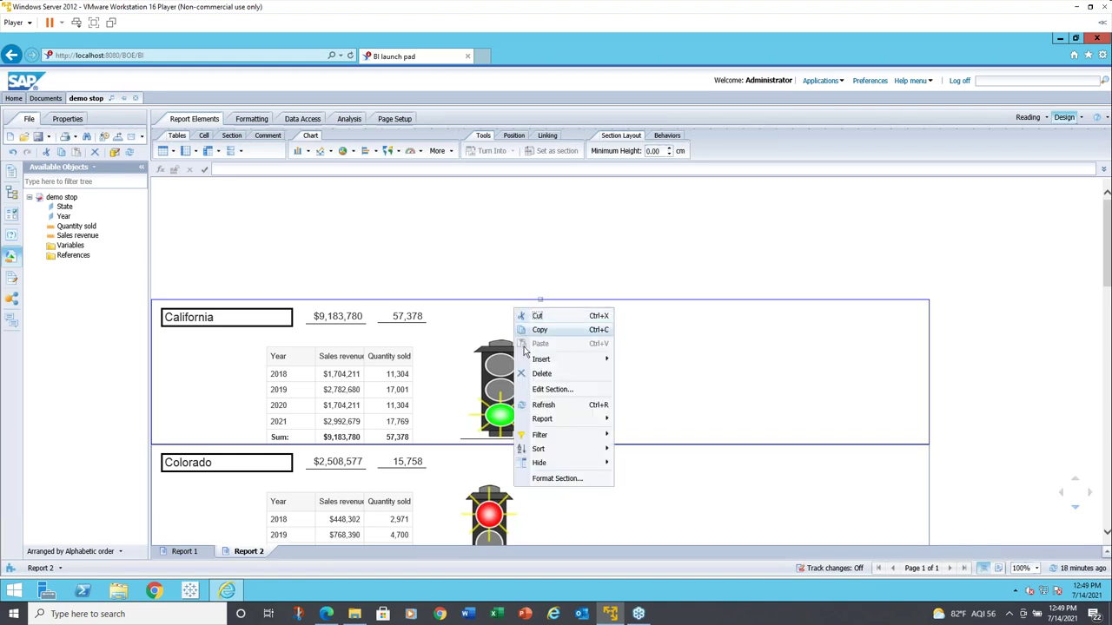
left_click(555, 477)
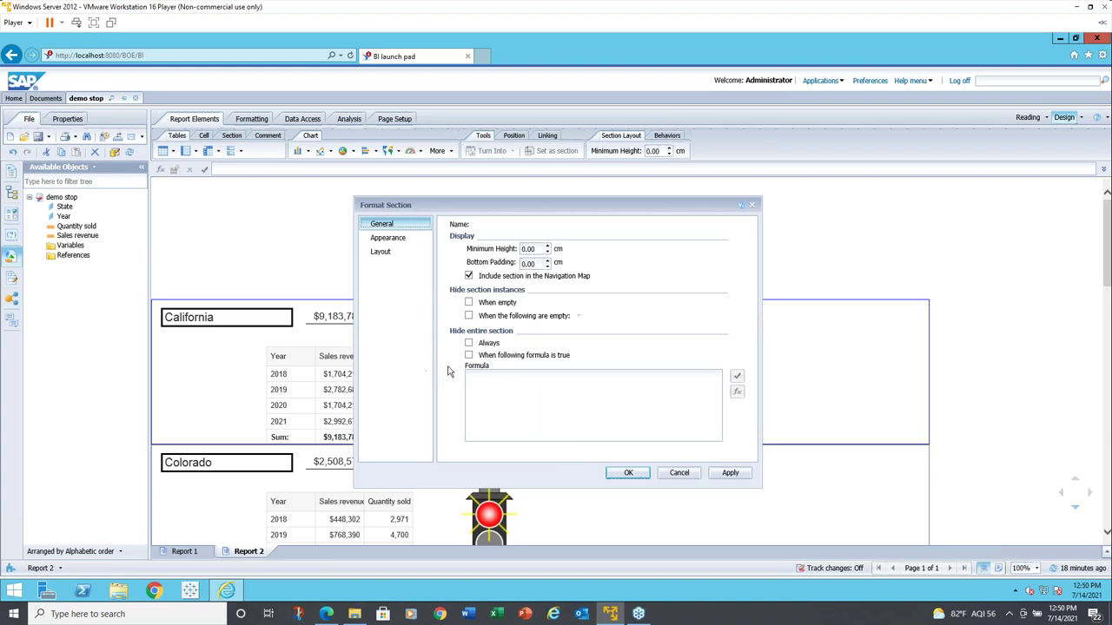
left_click(680, 475)
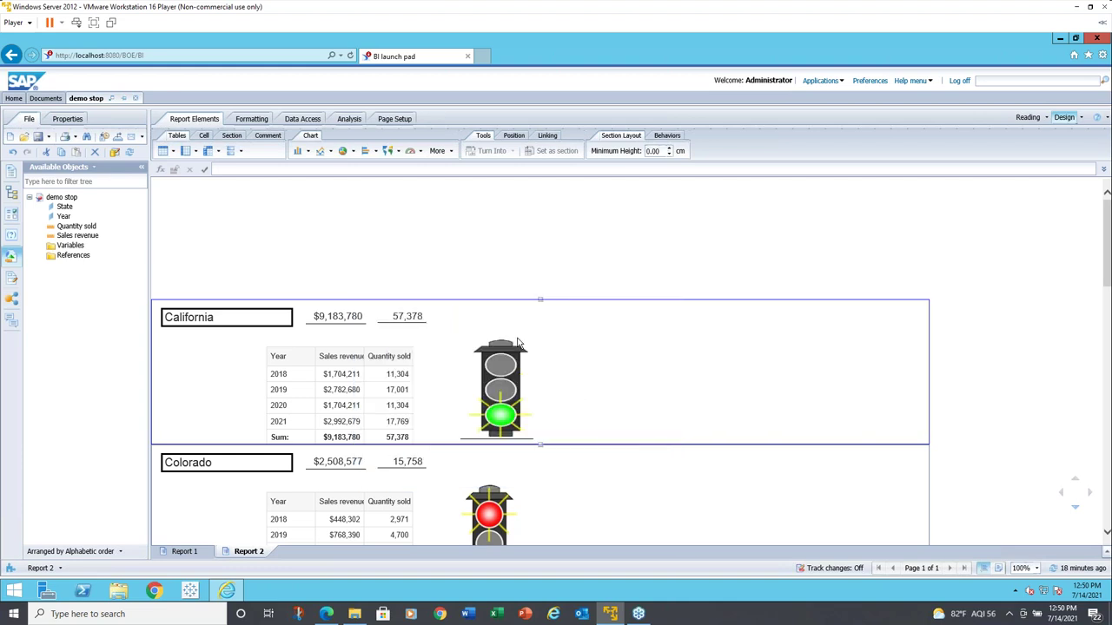
Examine the Report Filter settings for the State section and close them without adding a filter
left_click(307, 193)
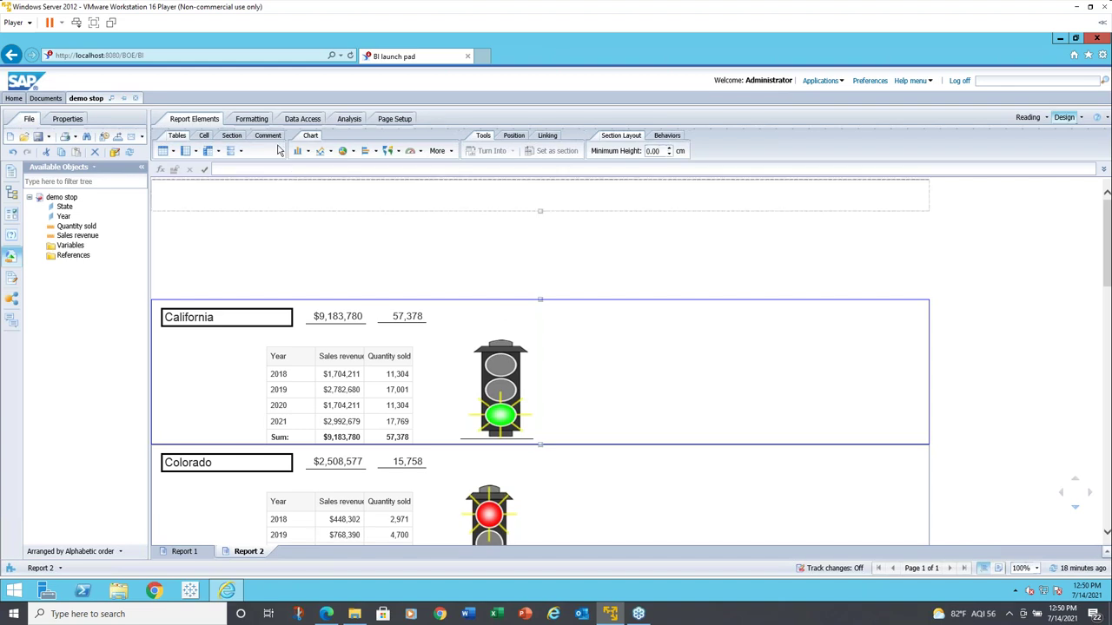
left_click(348, 120)
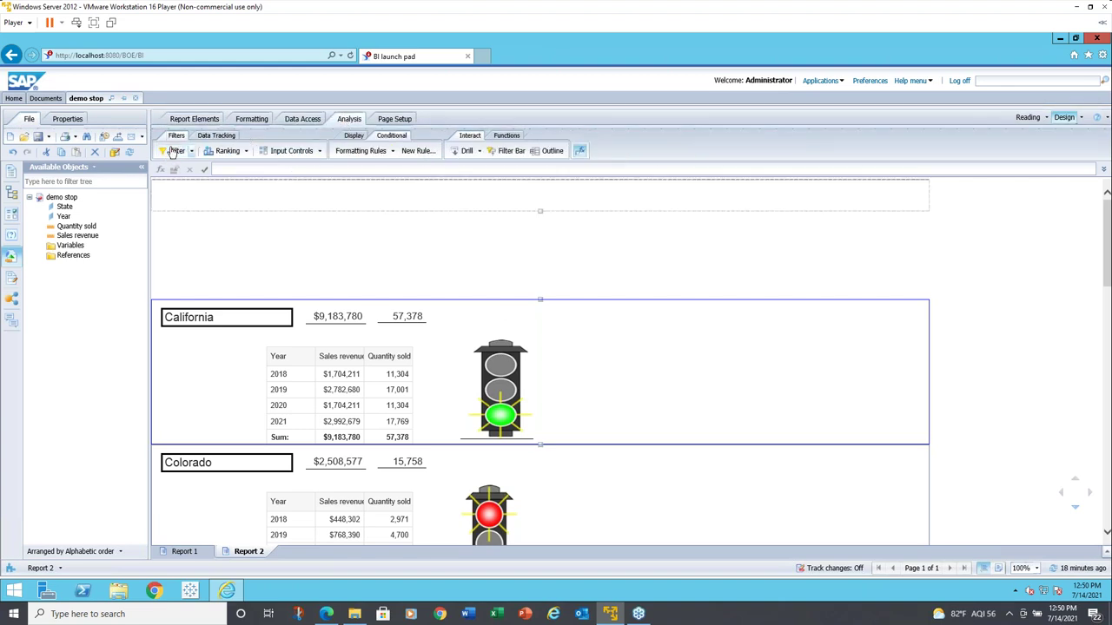
left_click(174, 152)
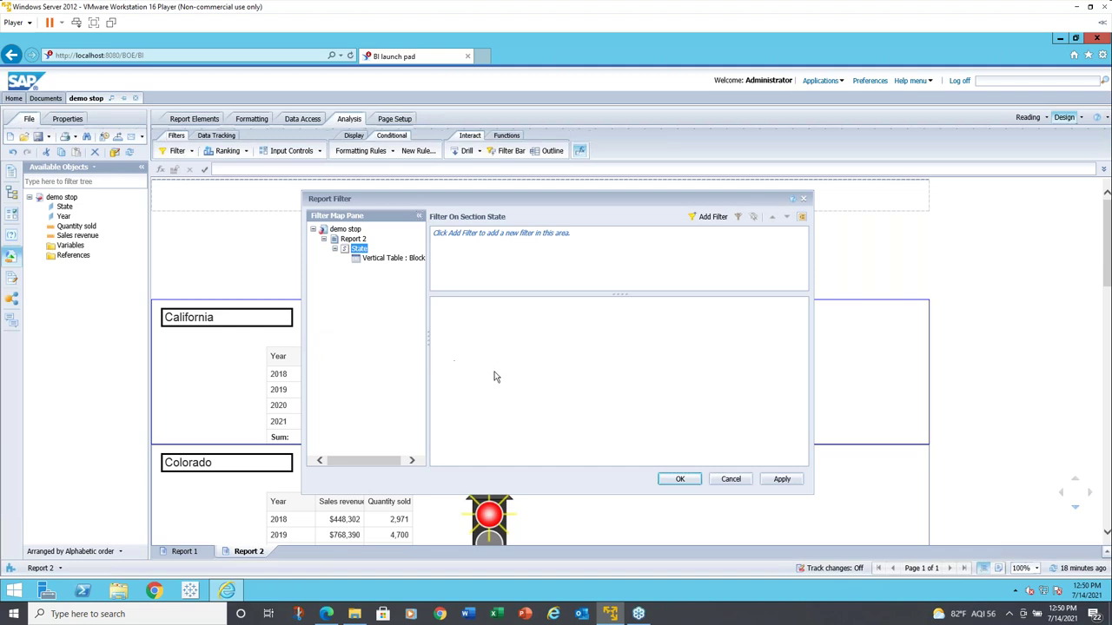
left_click(726, 481)
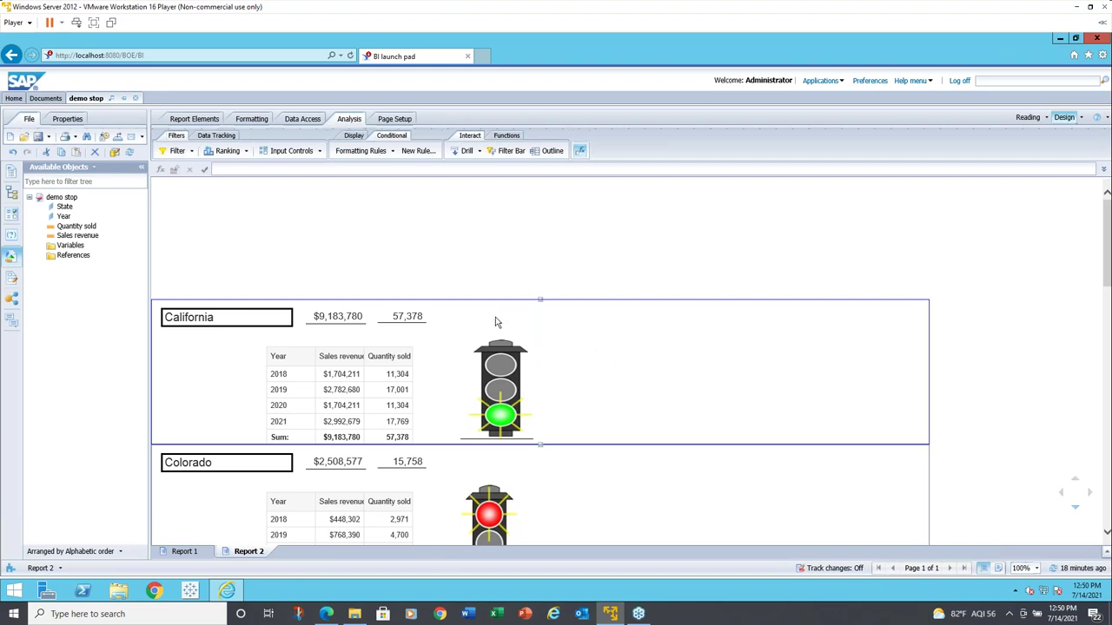
left_click(387, 316)
left_click(358, 317)
left_click(353, 293)
left_click(476, 354)
left_click(434, 325)
left_click(327, 320)
left_click(397, 320)
left_click(360, 323)
left_click(293, 318)
left_click(356, 325)
left_click(397, 319)
left_click(401, 340)
left_click(250, 324)
Switch to the PDF slides in Edge and open the Webi Intro Slide Back Up document
left_click(326, 613)
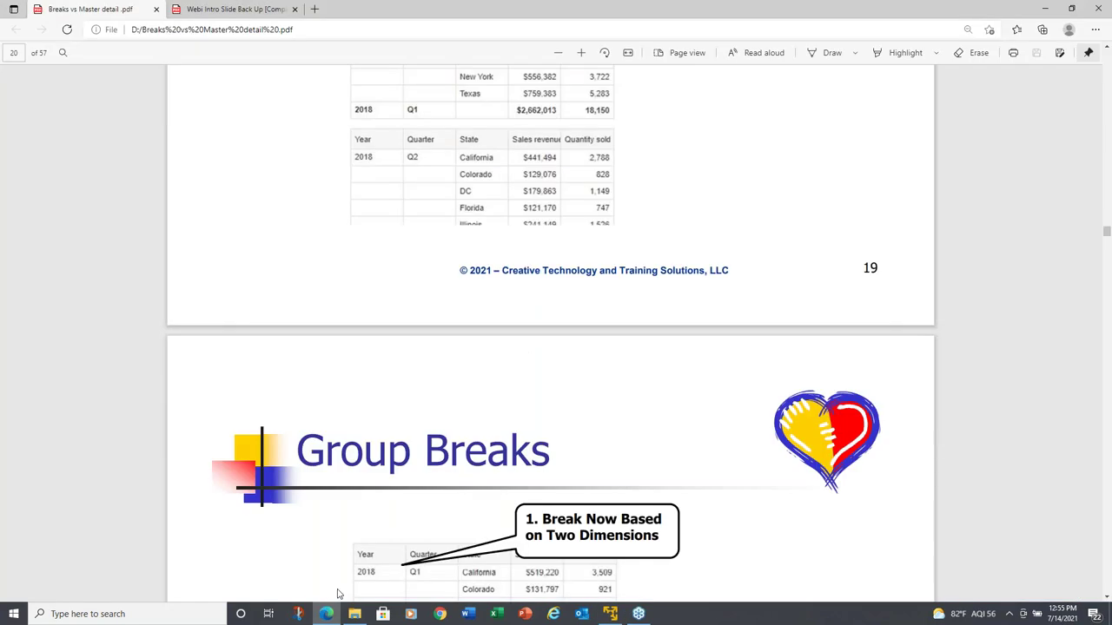
left_click(250, 11)
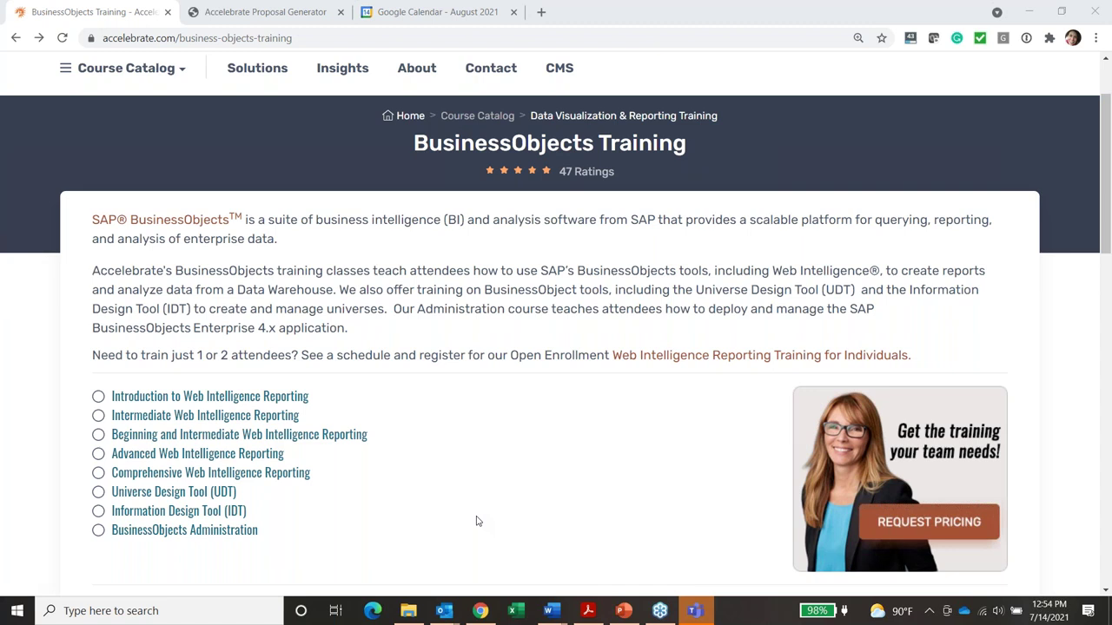
Open the Web Intelligence Reporting Training for Individuals schedule from Accelebrate's BusinessObjects Training page
left_click(702, 364)
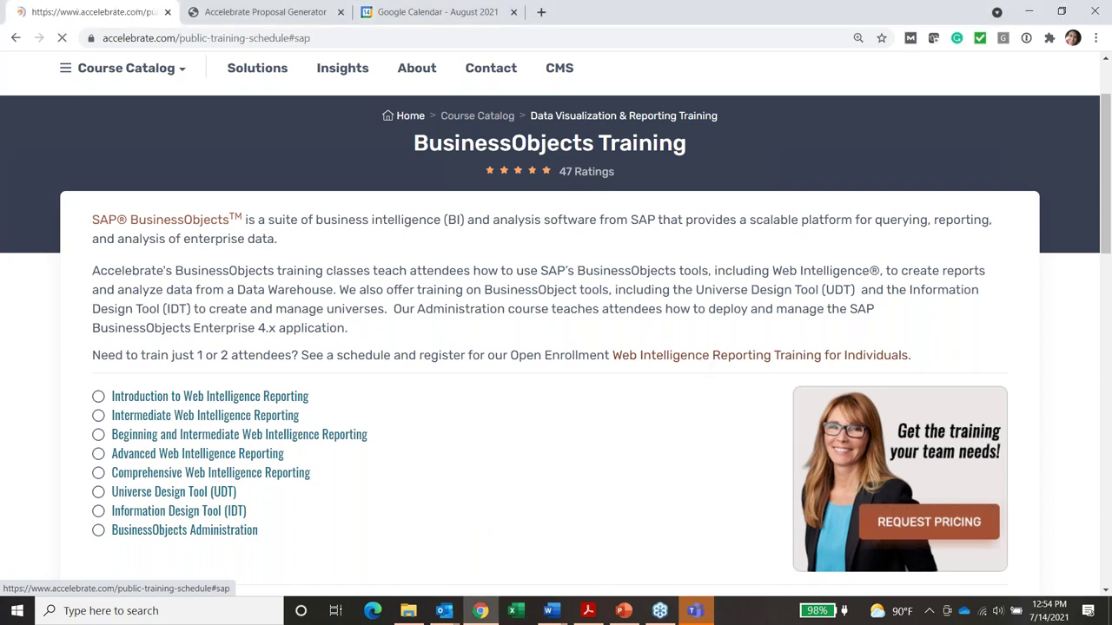